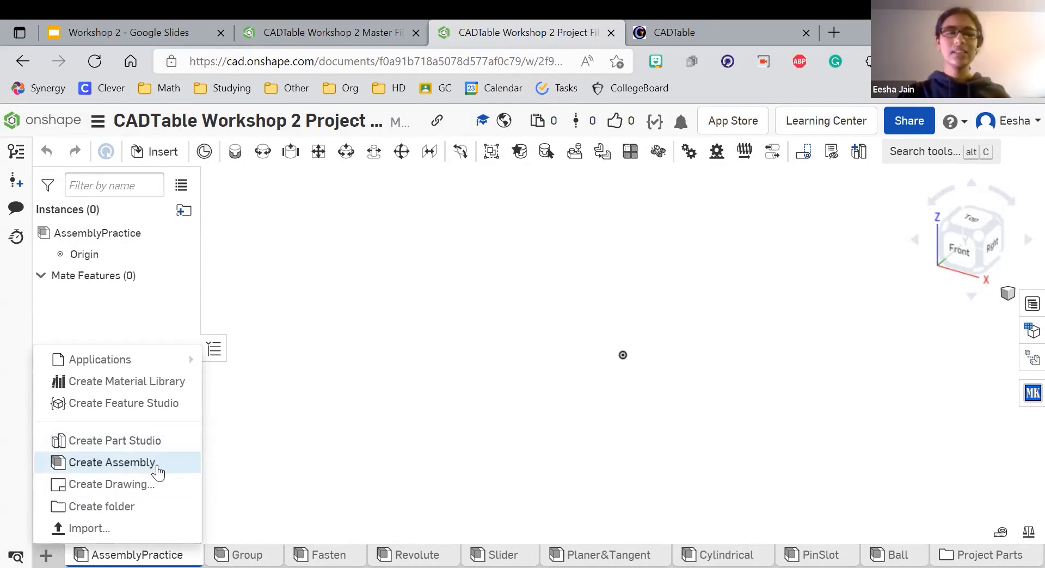
- Create a new assembly in the project document and rename it NewAssembly
click(117, 464)
right_click(219, 553)
click(246, 410)
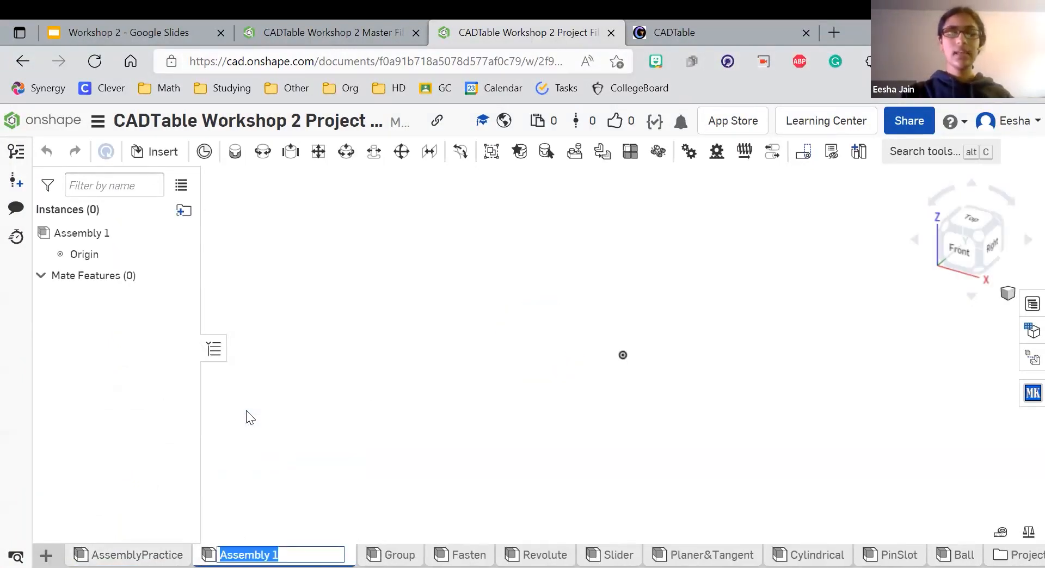
click(196, 26)
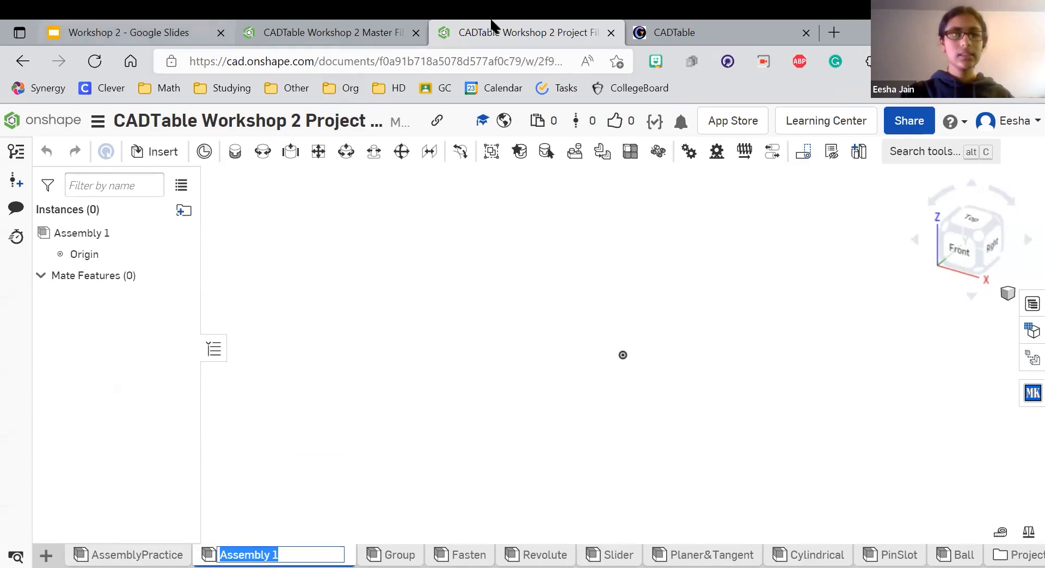
click(498, 27)
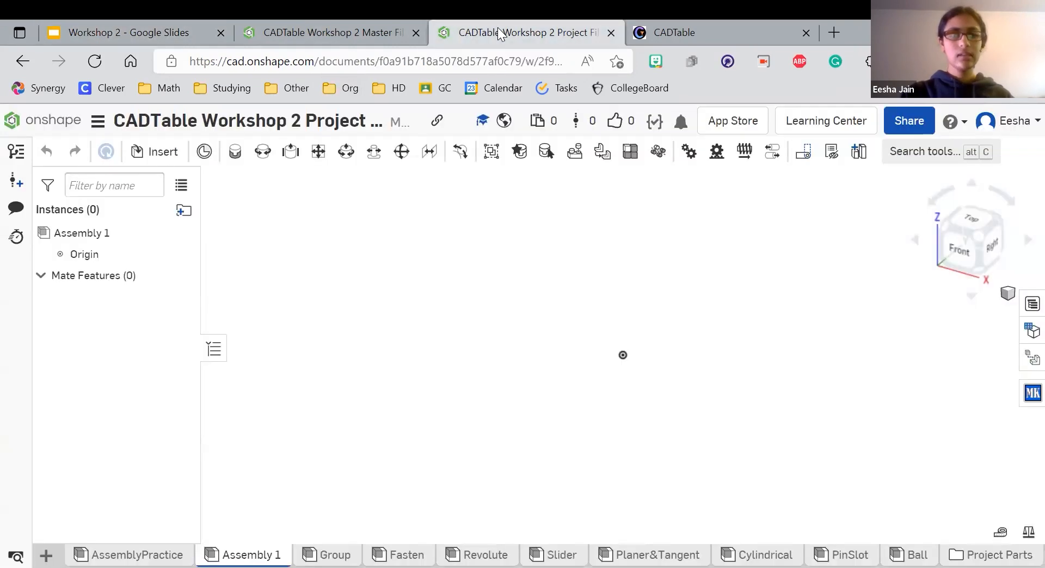
right_click(262, 549)
click(249, 406)
text(NewAssembly)
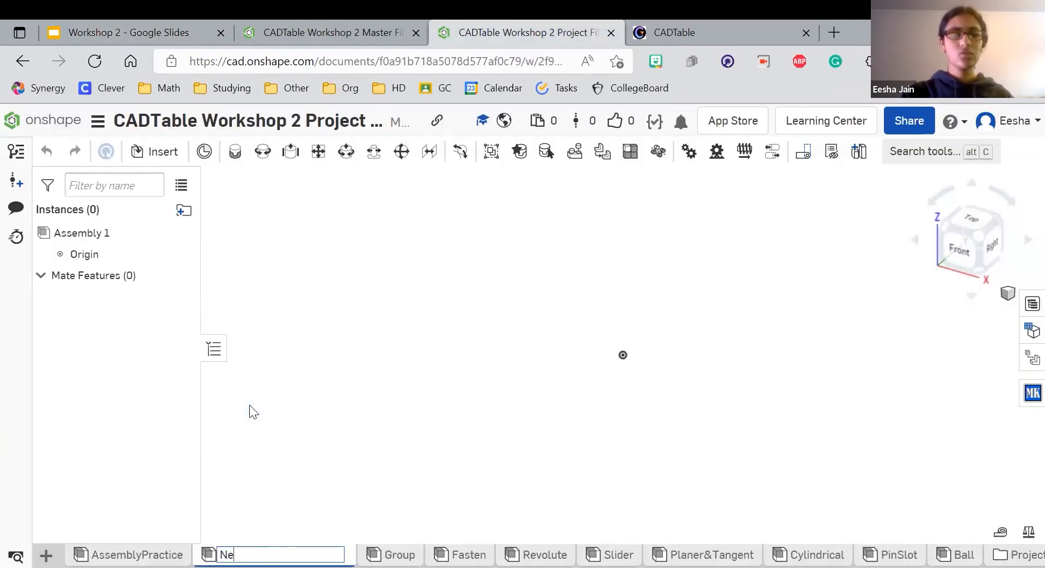
key(Return)
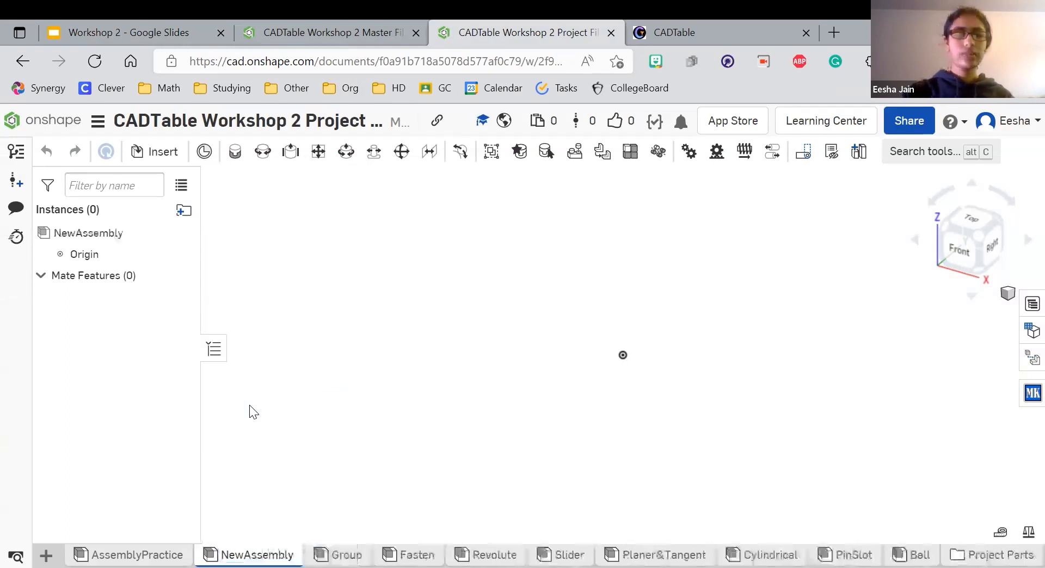
- Switch to the Workshop 2 presentation in Google Slides, view slide 12 on deleting NewAssembly, and return to the Onshape project document
click(152, 28)
scroll(136, 441, down, 2)
click(134, 444)
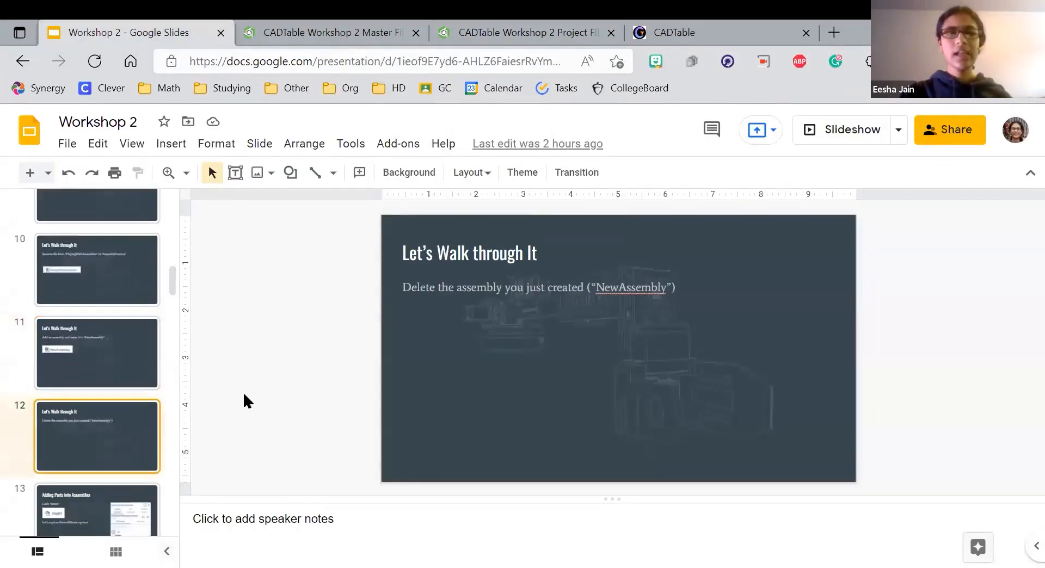
click(479, 22)
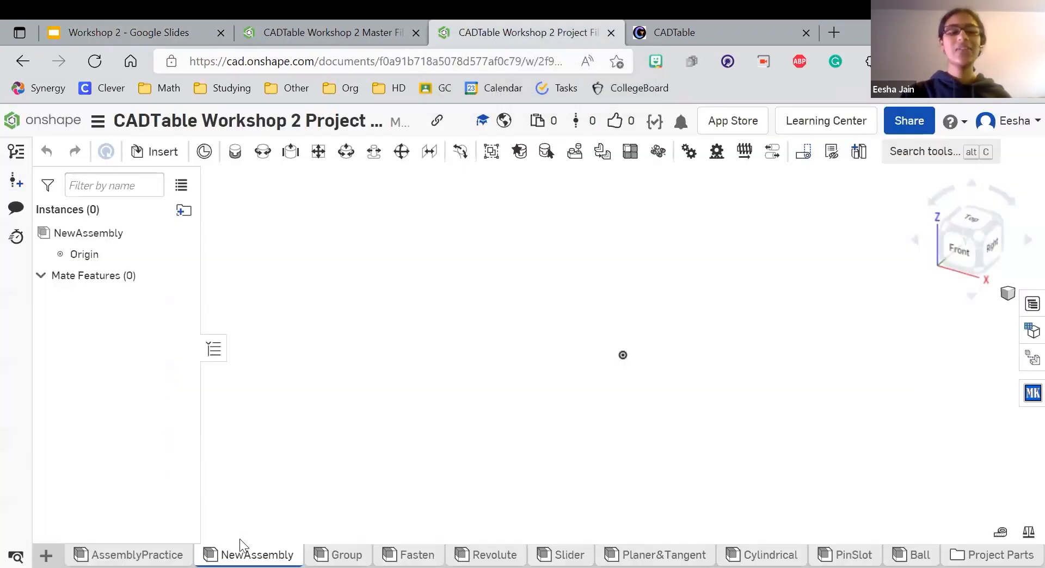
right_click(239, 539)
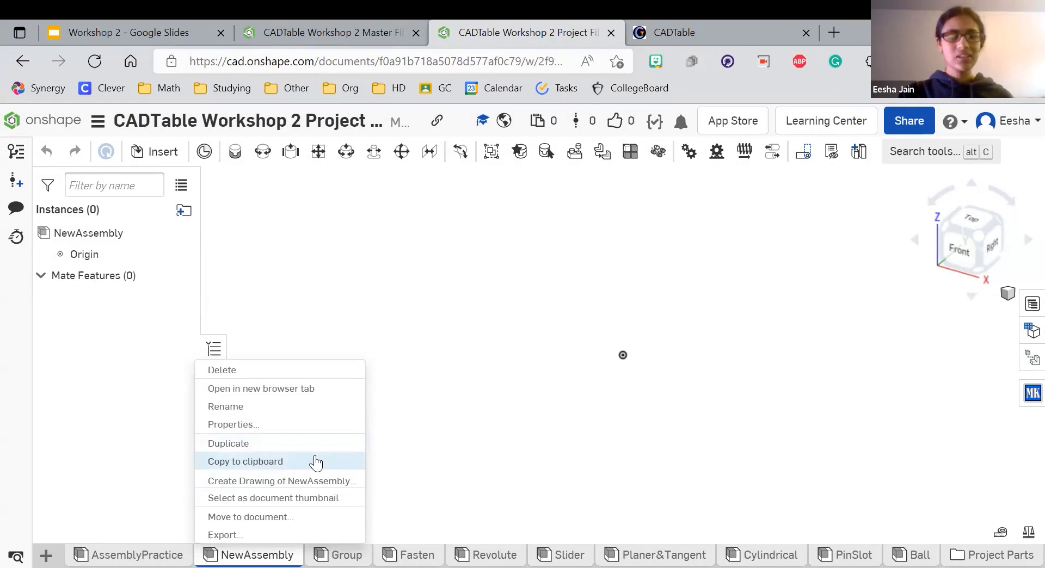
click(364, 62)
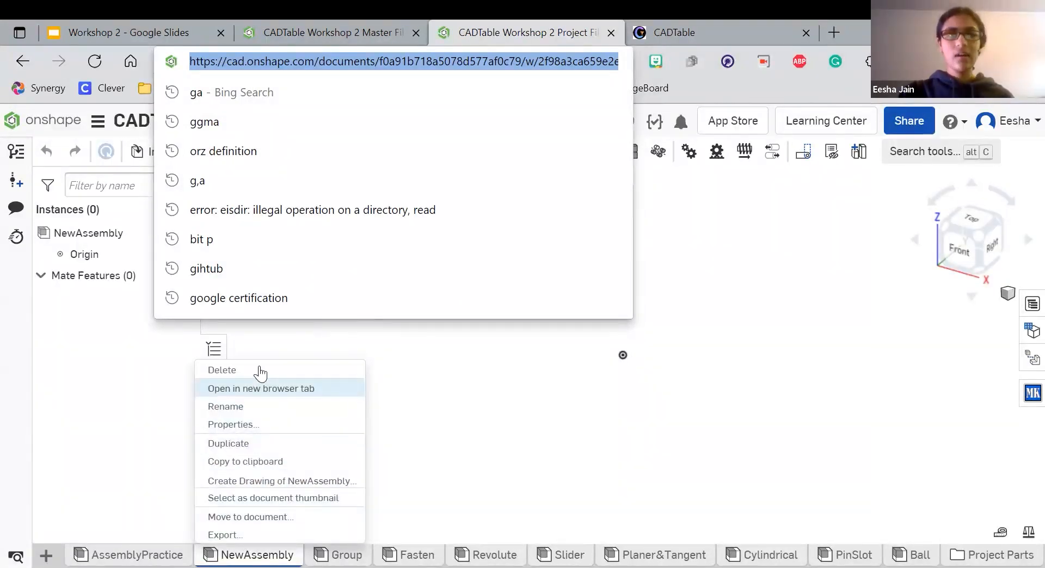
click(459, 368)
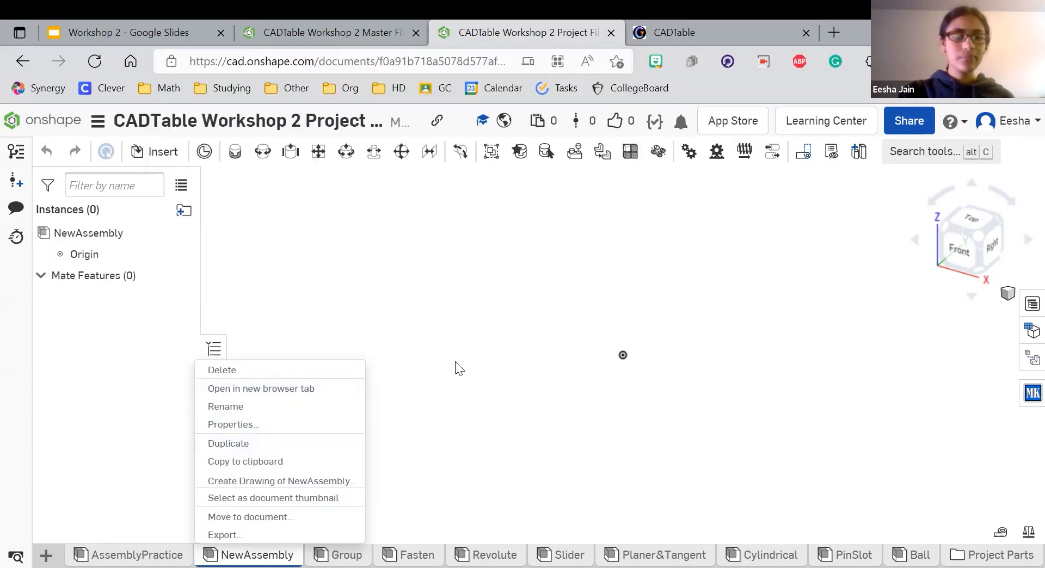
- Switch to the Workshop 2 presentation, view slide 13 on adding parts into assemblies, and return to the Onshape project document
click(126, 33)
scroll(71, 461, down, 3)
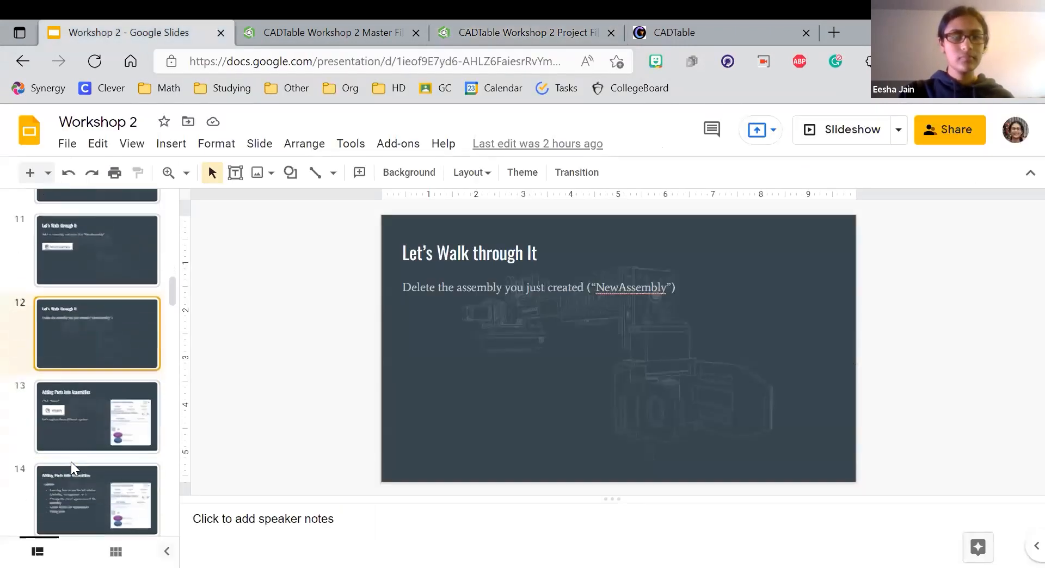
click(95, 426)
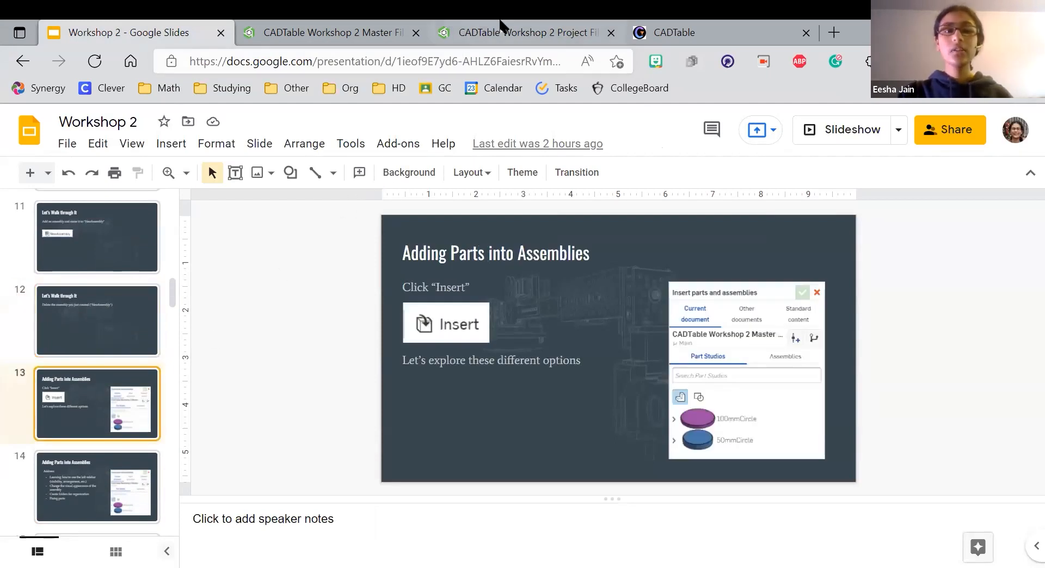
click(499, 21)
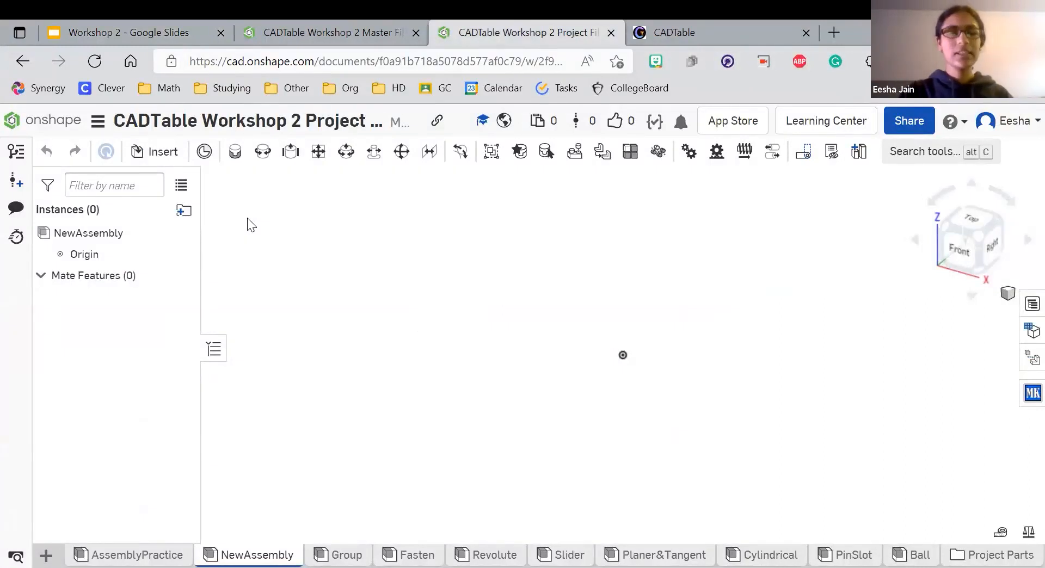
- Insert the 100mmCircle and 50mmCircle parts at the origin of NewAssembly and move the larger disc slightly below the smaller one's top face
click(166, 158)
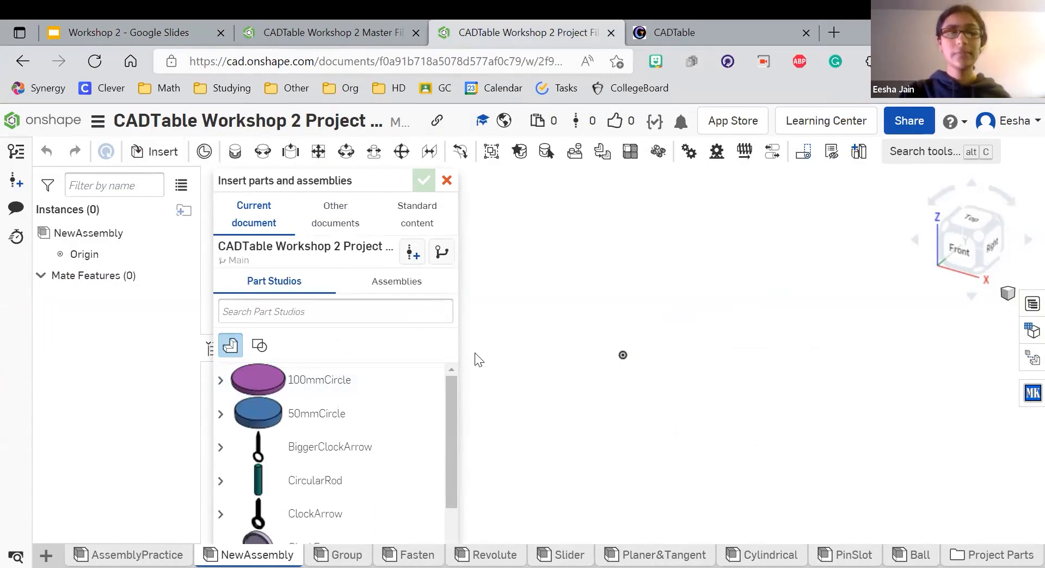
scroll(304, 467, down, 3)
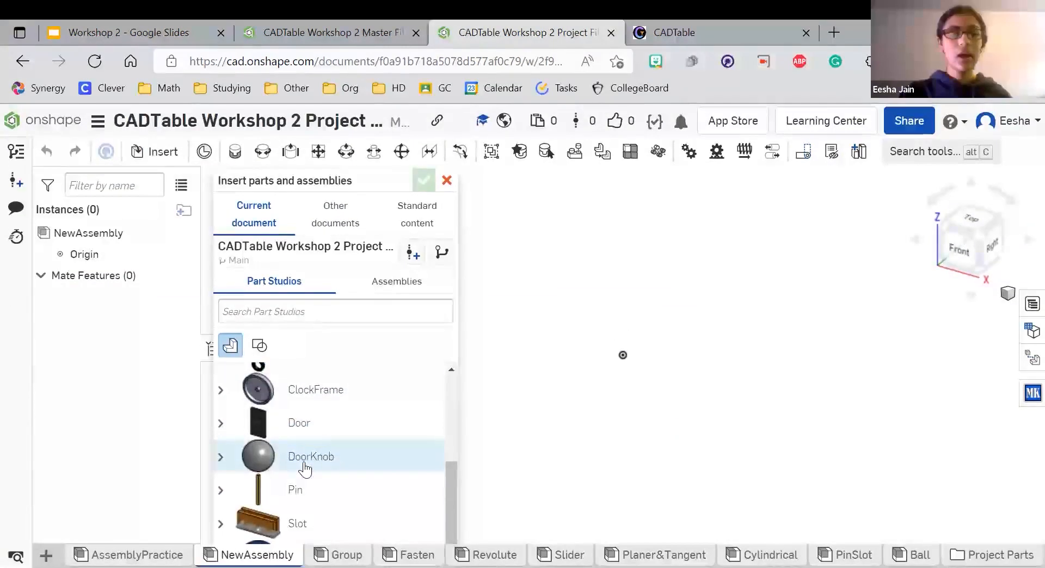
scroll(304, 468, up, 3)
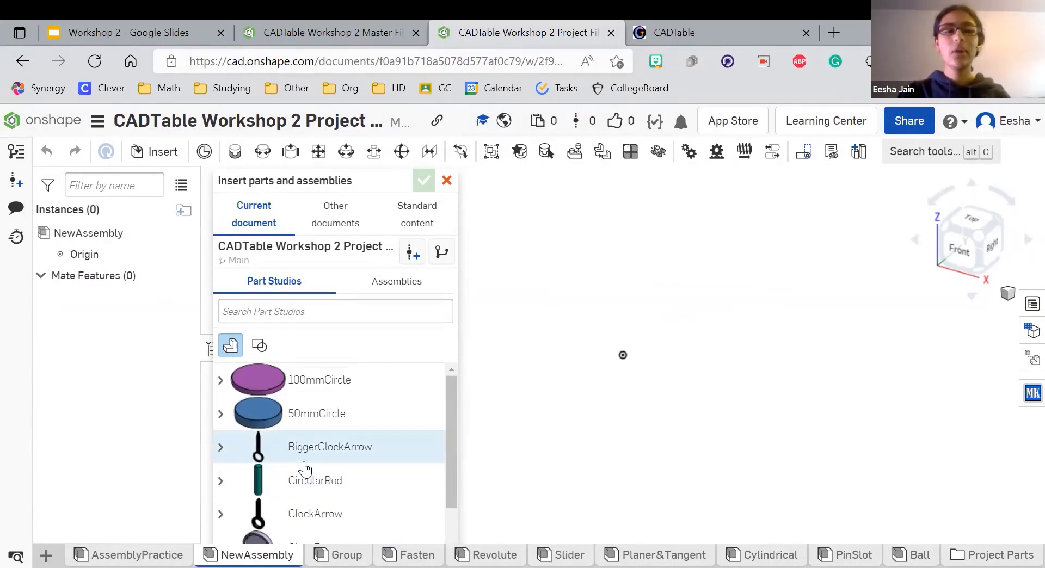
click(322, 387)
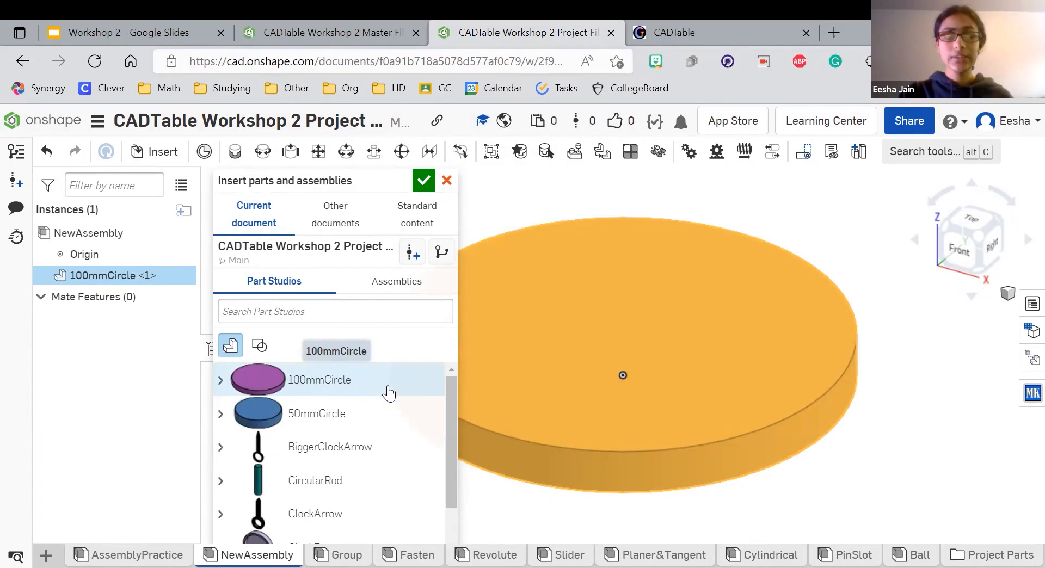
click(341, 422)
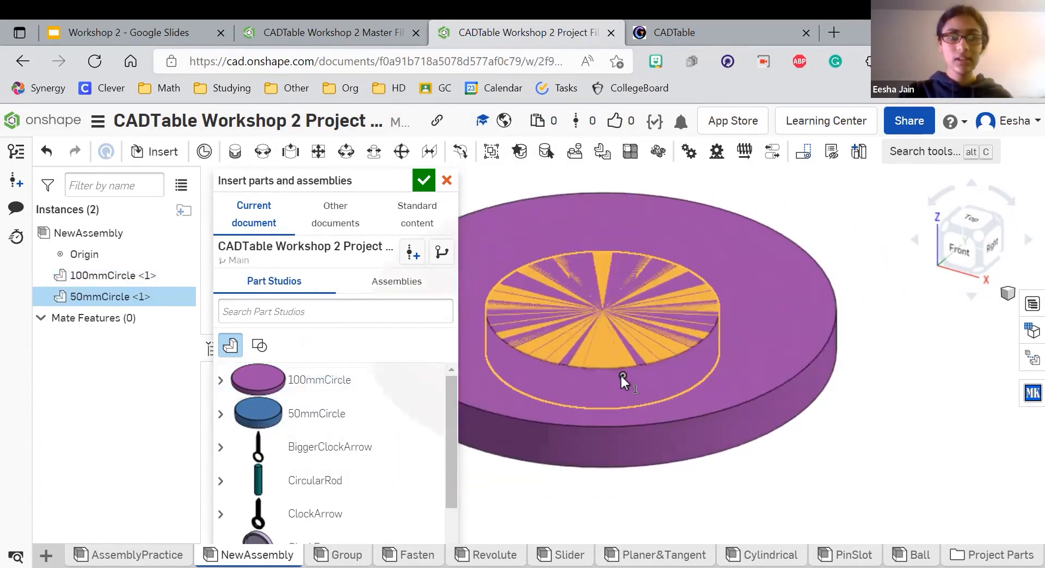
click(622, 374)
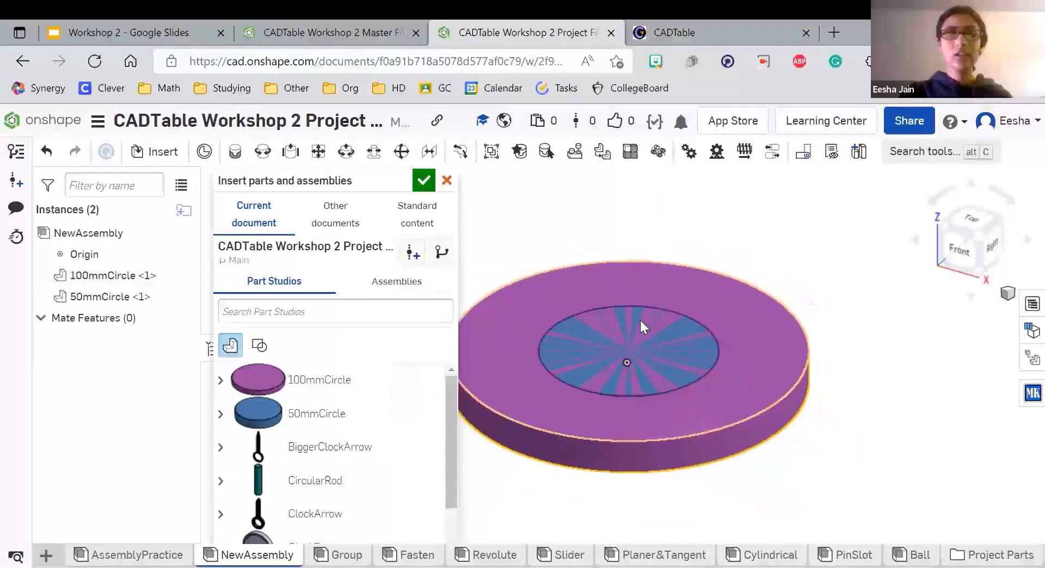
drag(723, 298, 726, 370)
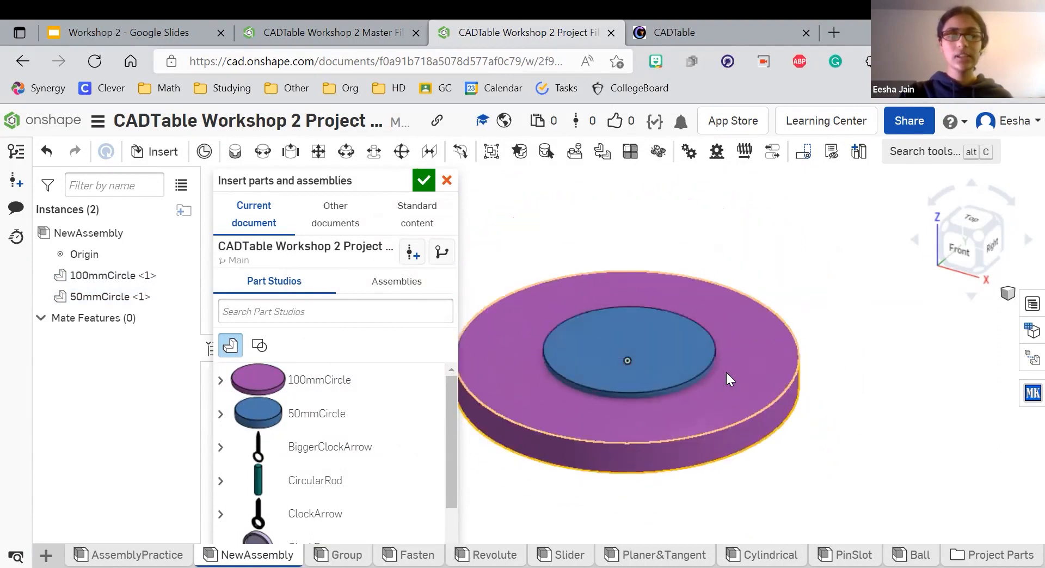
- Examine the assemblies and part studios of the current document that are available for insertion
click(407, 287)
scroll(365, 424, down, 1)
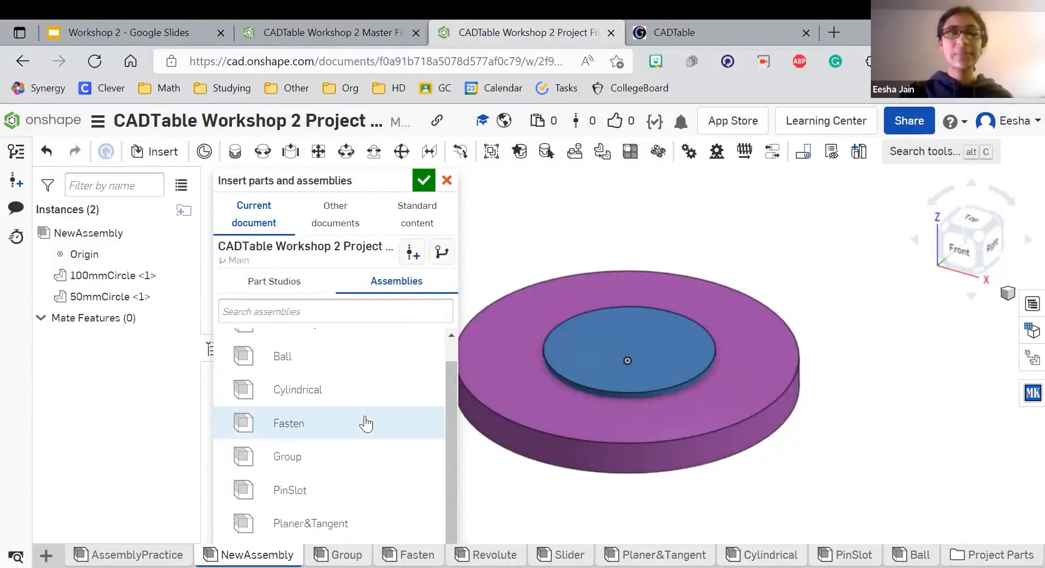
scroll(365, 423, up, 1)
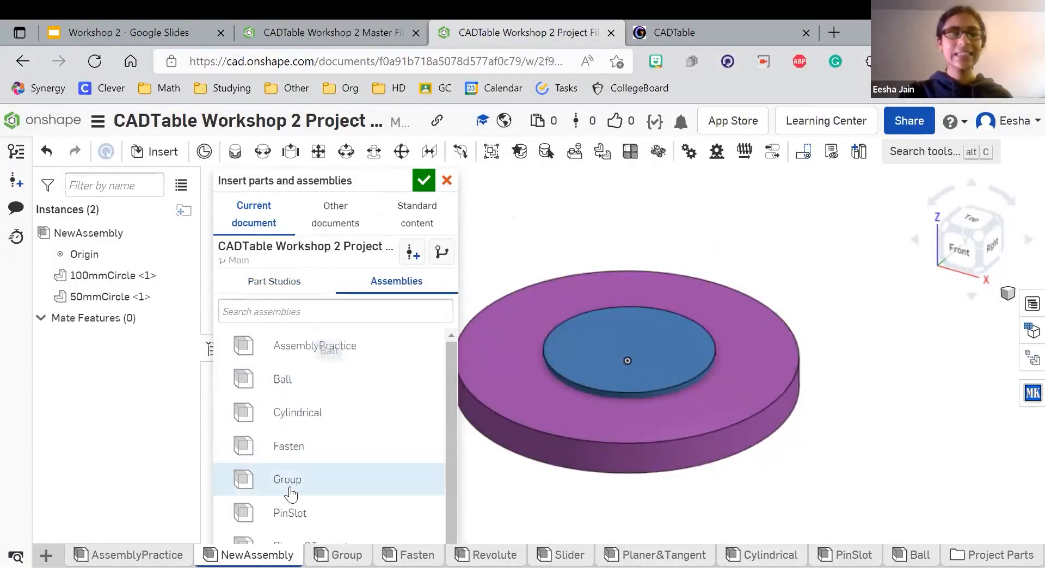
scroll(286, 468, down, 1)
scroll(285, 456, up, 1)
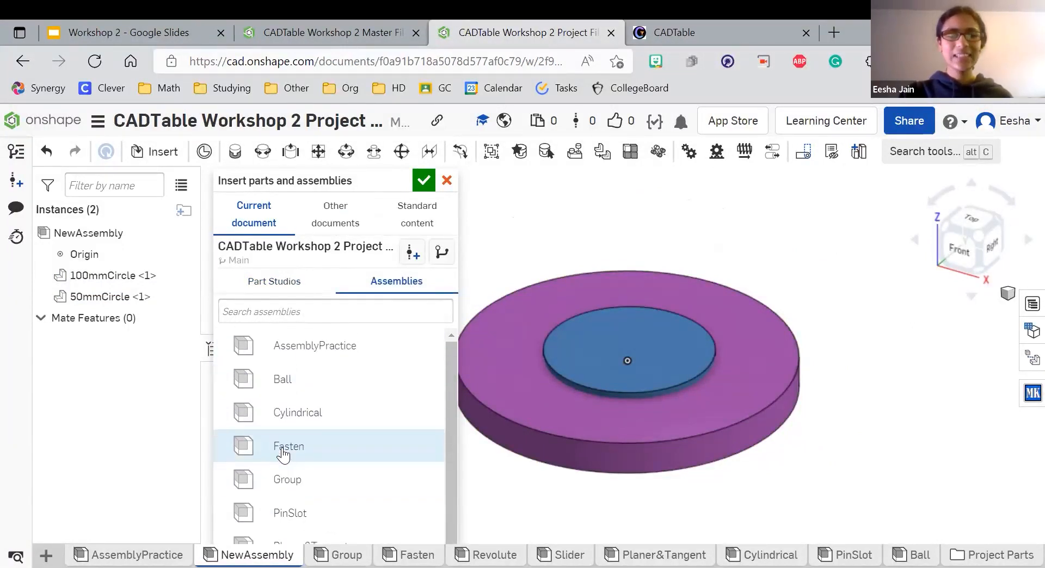
click(295, 283)
click(380, 287)
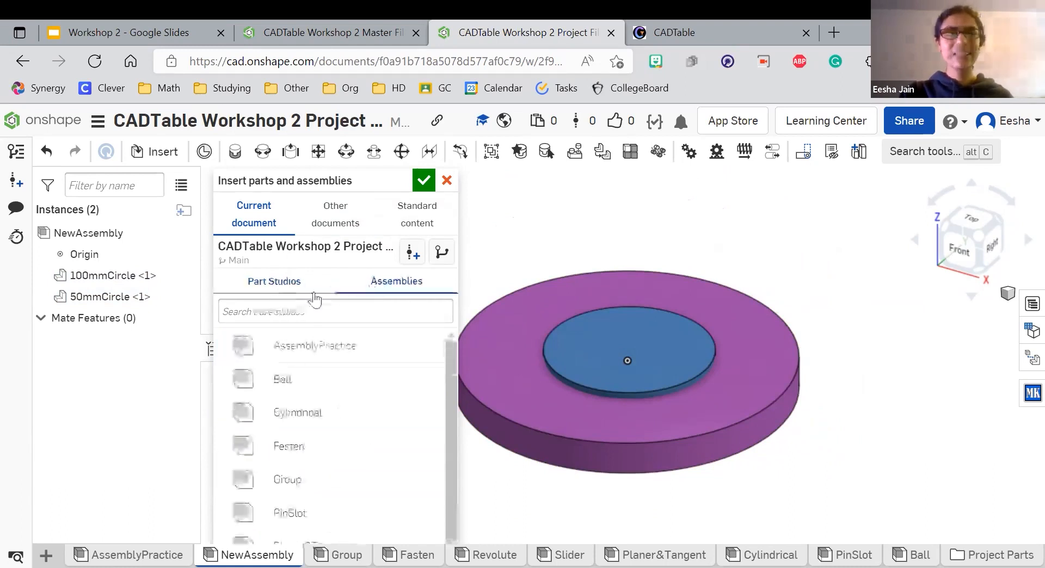
click(291, 284)
scroll(290, 417, down, 1)
scroll(290, 417, down, 2)
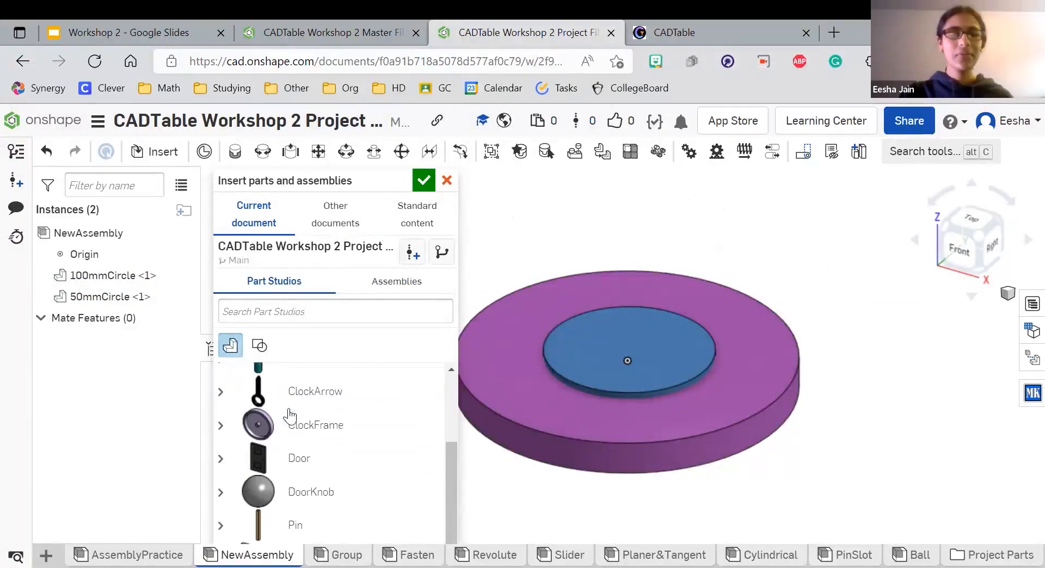
scroll(292, 420, up, 3)
- Find CADTable Workshop 2 Master Files under My Onshape as an insertion source and create version V1 of it
click(354, 223)
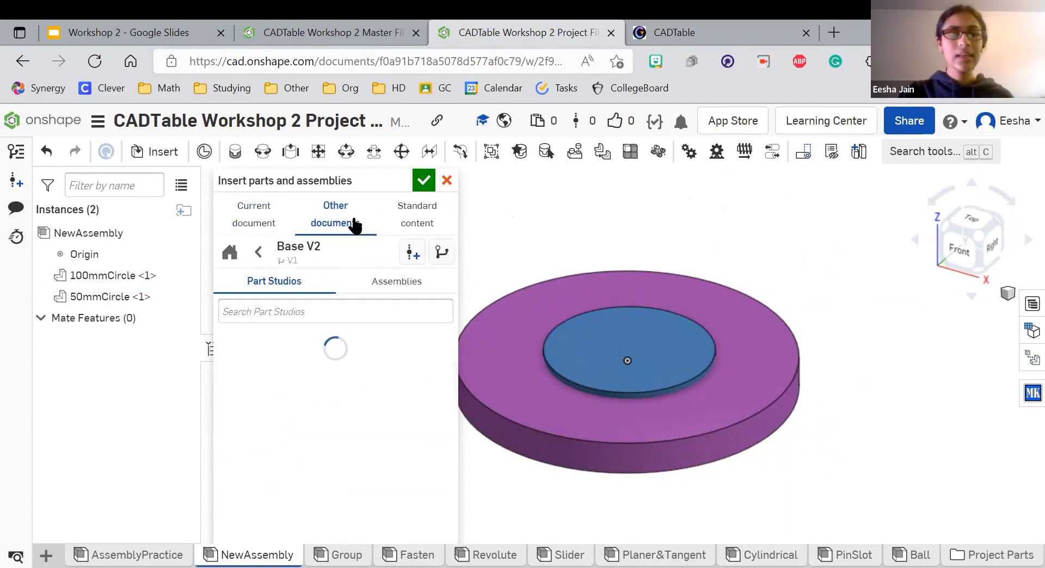
click(230, 254)
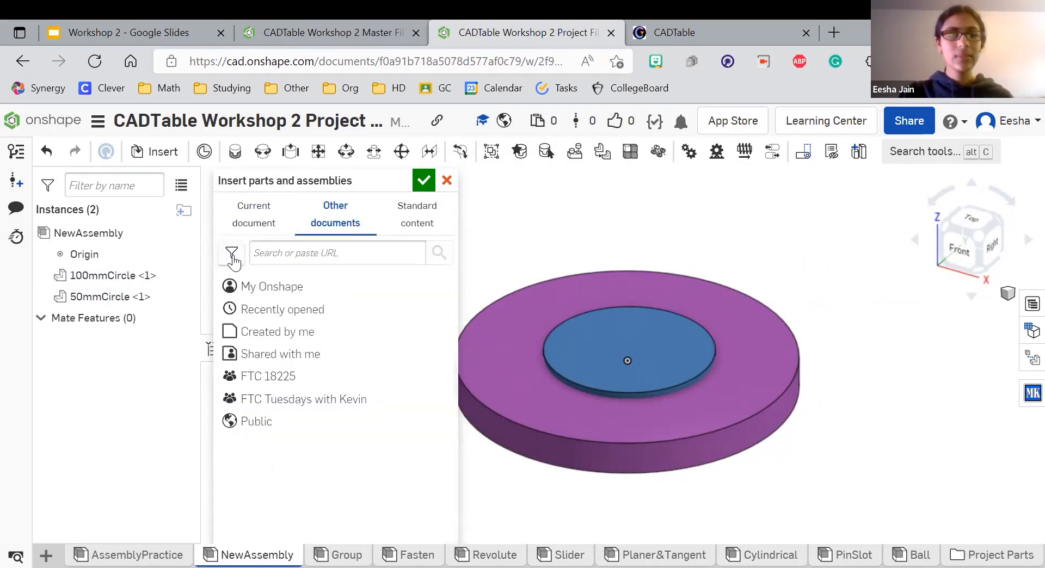
click(272, 287)
scroll(265, 397, down, 1)
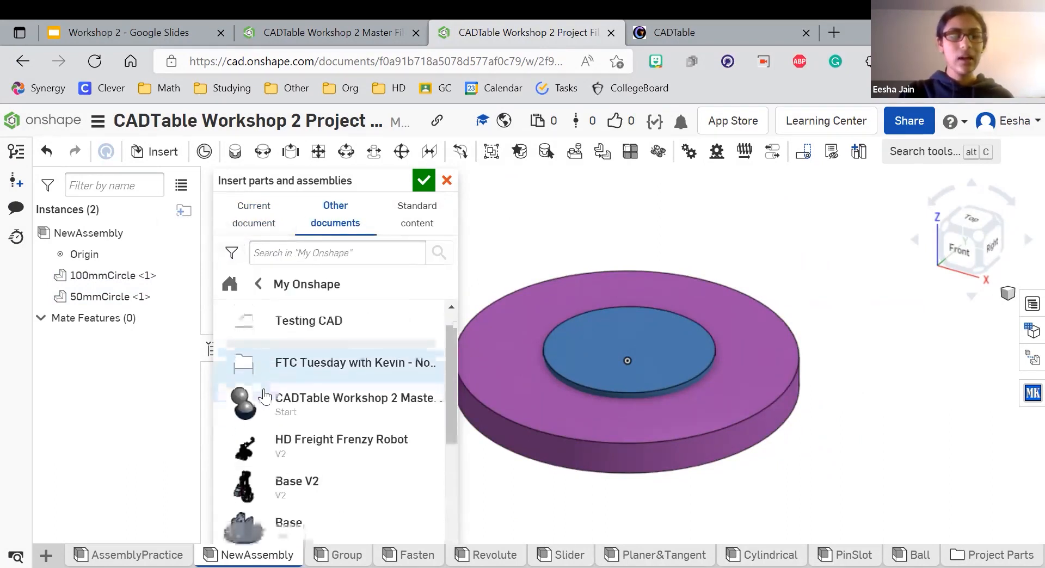
click(299, 381)
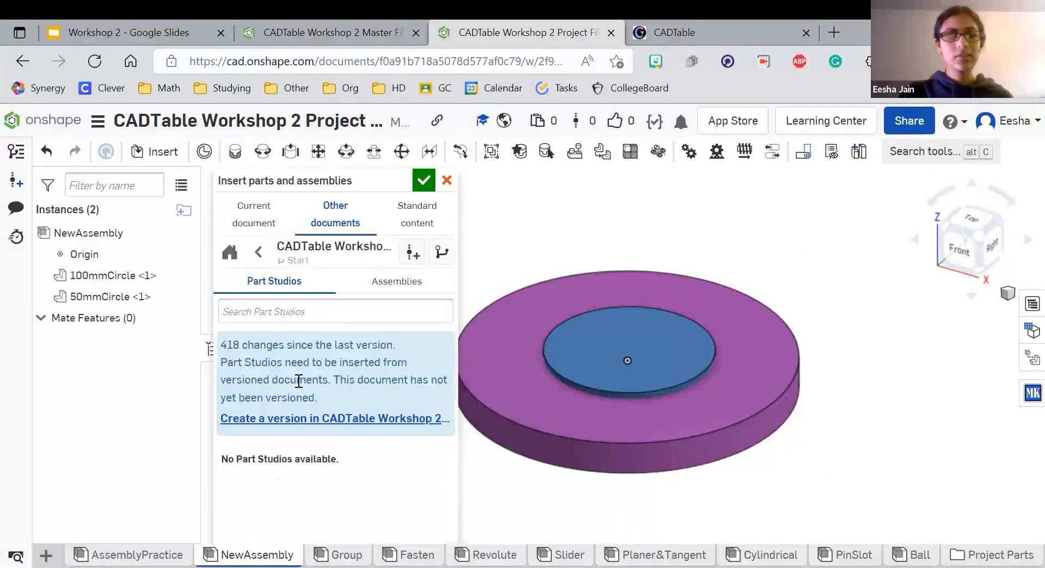
click(326, 422)
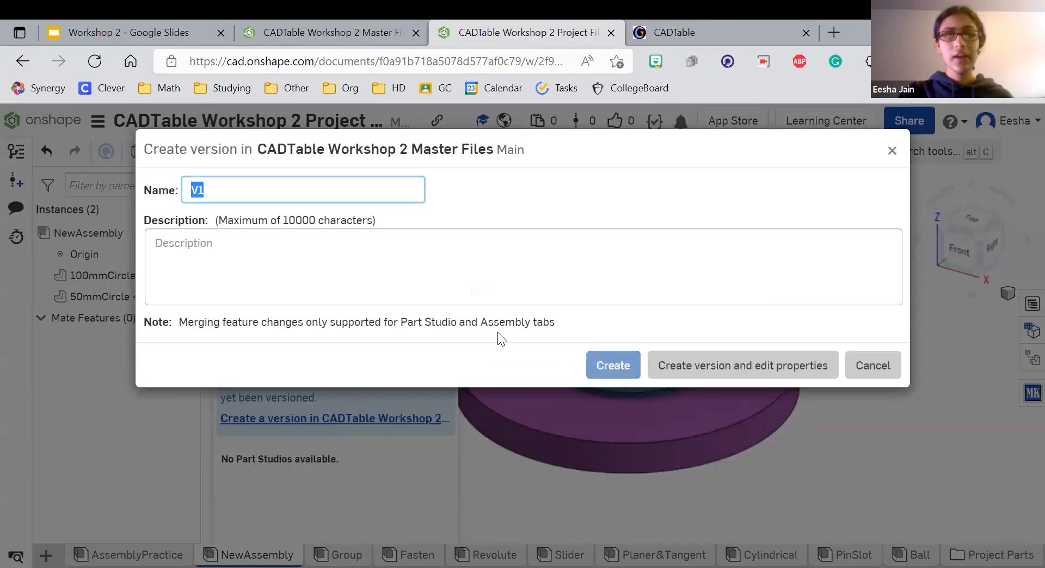
click(619, 368)
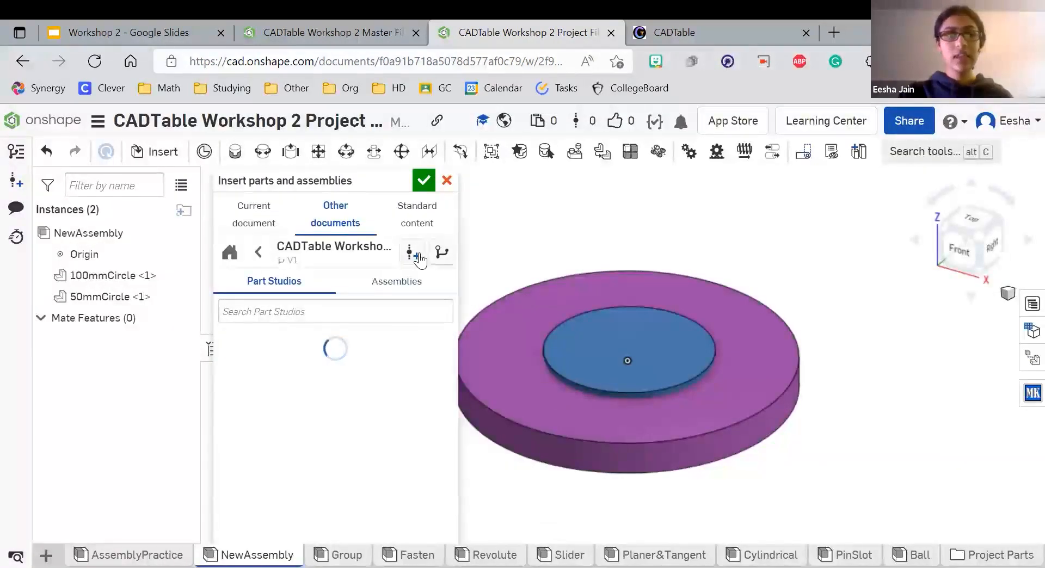
- Reopen version V1 of CADTable Workshop 2 Master Files from My Onshape and browse its insertable assemblies
click(391, 288)
click(309, 293)
click(382, 291)
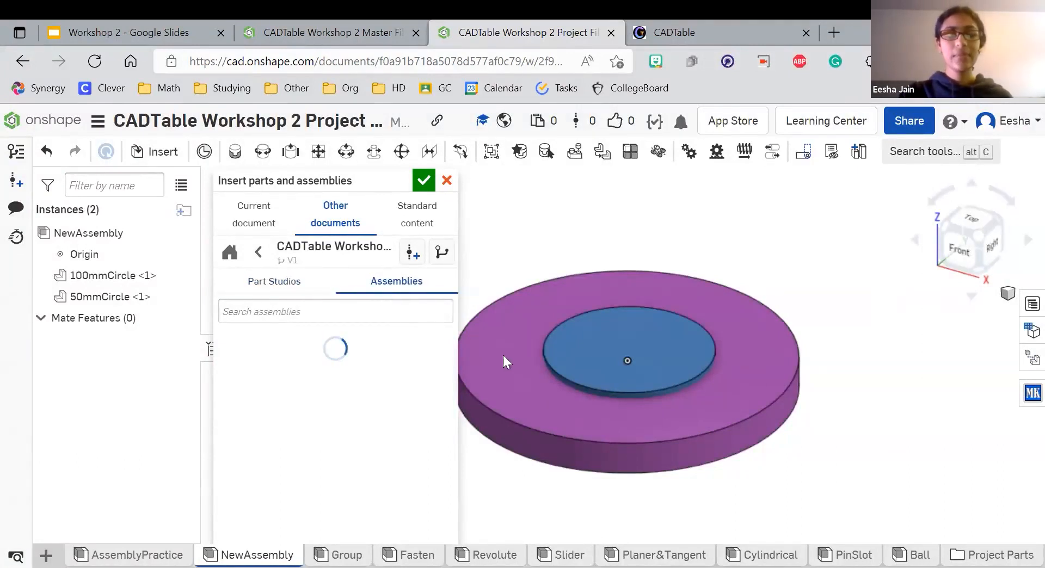
click(229, 251)
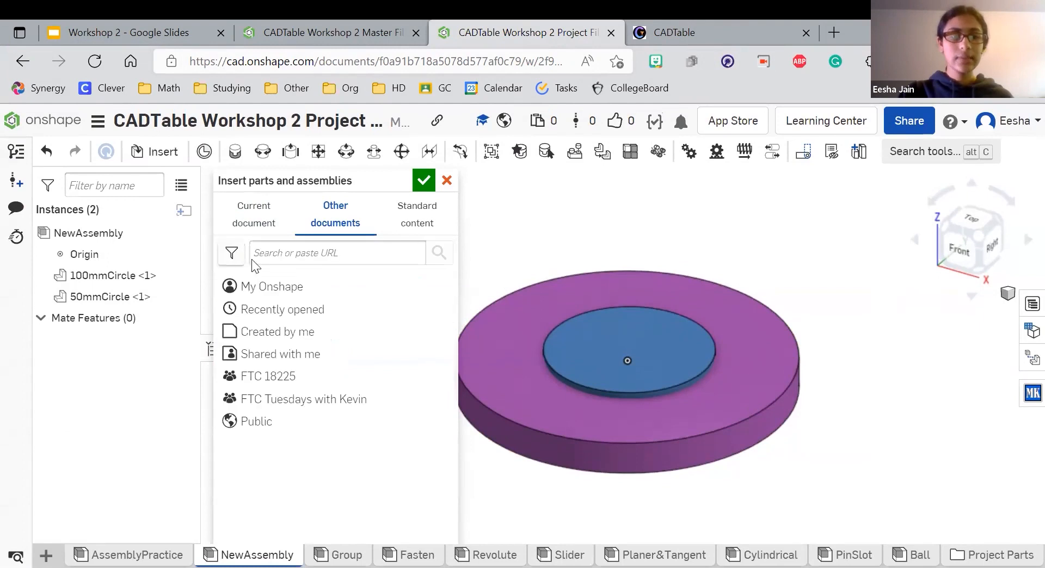
click(276, 286)
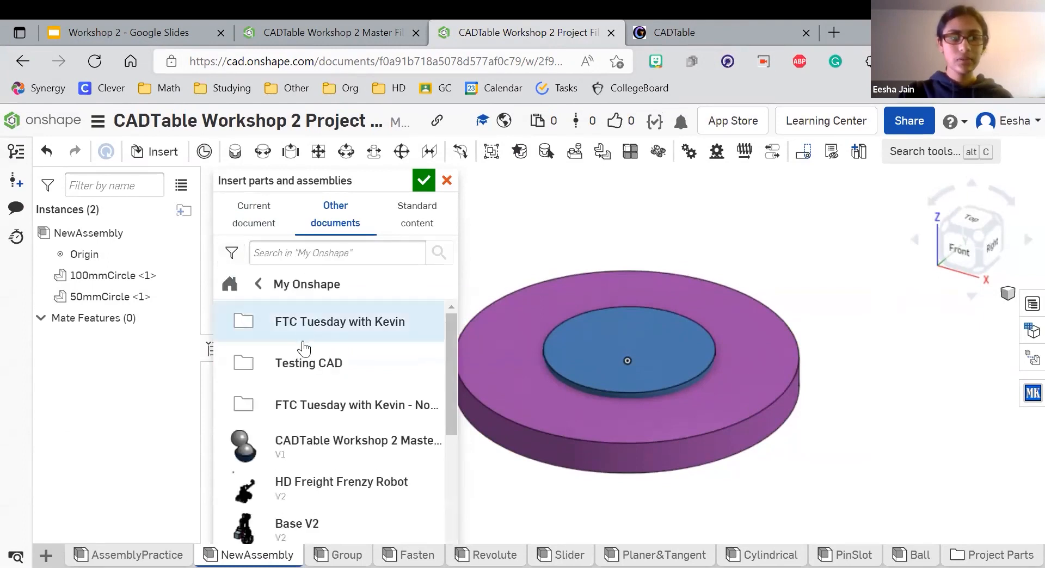
click(358, 444)
scroll(490, 342, down, 2)
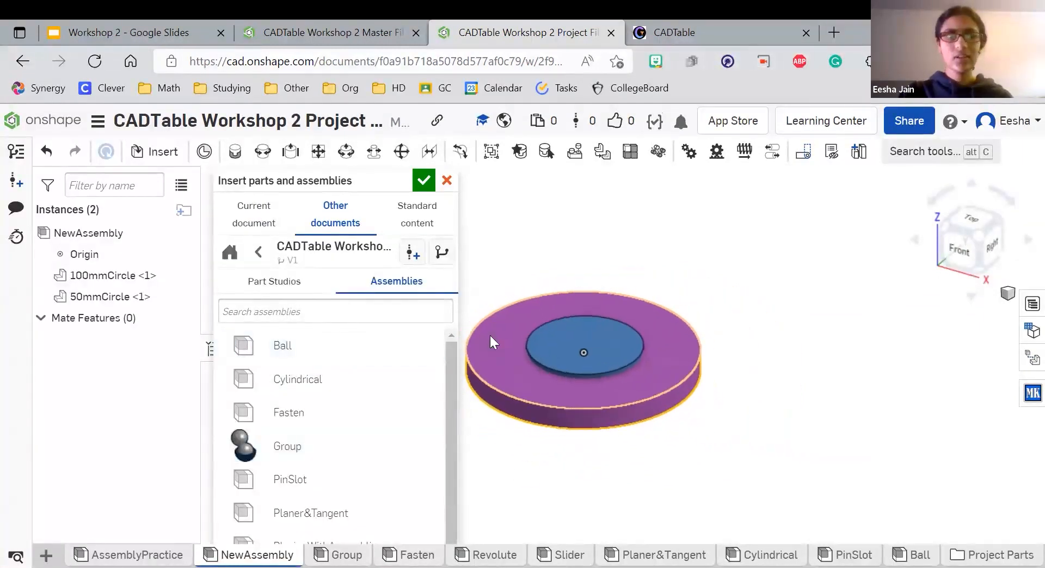
- Insert the Ball assembly from version V1 of the master files beside the discs and reposition it in the empty space
click(305, 345)
click(721, 323)
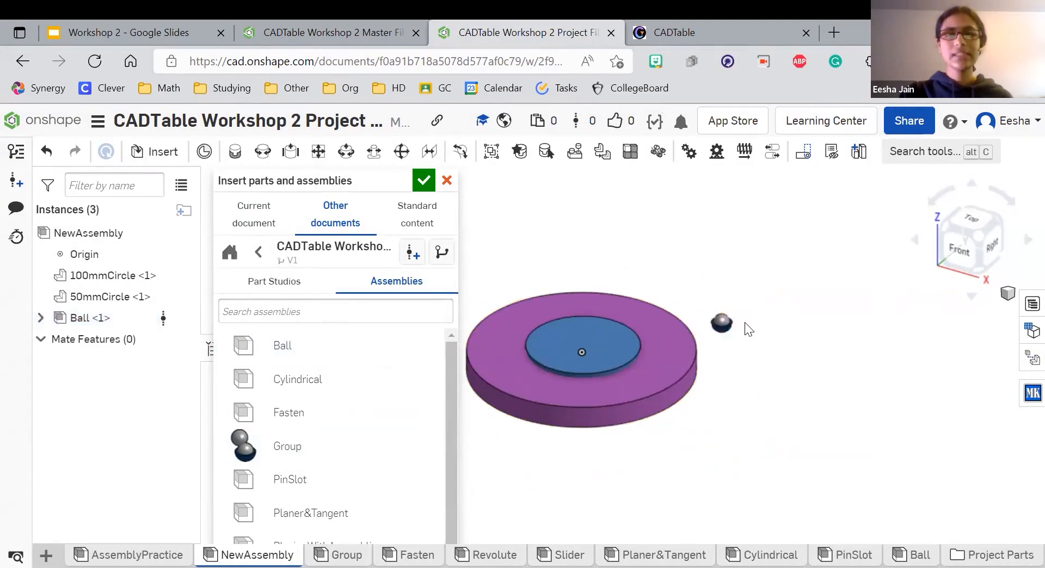
scroll(723, 325, up, 3)
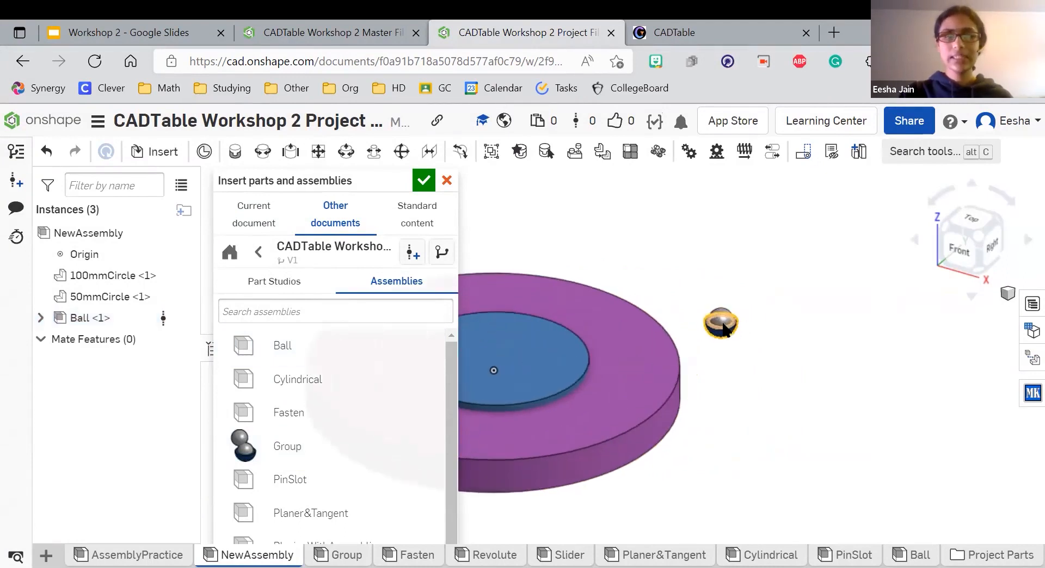
click(367, 33)
click(471, 33)
drag(685, 379, 773, 298)
drag(715, 279, 695, 299)
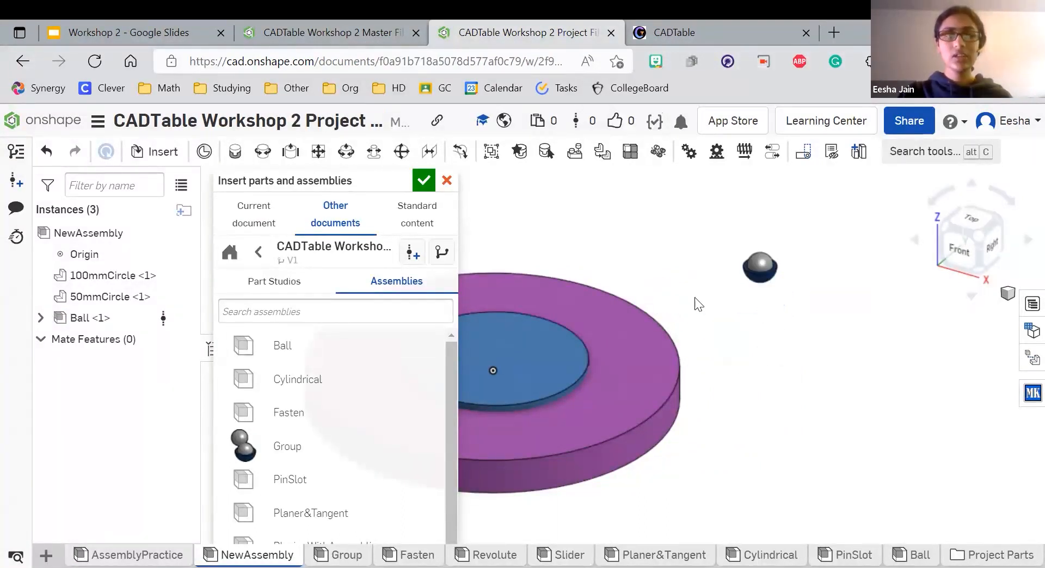
- Examine the standard content options available for insertion, such as ANSI inch bolts and screws
click(229, 252)
click(436, 228)
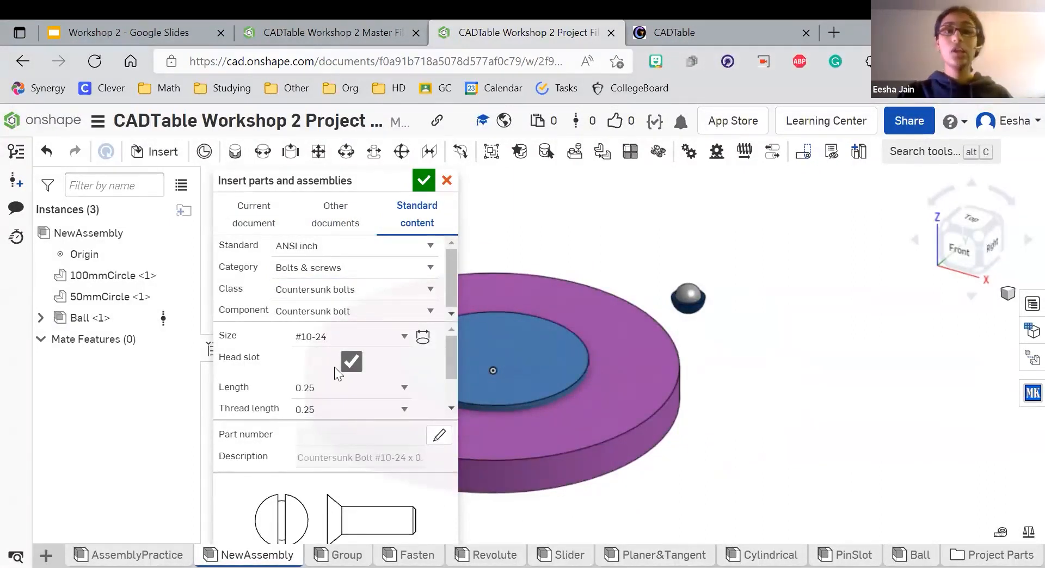
- Open the goBILDA website in a new browser tab and browse to its Structure category's Channel products
click(832, 32)
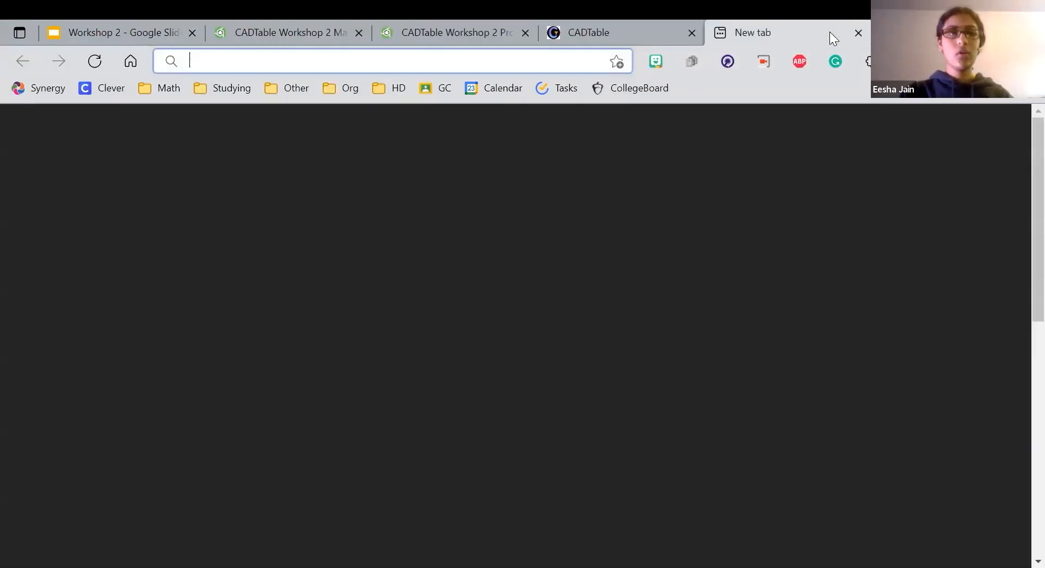
text(gobi)
key(Return)
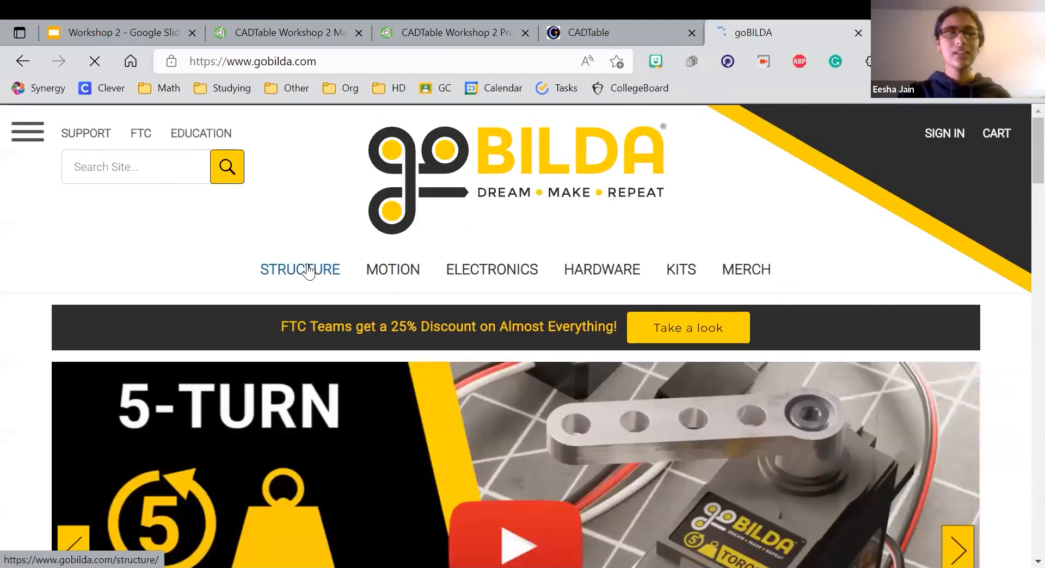
click(305, 269)
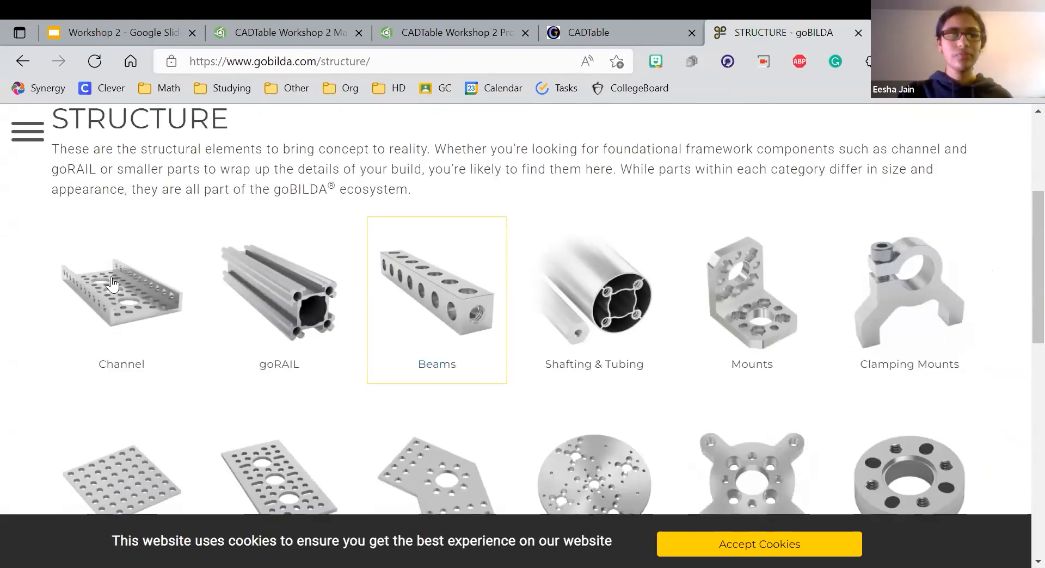
click(111, 284)
- Find the STEP file download for the 1120 Series U-Channel with 2 holes and 72mm length
scroll(111, 280, down, 10)
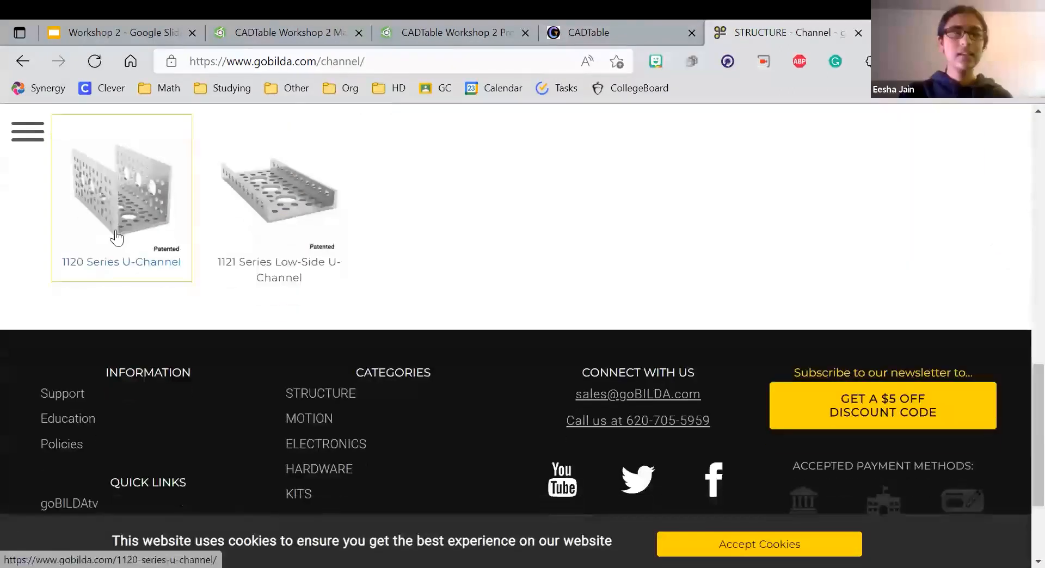
click(116, 238)
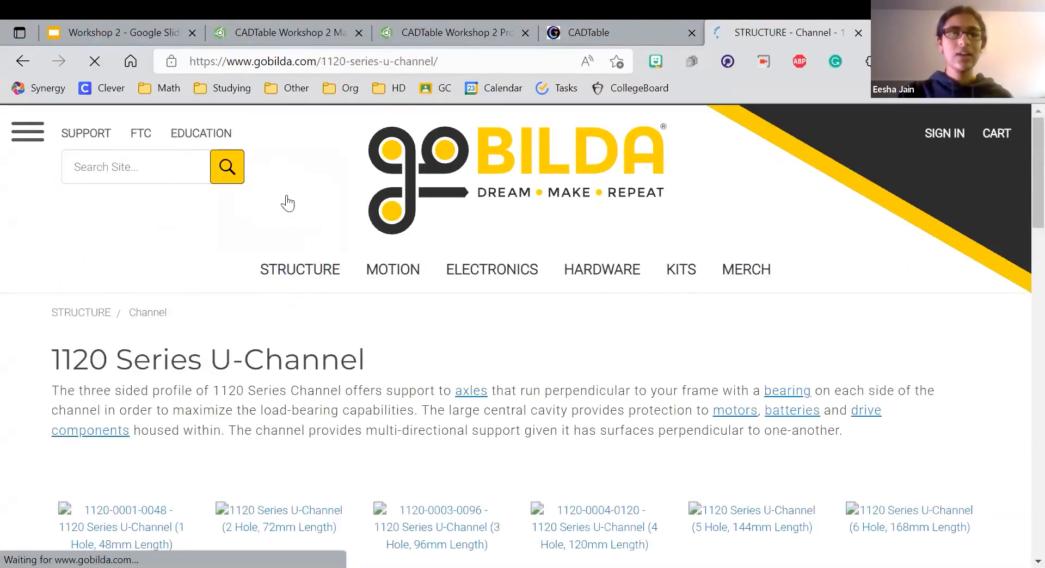
scroll(294, 204, down, 6)
click(305, 204)
scroll(313, 301, down, 5)
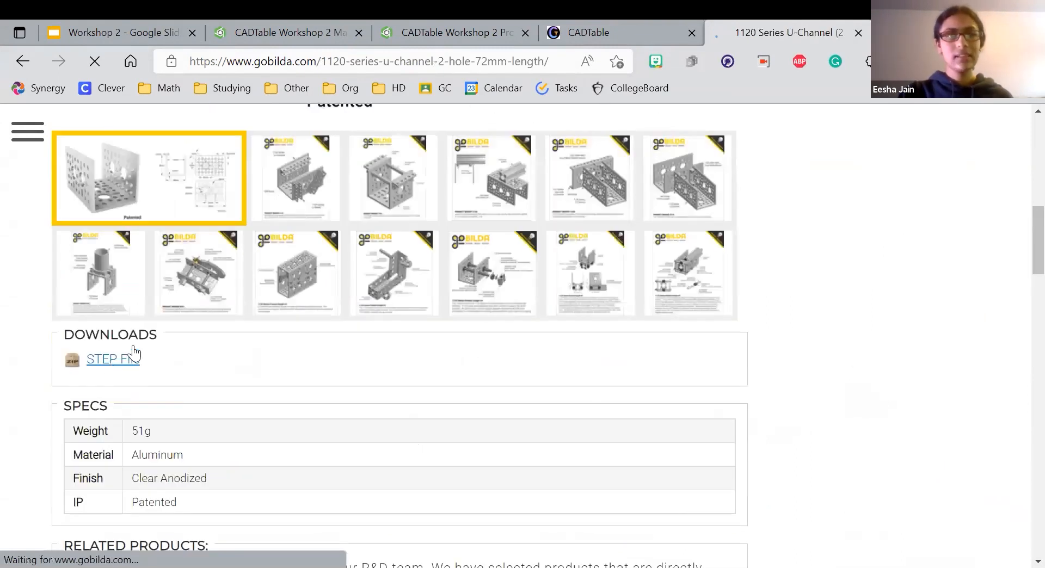
- Switch back to Onshape and insert the CircularRod part from the current document through the middle of the two discs
key(ctrl+shift+Tab)
click(424, 30)
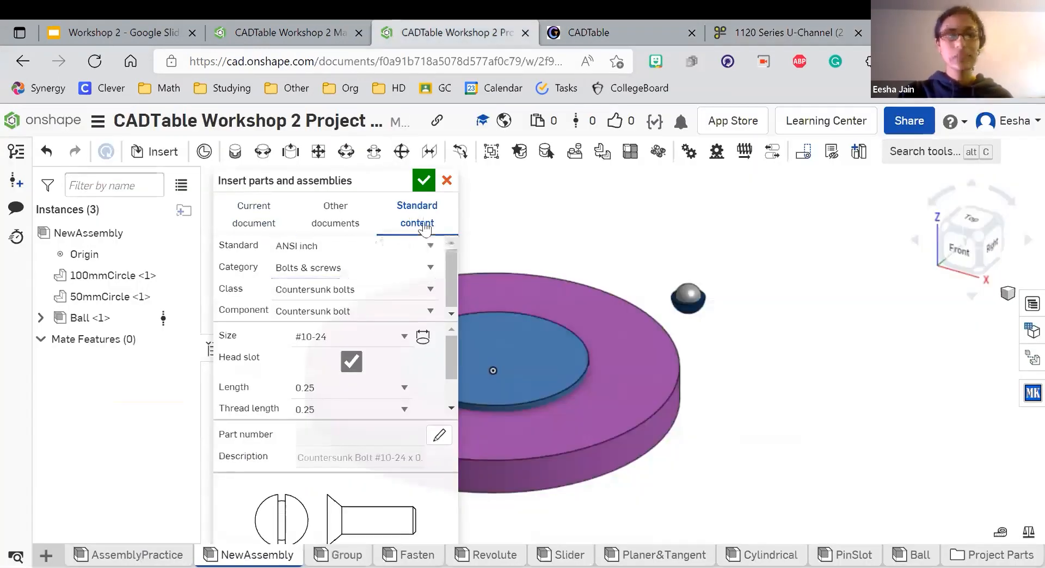
click(262, 231)
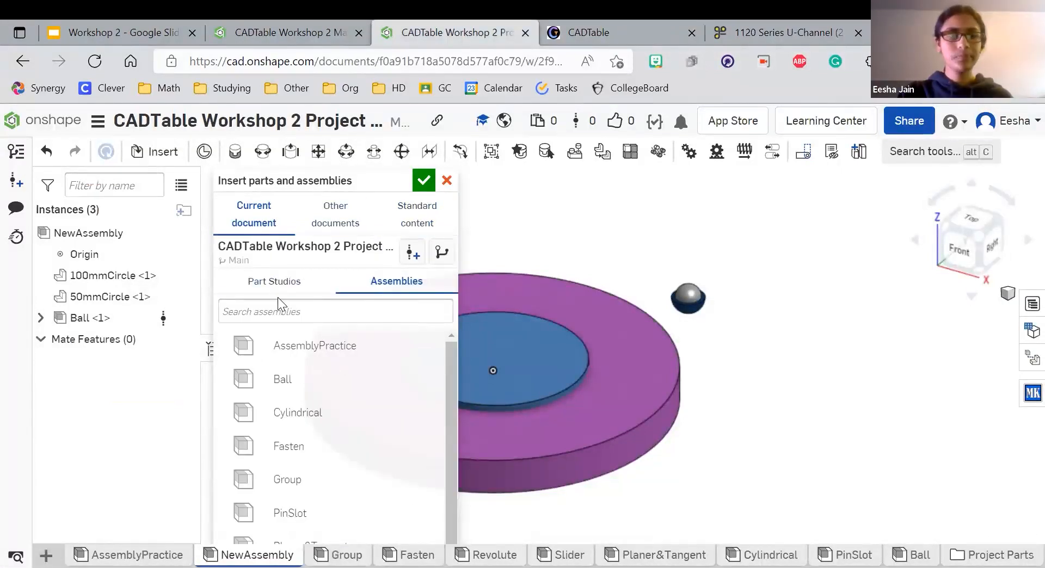
click(313, 275)
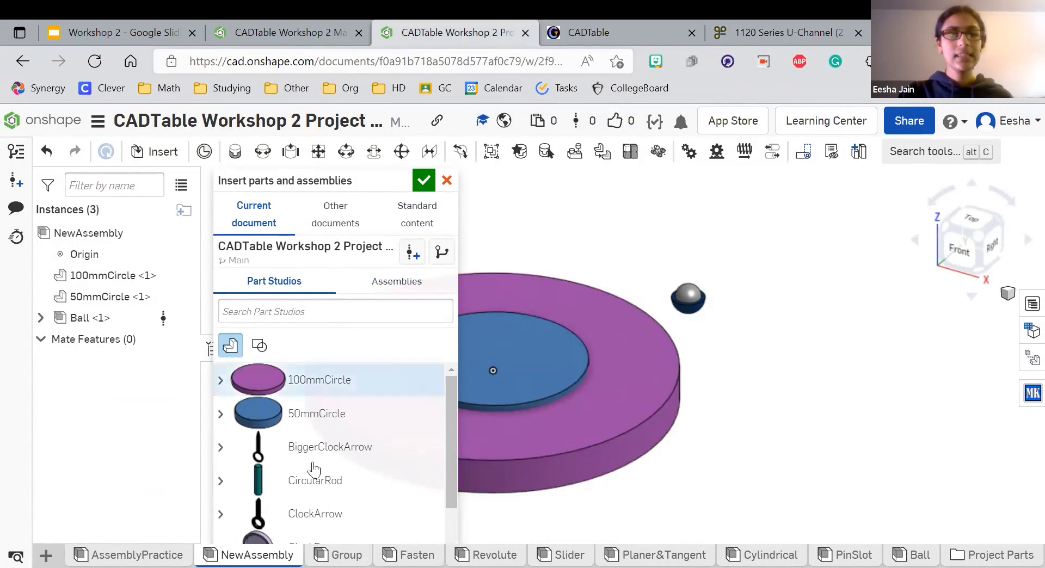
scroll(310, 465, down, 2)
scroll(392, 396, up, 2)
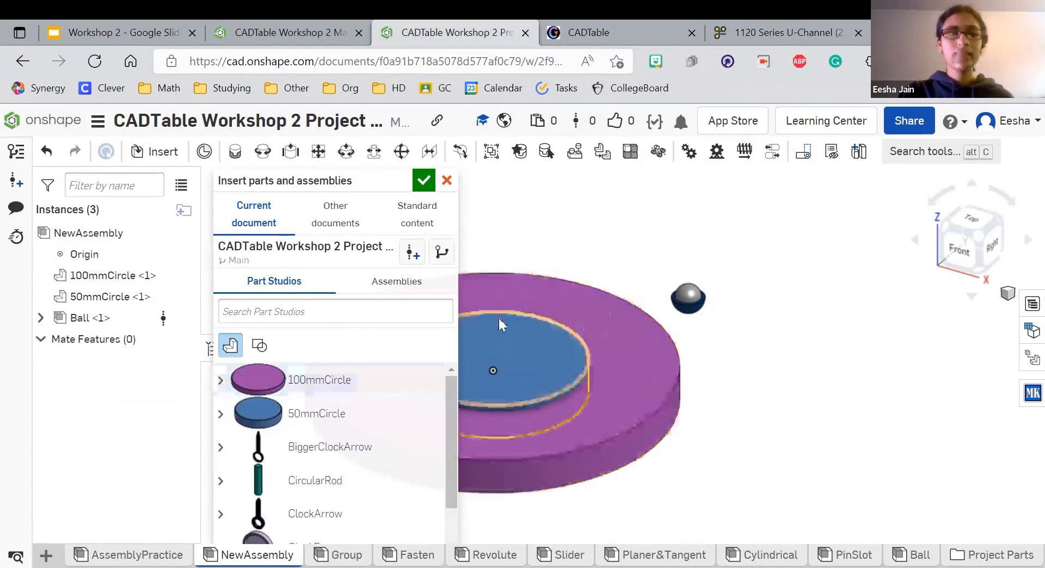
scroll(327, 475, down, 1)
click(325, 468)
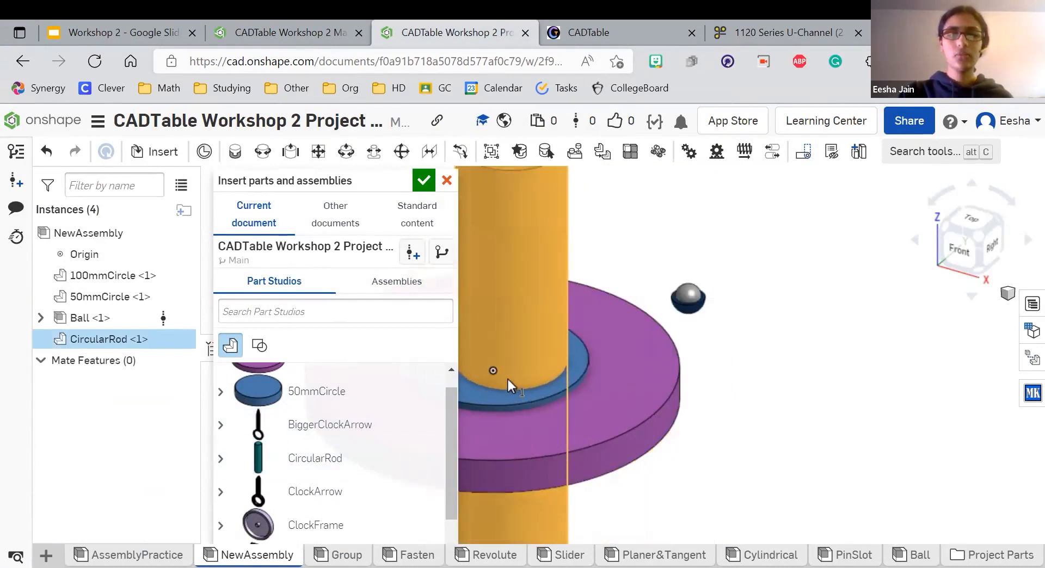
click(507, 377)
key(Escape)
scroll(497, 406, down, 3)
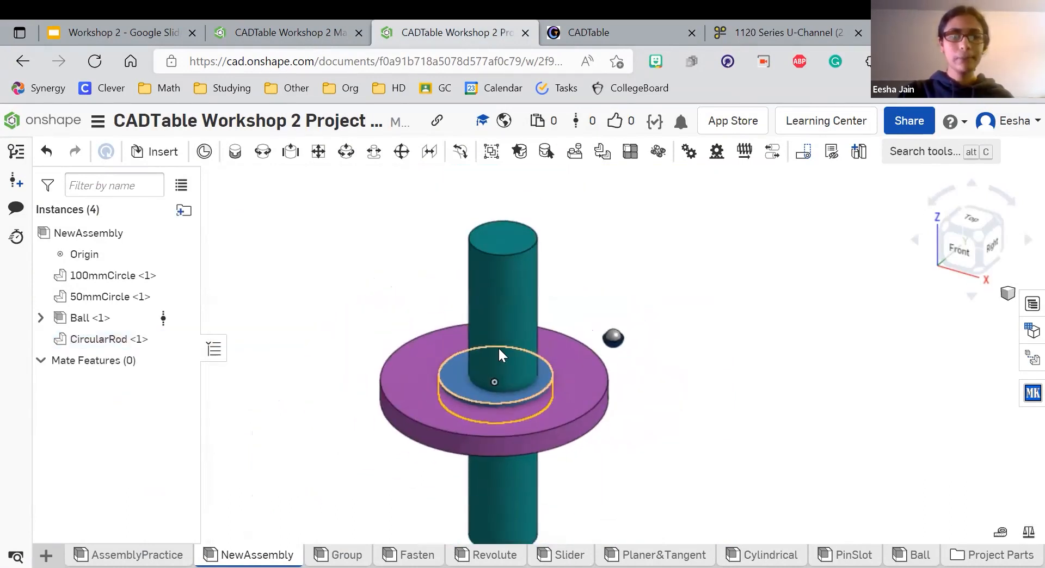
scroll(493, 324, up, 3)
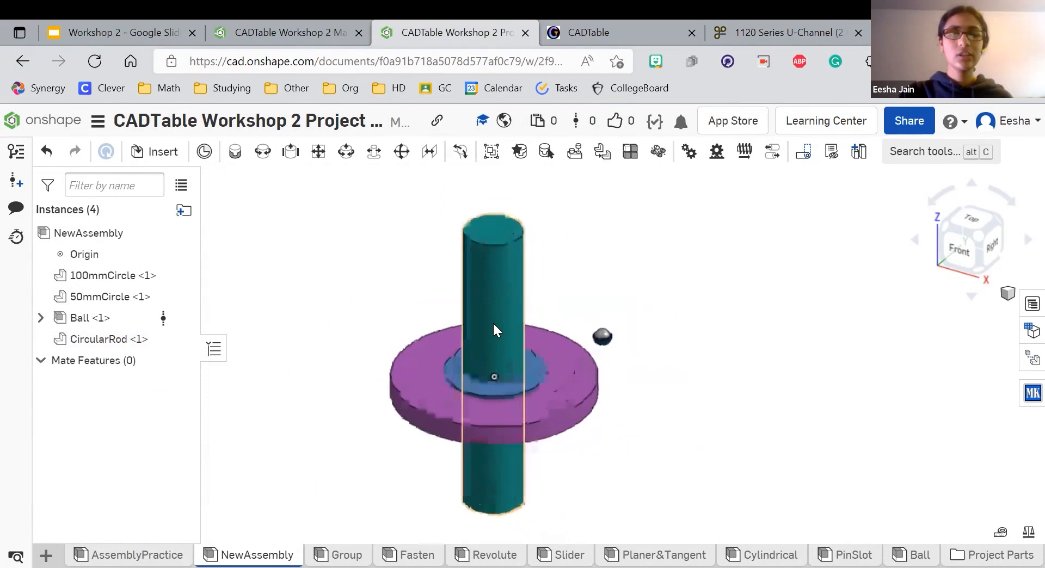
scroll(494, 325, down, 5)
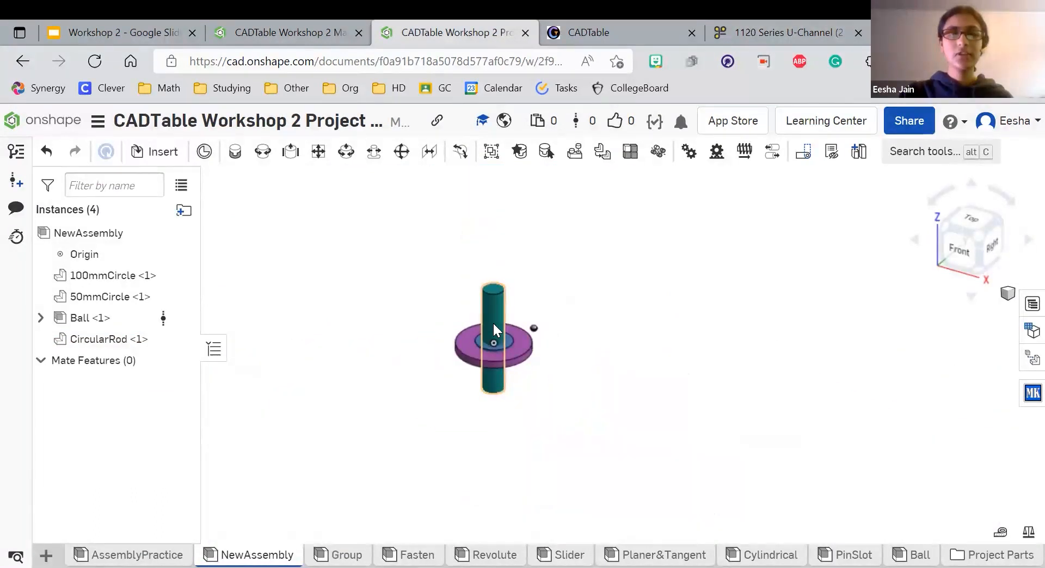
scroll(493, 325, up, 8)
scroll(494, 325, down, 6)
scroll(494, 330, up, 5)
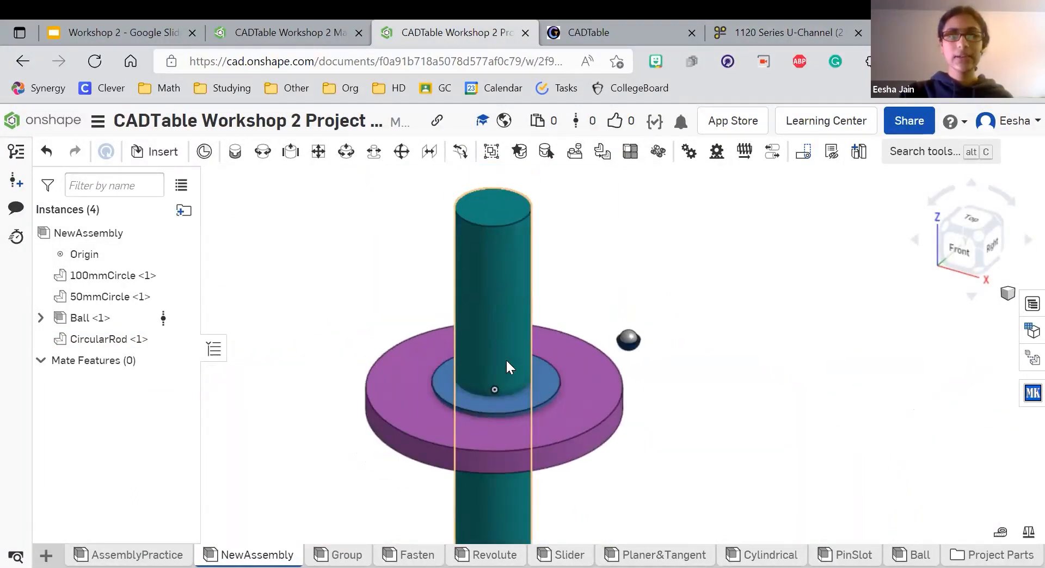
scroll(505, 358, down, 6)
scroll(507, 387, up, 3)
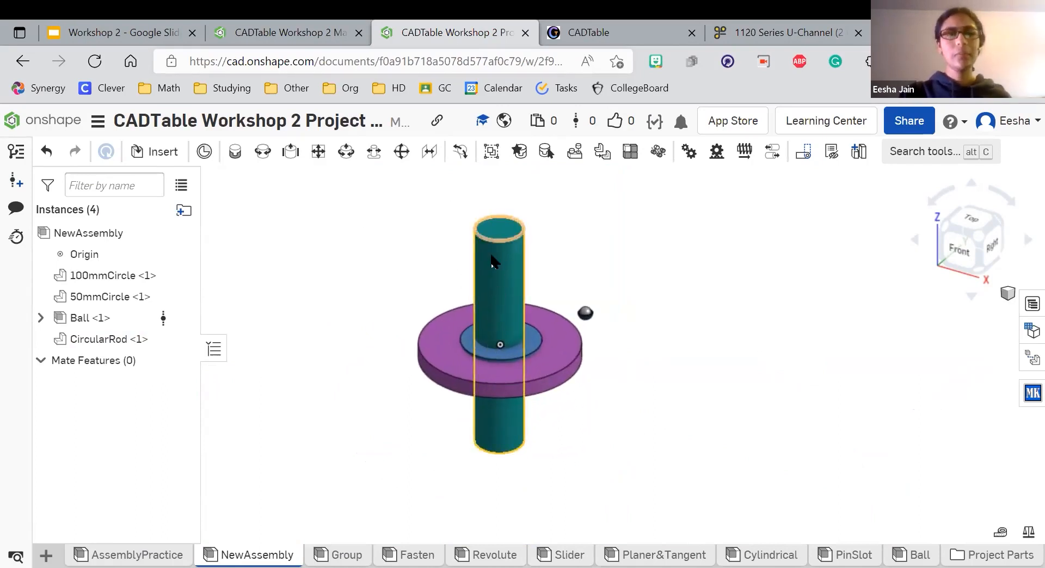
scroll(492, 293, up, 2)
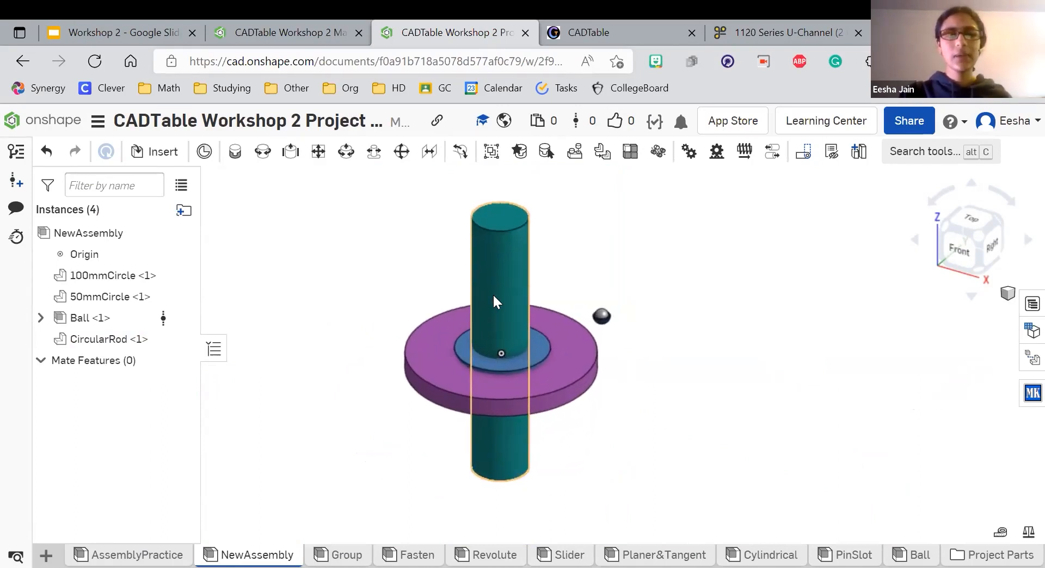
- Delete the Ball subassembly from NewAssembly
click(610, 316)
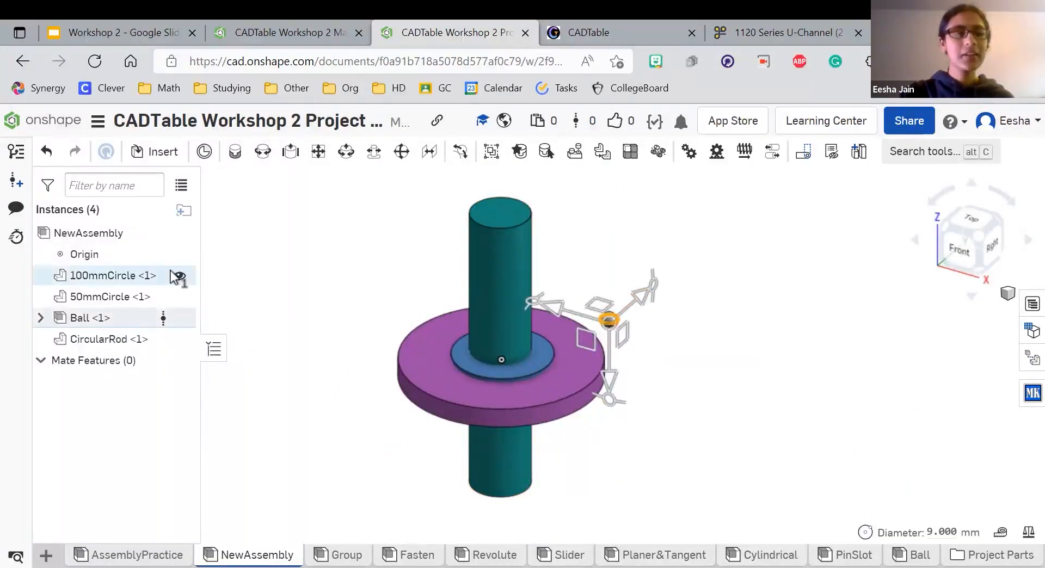
key(Delete)
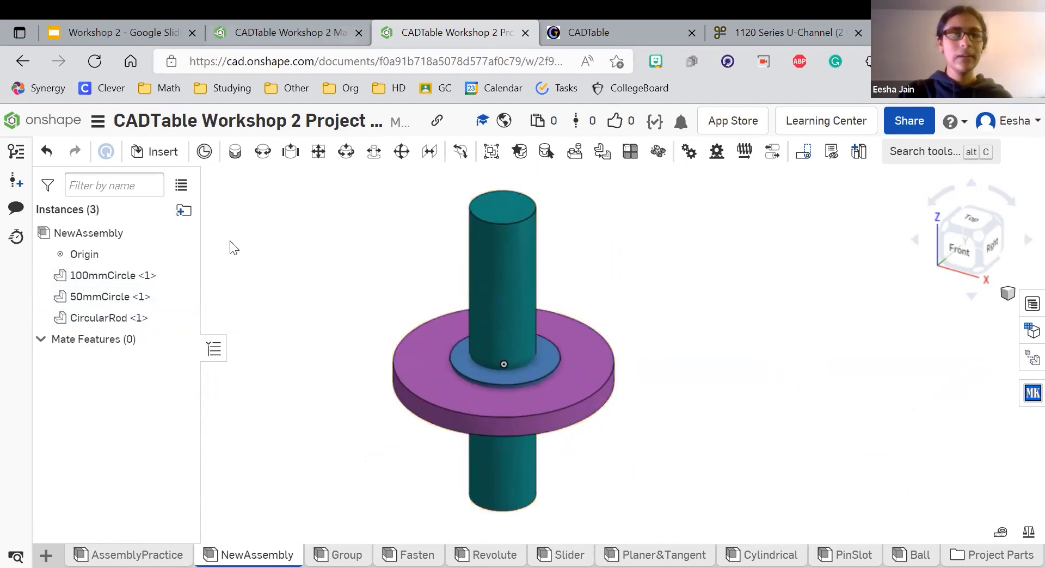
- Review the context actions offered for the 50mmCircle instance, including Delete, without applying any of them
click(113, 295)
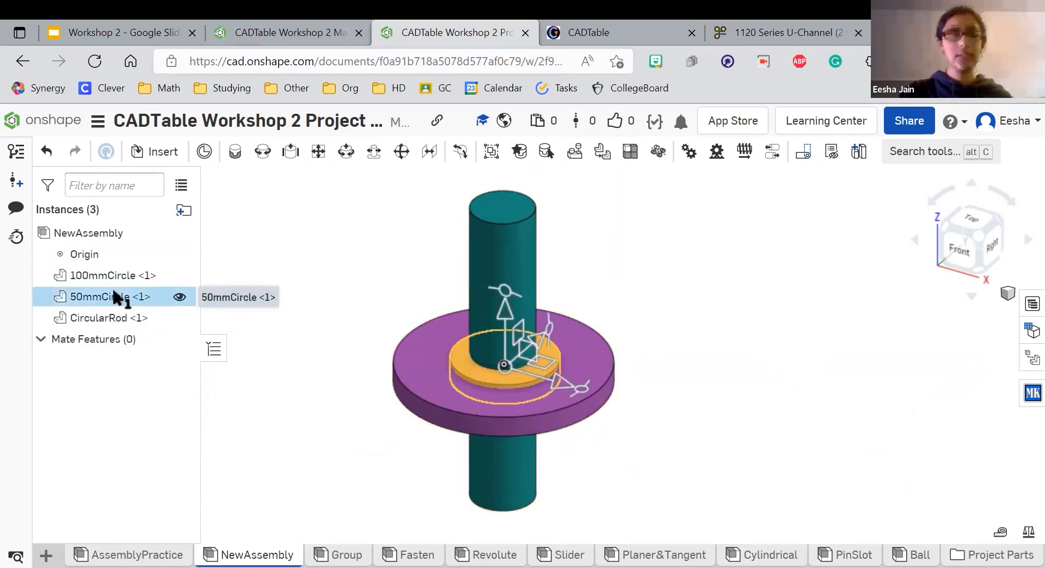
right_click(114, 295)
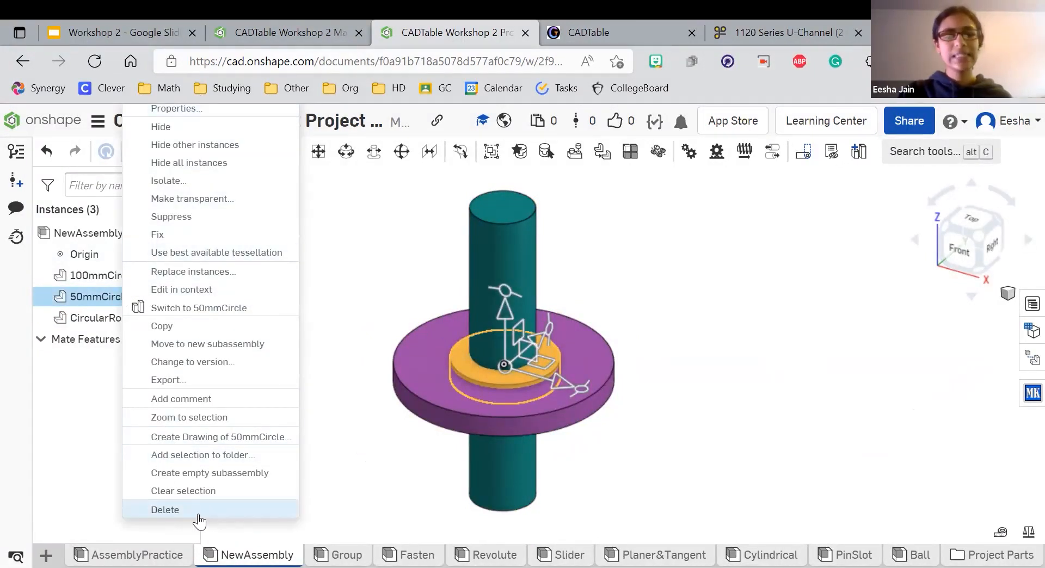
click(380, 285)
- Switch to the Workshop 2 presentation in Google Slides, reorder its browser tab after Master Files, and show slide 14
click(303, 24)
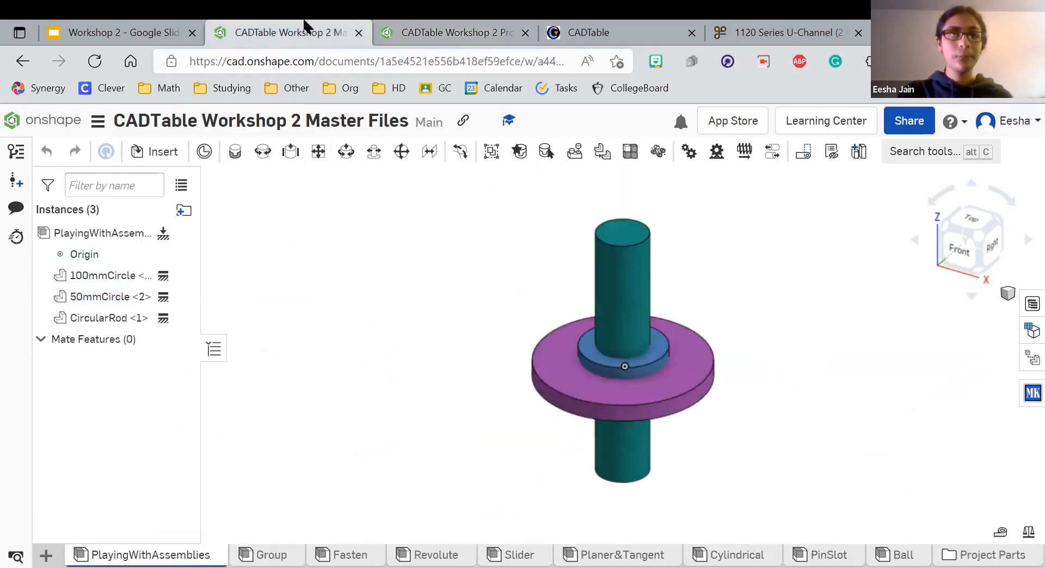
click(188, 24)
drag(190, 26, 321, 24)
scroll(101, 382, down, 2)
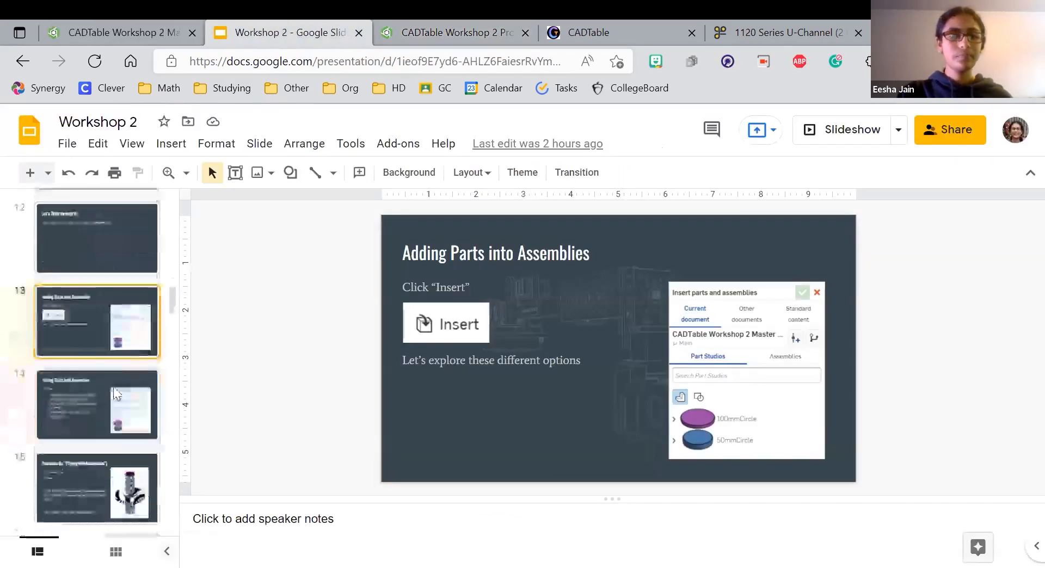
click(102, 419)
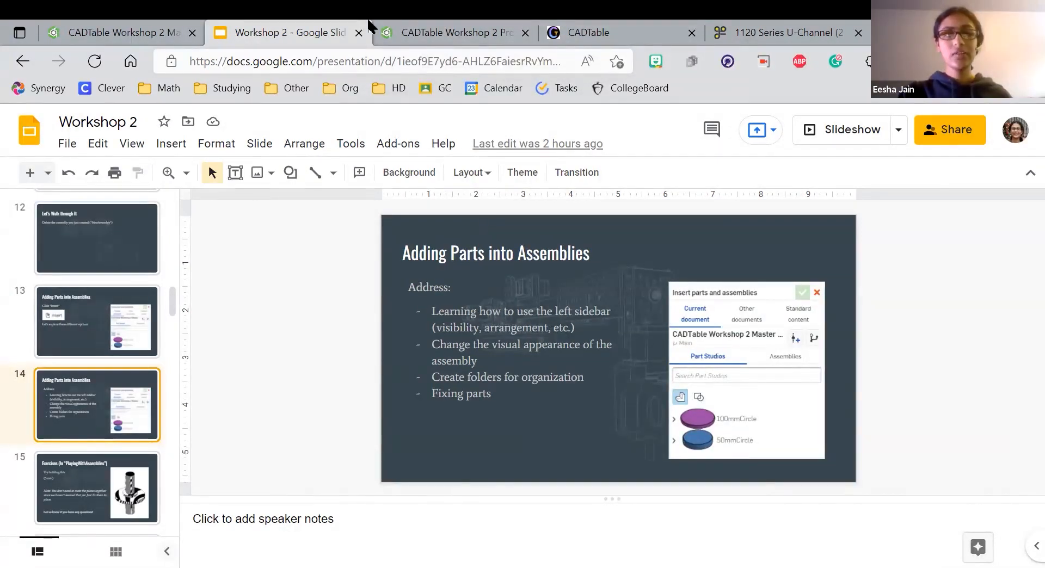
- Switch back to NewAssembly in Onshape and fix the 50mmCircle instance in place
click(462, 28)
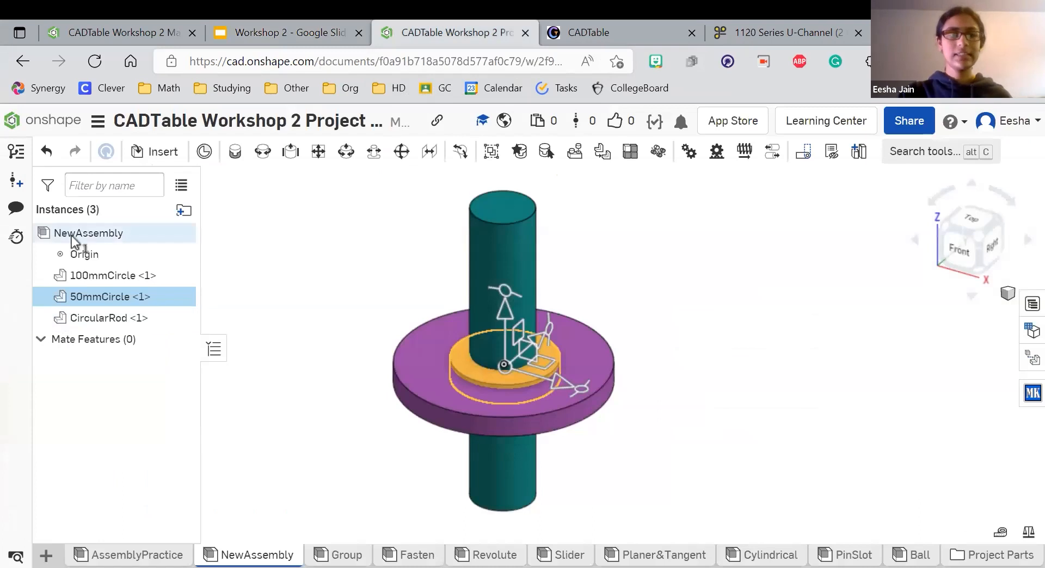
click(313, 335)
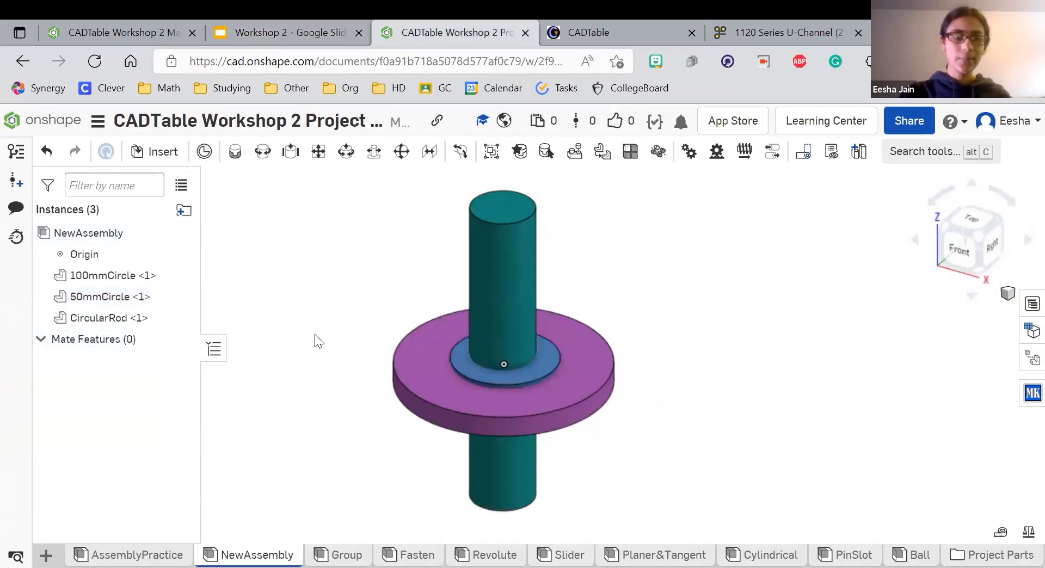
right_click(121, 294)
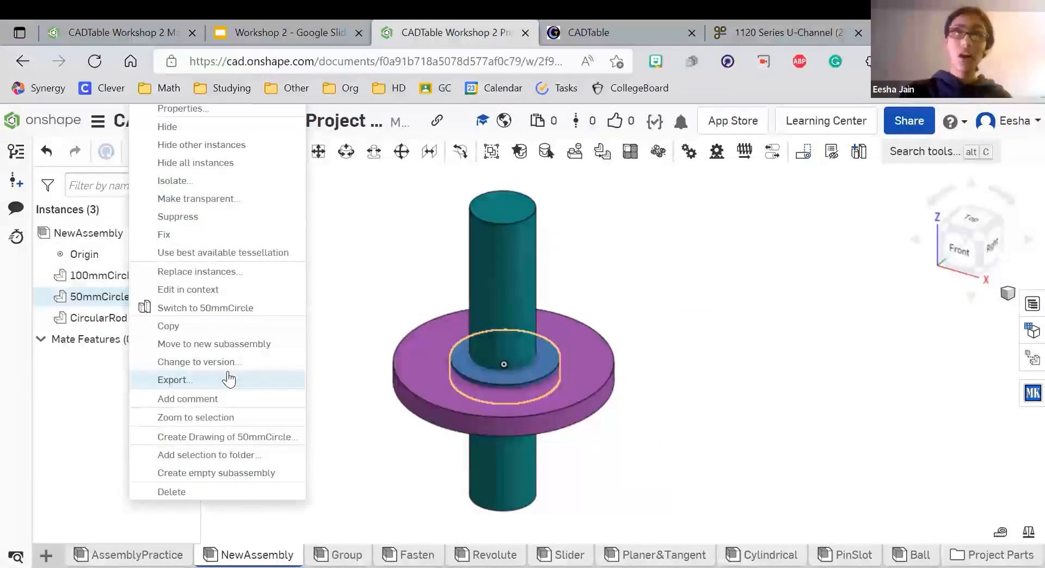
click(164, 237)
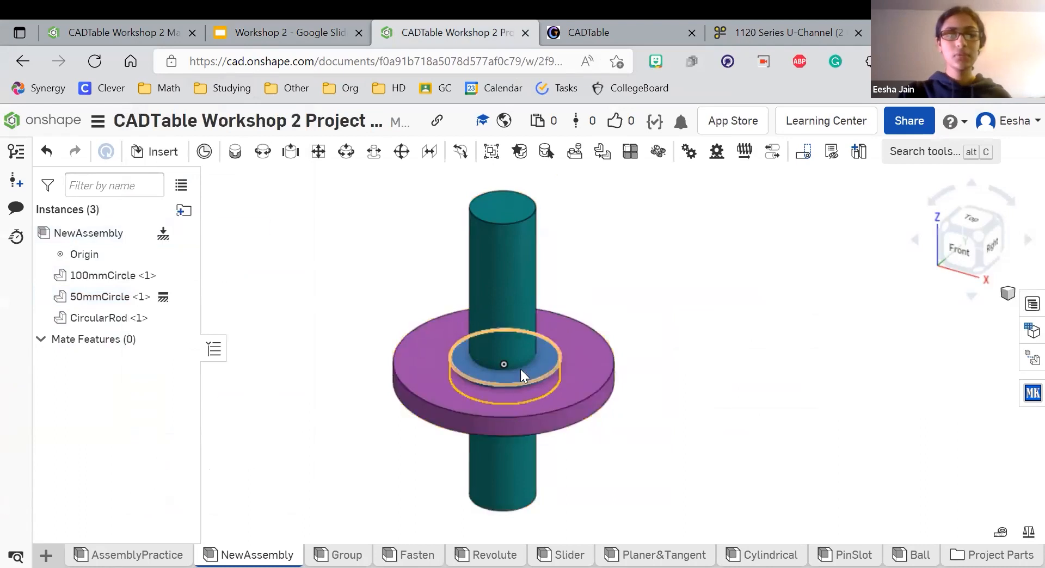
- Move the 100mmCircle disc and the CircularRod apart to opposite sides of the fixed 50mmCircle
drag(451, 404, 366, 417)
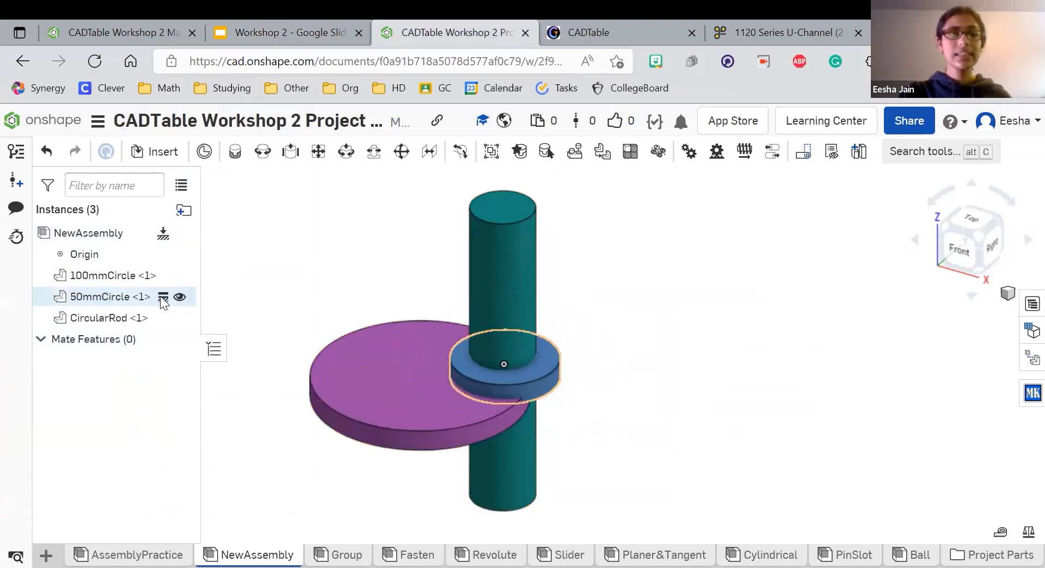
drag(483, 396, 773, 340)
drag(522, 317, 376, 337)
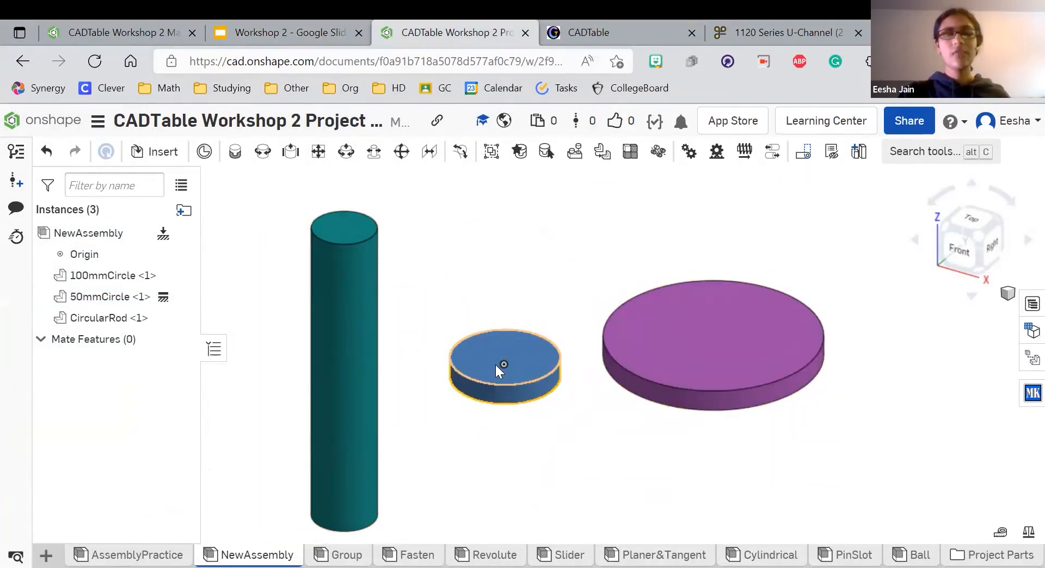
- Unfix the 50mmCircle instance so it can move freely again
right_click(112, 297)
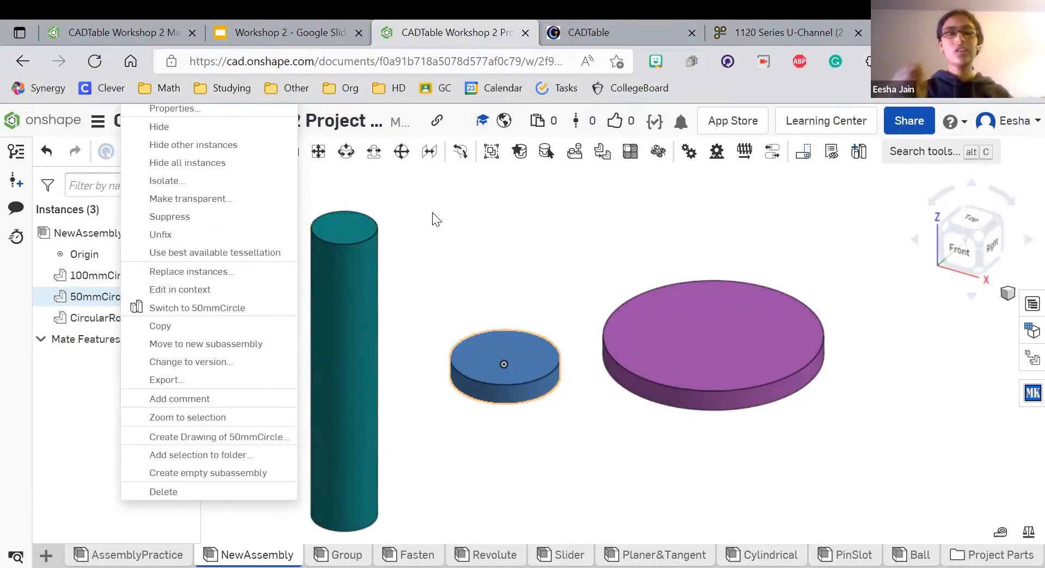
click(199, 234)
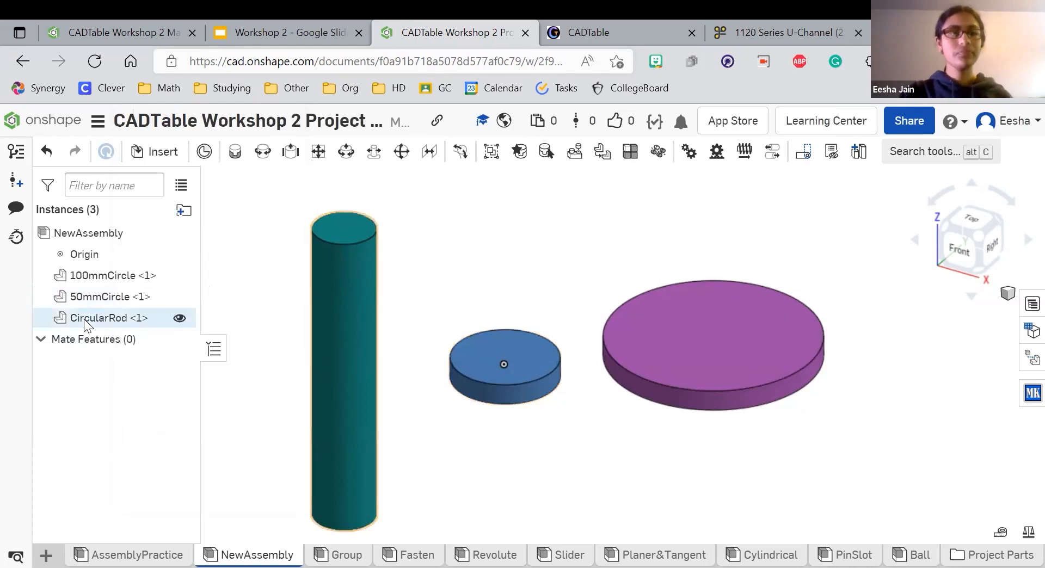
- Hide the 100mmCircle instance and toggle its visibility, ending with the disc shown again
right_click(98, 280)
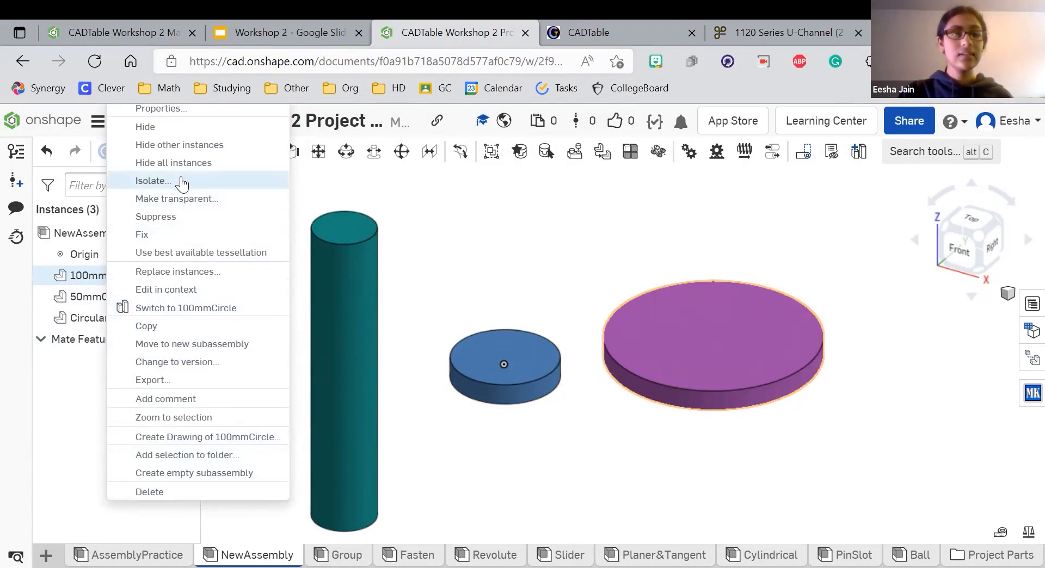
click(186, 128)
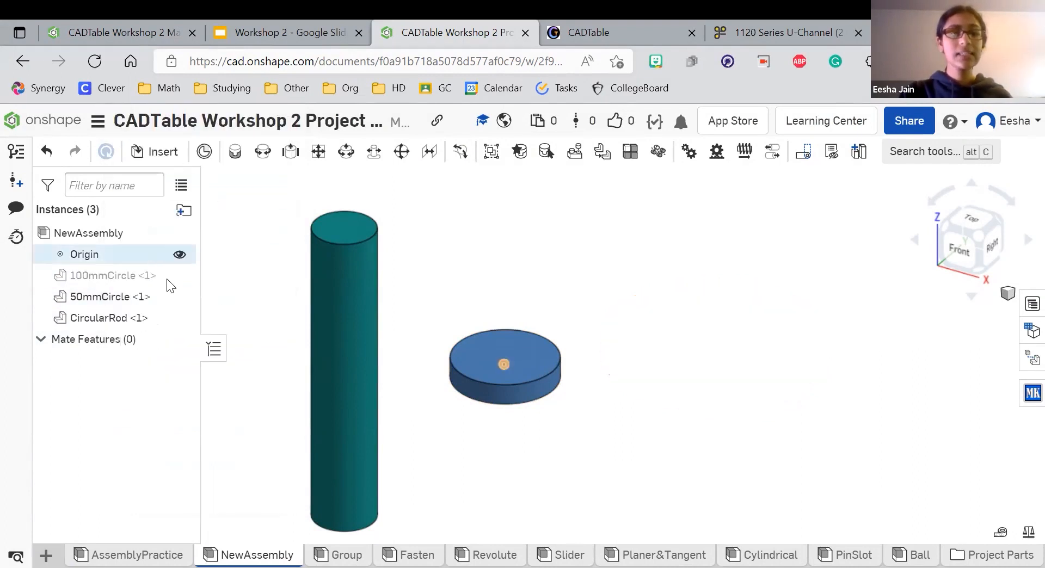
right_click(122, 276)
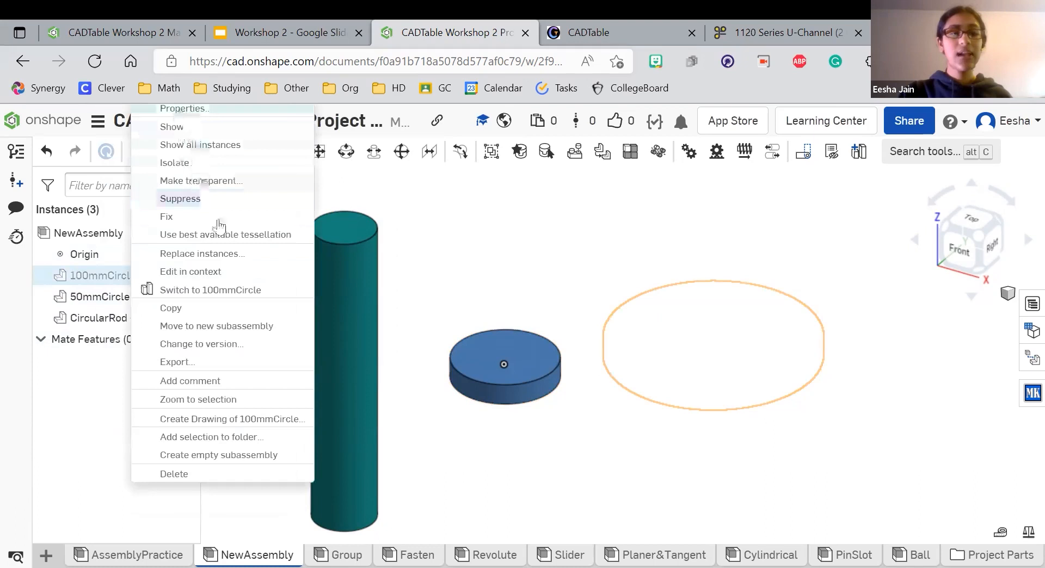
click(718, 367)
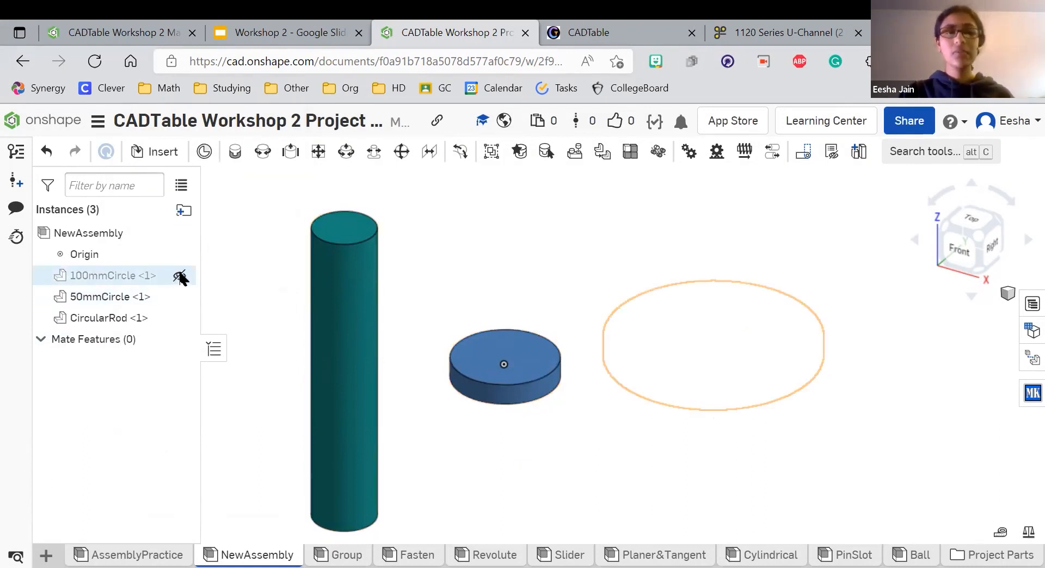
click(180, 275)
click(179, 276)
click(180, 276)
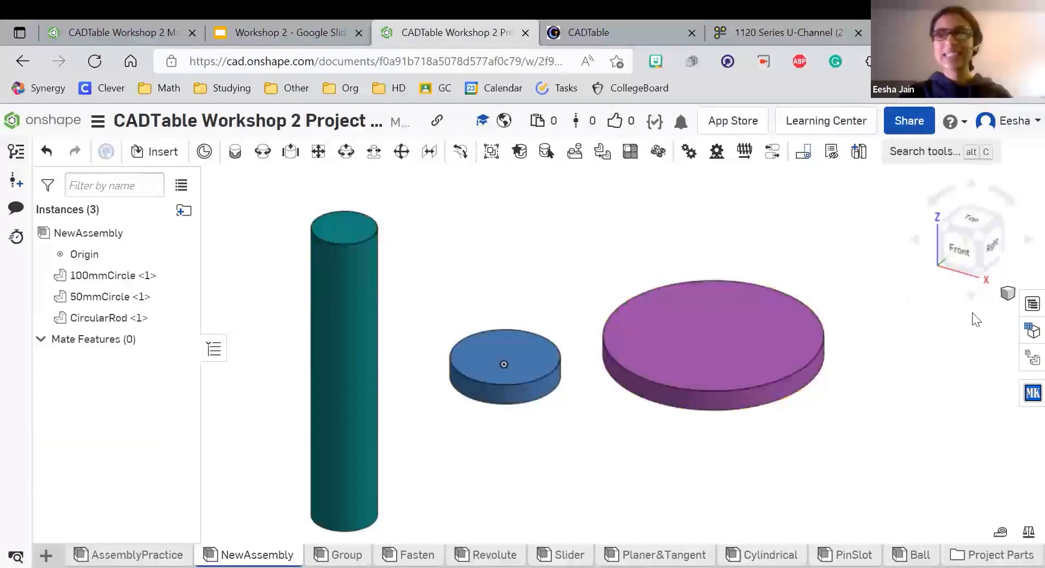
- Examine the assembly from several directions by rotating it and switching between standard faces and corners of the view cube
click(1007, 296)
click(839, 289)
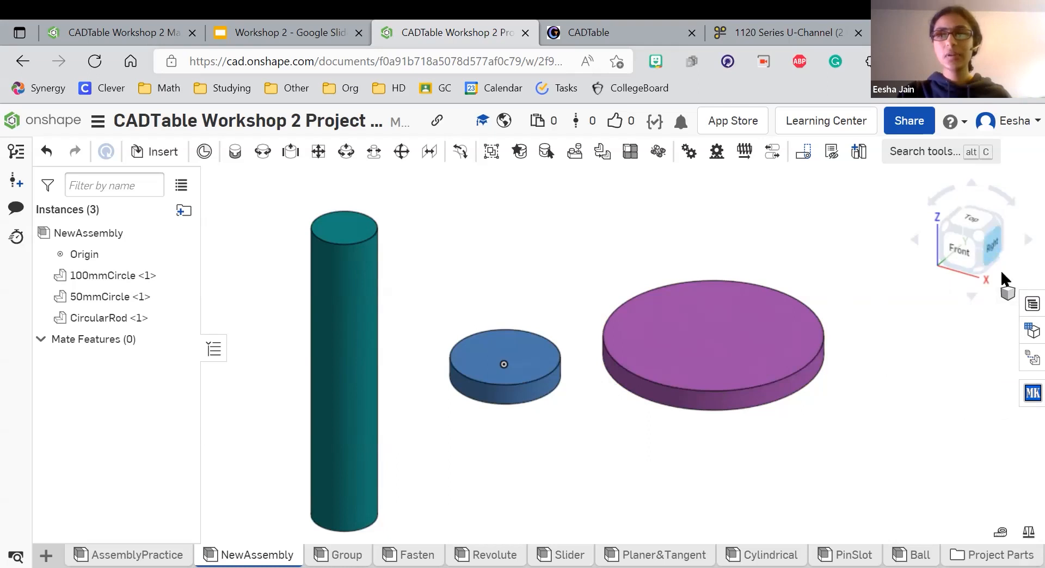
click(1019, 241)
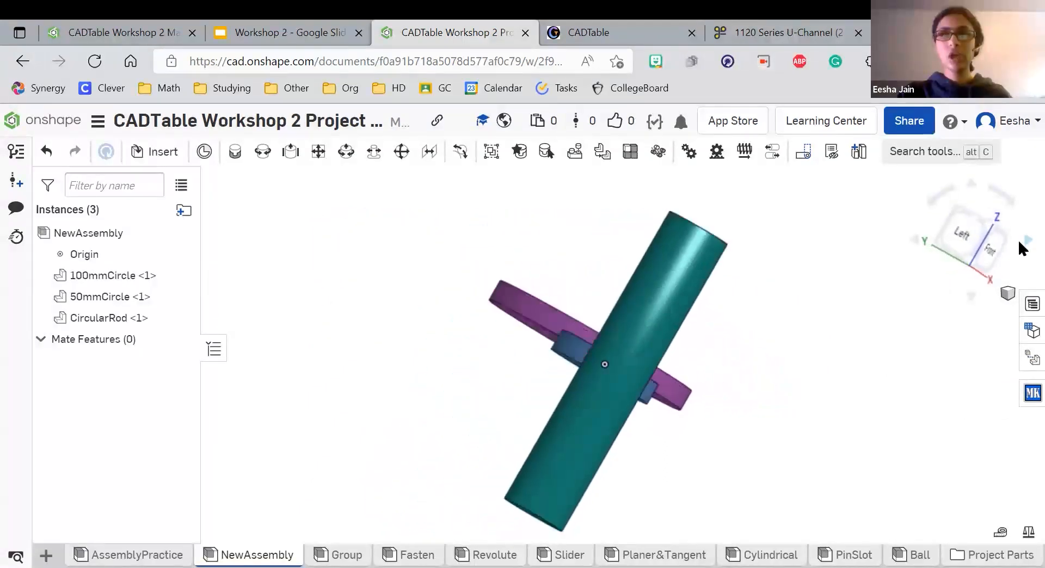
click(916, 231)
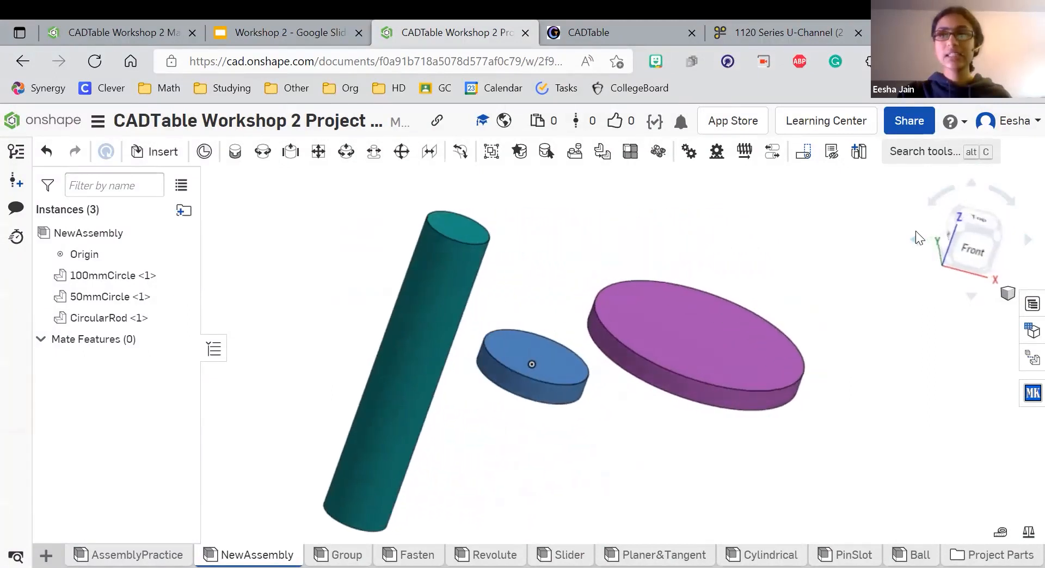
click(979, 233)
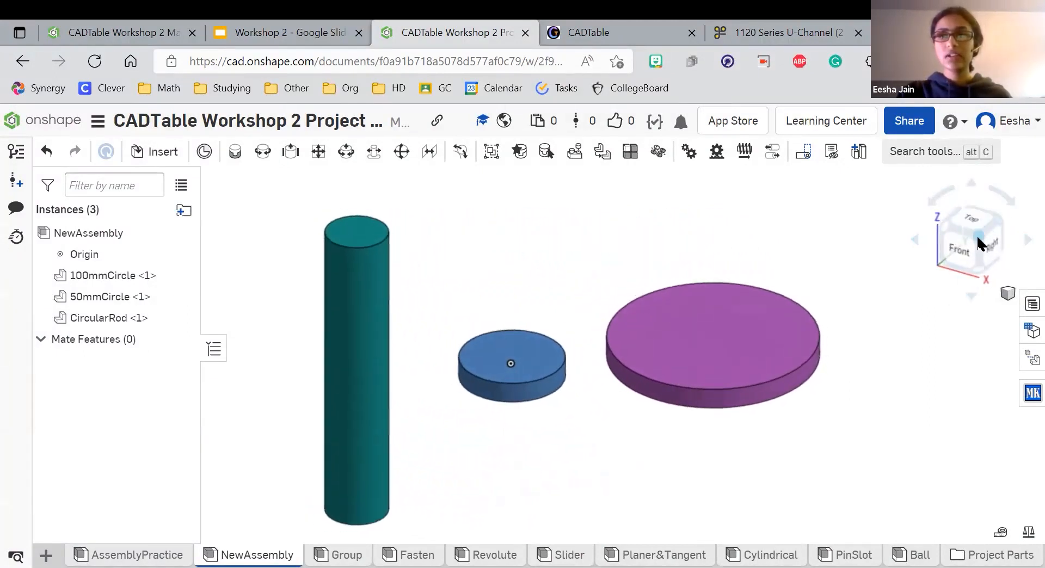
click(998, 221)
click(974, 214)
click(992, 257)
click(963, 250)
click(990, 222)
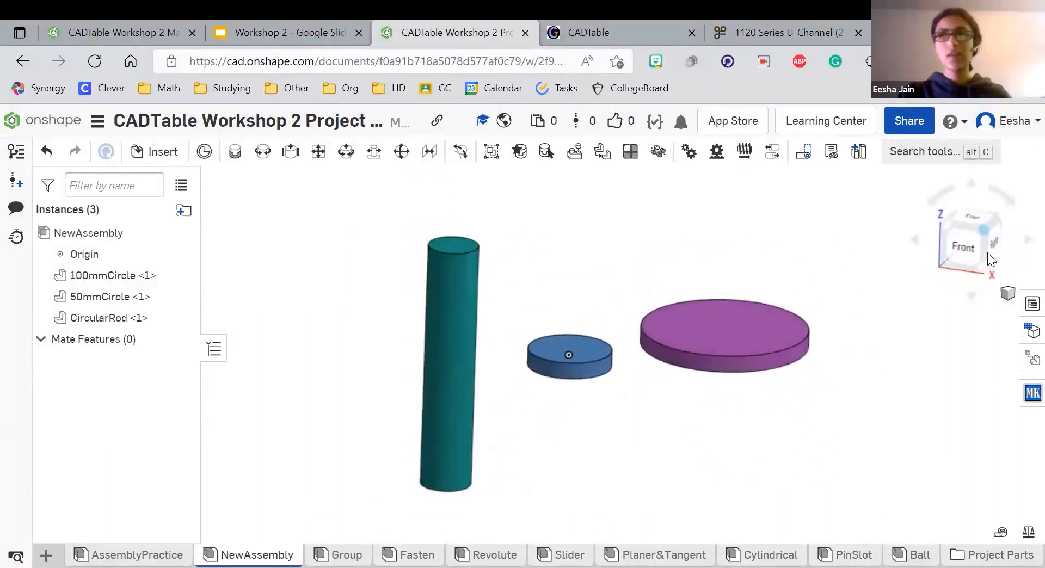
click(988, 252)
click(949, 224)
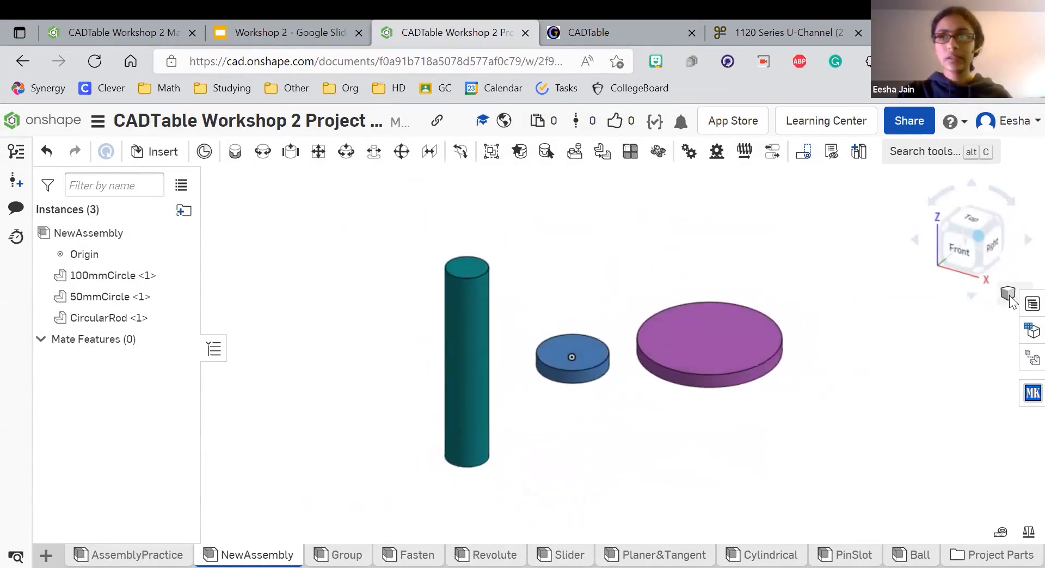
- Set the Isometric view and preview the Shaded without edges, Hidden edges visible and Hidden edges removed display styles
click(1008, 295)
click(949, 270)
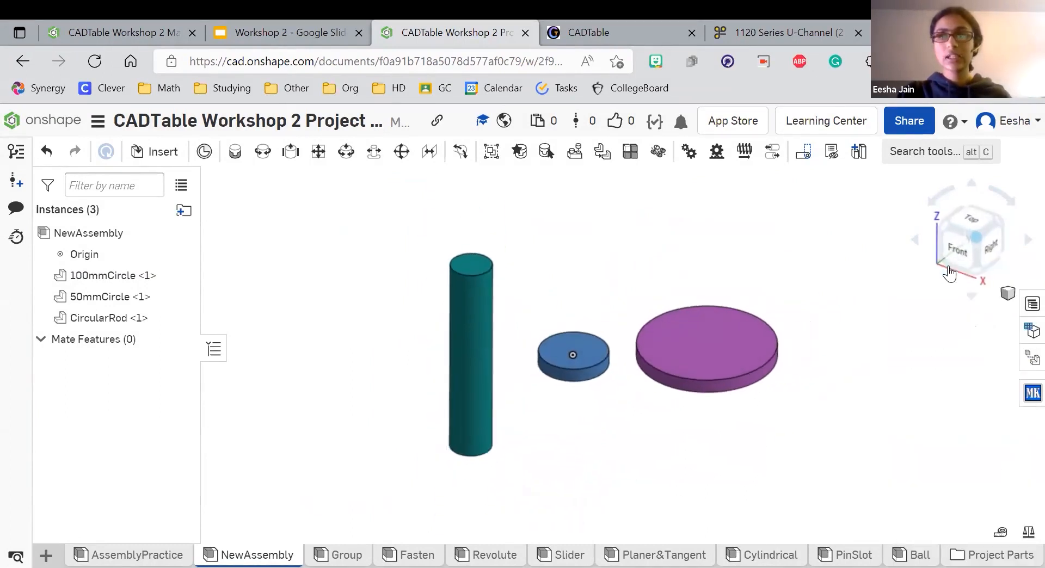
click(1007, 303)
click(951, 414)
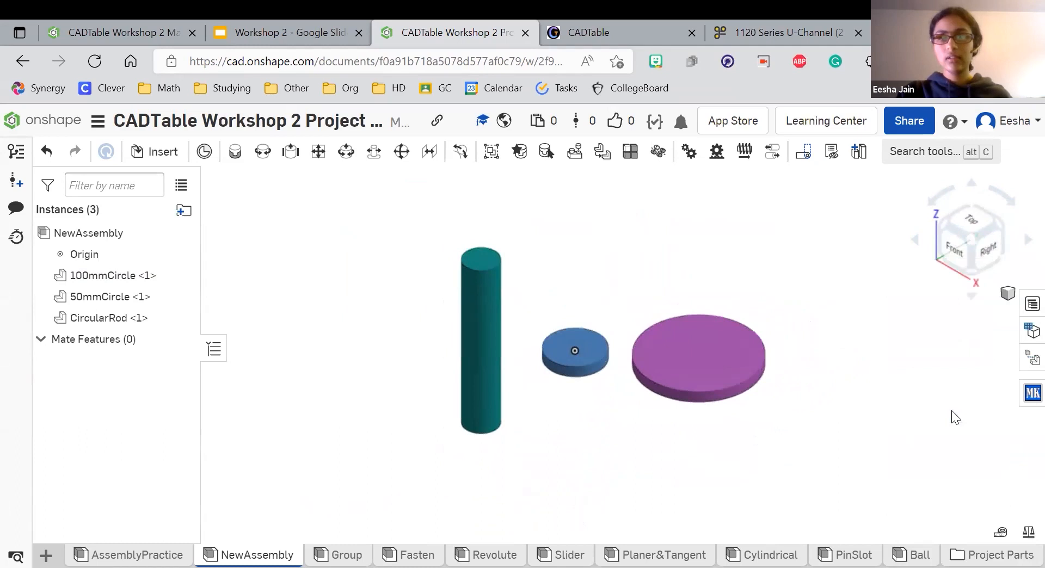
click(1007, 299)
click(960, 468)
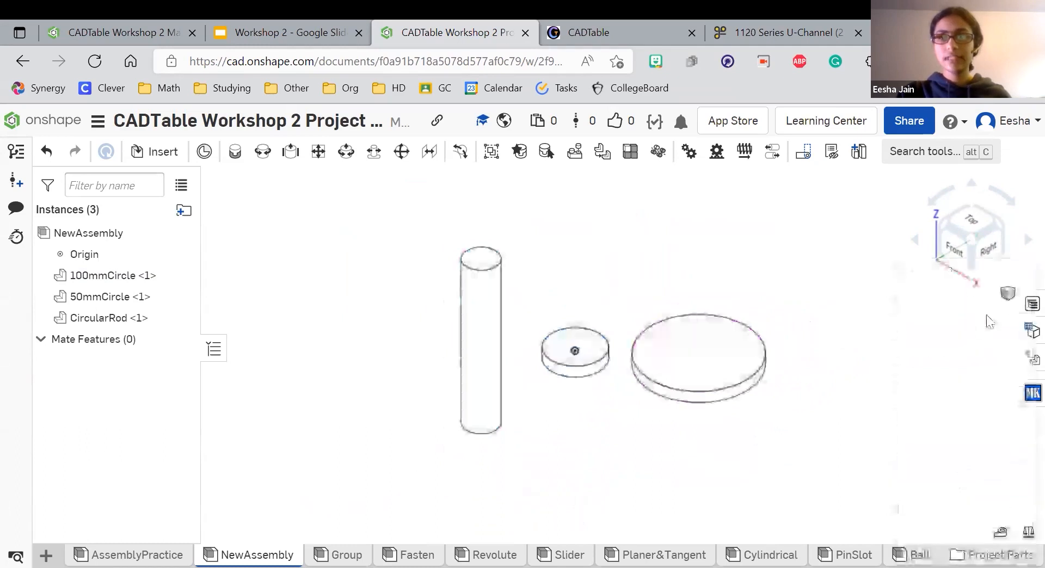
click(1007, 299)
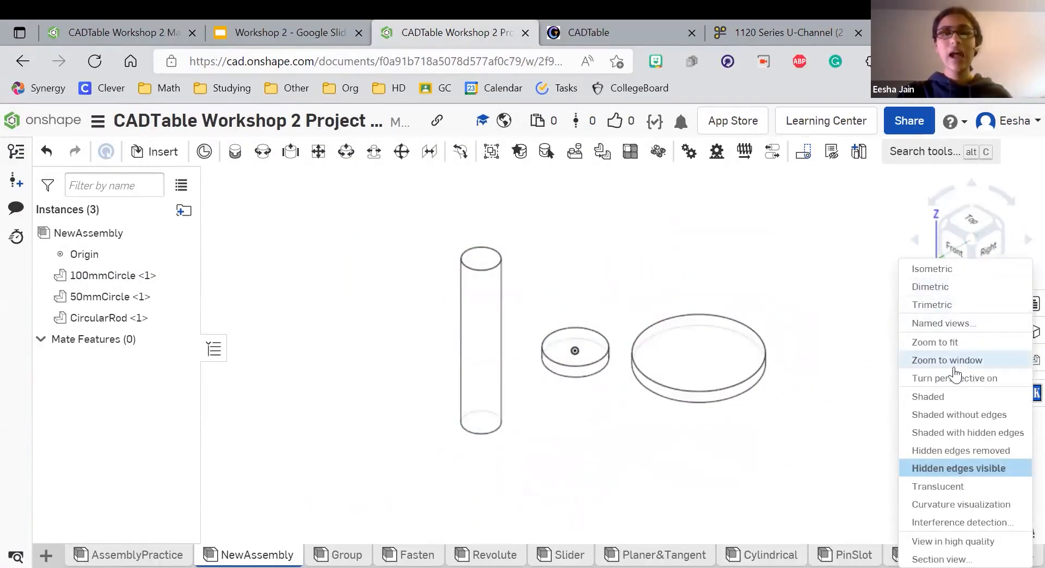
click(945, 450)
- Open Interference detection and preview the parts in the Translucent display style
click(1008, 295)
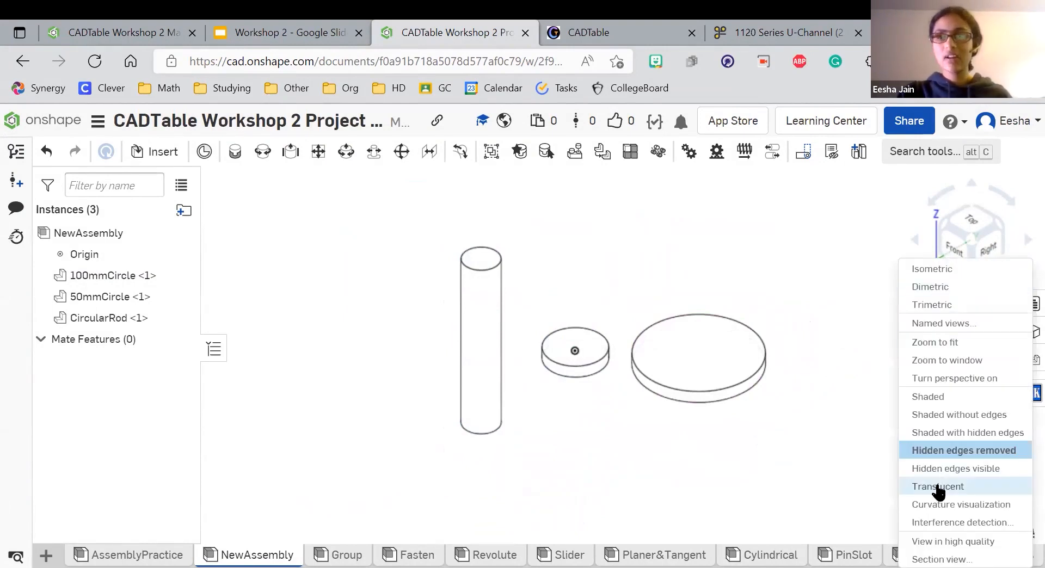
click(949, 527)
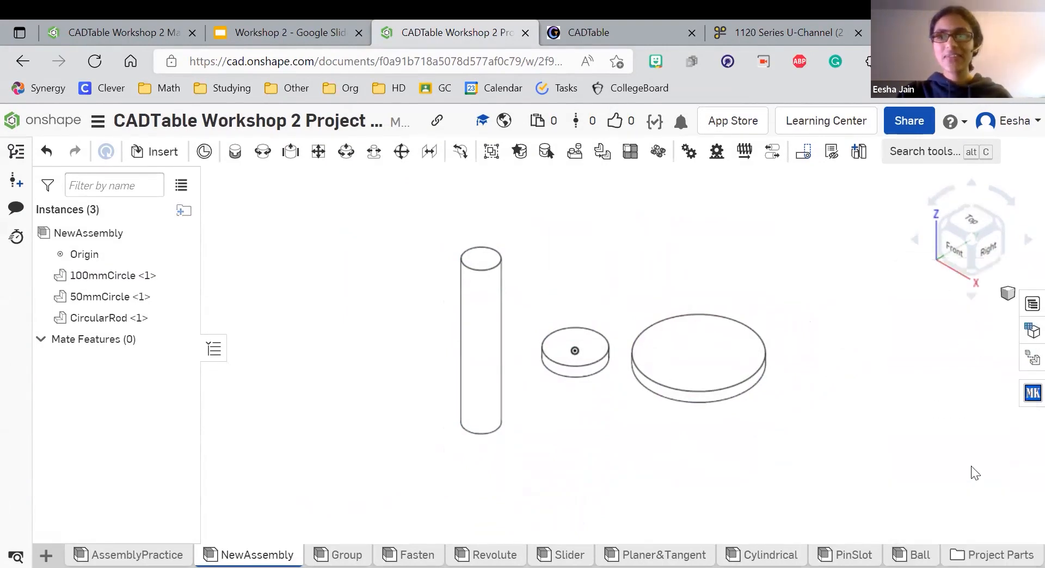
click(1006, 296)
click(957, 503)
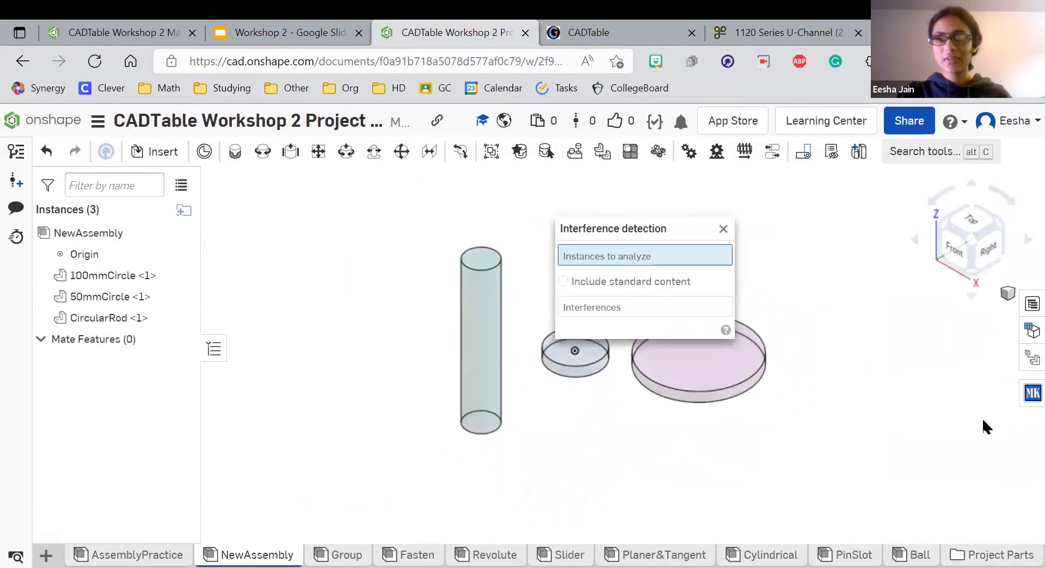
- Switch to the Dimetric view and preview the Shaded without edges, Hidden edges visible, Translucent and Shaded display styles
click(1006, 297)
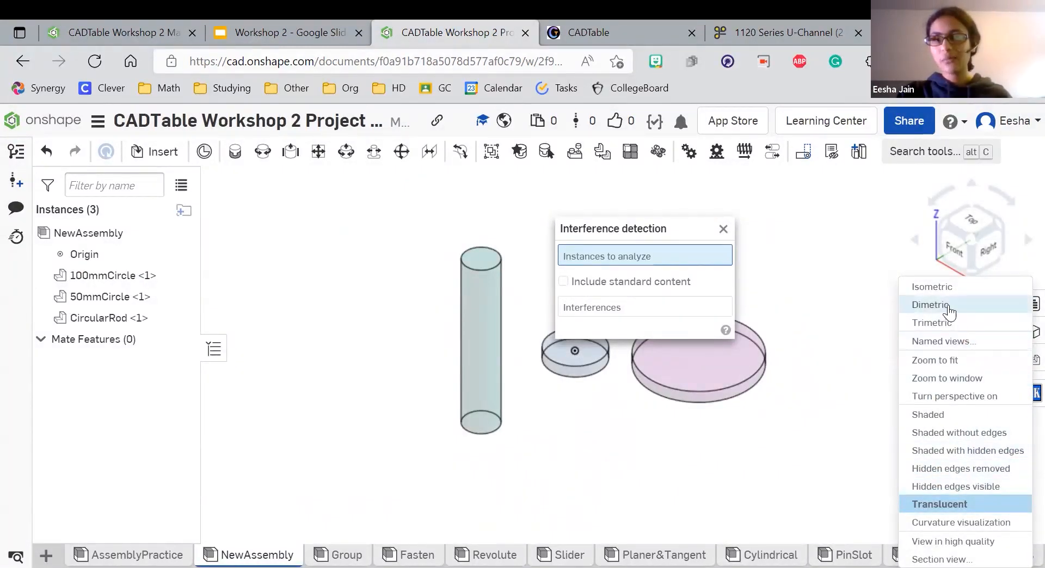
click(931, 305)
click(1006, 295)
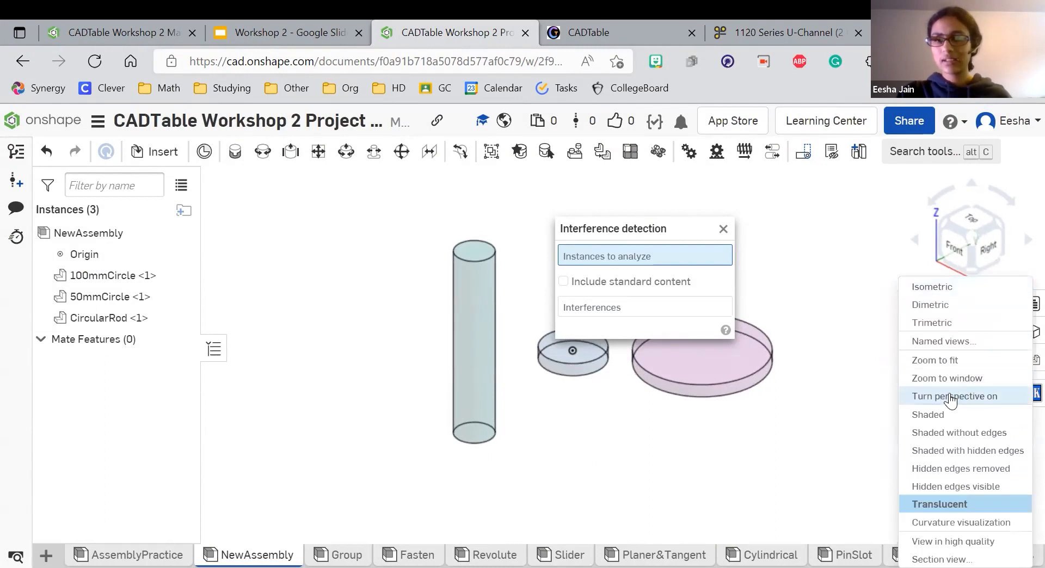
click(959, 432)
click(1006, 298)
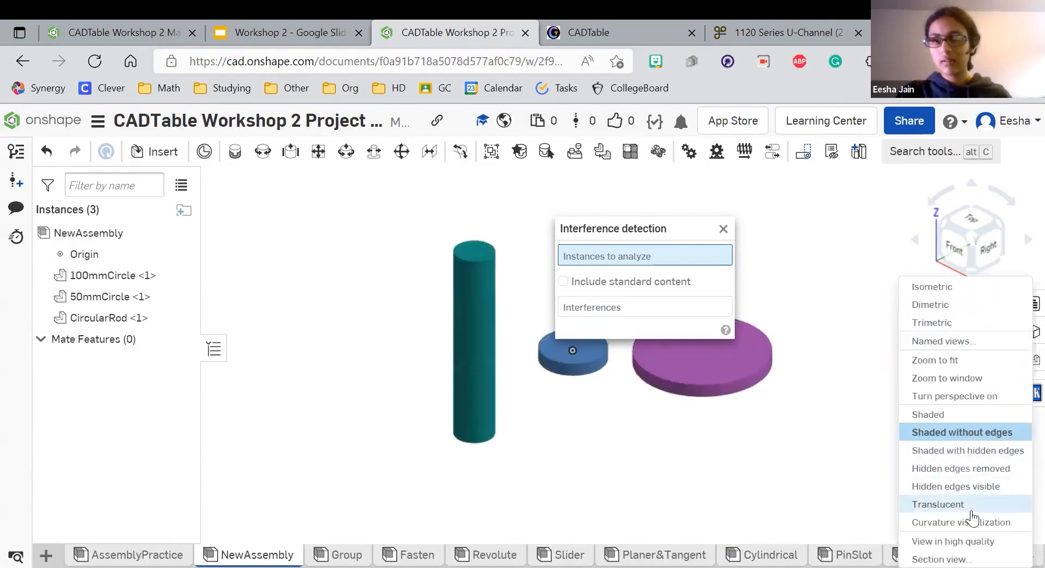
click(969, 487)
click(1007, 298)
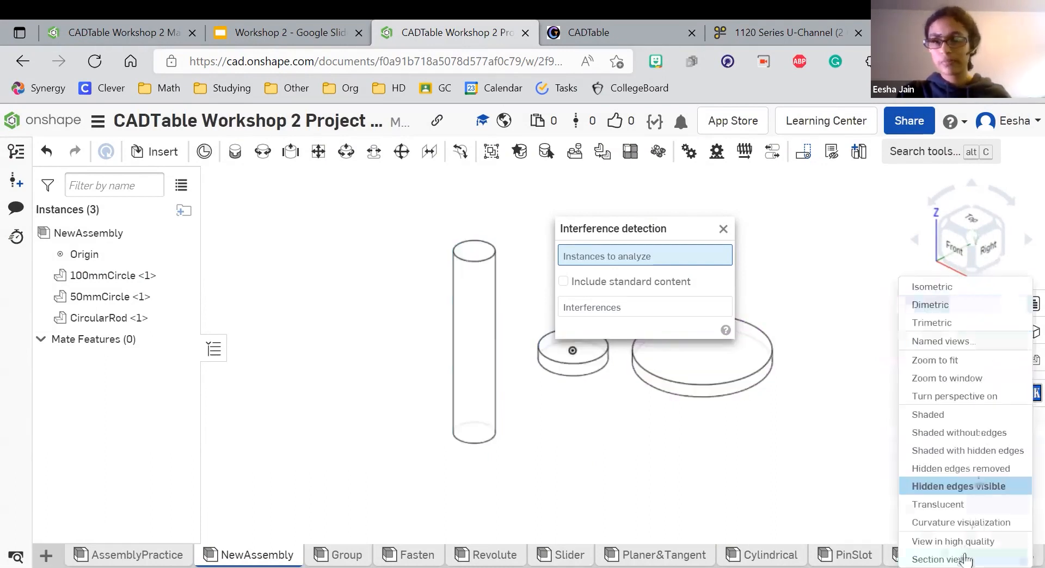
click(974, 505)
click(1007, 297)
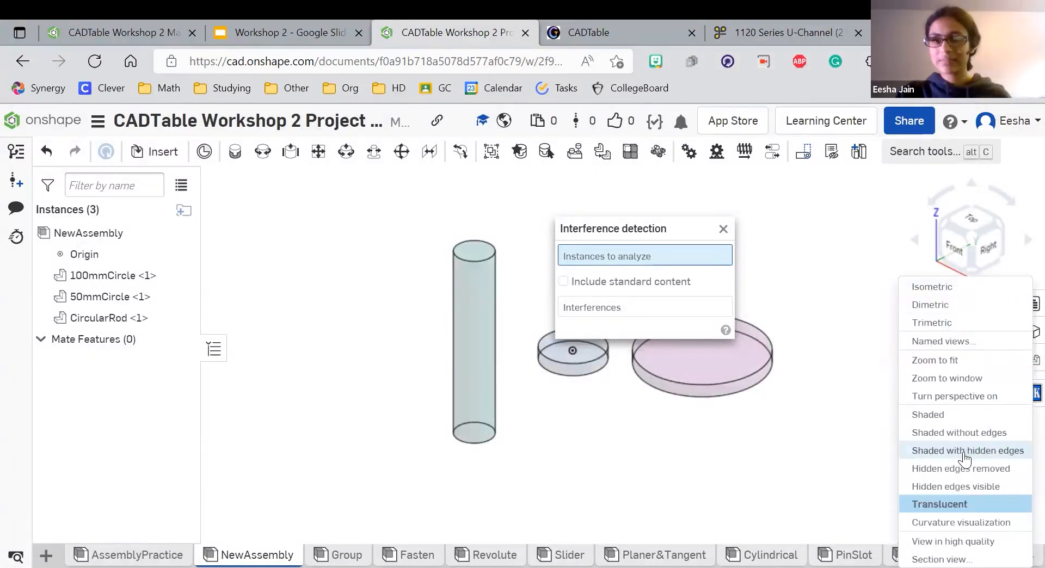
click(953, 415)
- Set the assembly's display style to Shaded with hidden edges
click(1006, 296)
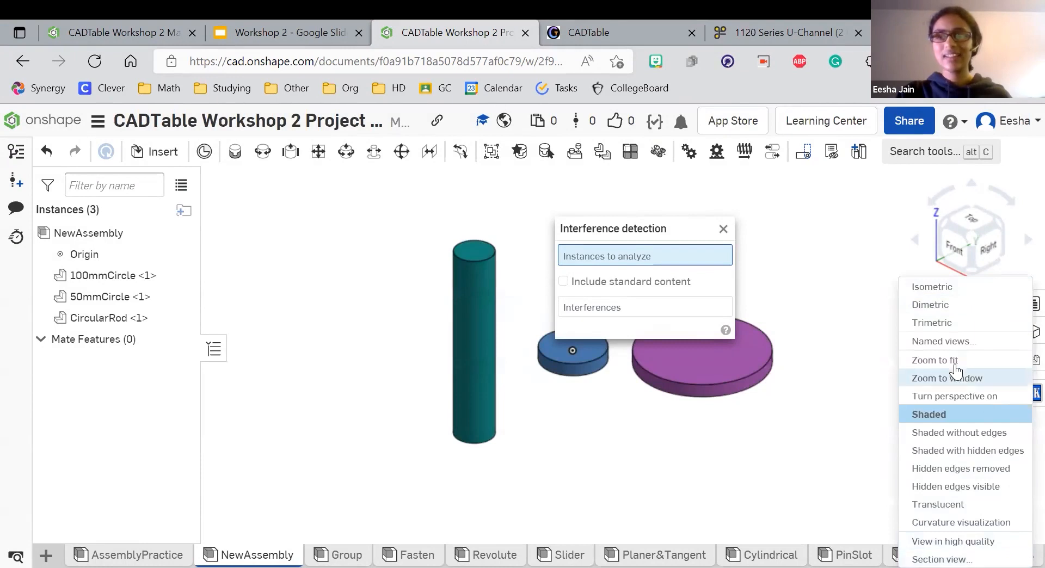
click(867, 394)
click(1006, 297)
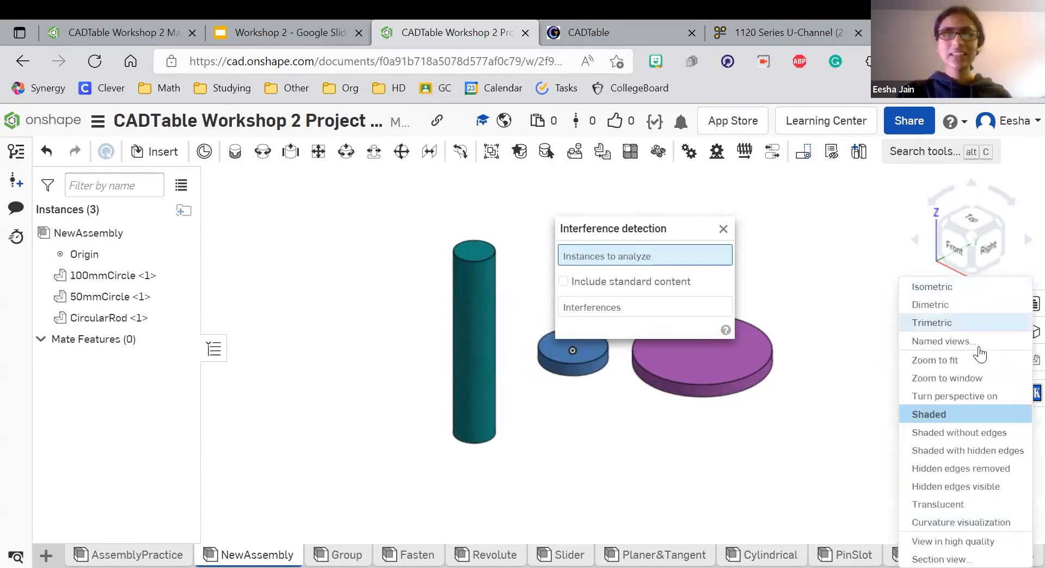
click(942, 452)
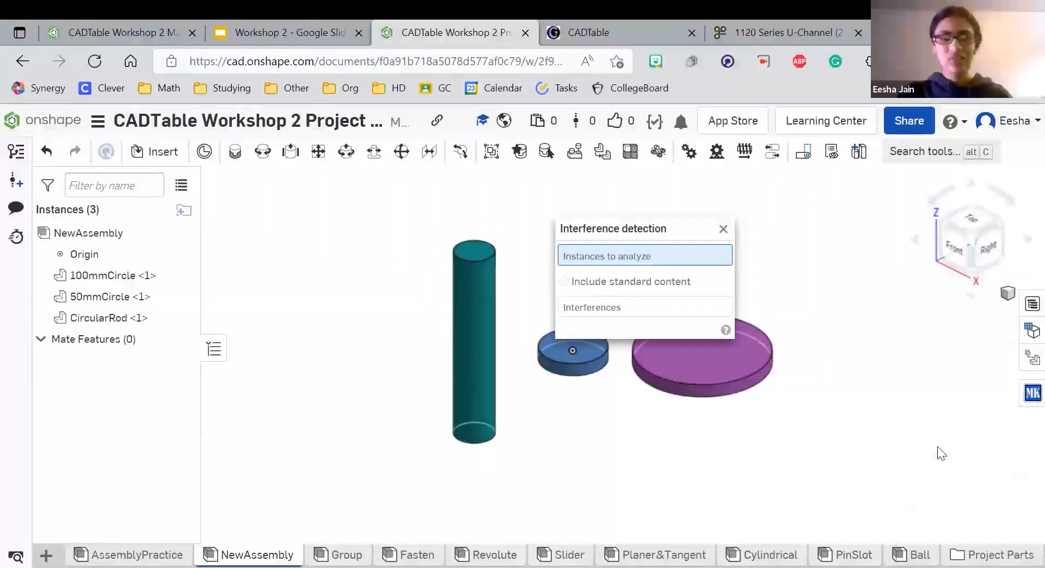
- Check slide 14 of the Workshop 2 presentation in Google Slides, return to NewAssembly in Onshape and close Interference detection
click(230, 27)
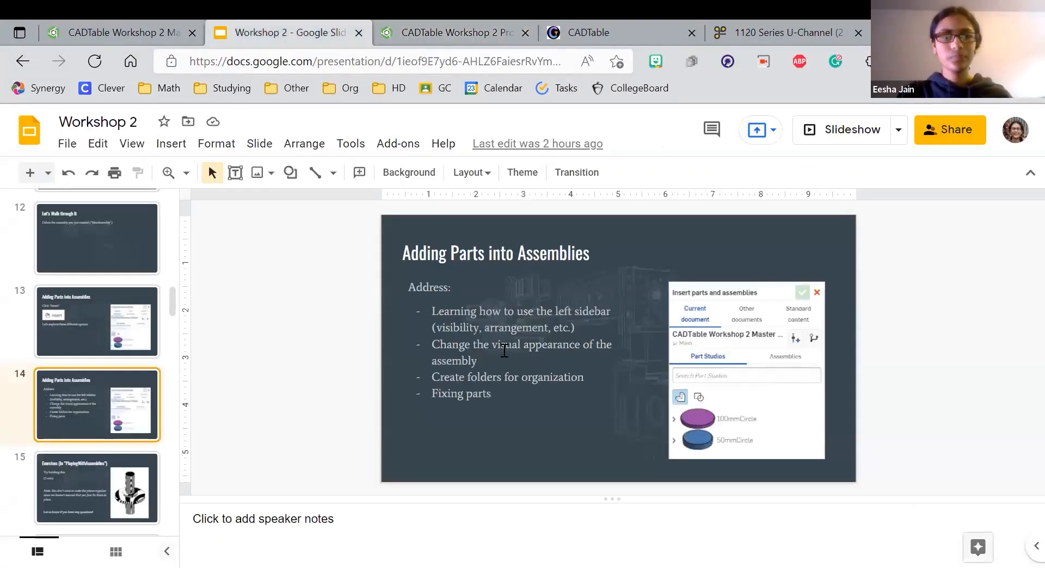
click(449, 28)
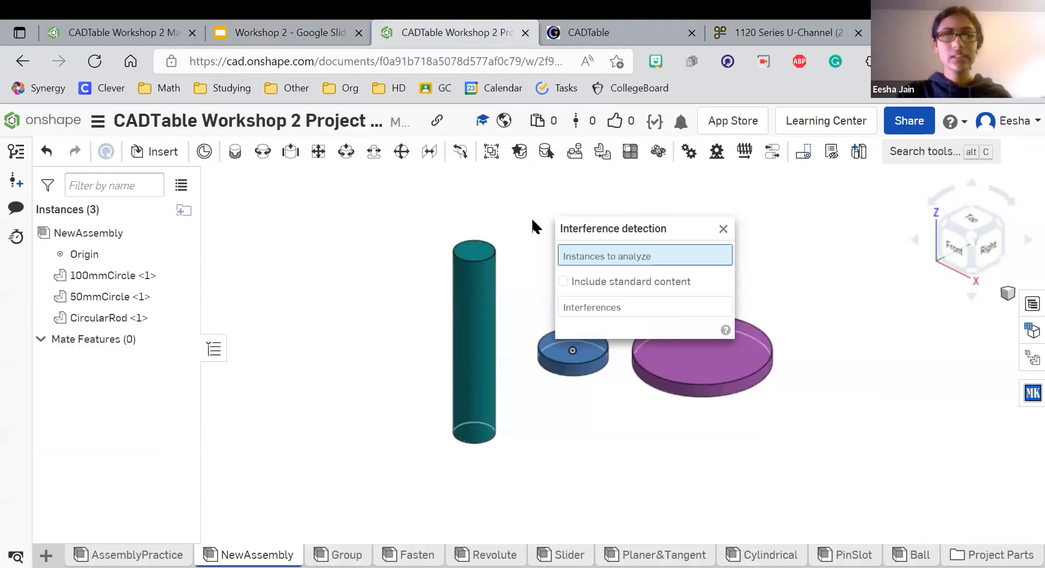
click(720, 229)
- Create an instance folder named Parts and move the CircularRod and 50mmCircle instances into it
text(Parts)
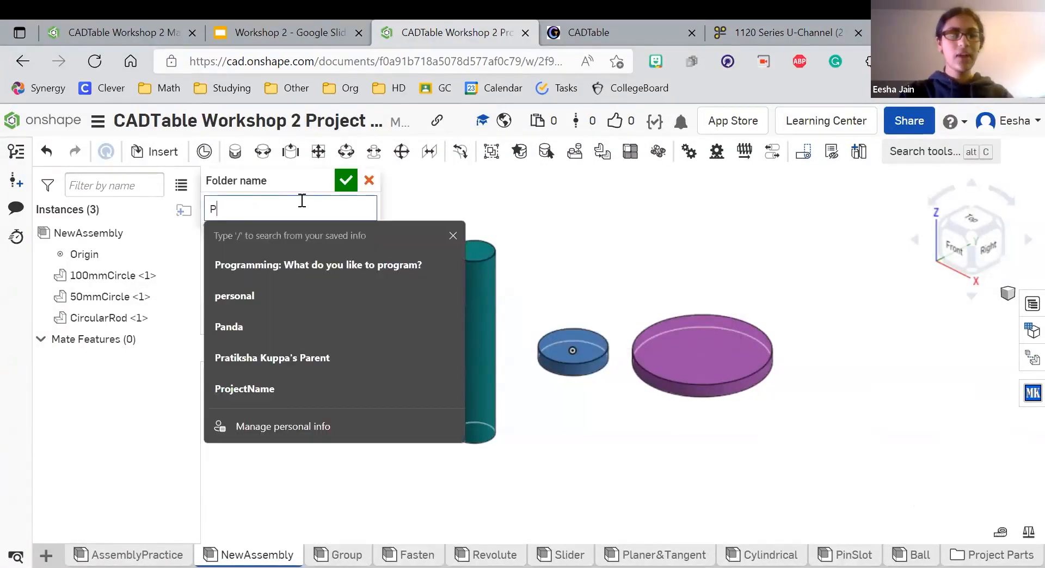
key(Return)
drag(103, 320, 108, 341)
drag(102, 297, 102, 318)
- Collapse and expand the Parts folder repeatedly to show how it groups its instances, leaving it expanded
click(41, 297)
click(41, 298)
click(41, 298)
click(40, 298)
click(41, 298)
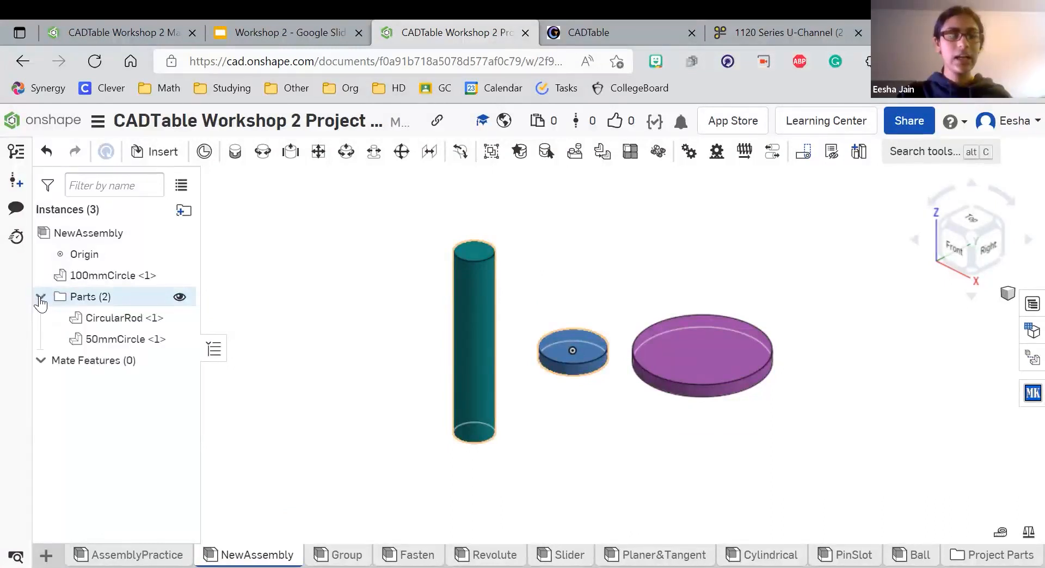
mouse_move(105, 315)
mouse_down()
mouse_move(107, 284)
mouse_move(103, 319)
mouse_up()
- Review the folder and fixing topics on the Adding Parts into Assemblies slide in Google Slides, and return to Onshape
click(342, 30)
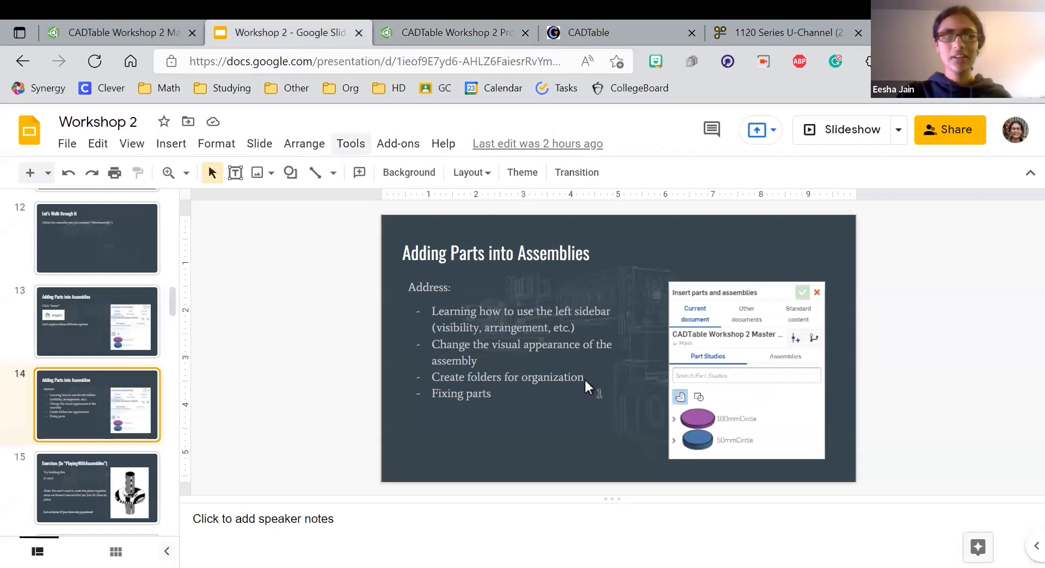
click(446, 33)
- Move the 100mmCircle disc beneath the 50mmCircle and fix it in place
drag(693, 373, 563, 392)
right_click(563, 392)
click(608, 255)
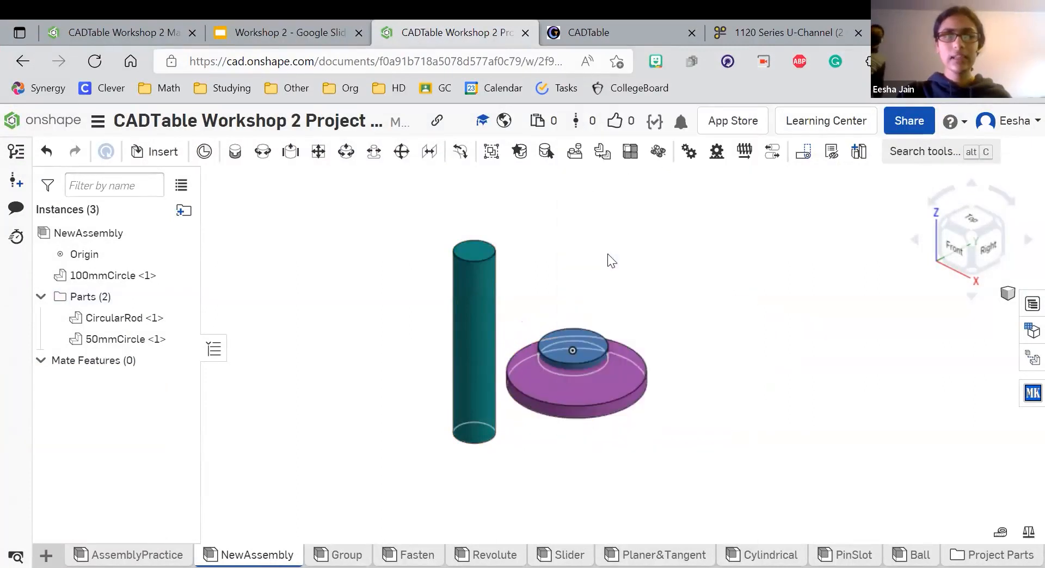
- Review the context options available for the 100mmCircle and 50mmCircle instances
right_click(89, 279)
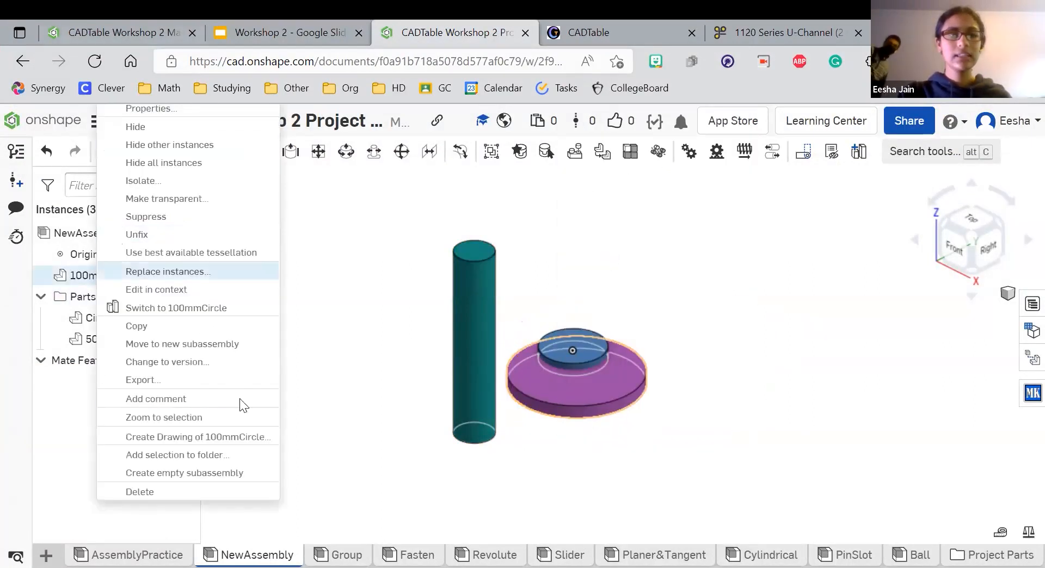
click(716, 343)
right_click(581, 344)
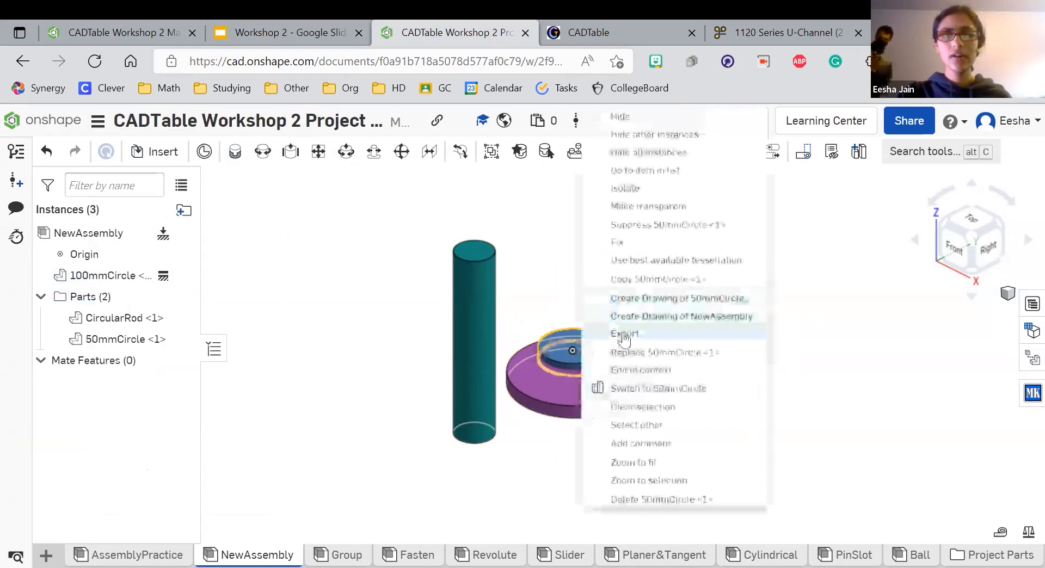
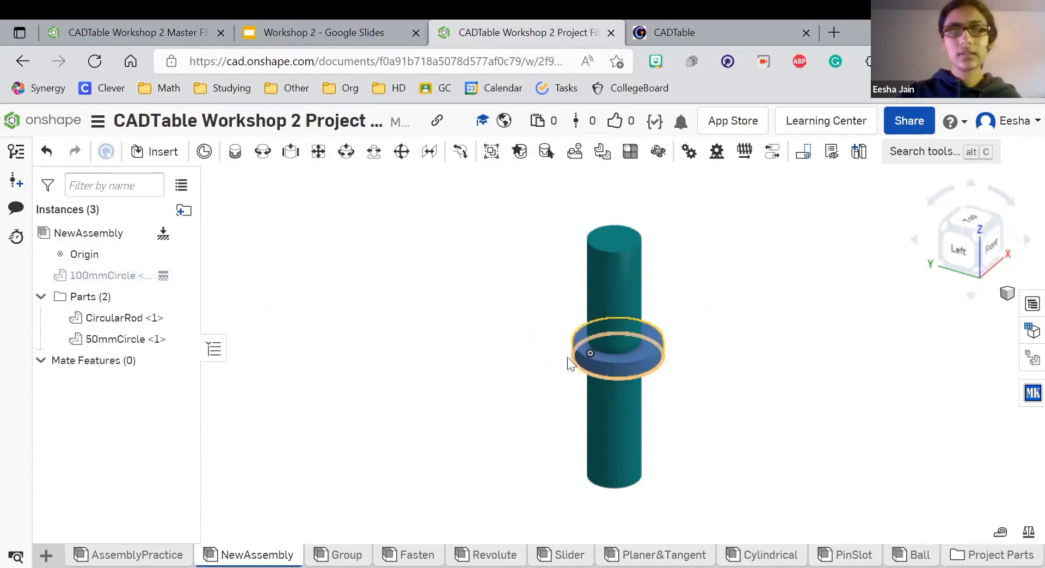
- Undo the last disc move and set up a Revolute mate between the top-face centres of the 50mmCircle and CircularRod
key(ctrl+z)
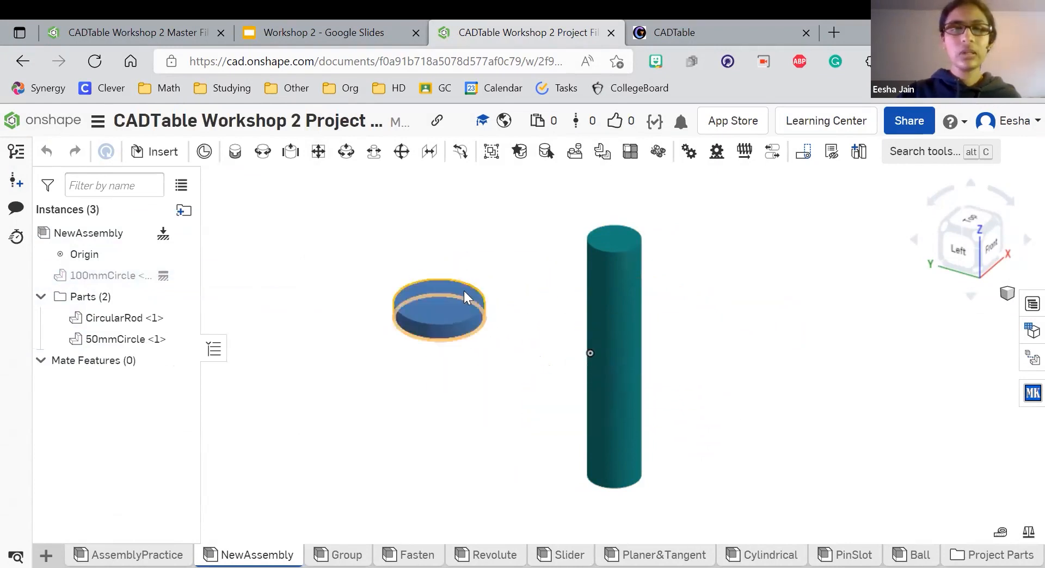
click(264, 153)
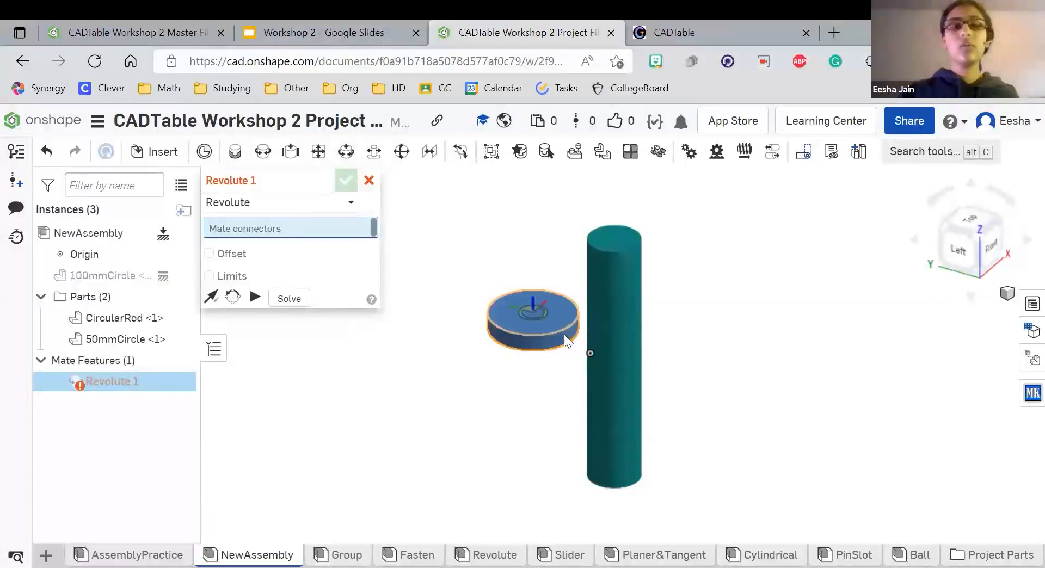
scroll(543, 305, up, 5)
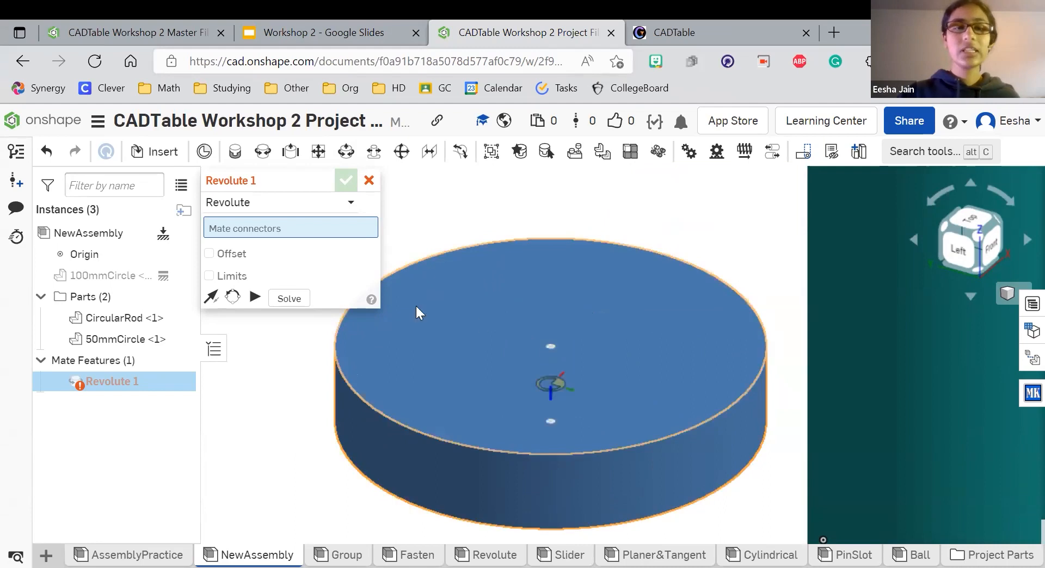
click(561, 370)
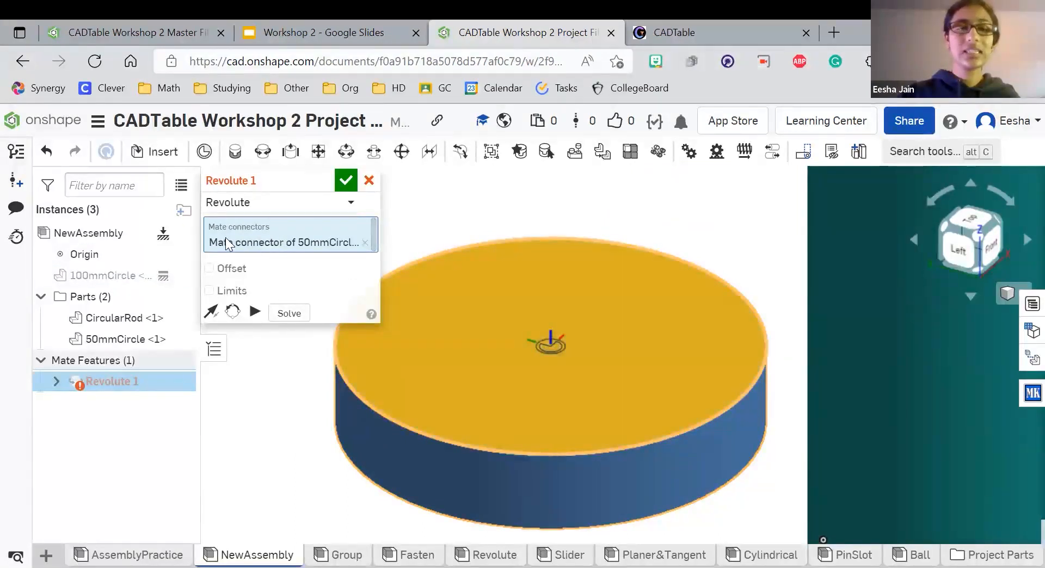
scroll(378, 410, down, 5)
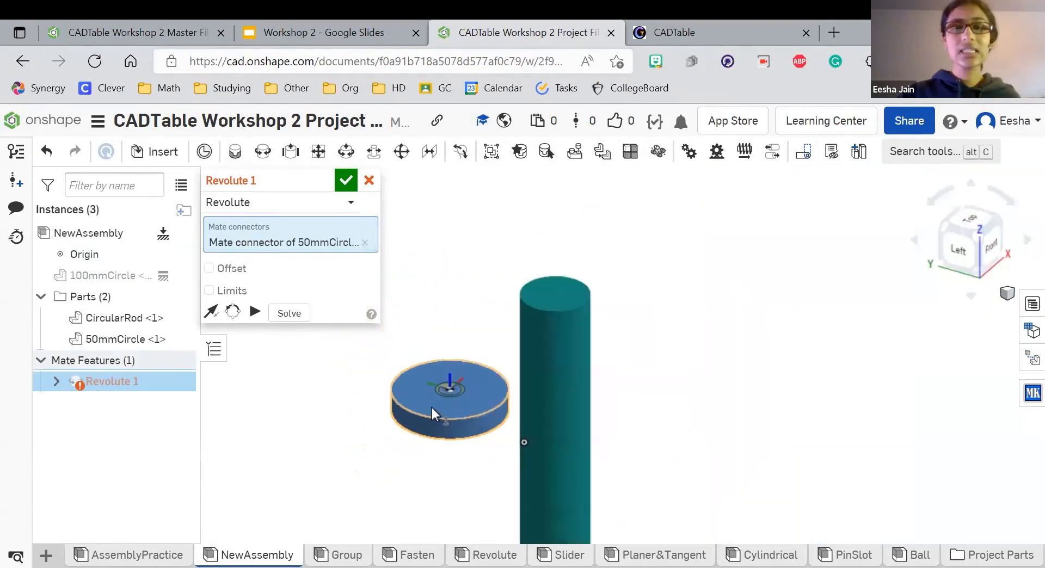
scroll(542, 300, up, 4)
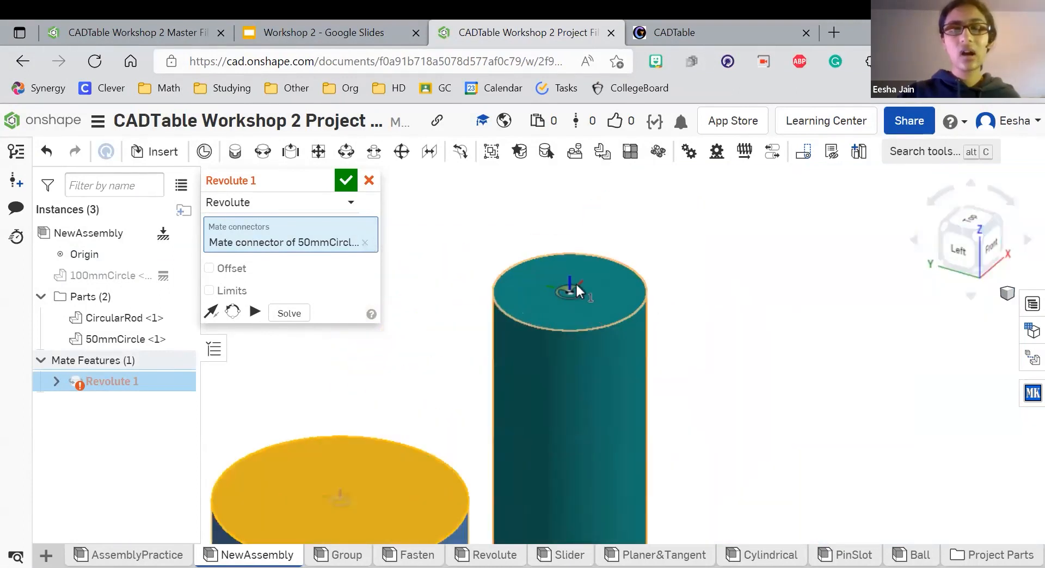
click(576, 293)
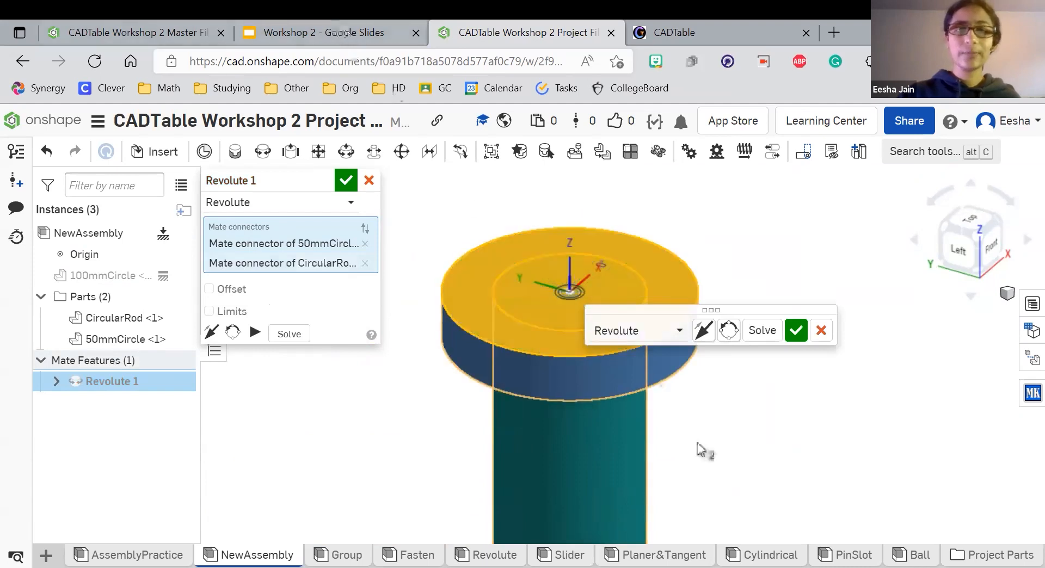
- Try the Planar, Cylindrical and Ball types on the disc-to-rod mate and return it to Revolute
click(662, 331)
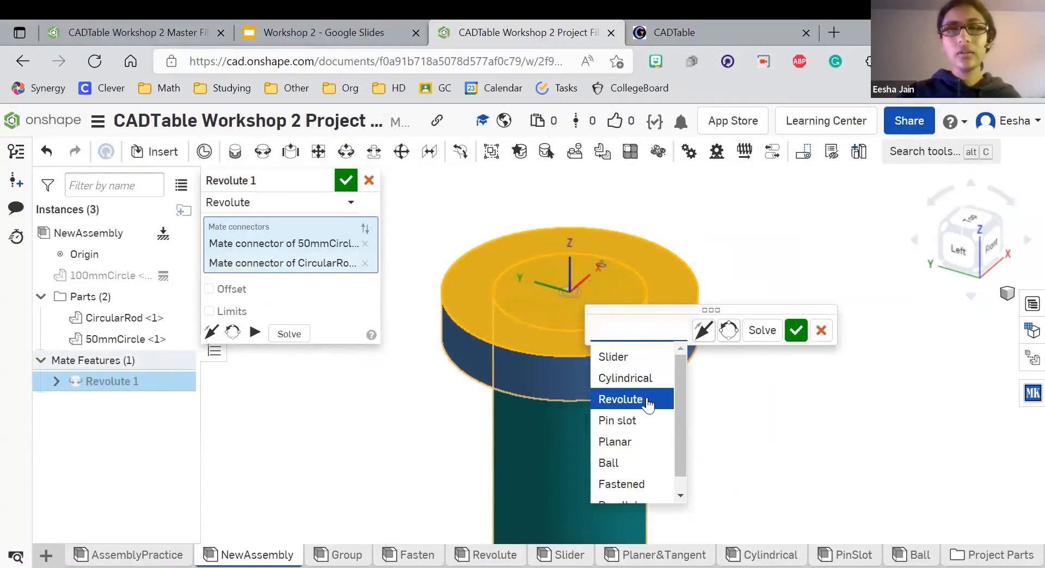
scroll(612, 477, down, 1)
scroll(615, 468, up, 1)
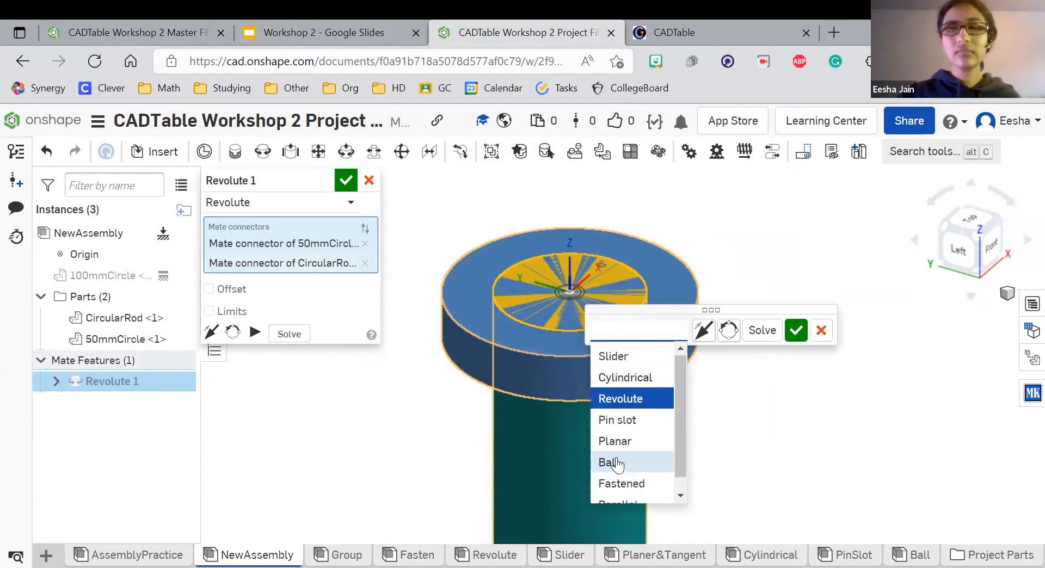
click(617, 441)
click(632, 331)
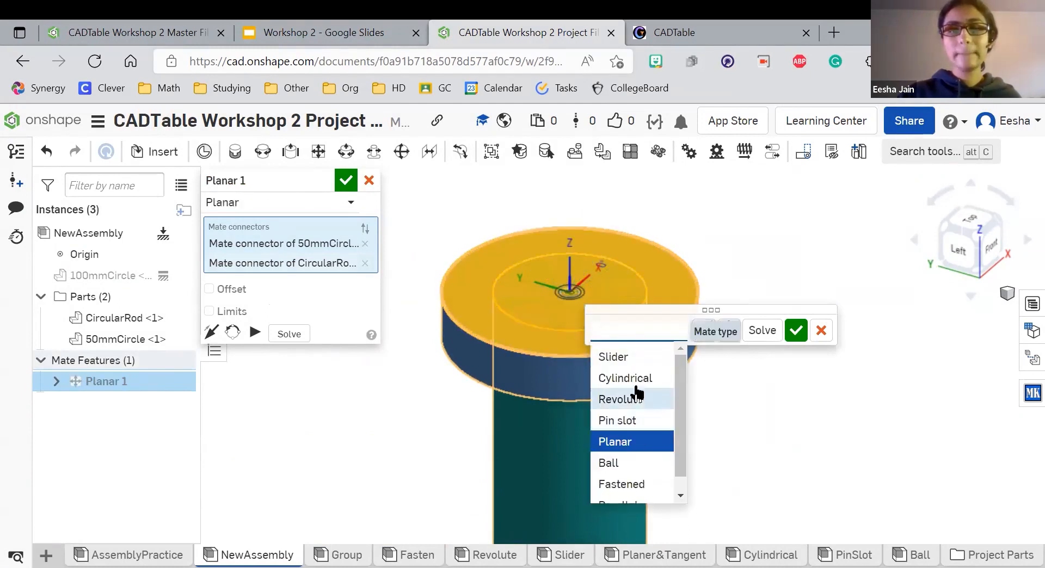
click(627, 379)
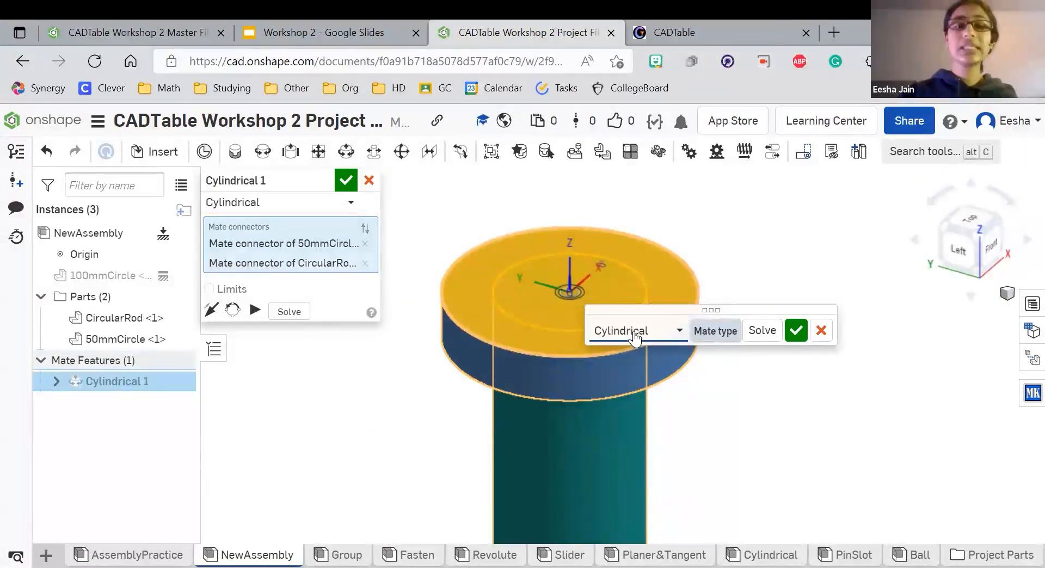
click(636, 338)
click(620, 463)
click(645, 336)
scroll(634, 487, down, 1)
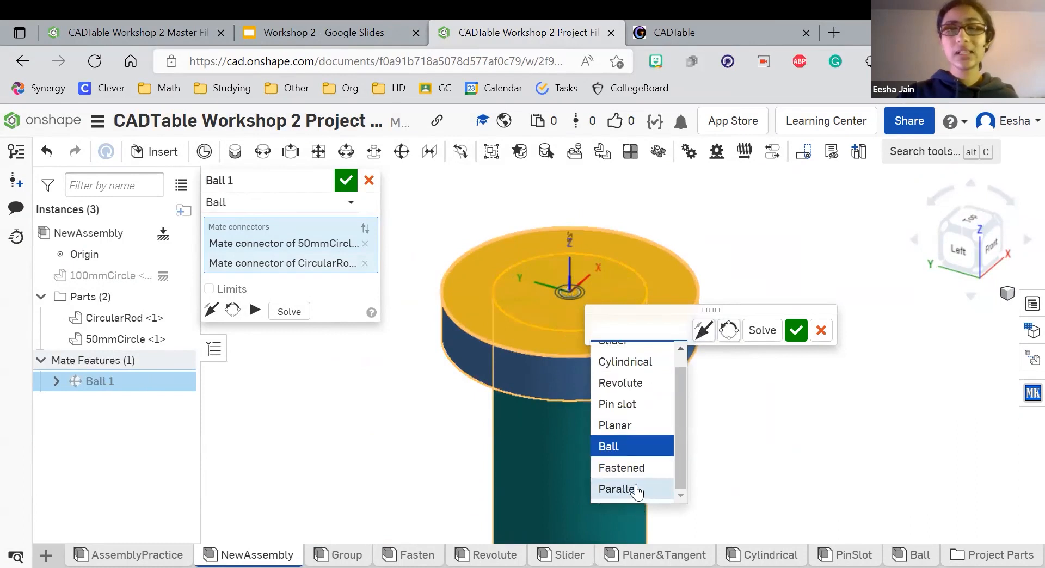
scroll(626, 413, up, 1)
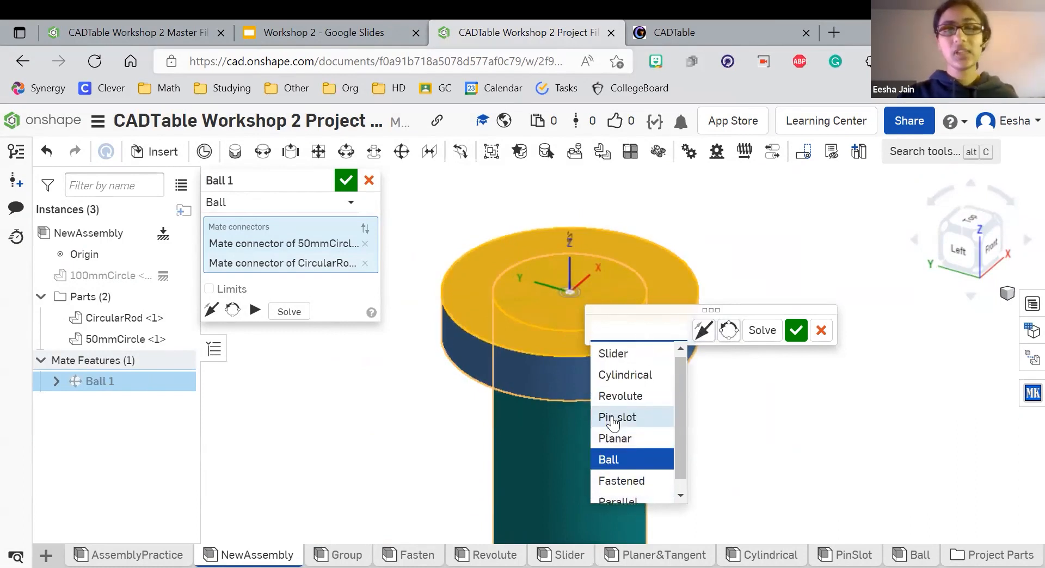
click(626, 401)
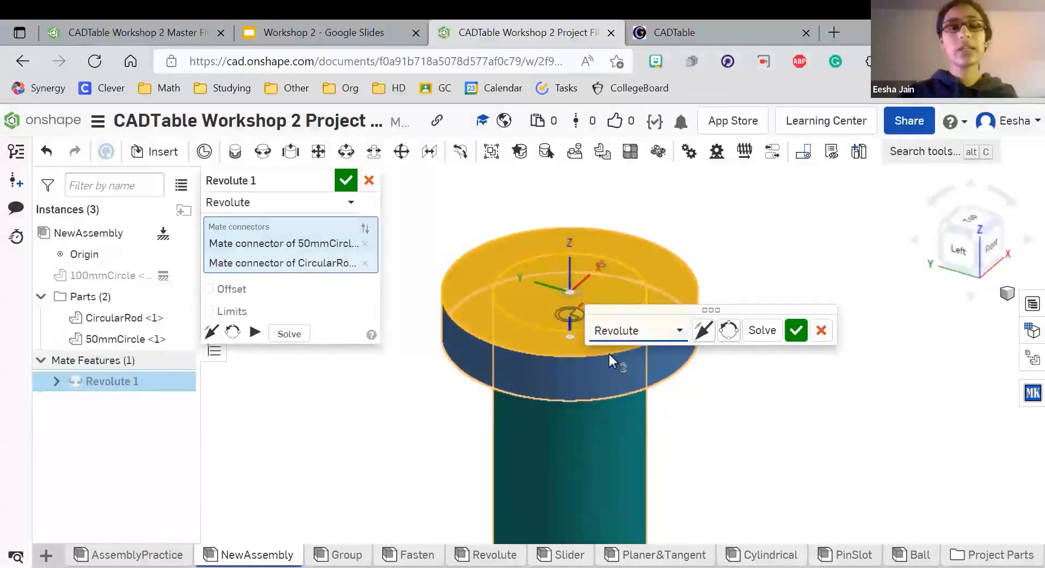
- Flip the Revolute mate's primary axis and reorient its secondary axis
click(709, 334)
click(709, 334)
click(709, 334)
click(709, 334)
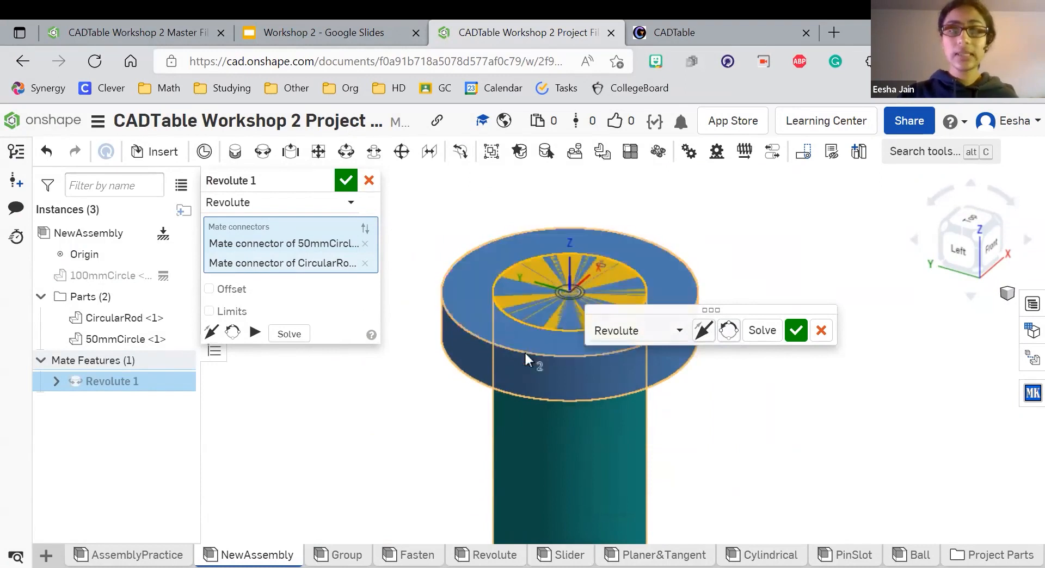
click(727, 331)
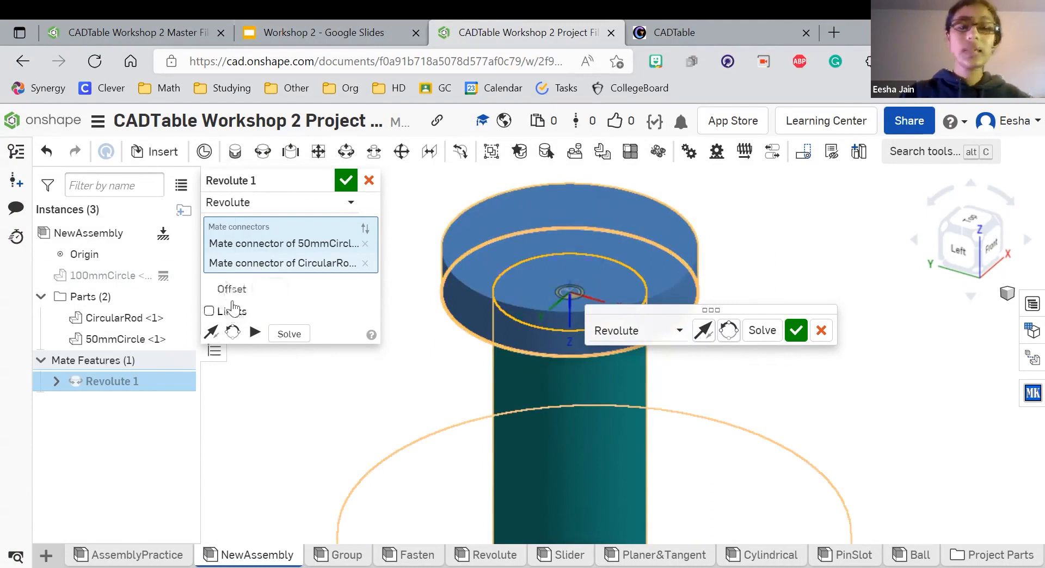
- Enable the Revolute mate's offset and set the Z distance to 20 mm
click(233, 290)
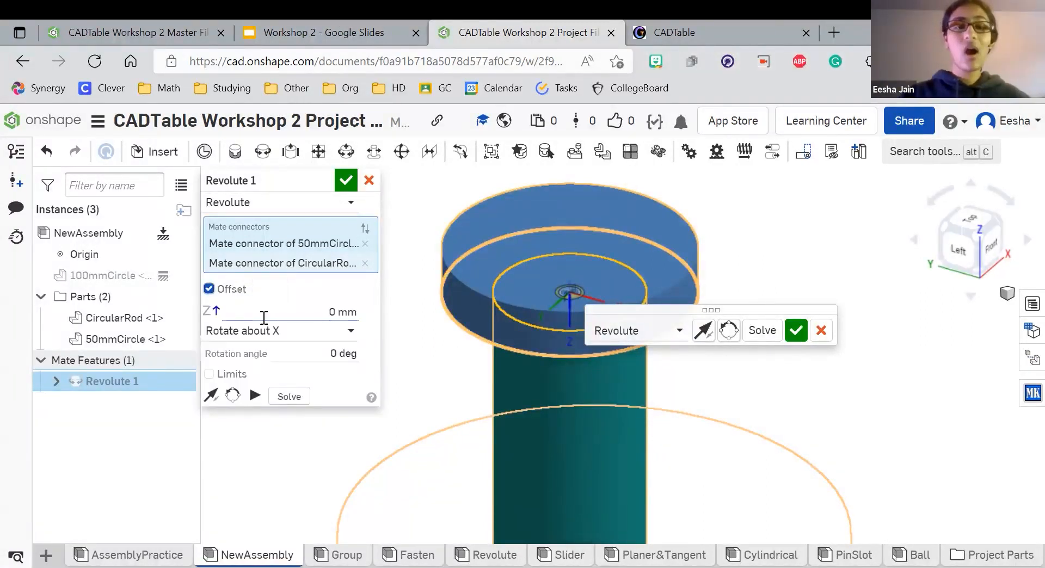
click(333, 313)
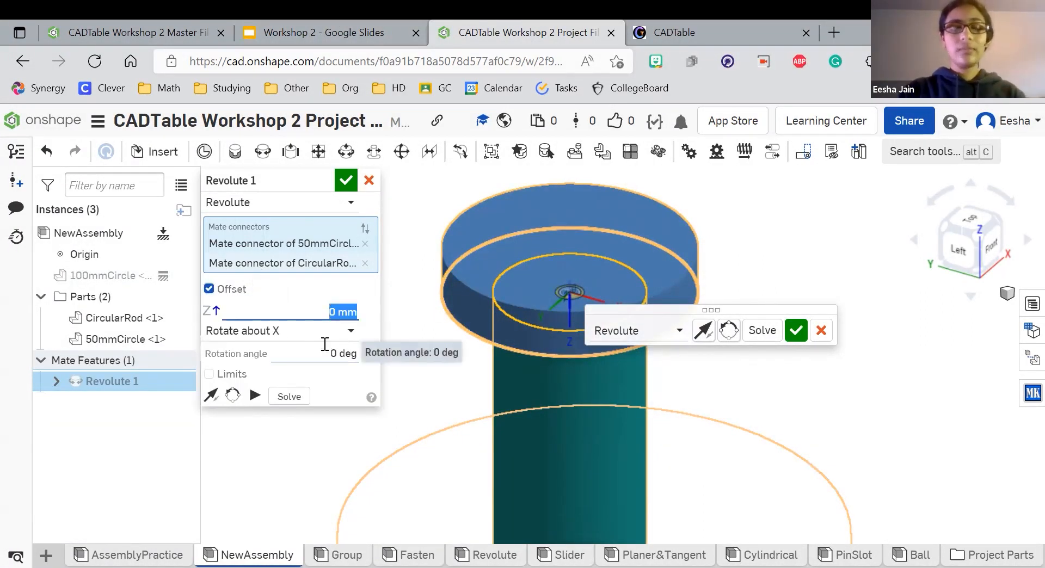
text(5)
key(Return)
text(20)
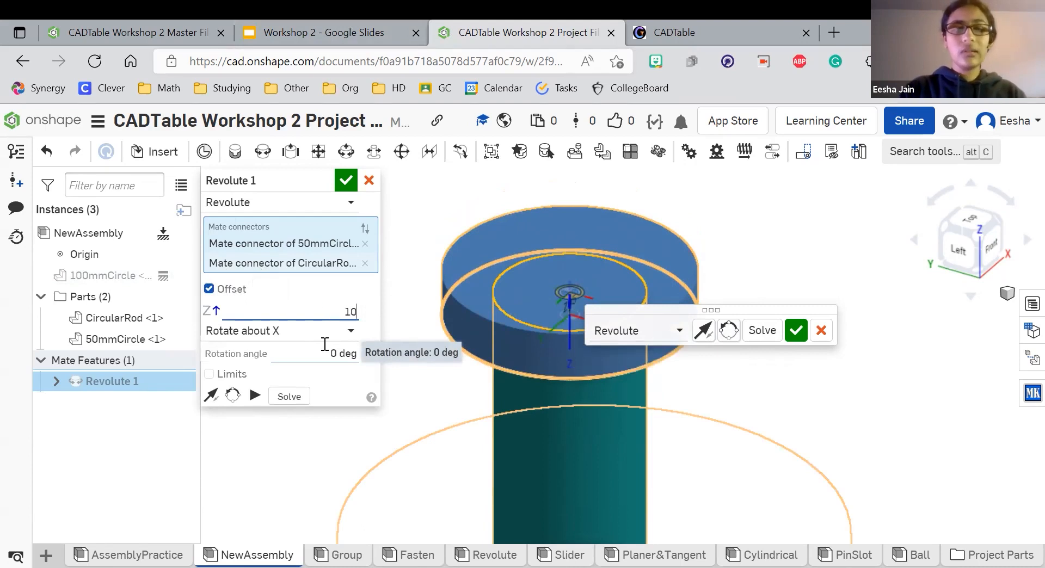
key(Return)
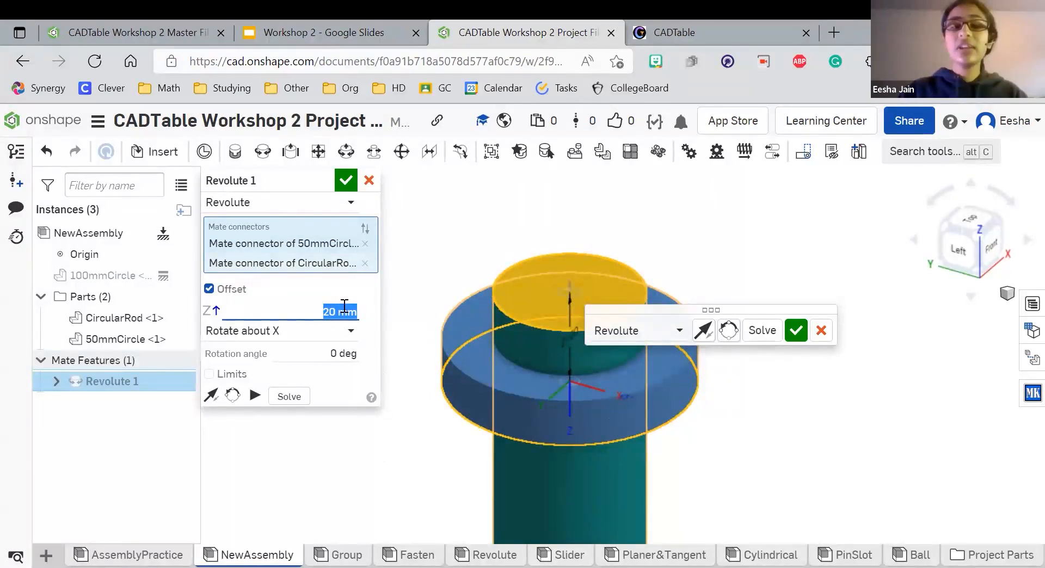
- Set the mate's offset rotation to 50 degrees about the Y axis
click(310, 330)
click(289, 377)
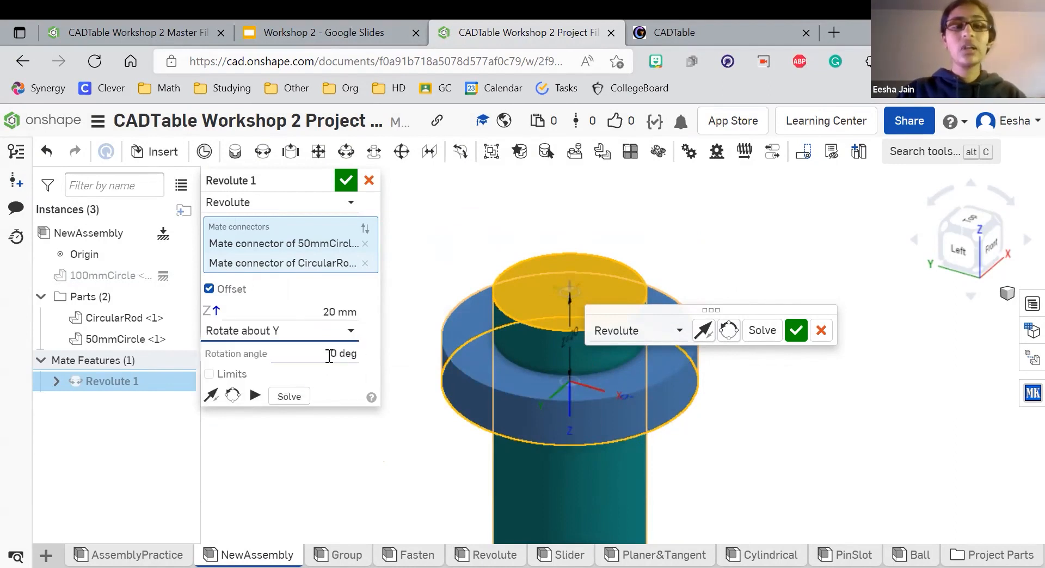
click(348, 361)
text(50)
key(Return)
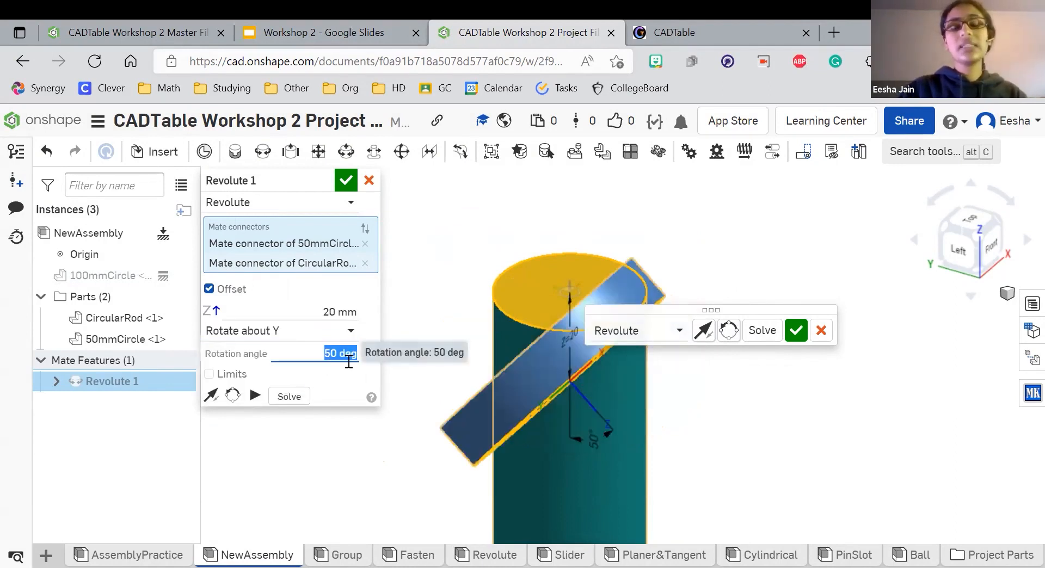
- Switch the 50-degree offset rotation to the X axis and back to the Y axis
click(297, 331)
click(308, 355)
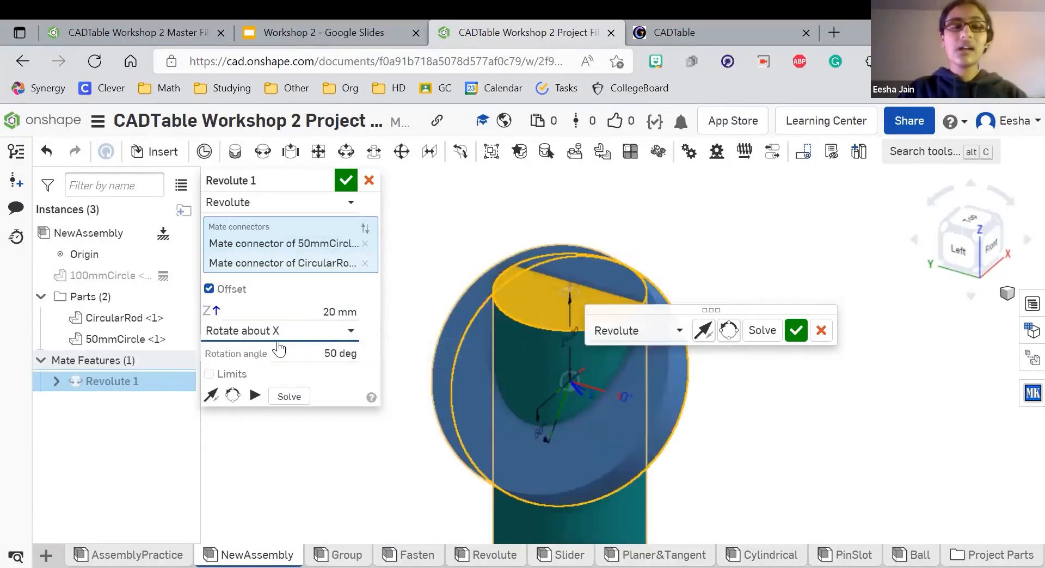
click(298, 343)
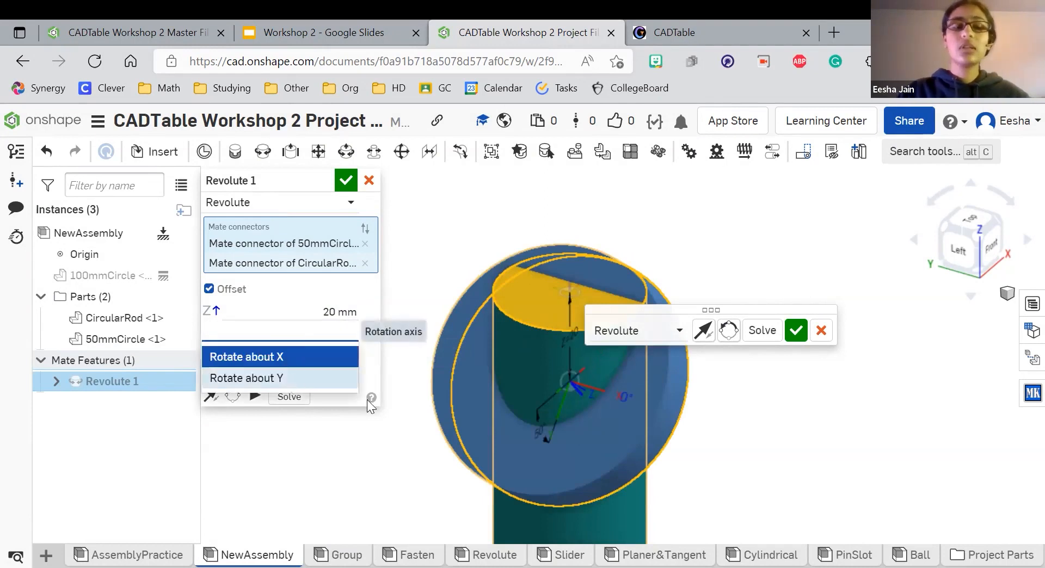
click(288, 376)
- Change the mate type to Fastened and rotate its offset about the Z axis
click(647, 334)
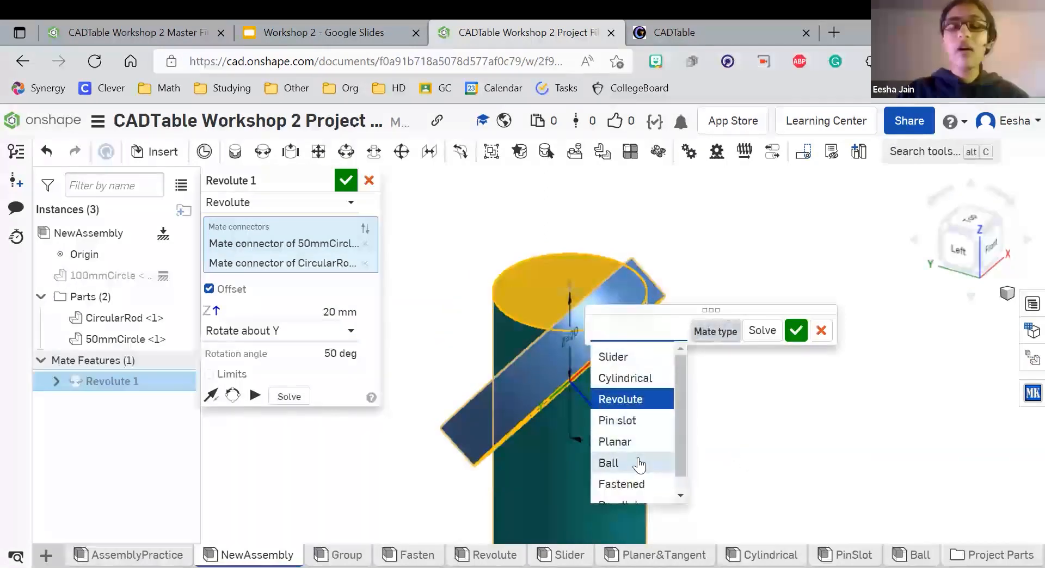
scroll(640, 479, down, 1)
click(621, 469)
click(298, 374)
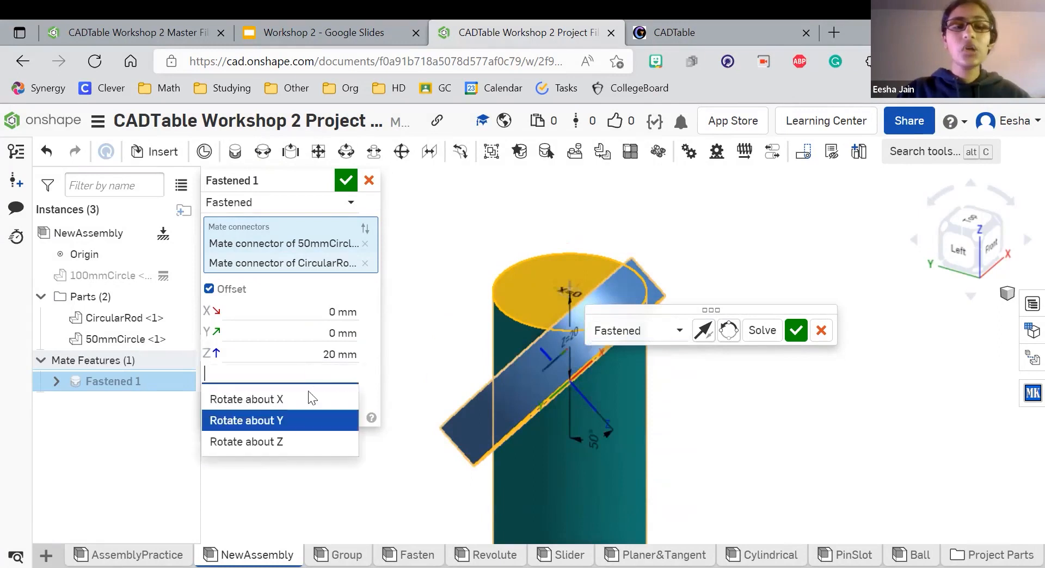
click(304, 441)
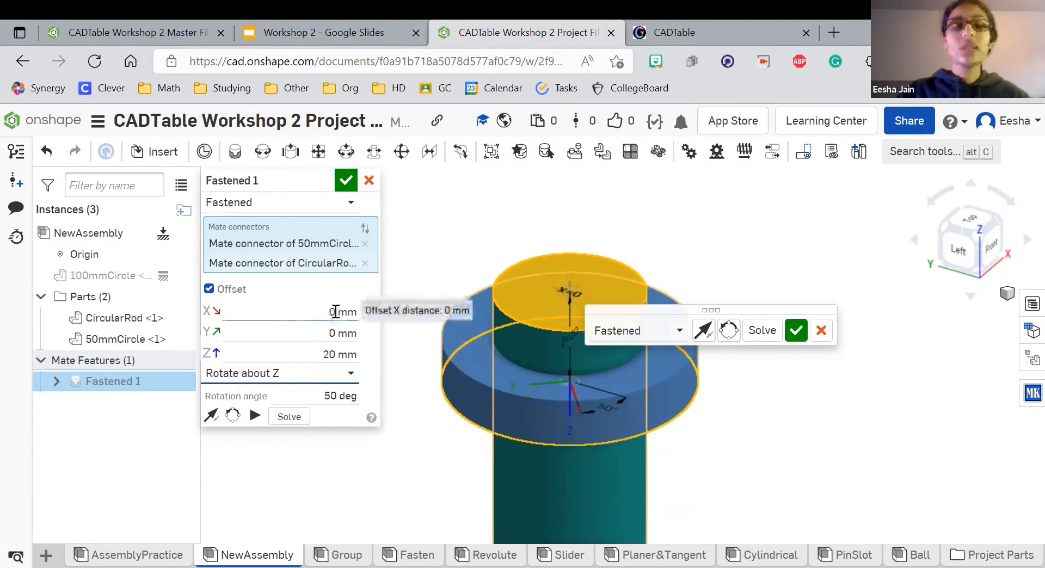
click(347, 338)
key(Tab)
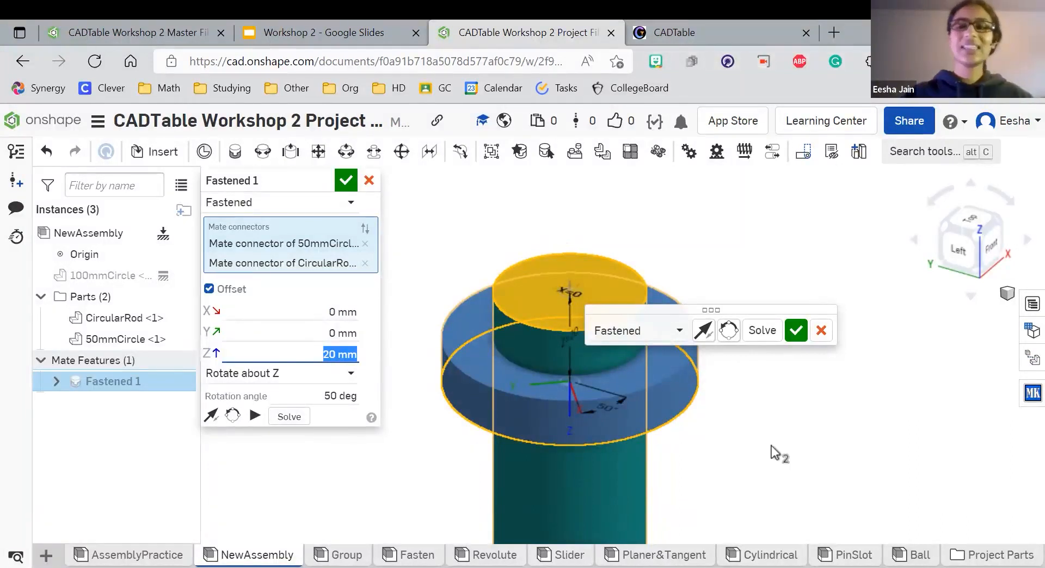
- Compare the Fastened mate's offset rotation about the X and Y axes, and return it to the Z axis
click(290, 373)
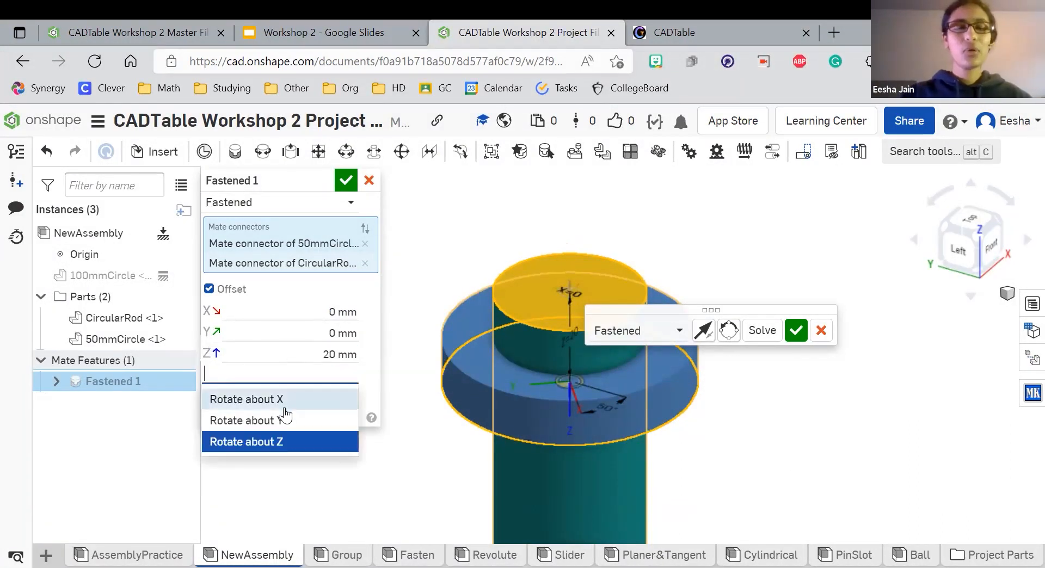
click(284, 401)
click(293, 374)
click(294, 422)
click(303, 381)
click(294, 441)
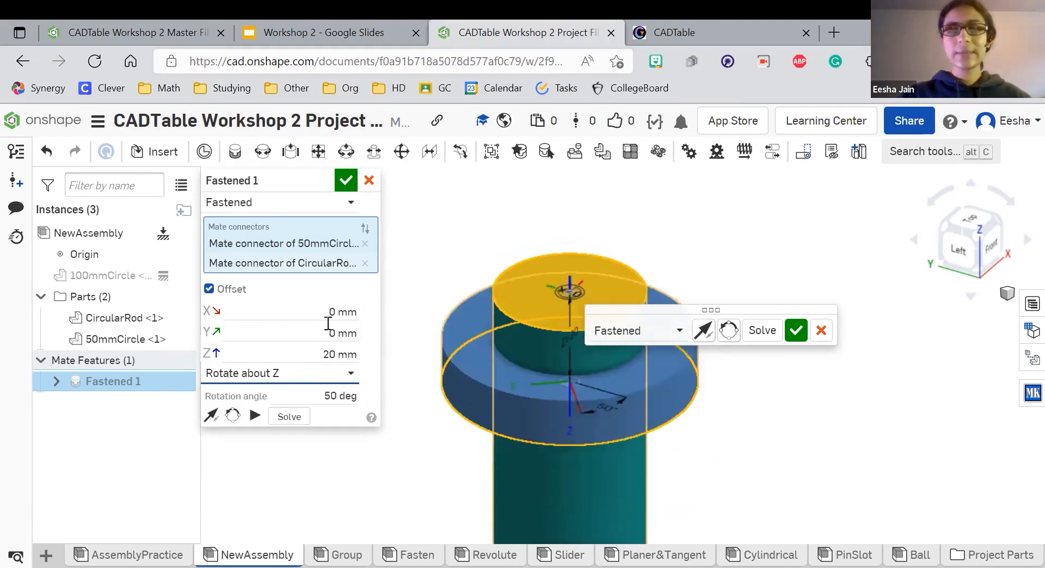
- Pick another type for the Fastened mate and switch to the Components of a Mate slide in Google Slides
click(604, 331)
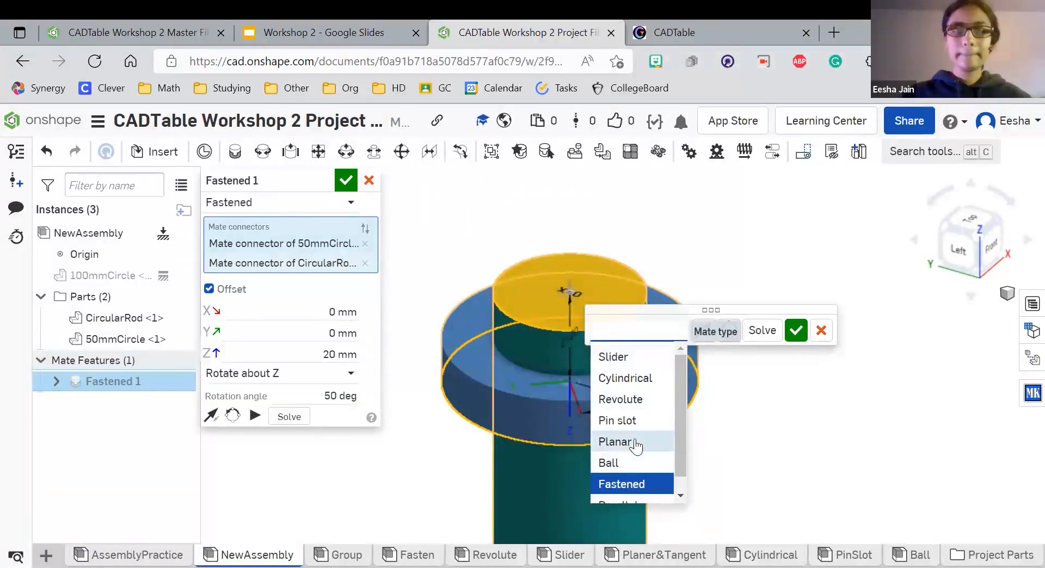
click(621, 383)
click(402, 30)
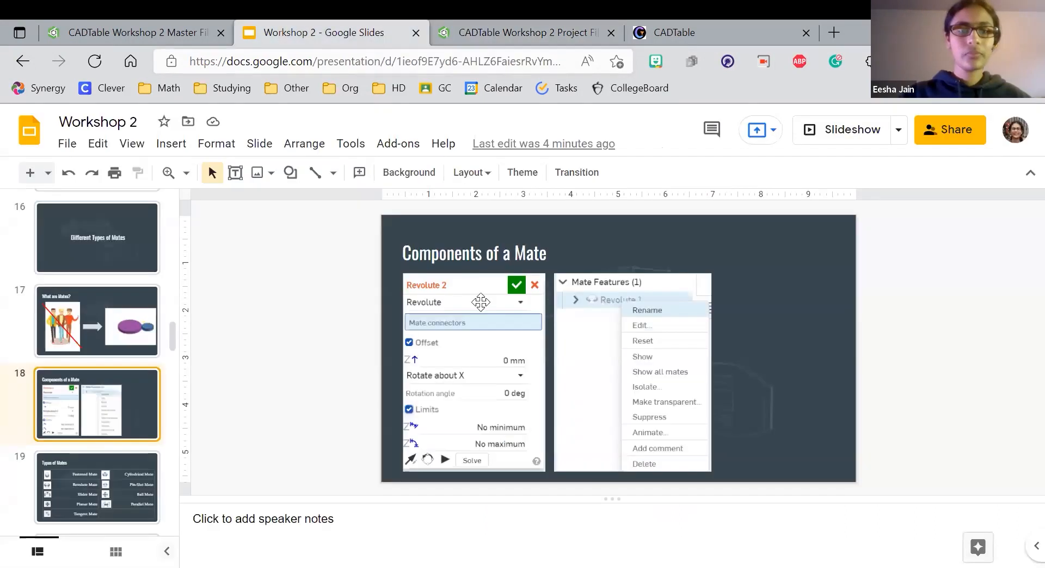
- Switch back to the Onshape project, turn off the Revolute mate's offset in favour of limits, and discard the mate
click(530, 24)
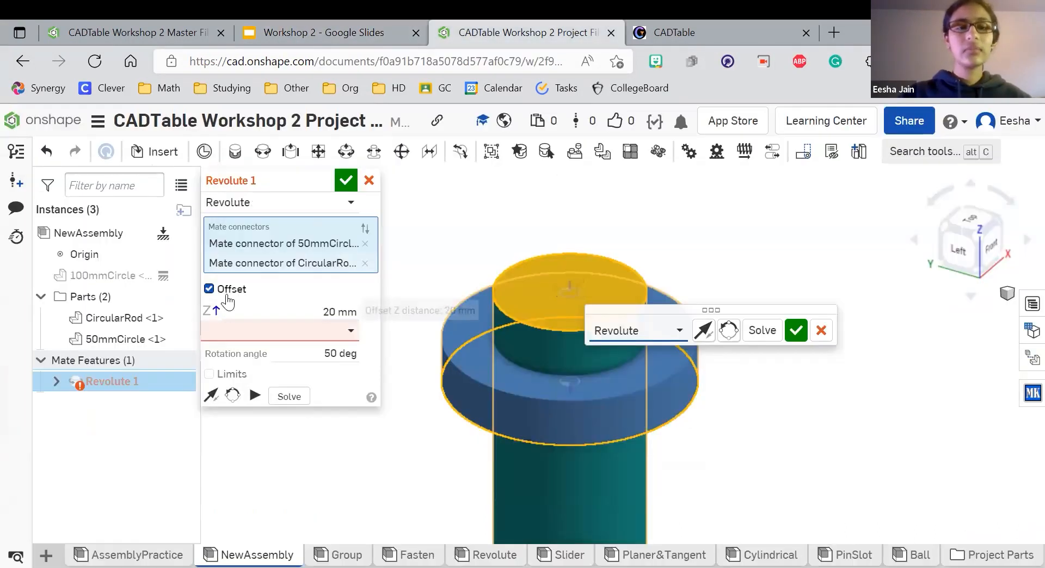
click(209, 289)
click(224, 316)
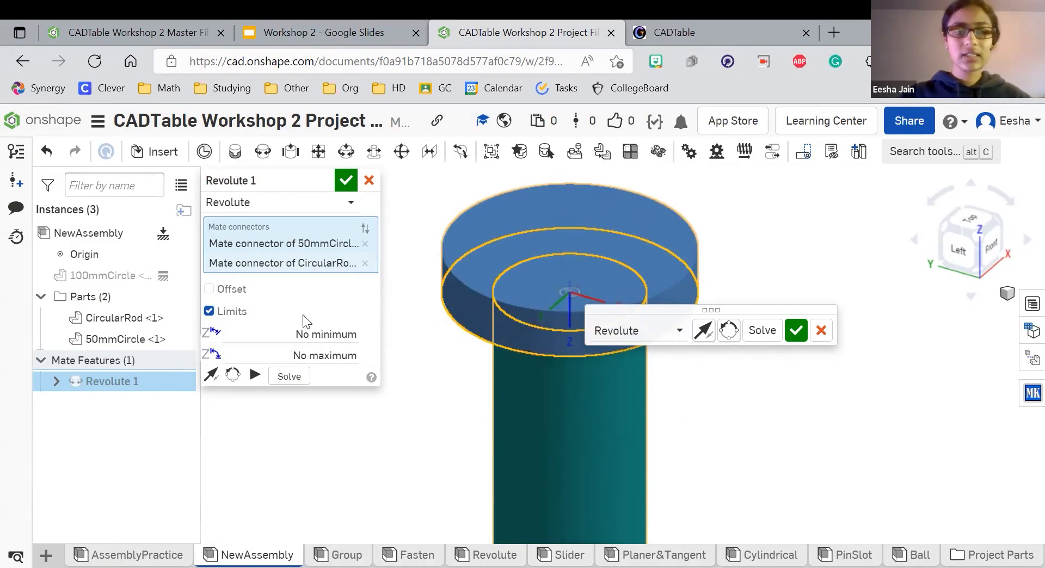
click(369, 180)
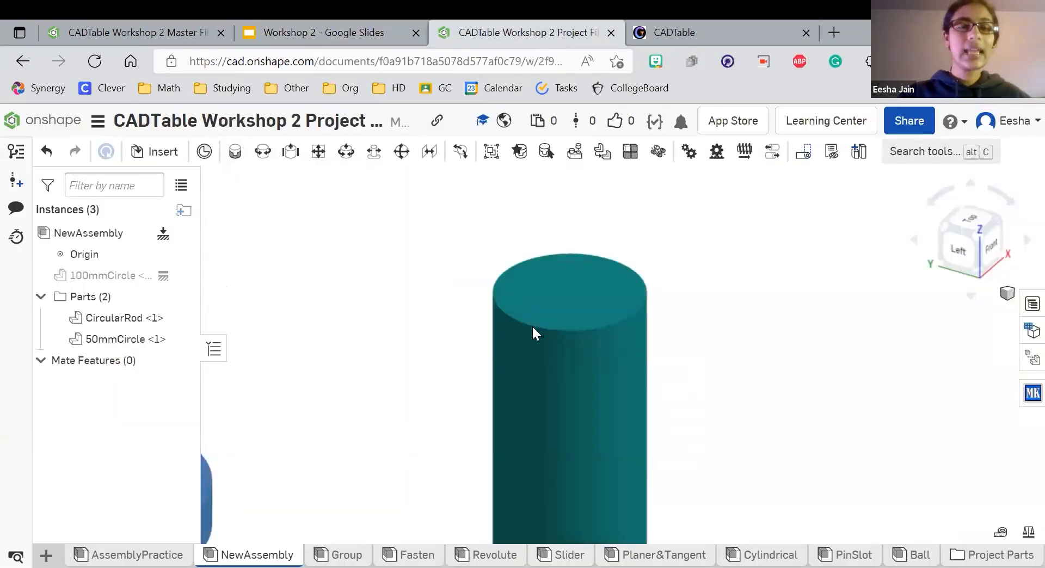
- Add a Fastened mate joining the 50mmCircle's circular face to the CircularRod's top face, with the primary axis flipped
key(f)
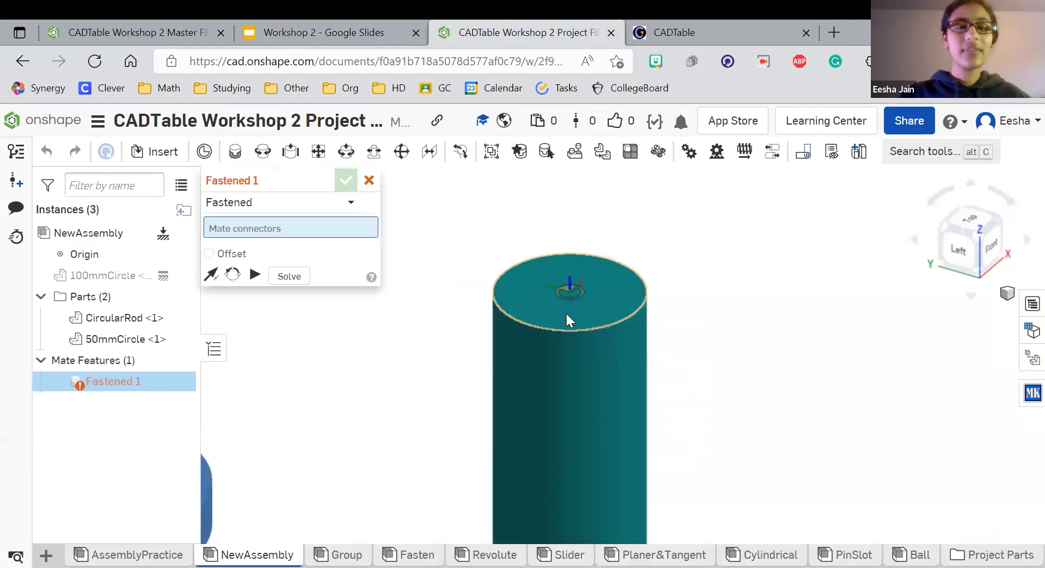
scroll(629, 319, down, 3)
click(294, 420)
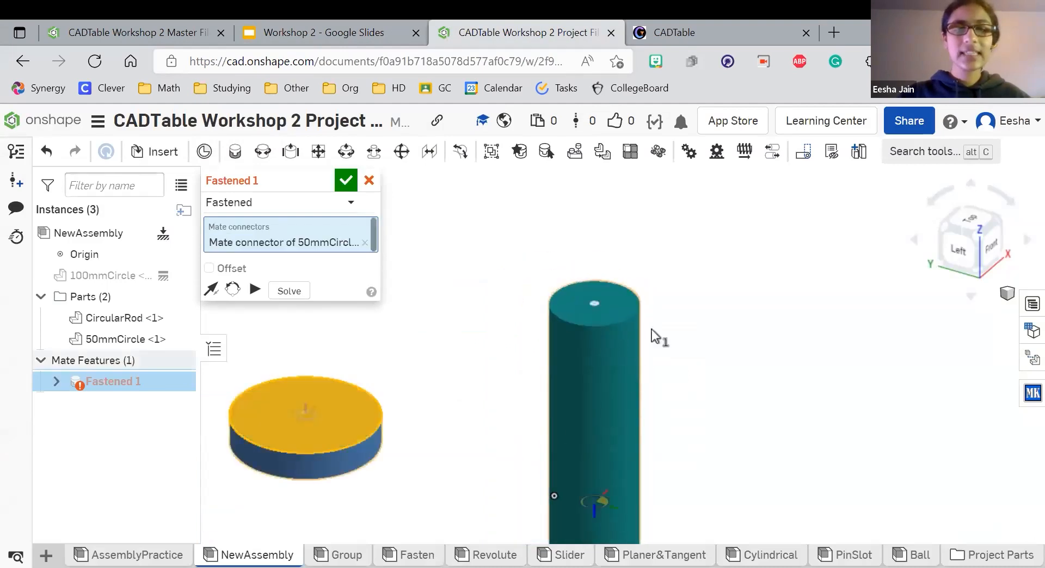
scroll(678, 280, up, 3)
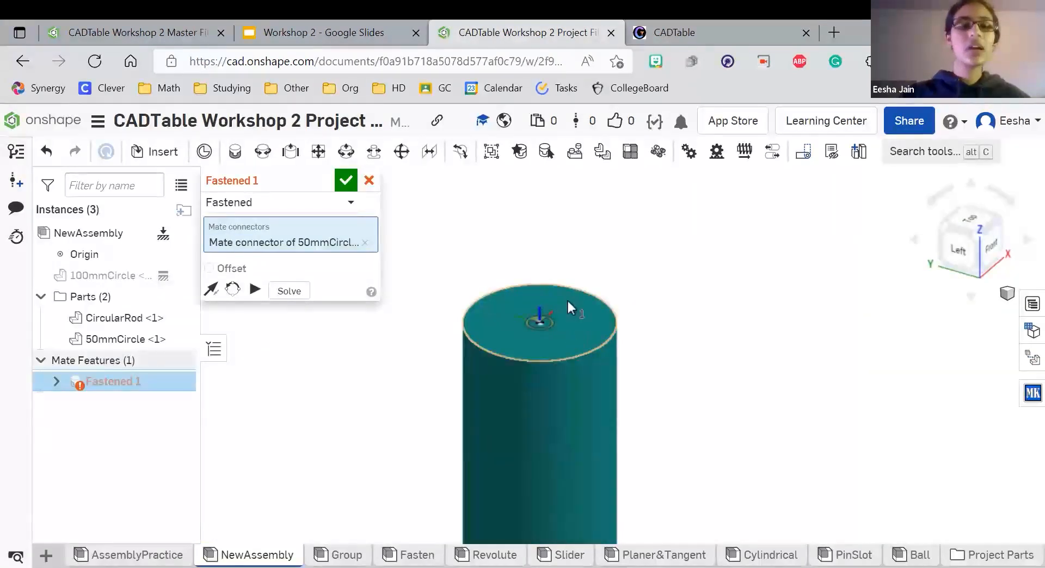
scroll(561, 315, down, 2)
click(582, 316)
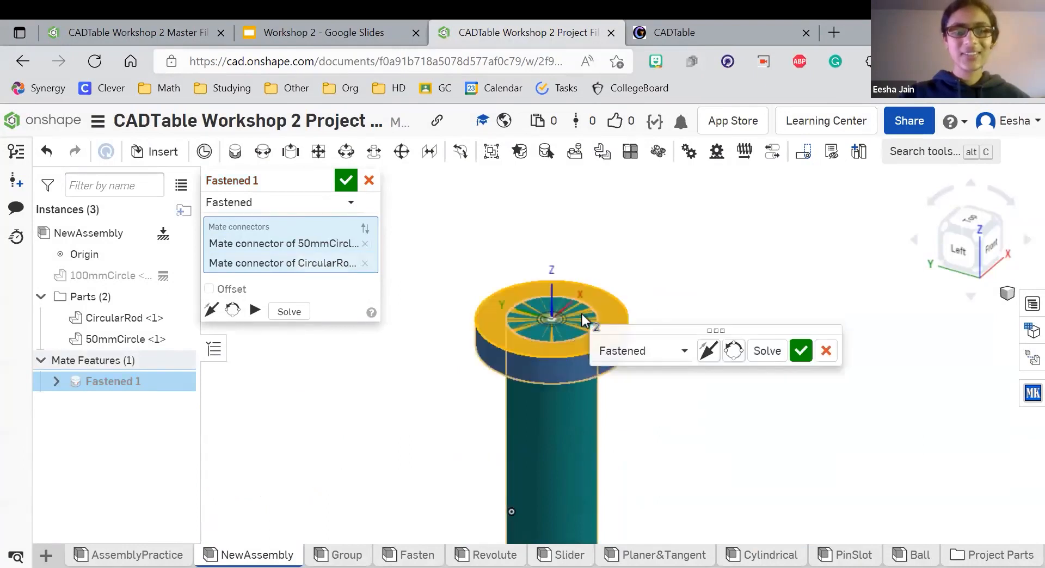
scroll(762, 370, up, 2)
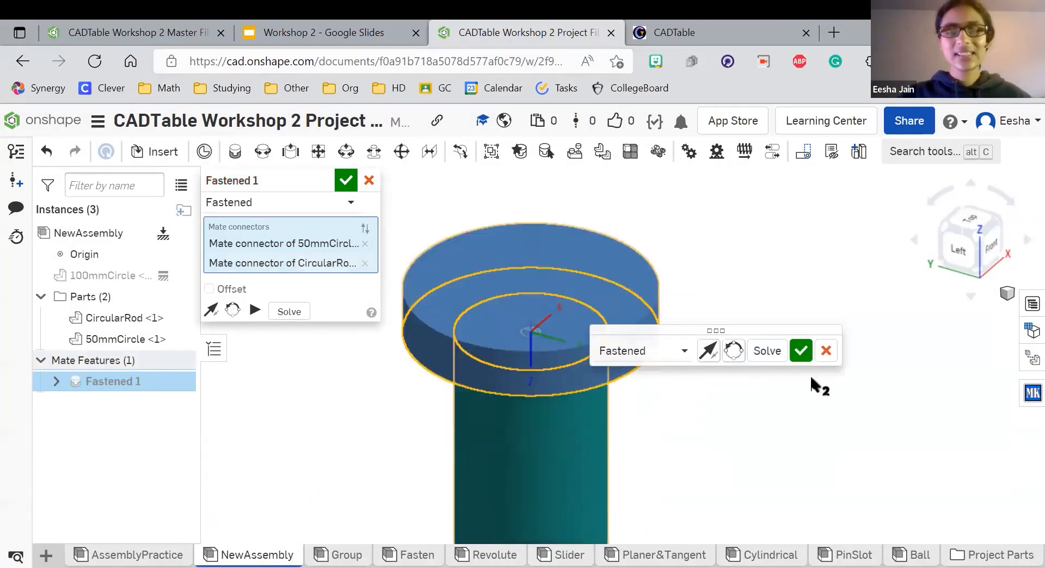
click(800, 350)
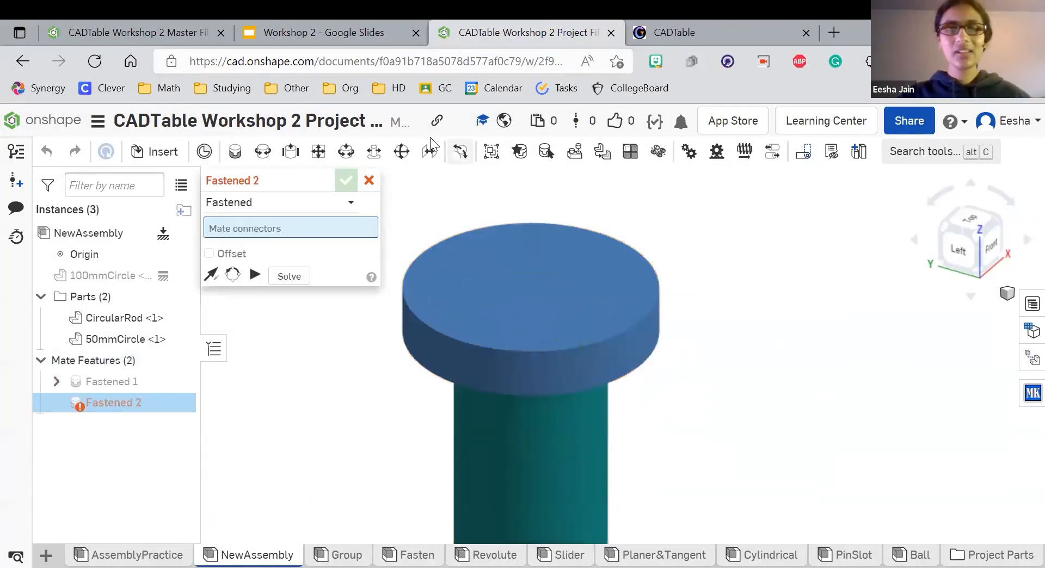
click(370, 180)
- Review the Fastened 1 mate's edit and rename options, closing each without changing anything
right_click(133, 382)
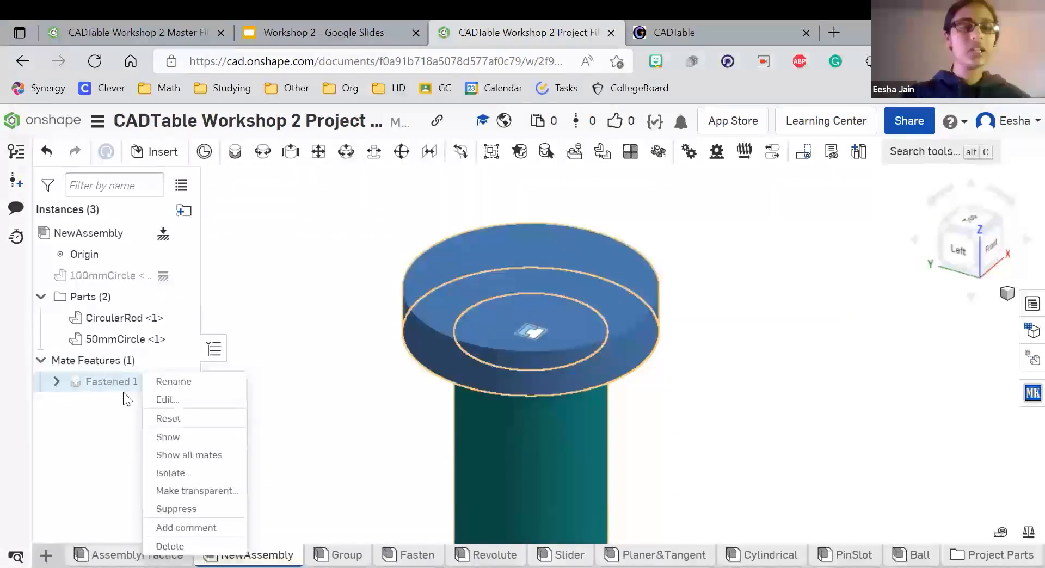
click(179, 405)
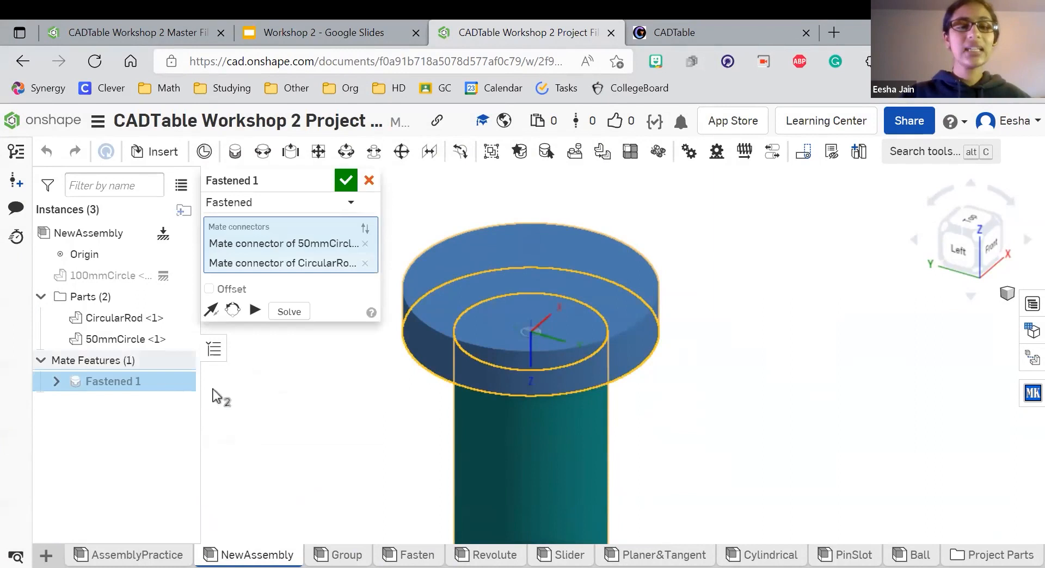
click(369, 181)
right_click(82, 380)
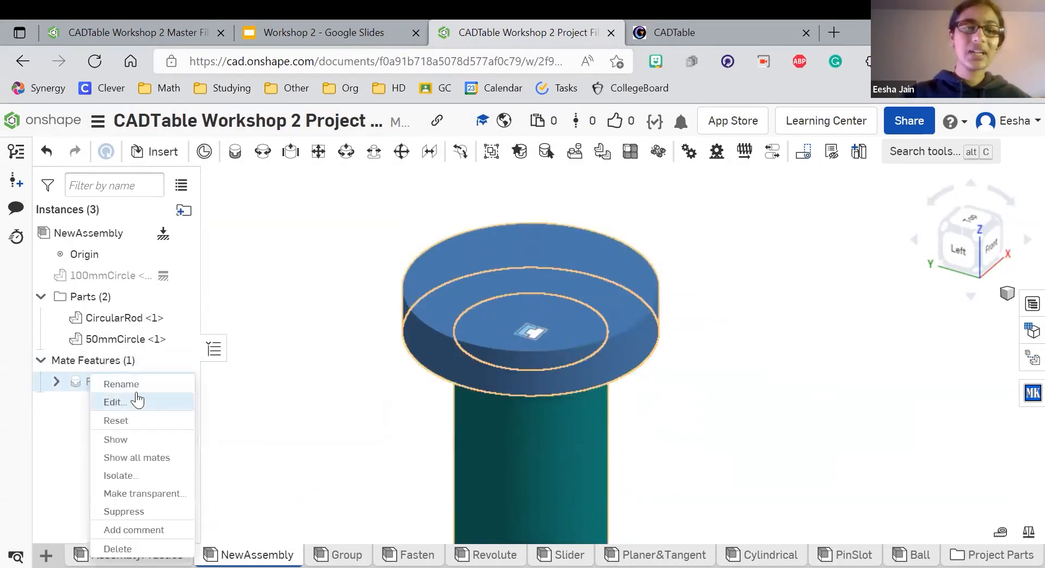
click(130, 383)
click(147, 414)
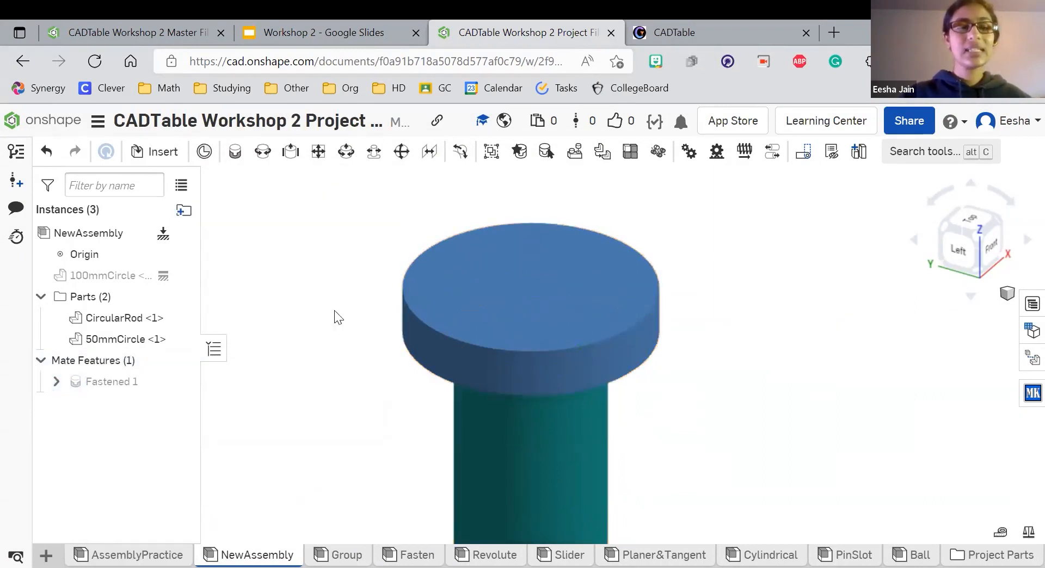
- Switch to the Google Slides presentation and show the Types of Mates slide
click(297, 30)
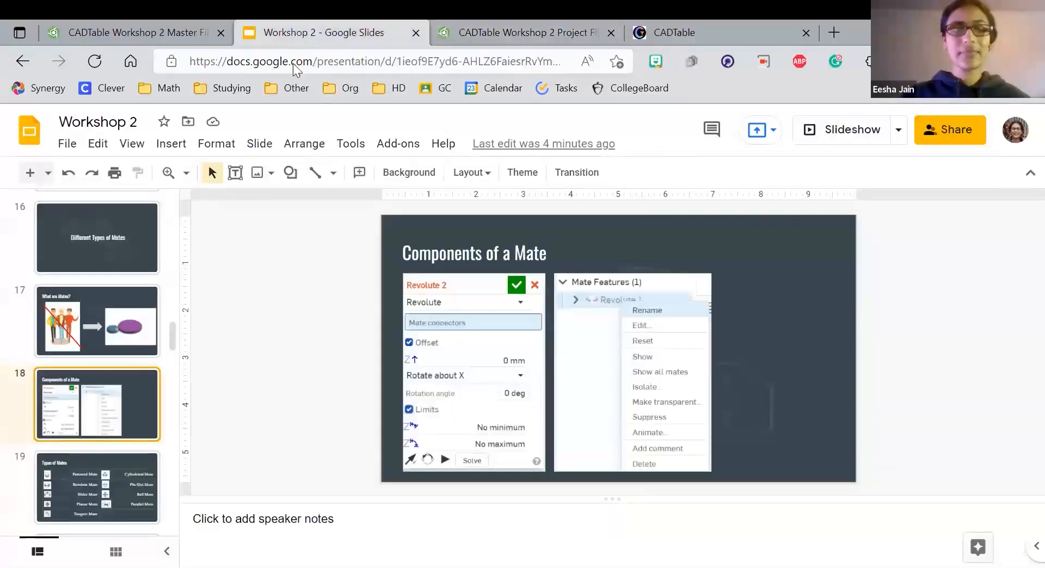
click(128, 476)
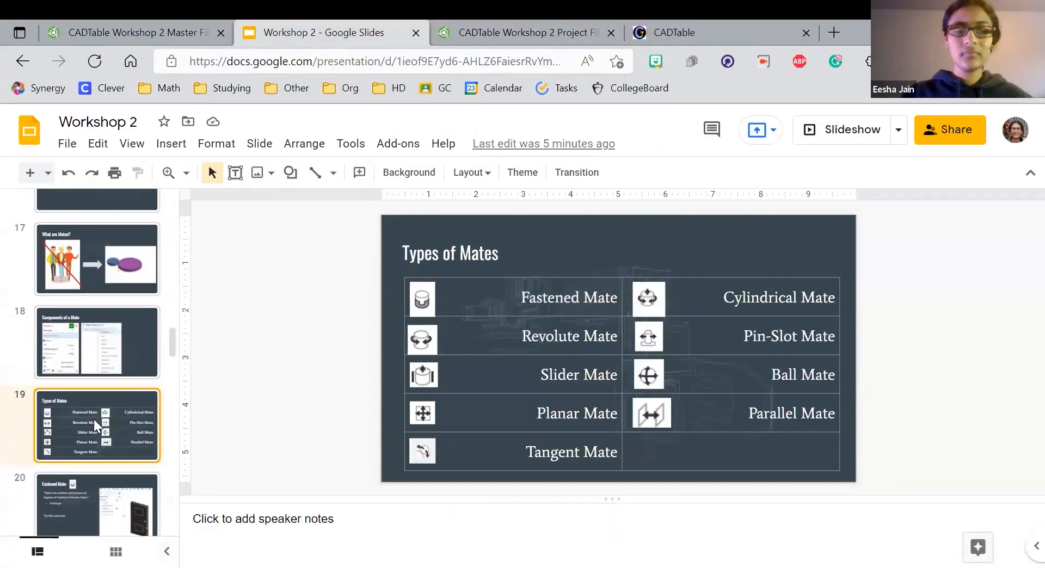
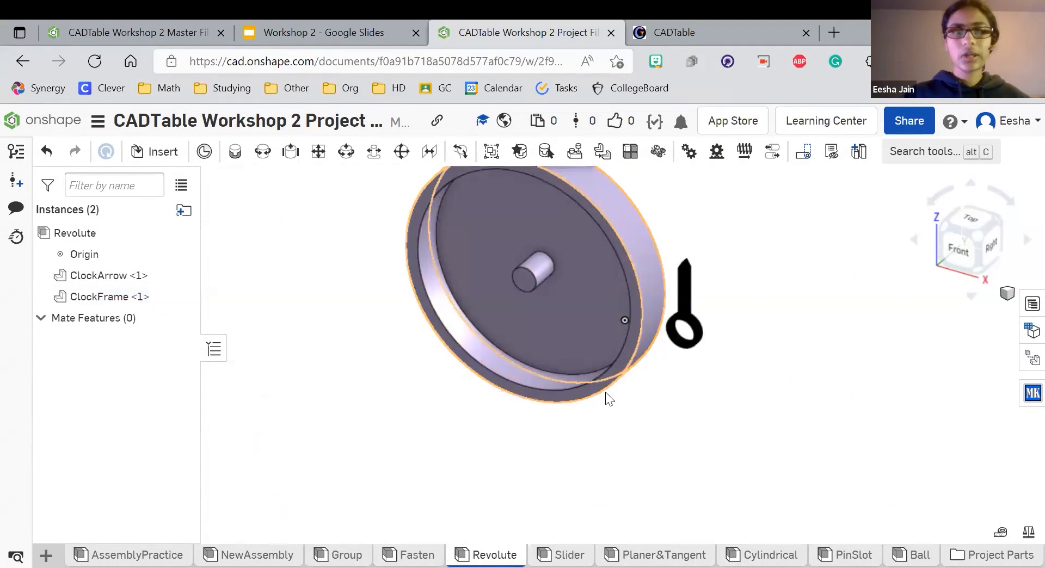
- Add a Fastened mate joining the ClockArrow's ring to the base of the ClockFrame's central post
scroll(591, 409, down, 3)
scroll(617, 275, up, 3)
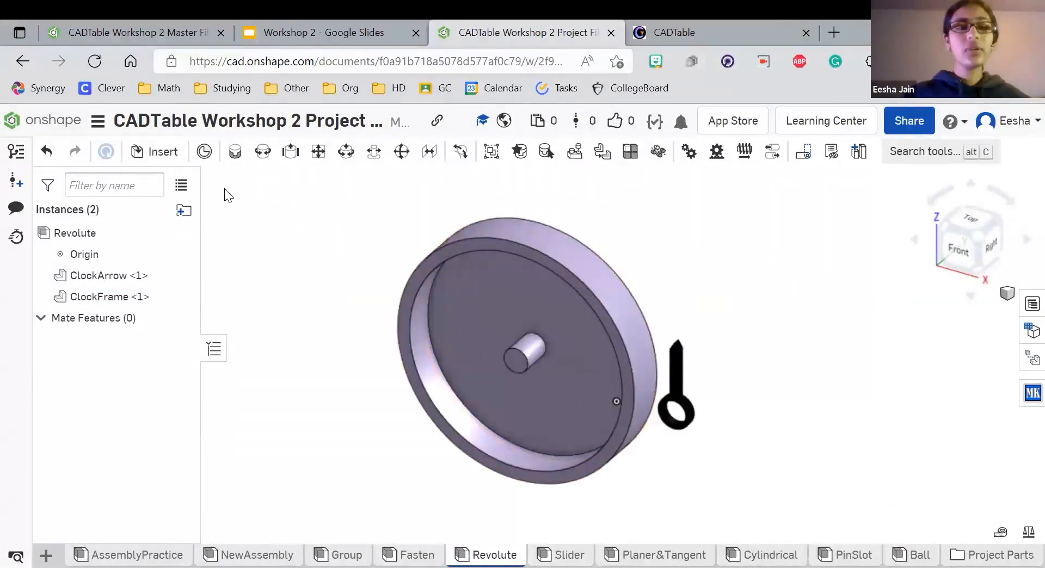
click(235, 152)
scroll(674, 417, up, 5)
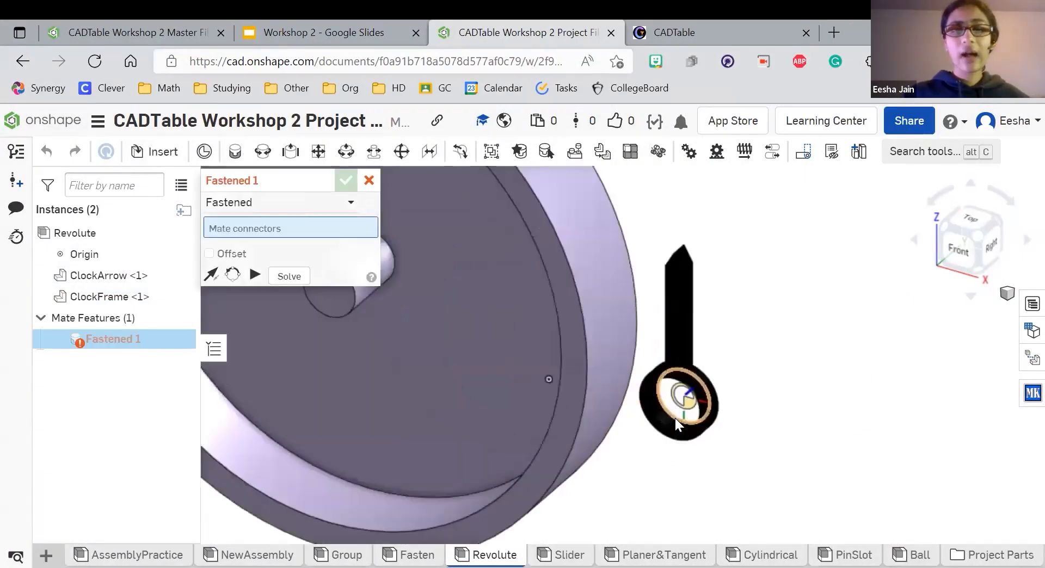
click(675, 446)
scroll(736, 427, down, 4)
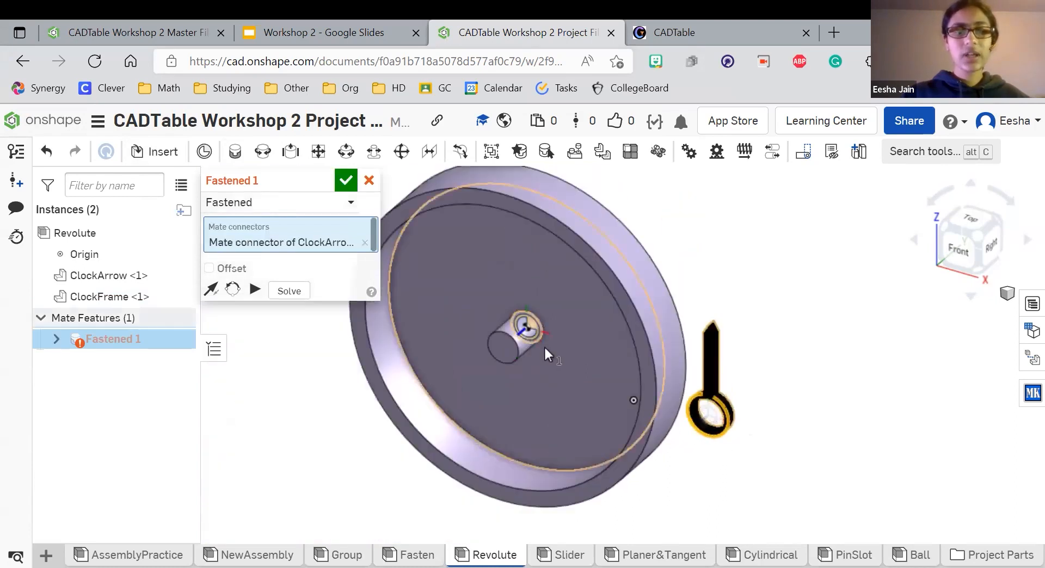
click(539, 329)
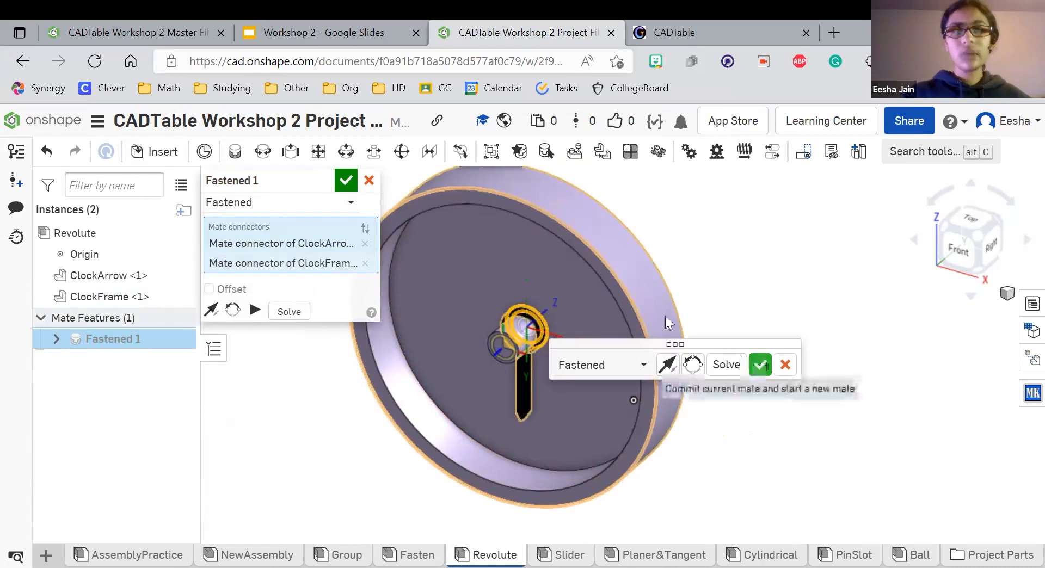
click(760, 365)
- Move the fastened clock by its arrow to test the mate, and fix the ClockFrame in place
drag(524, 391, 651, 450)
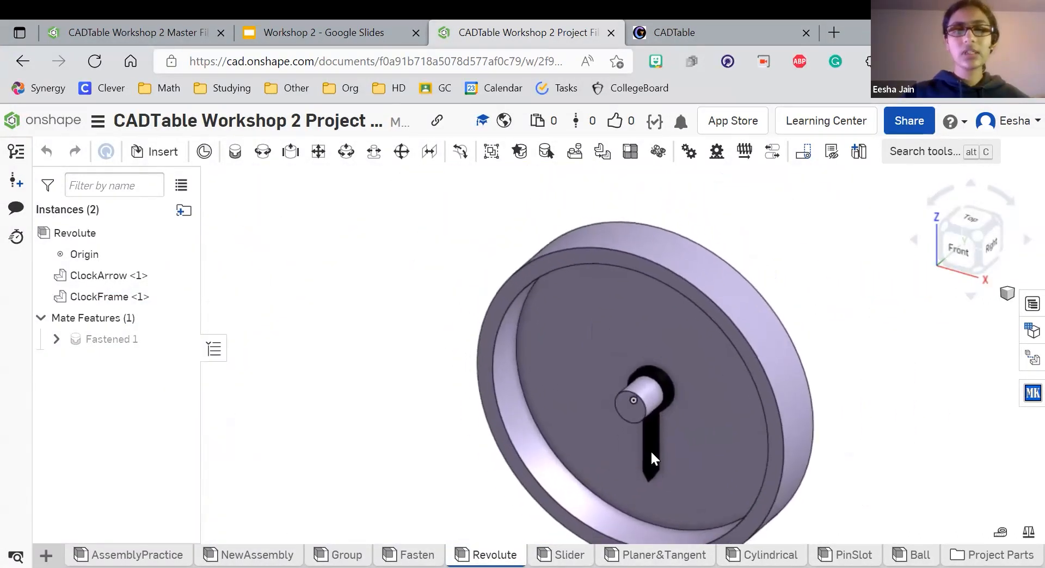
right_click(614, 314)
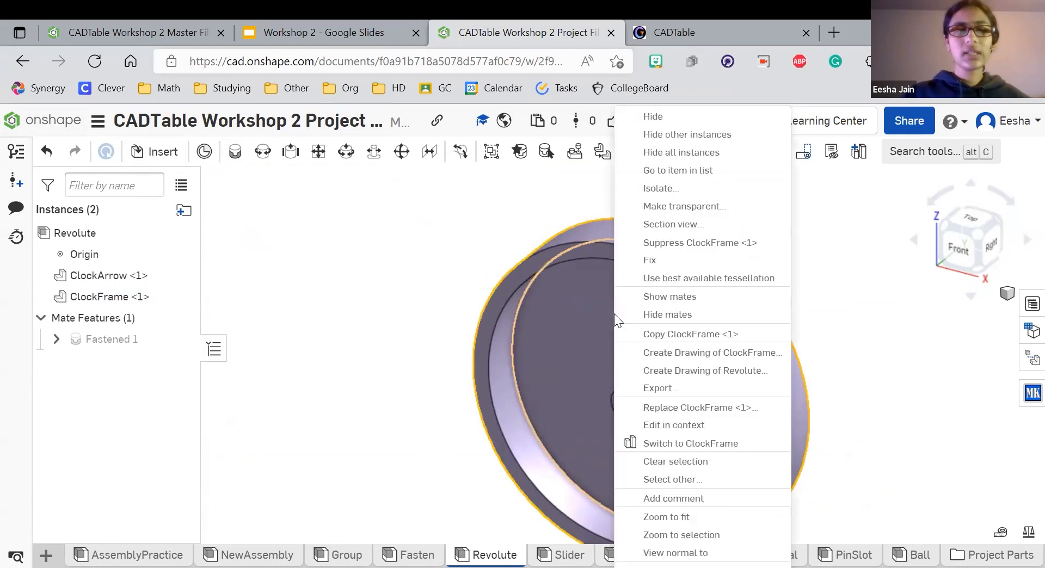
right_click(64, 303)
click(117, 234)
scroll(337, 307, down, 3)
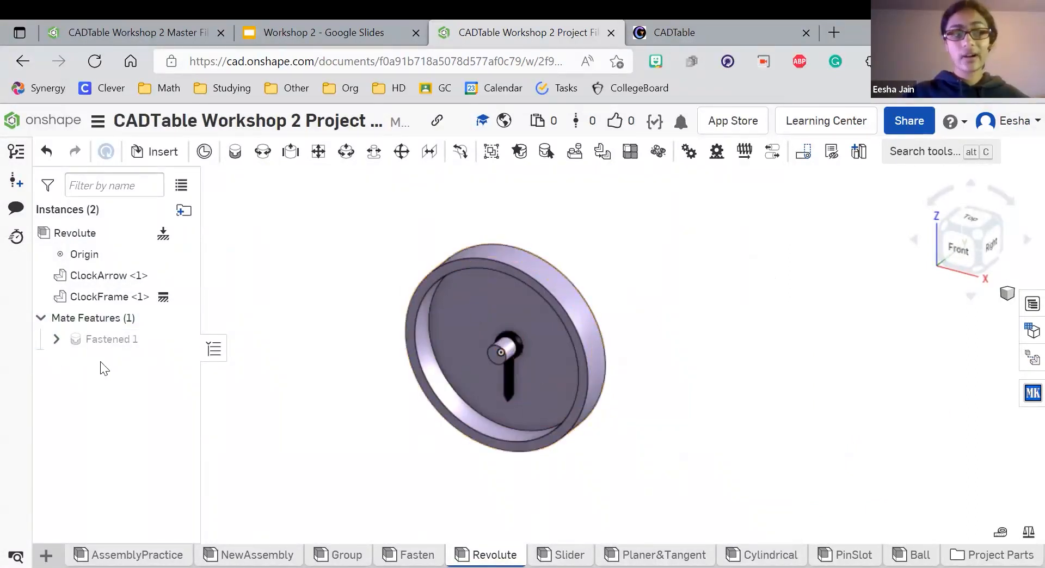
- Delete the Fastened 1 mate and move the ClockArrow off the post to a spot beside the ClockFrame
click(112, 340)
right_click(116, 346)
click(248, 352)
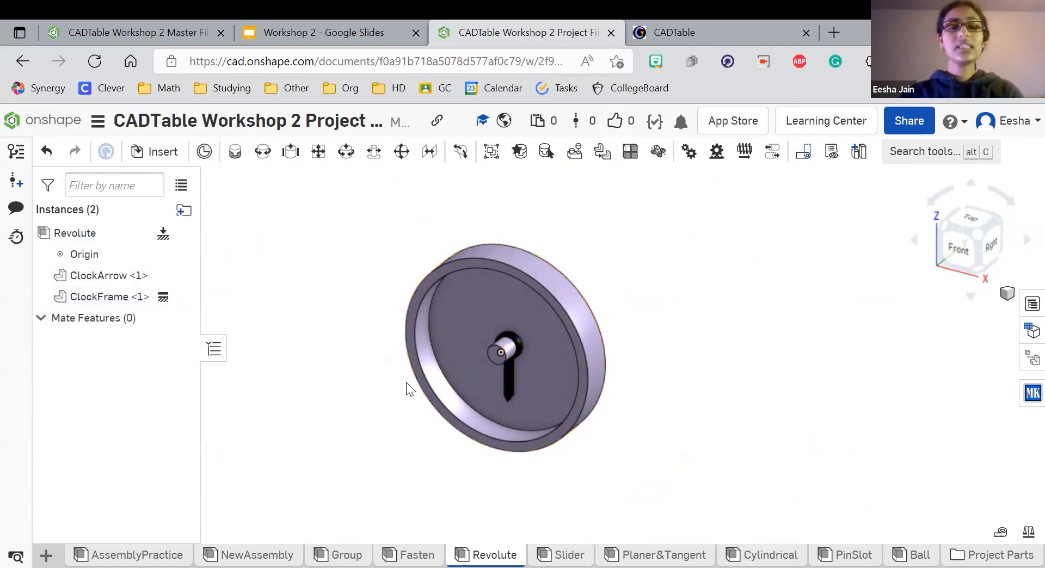
drag(510, 380, 318, 349)
scroll(380, 327, up, 3)
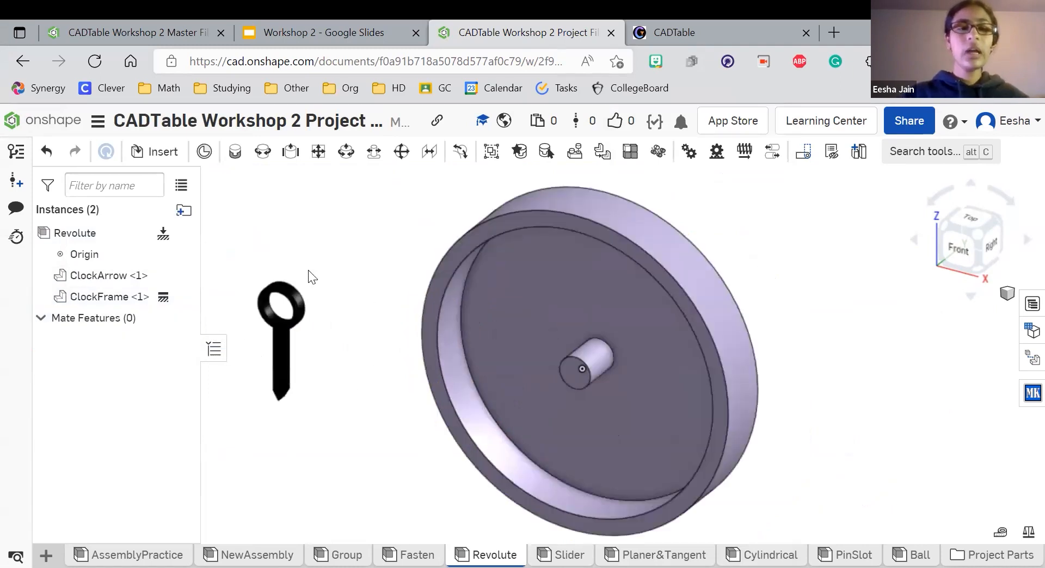
- Create a Revolute mate between the ClockArrow's ring hole and the circular edge at the base of the ClockFrame's post
click(271, 146)
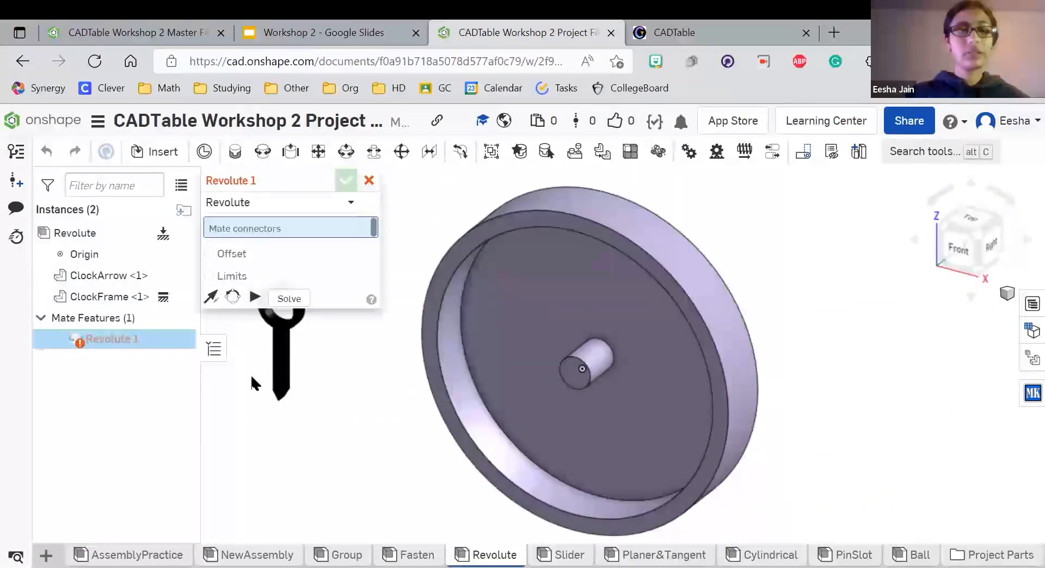
scroll(283, 333, up, 6)
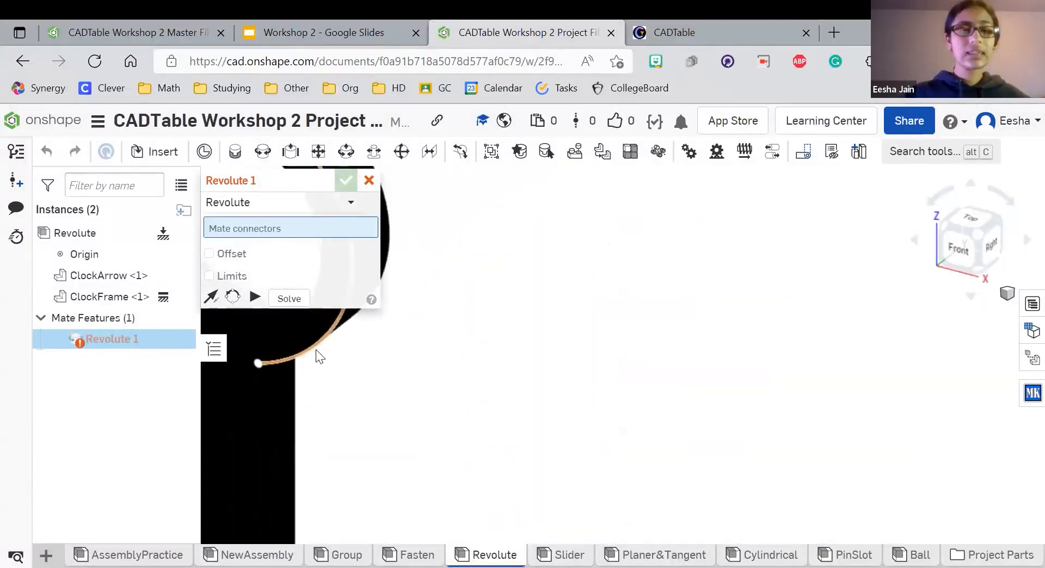
scroll(435, 352, down, 5)
scroll(459, 287, up, 4)
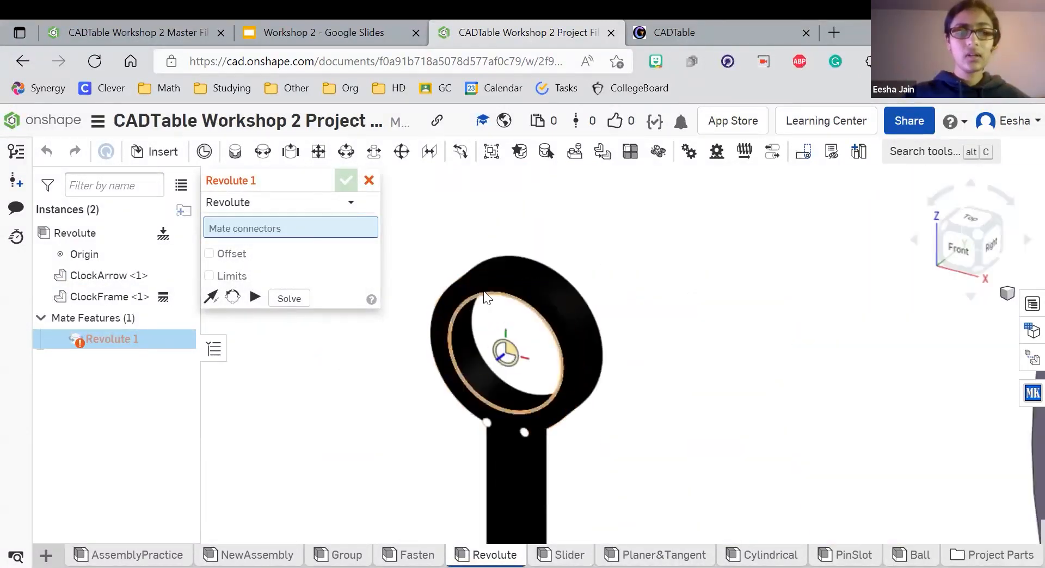
click(461, 379)
scroll(373, 397, down, 3)
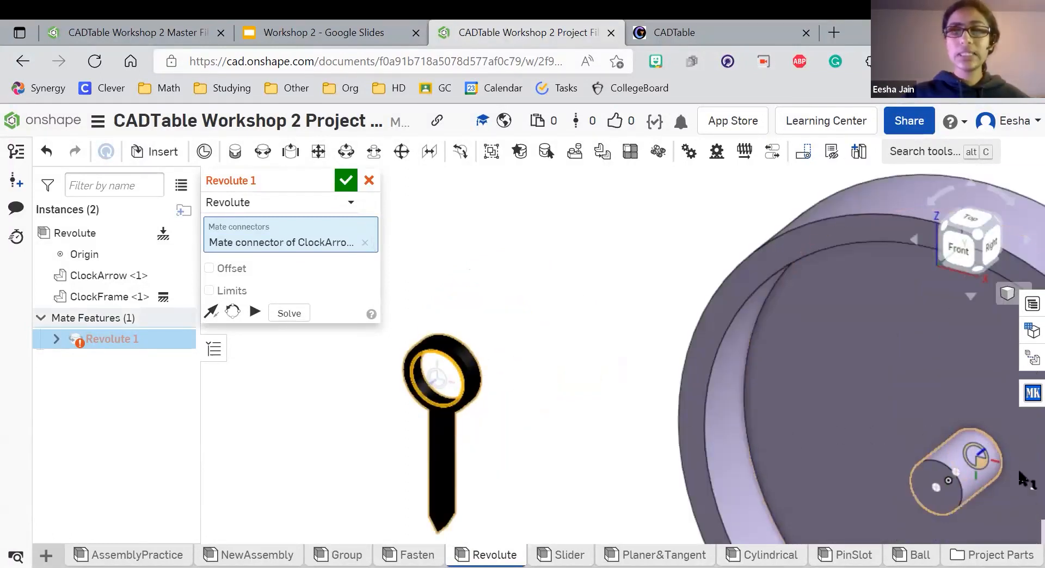
scroll(392, 280, down, 4)
scroll(626, 348, up, 10)
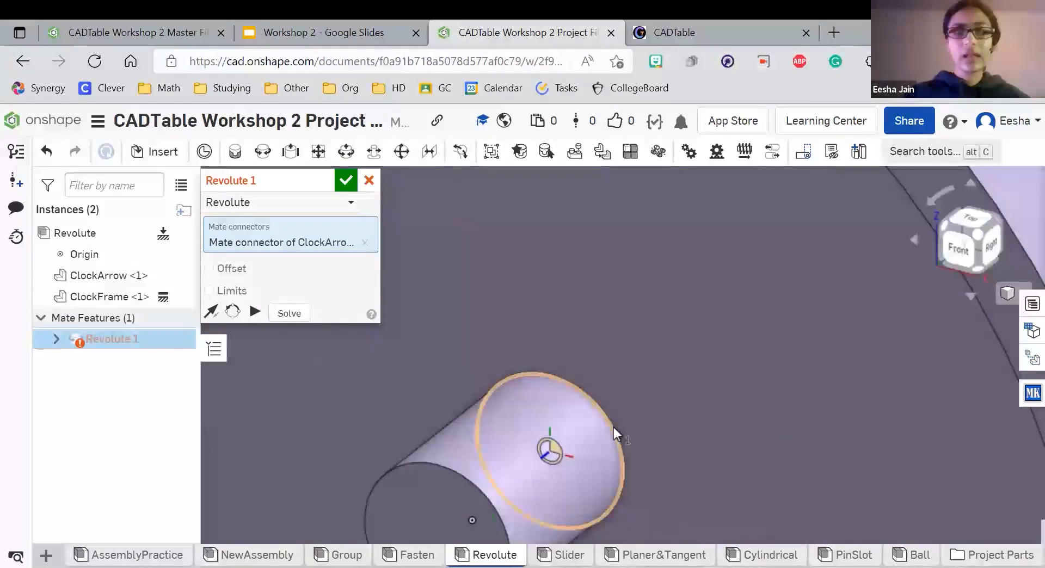
click(613, 433)
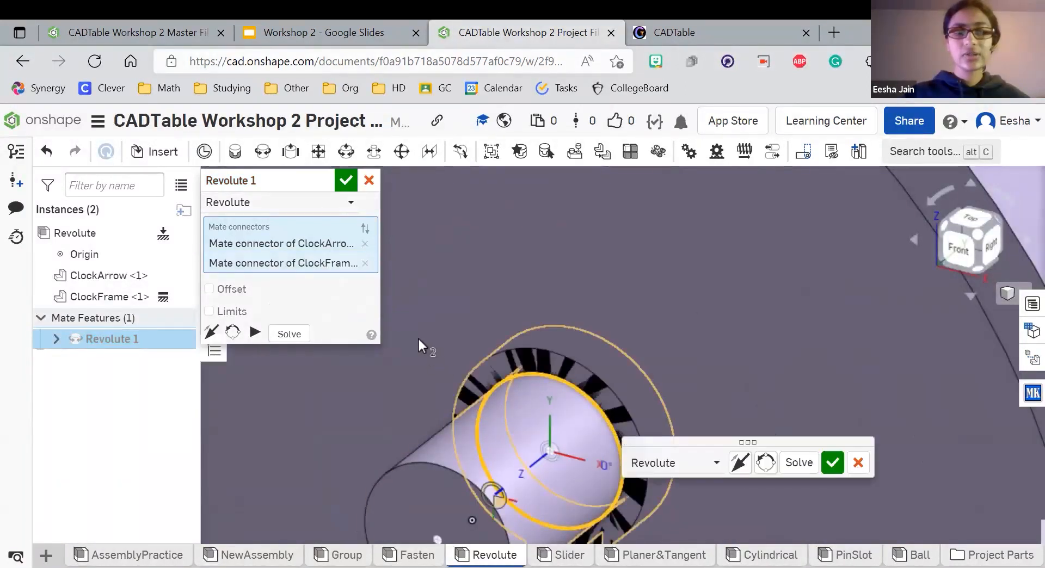
- Flip the Revolute mate's primary axis and accept the mate
scroll(417, 324, down, 5)
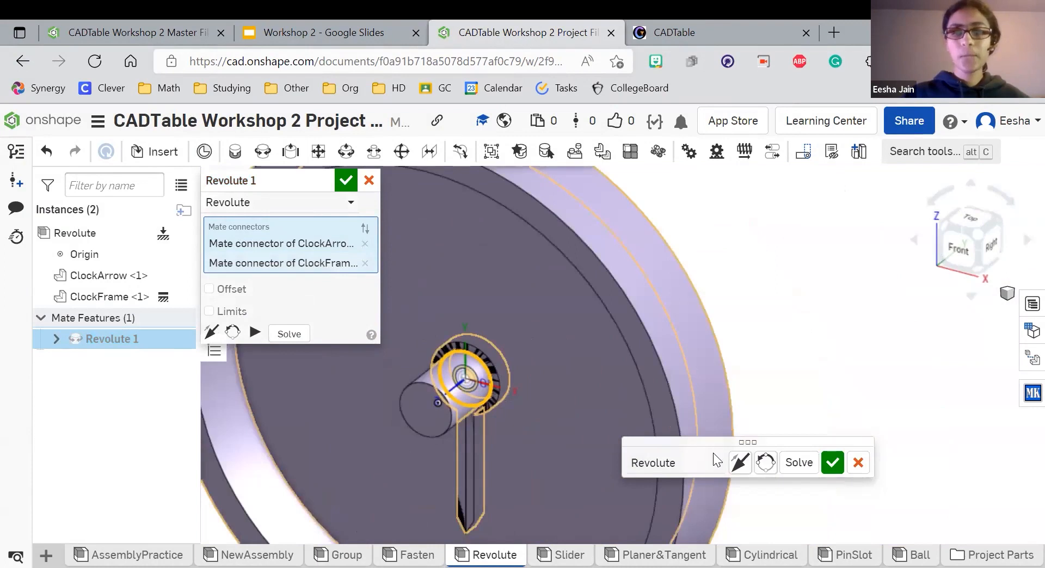
click(741, 463)
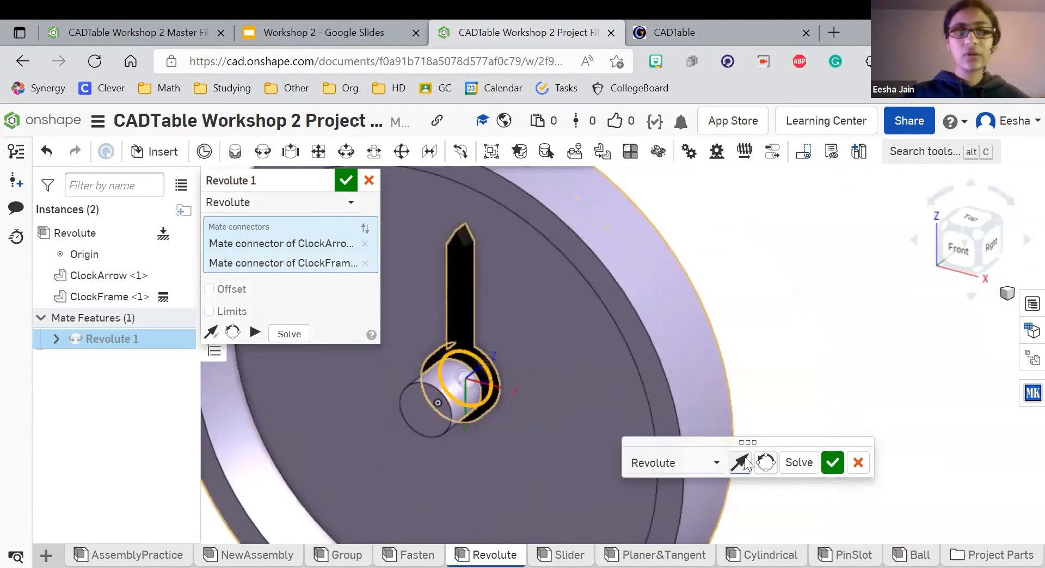
click(833, 463)
click(370, 181)
- Rotate the ClockArrow around the ClockFrame's post to test the Revolute mate's motion
drag(576, 404, 605, 370)
scroll(597, 327, down, 3)
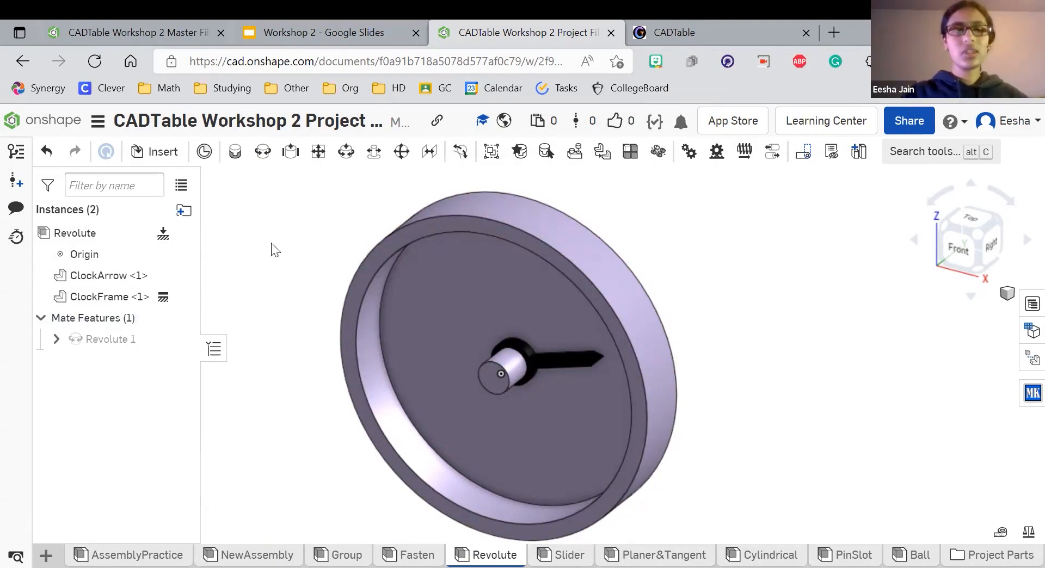
drag(586, 355, 215, 351)
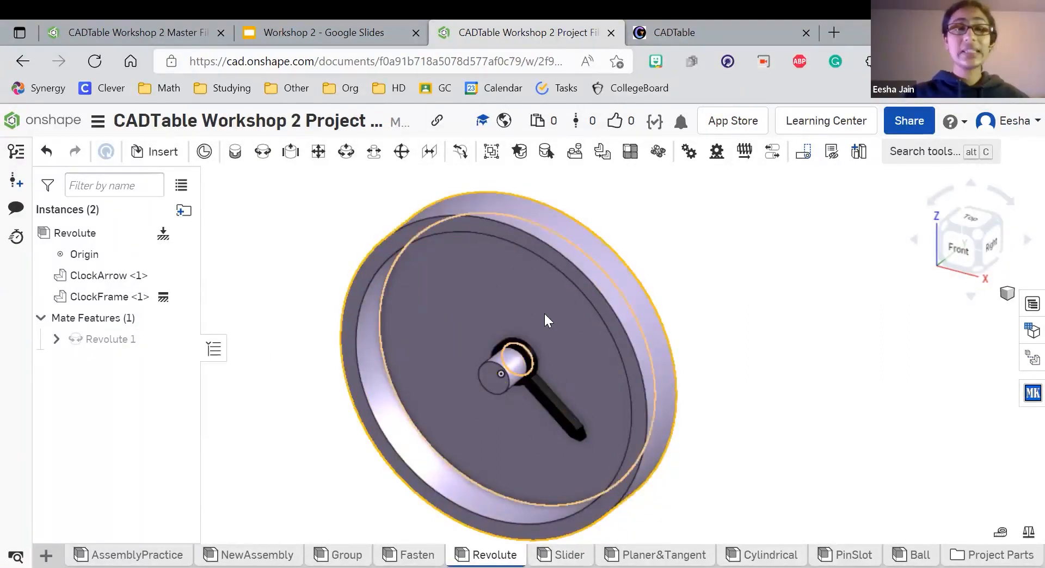
- Switch to the Workshop 2 presentation in Google Slides and examine the Slider Mate slide and its example
click(338, 29)
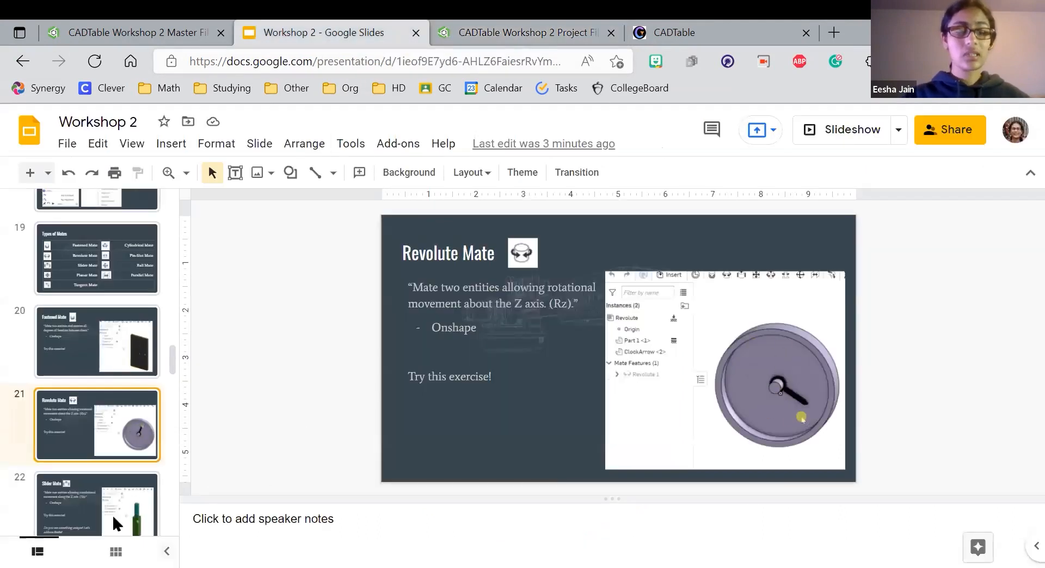
click(116, 496)
scroll(116, 490, down, 3)
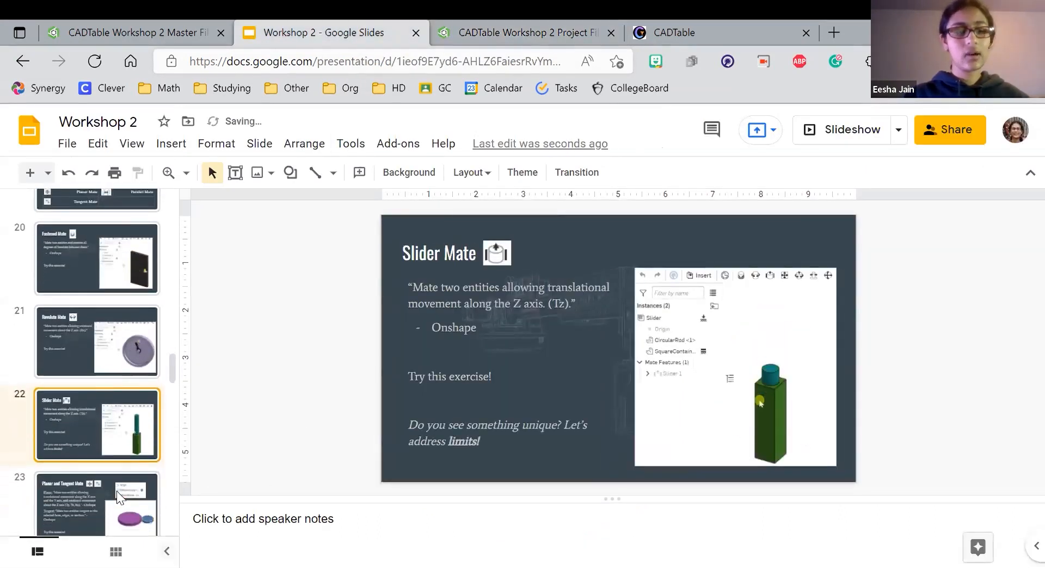
scroll(117, 488, down, 2)
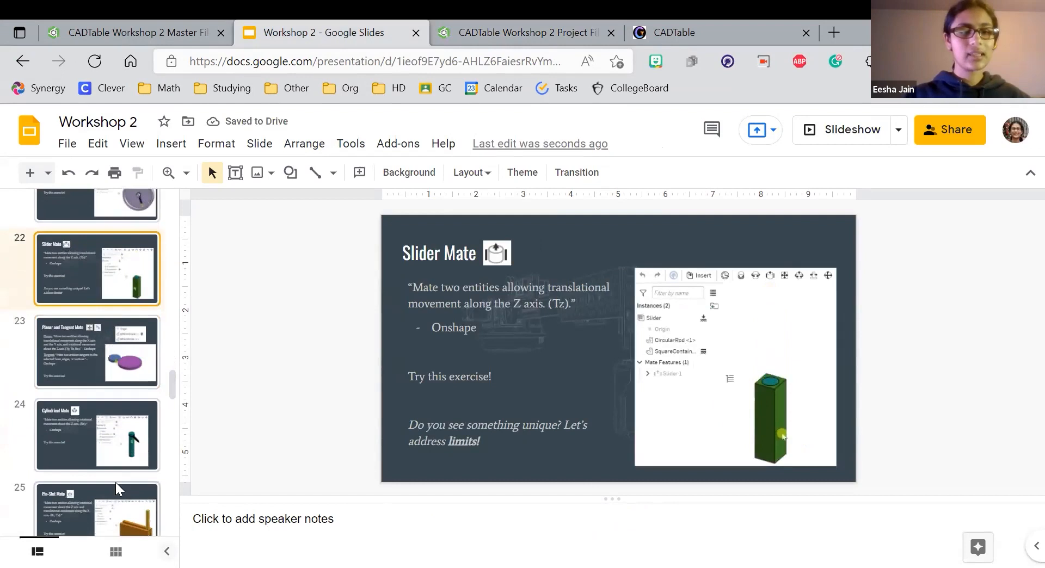
scroll(116, 486, up, 2)
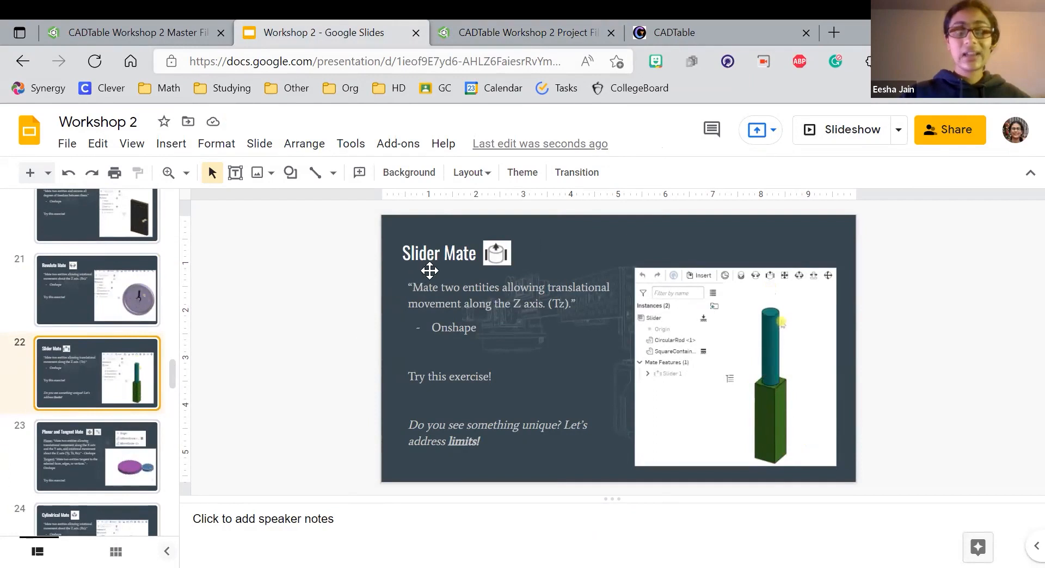
click(543, 25)
click(327, 33)
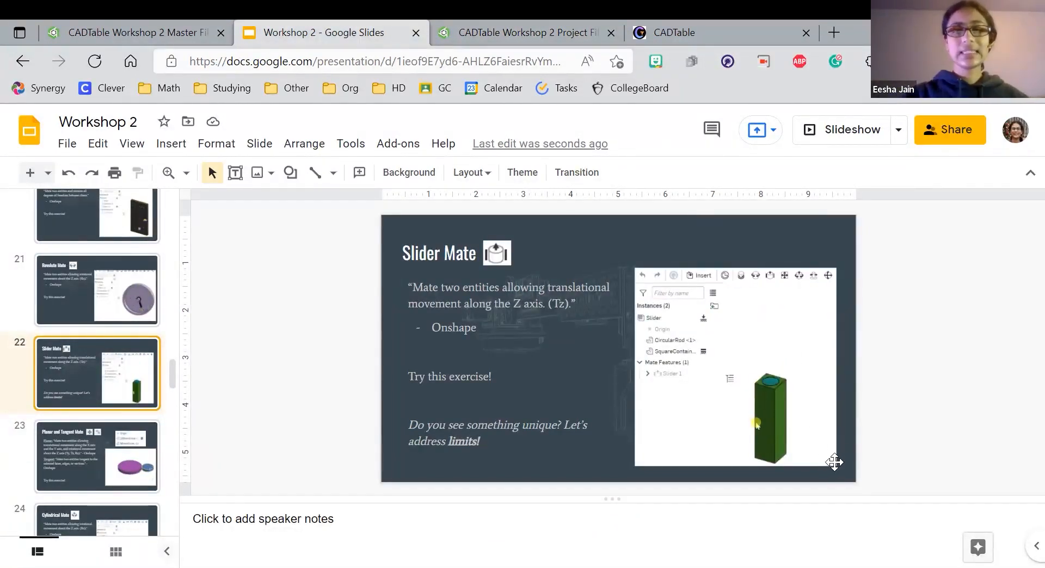
- Return to the Onshape project document and insert the CircularRod part into the Slider assembly
click(457, 27)
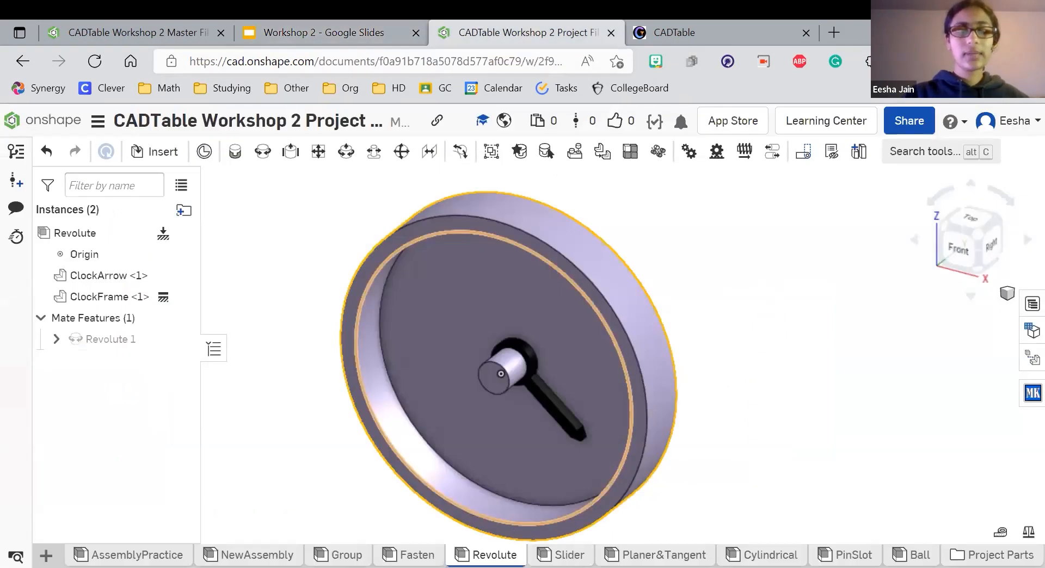
click(562, 555)
click(163, 155)
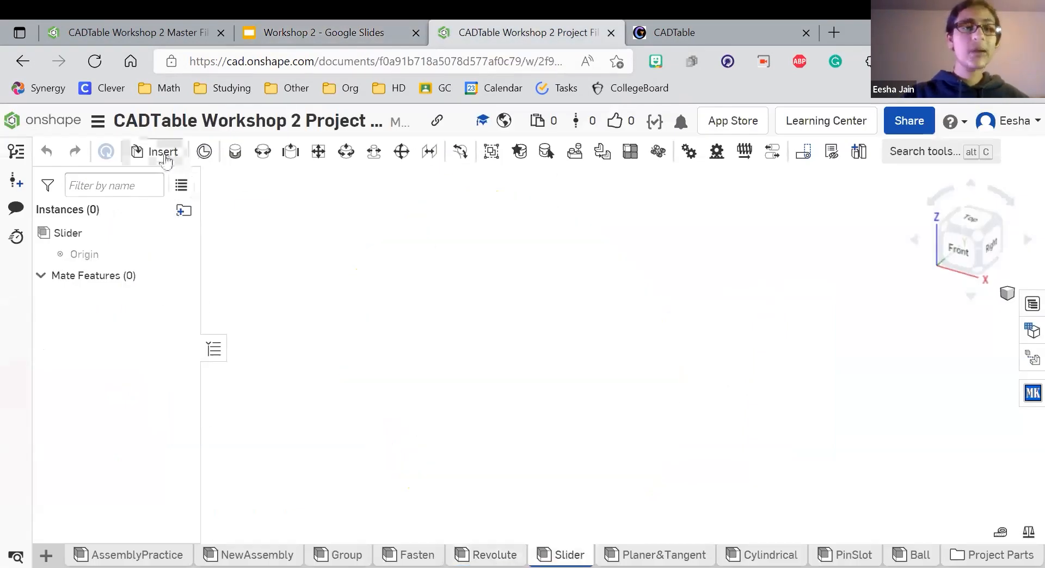
scroll(296, 441, down, 1)
click(294, 448)
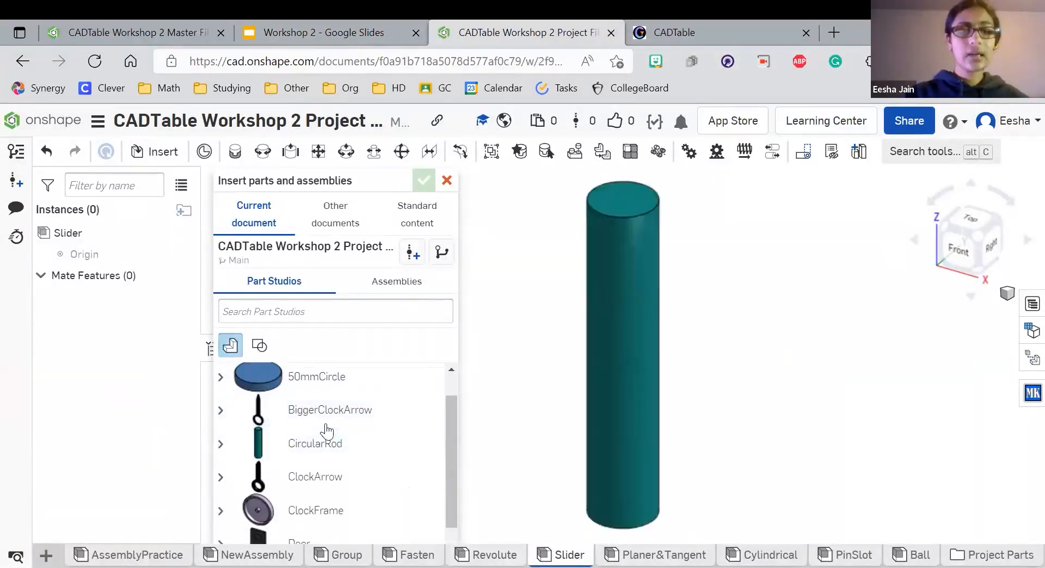
click(603, 331)
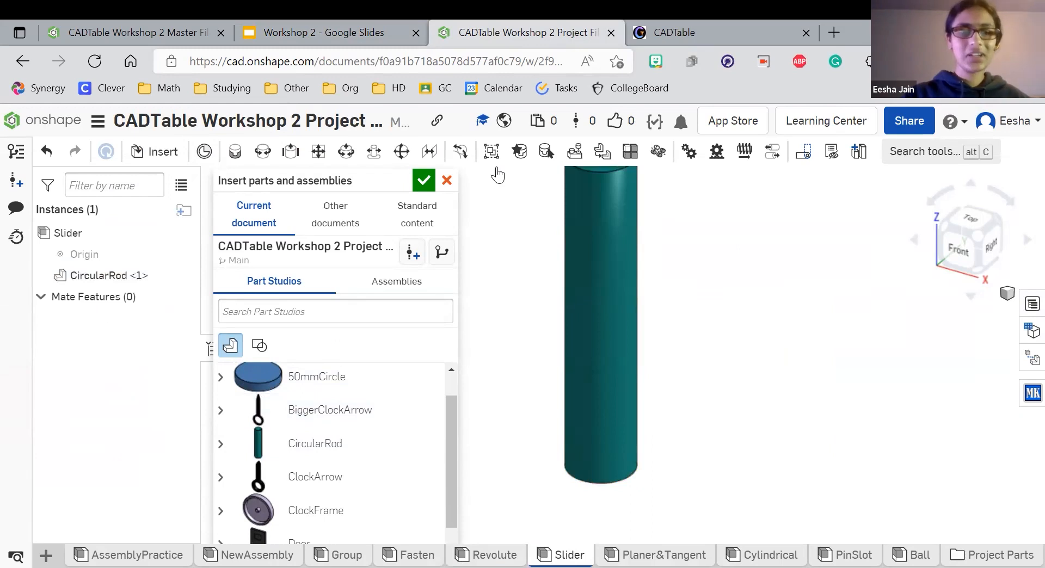
- Look through the insertable parts for the square container, checking the part's name on the Slider Mate slide
scroll(312, 466, down, 4)
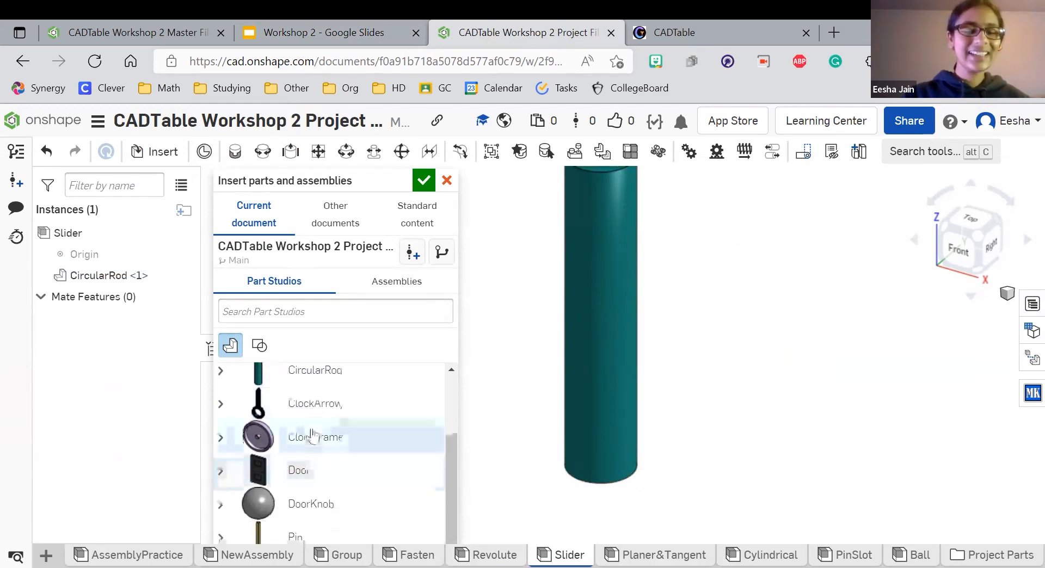
scroll(309, 473, up, 5)
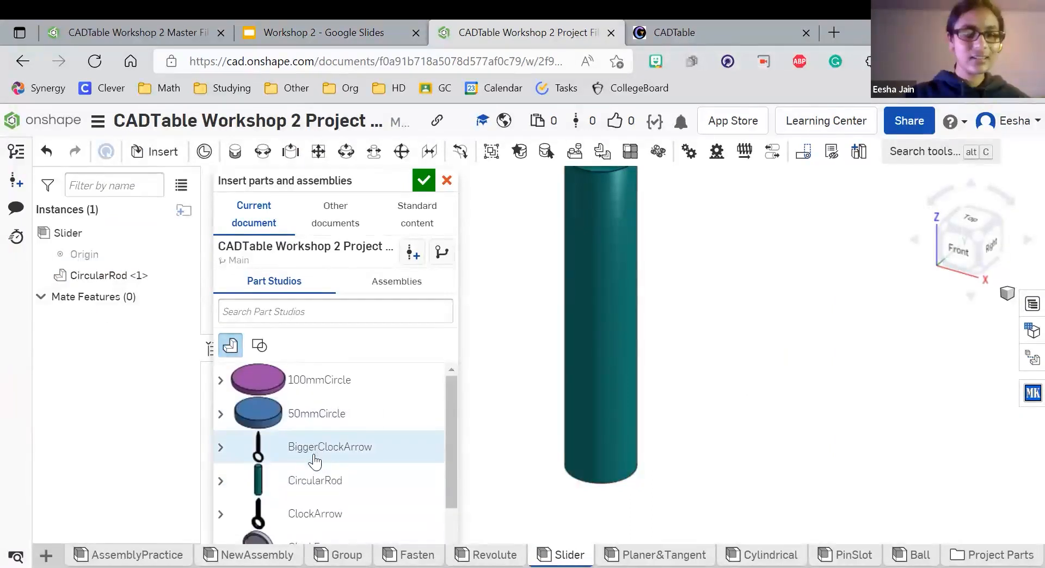
scroll(319, 490, down, 5)
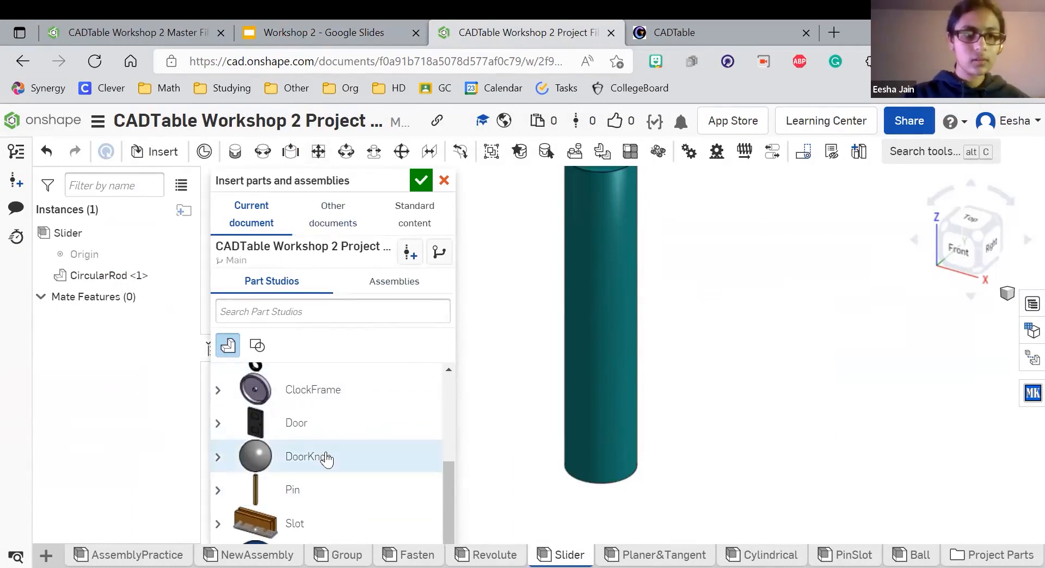
scroll(299, 499, up, 4)
scroll(297, 495, down, 5)
scroll(294, 474, up, 5)
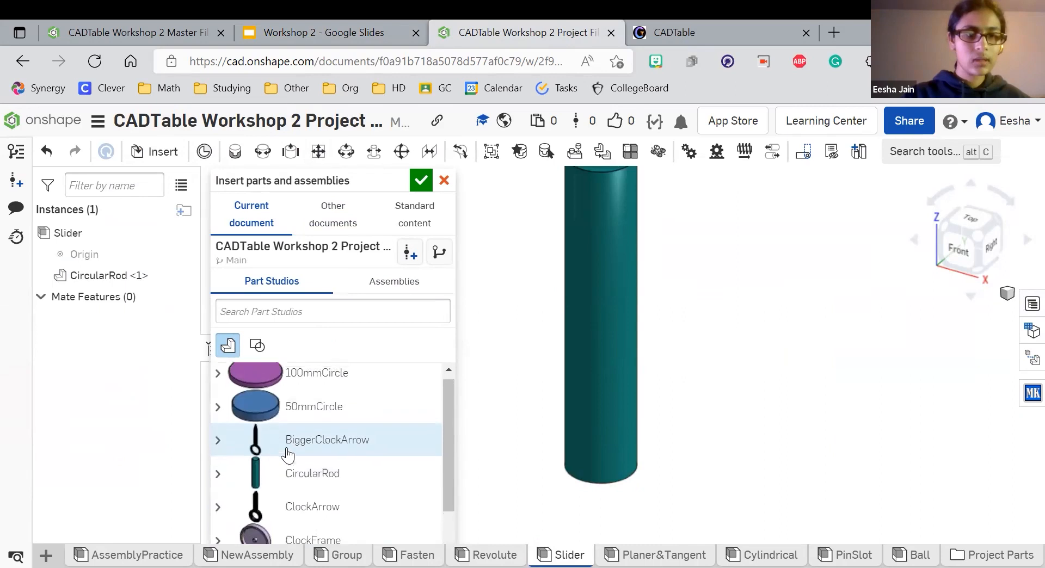
scroll(294, 469, down, 5)
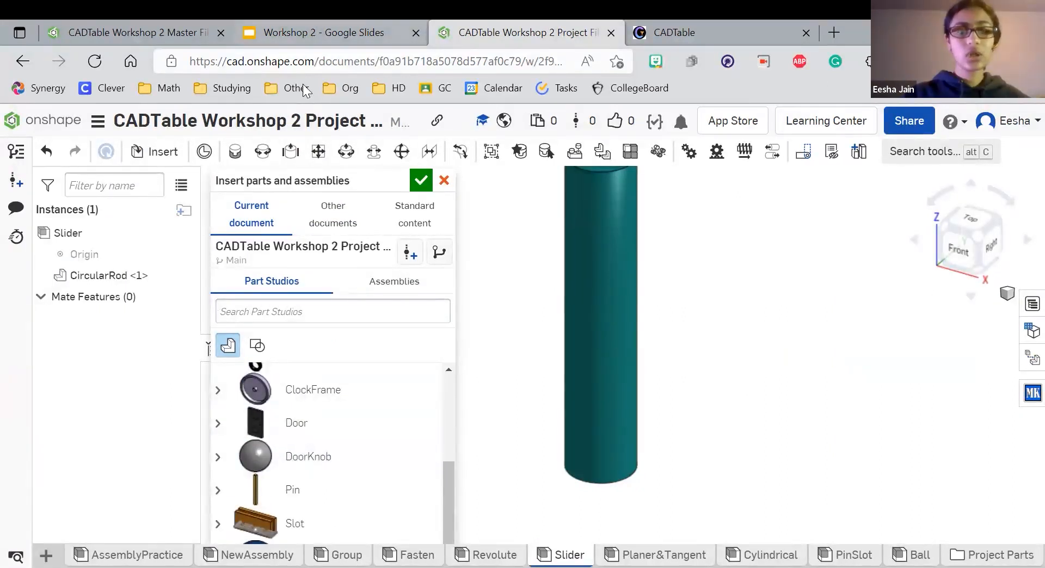
click(310, 32)
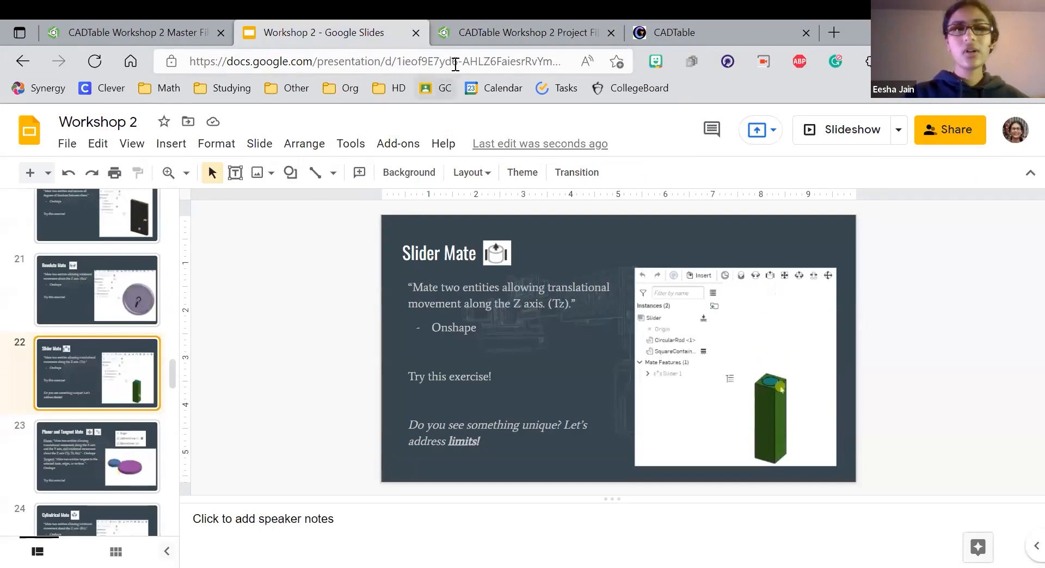
click(460, 46)
- Search the parts for "squ", insert SquareContainer beside the CircularRod, and restore the insertion after closing it
text(squ)
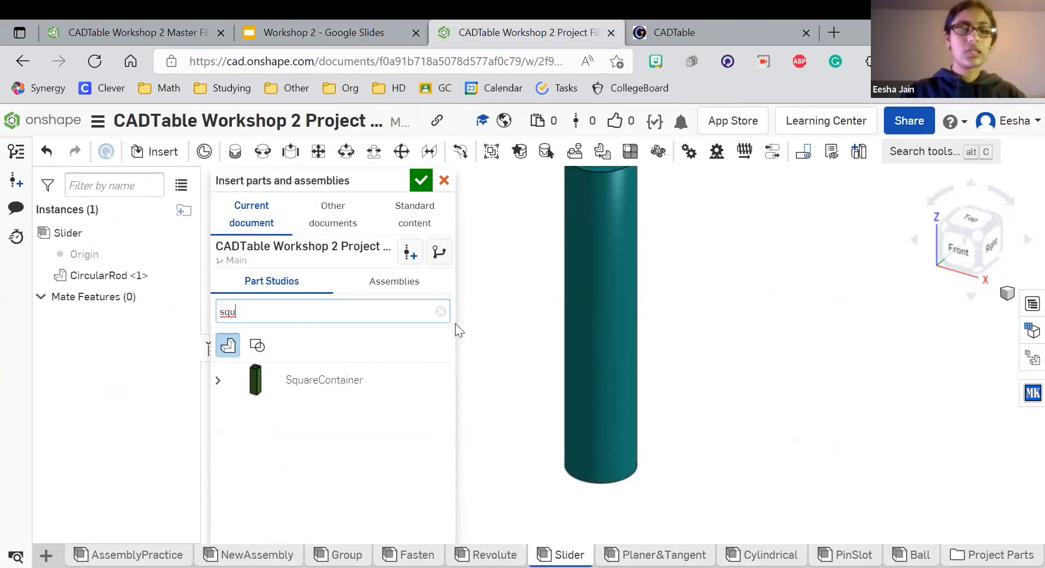
click(310, 393)
click(518, 417)
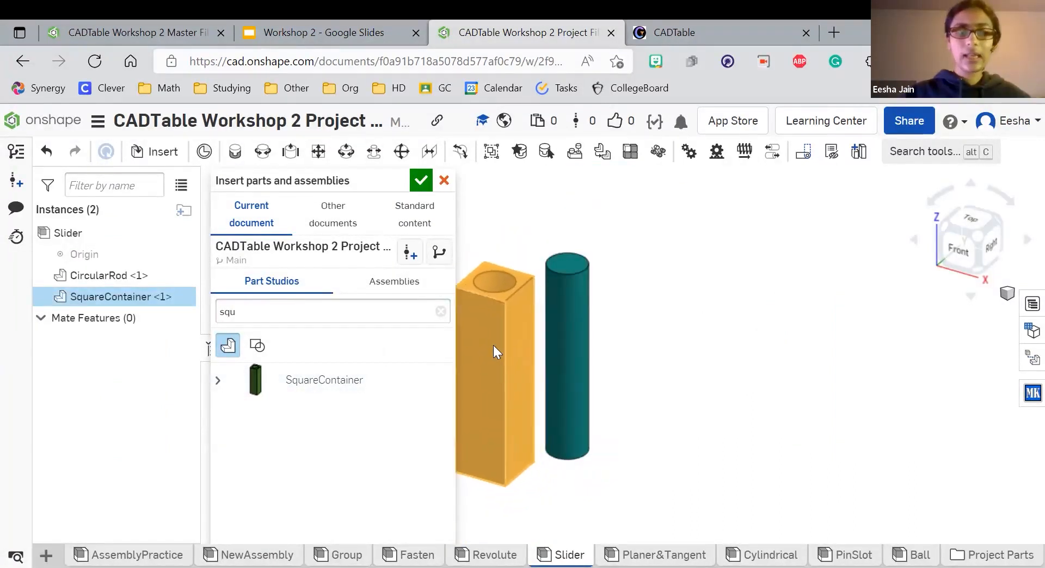
click(444, 180)
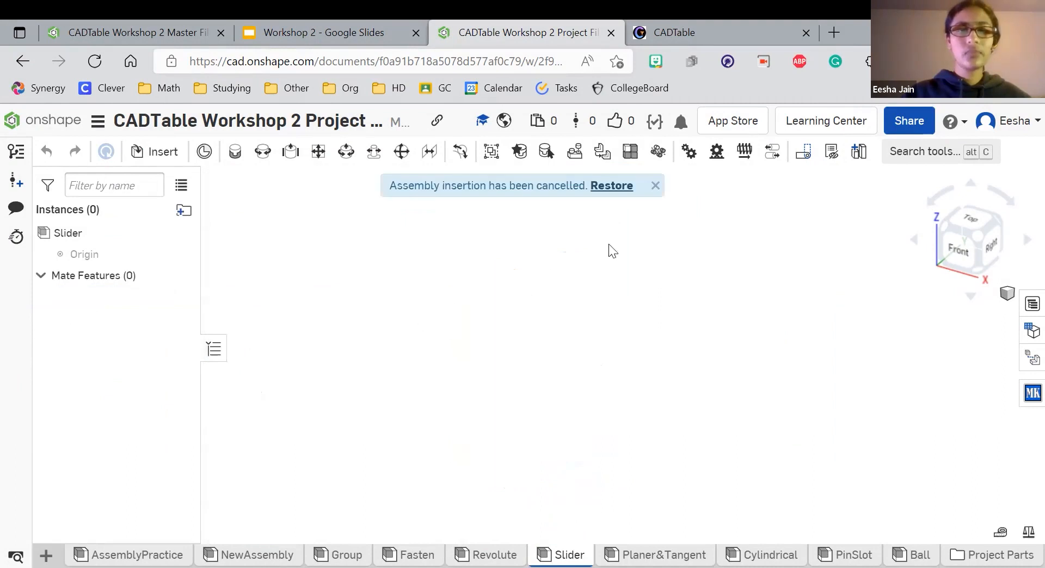
click(611, 186)
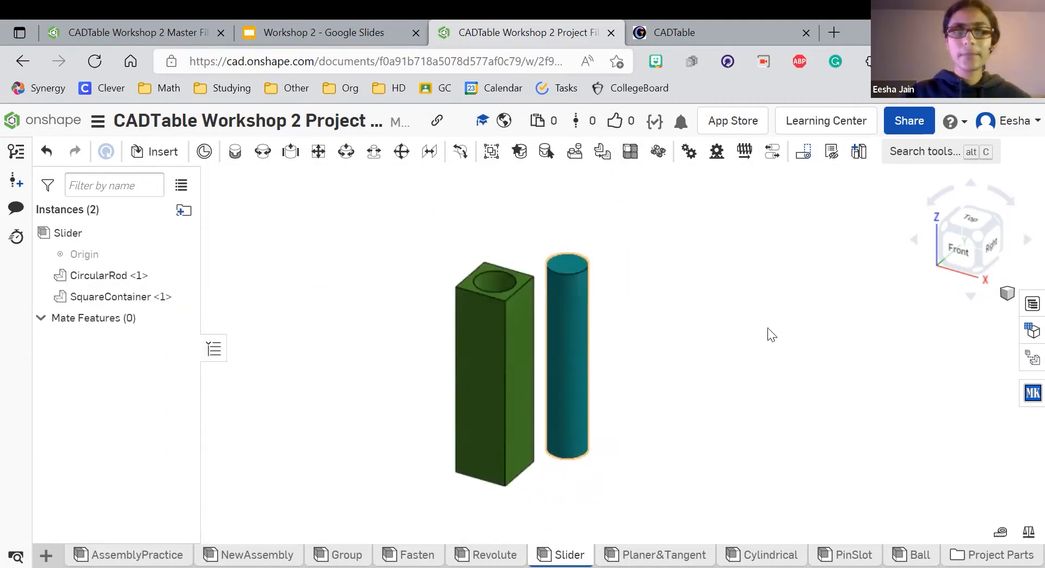
- Spread the CircularRod and SquareContainer apart, show the assembly origin, and position the SquareContainer over the origin
drag(767, 329, 792, 328)
drag(501, 360, 437, 399)
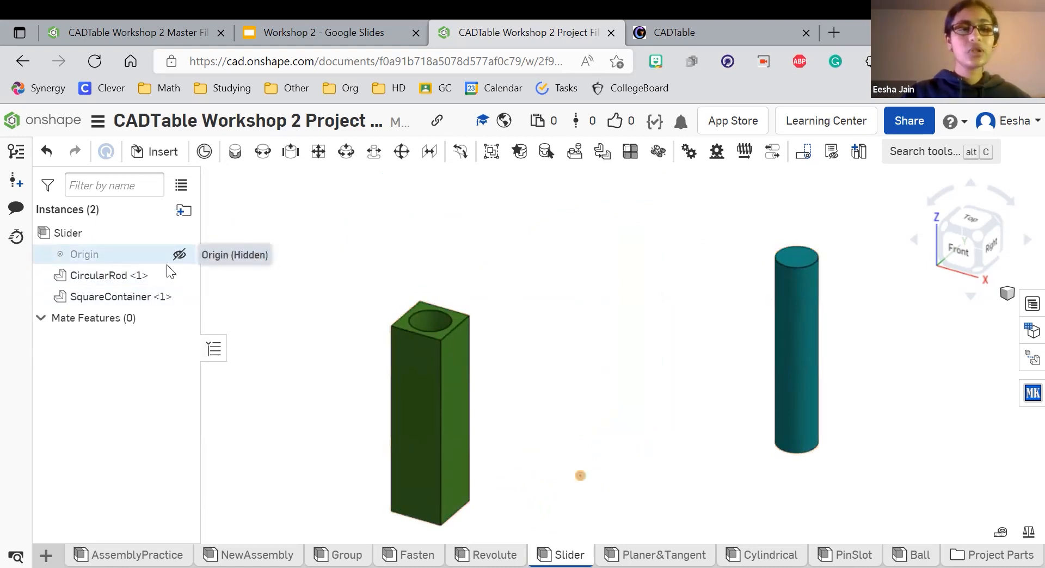
click(179, 254)
drag(476, 422, 574, 408)
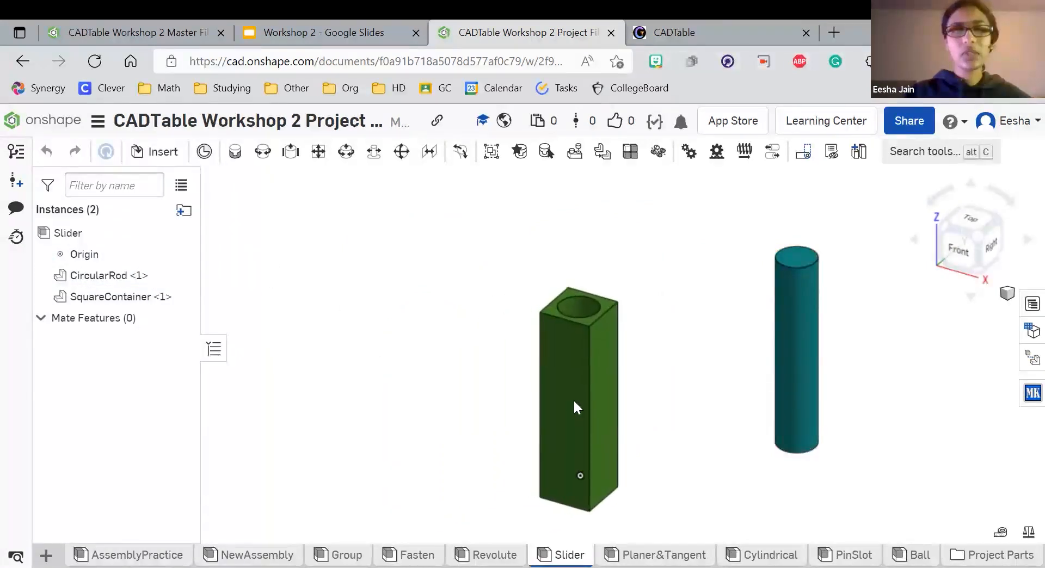
- Fix the SquareContainer in place and try to move it to test the constraint
right_click(129, 297)
click(198, 235)
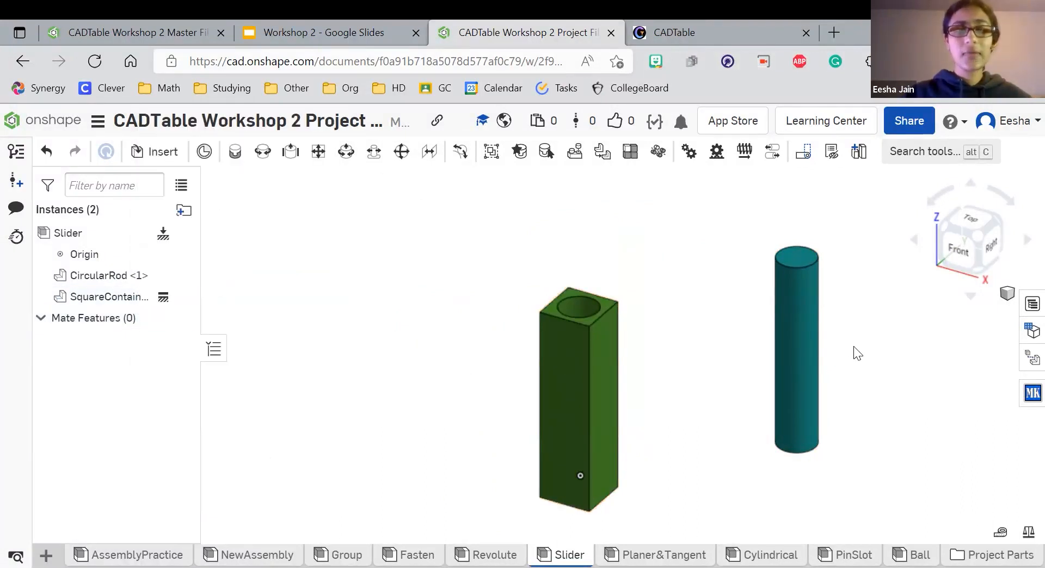
drag(584, 348, 577, 353)
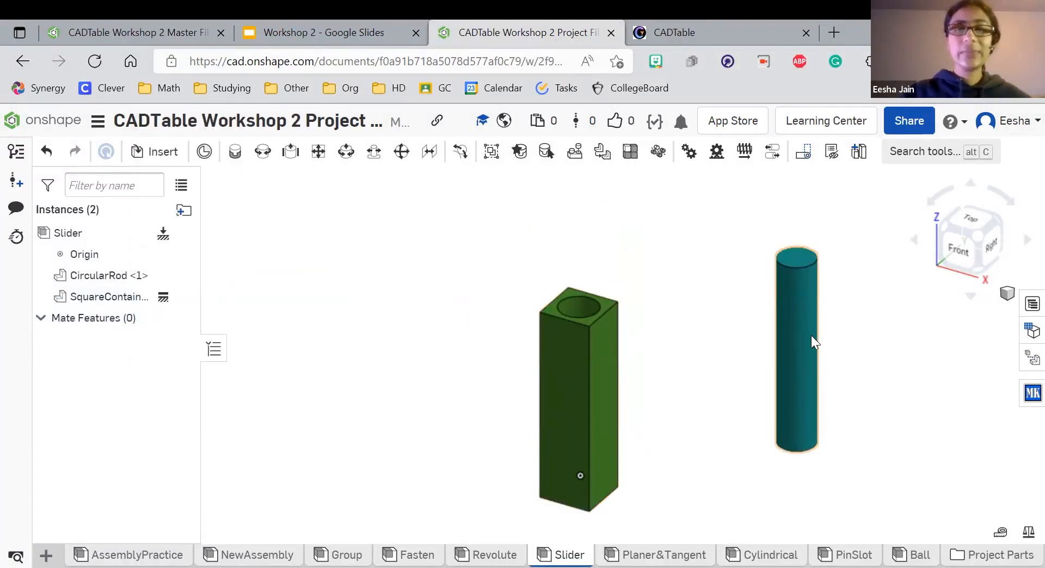
- Switch to the Workshop 2 slides and compare the Revolute Mate and Slider Mate examples
click(348, 32)
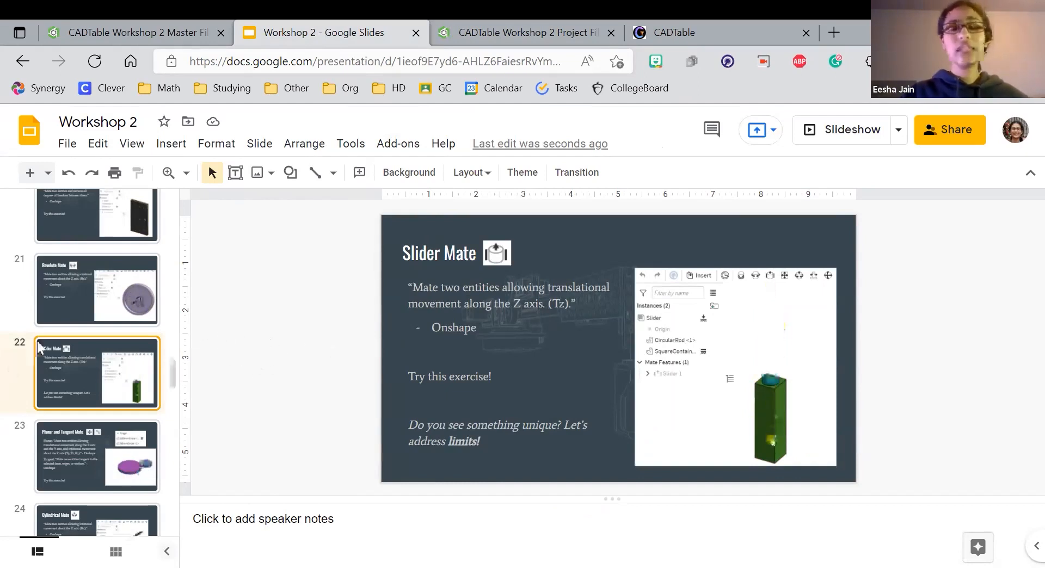
click(102, 321)
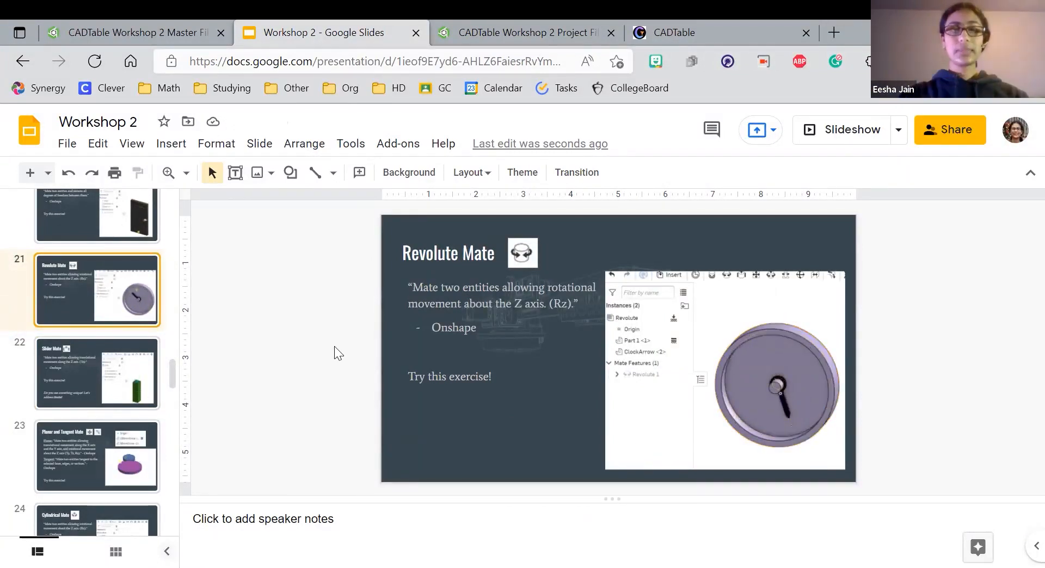
click(119, 358)
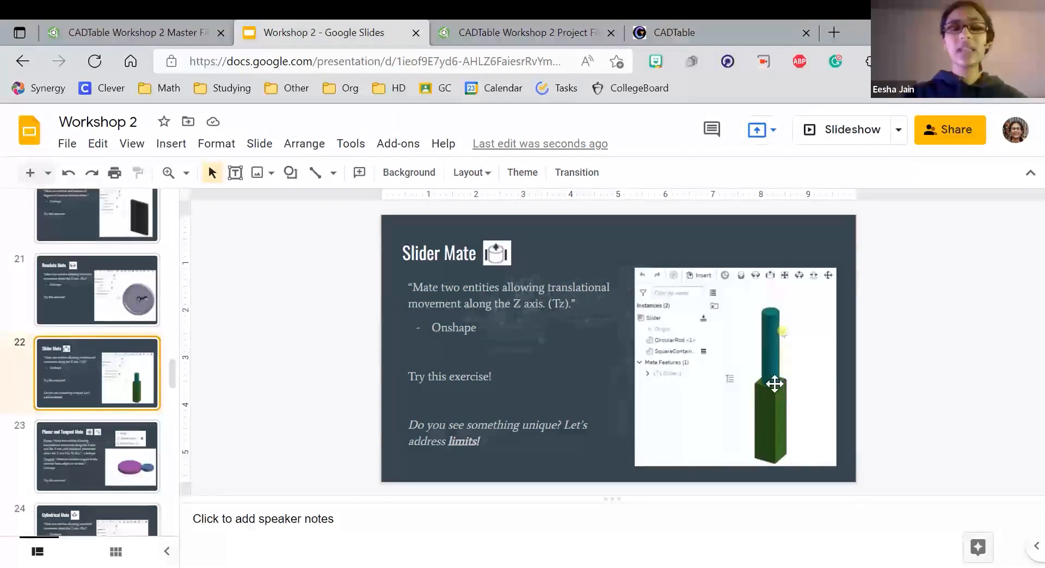
- Back in the Onshape project, create a Slider mate between the CircularRod's top circular edge and the SquareContainer's top hole edge
click(460, 47)
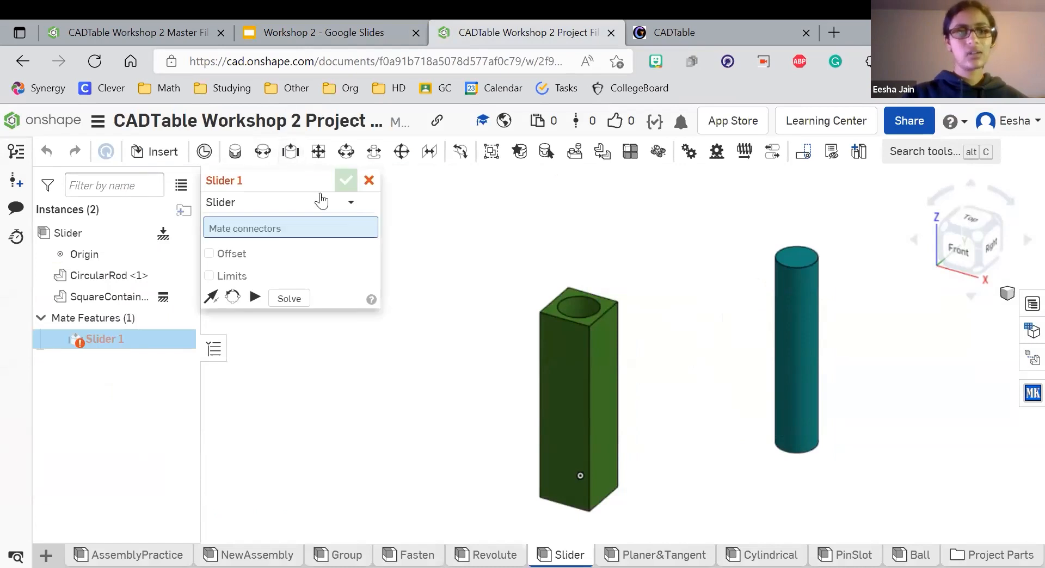
scroll(801, 275, up, 5)
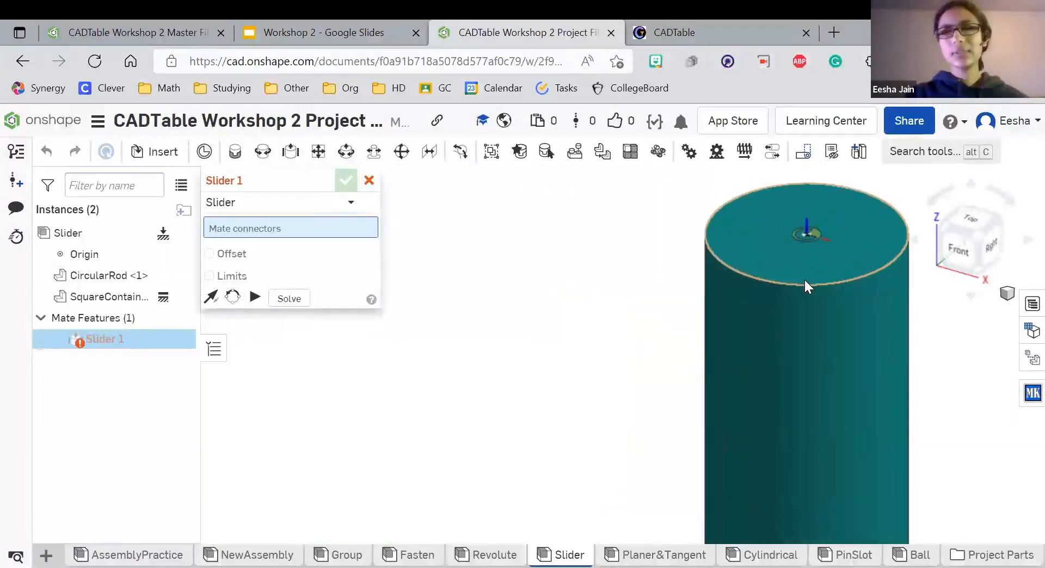
click(810, 290)
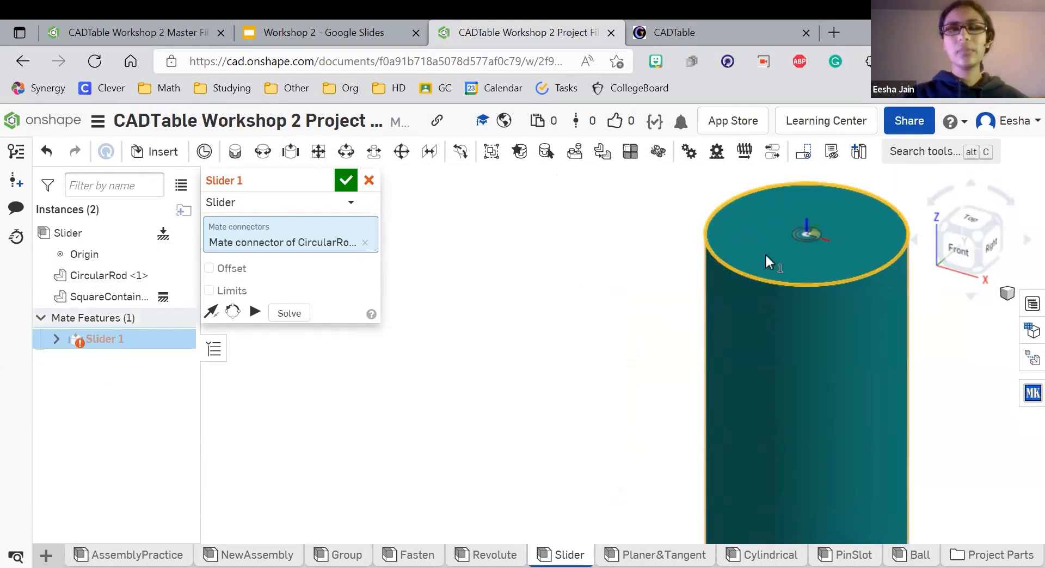
scroll(768, 264, down, 5)
scroll(619, 303, up, 6)
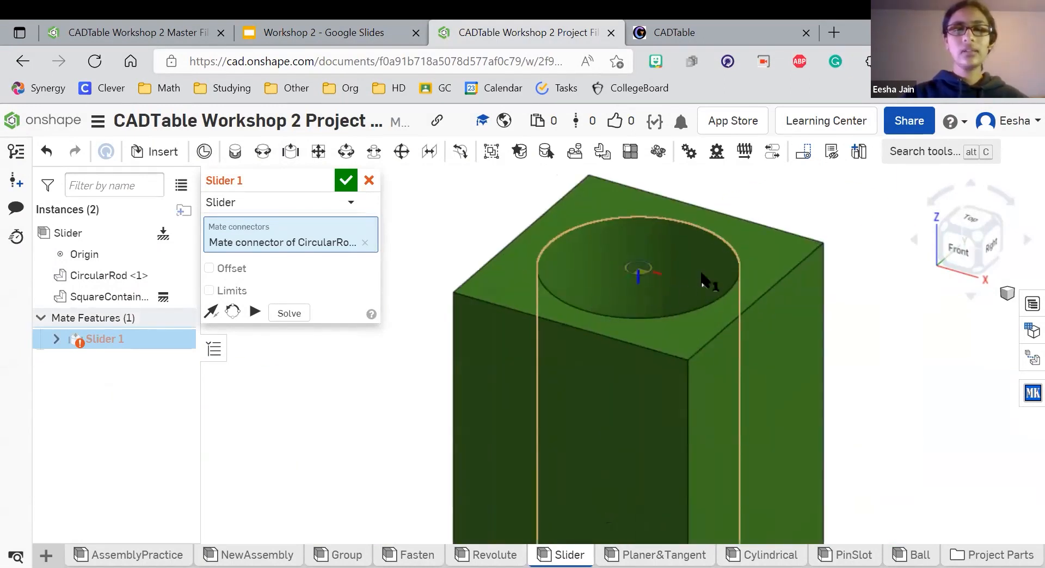
scroll(629, 214, up, 3)
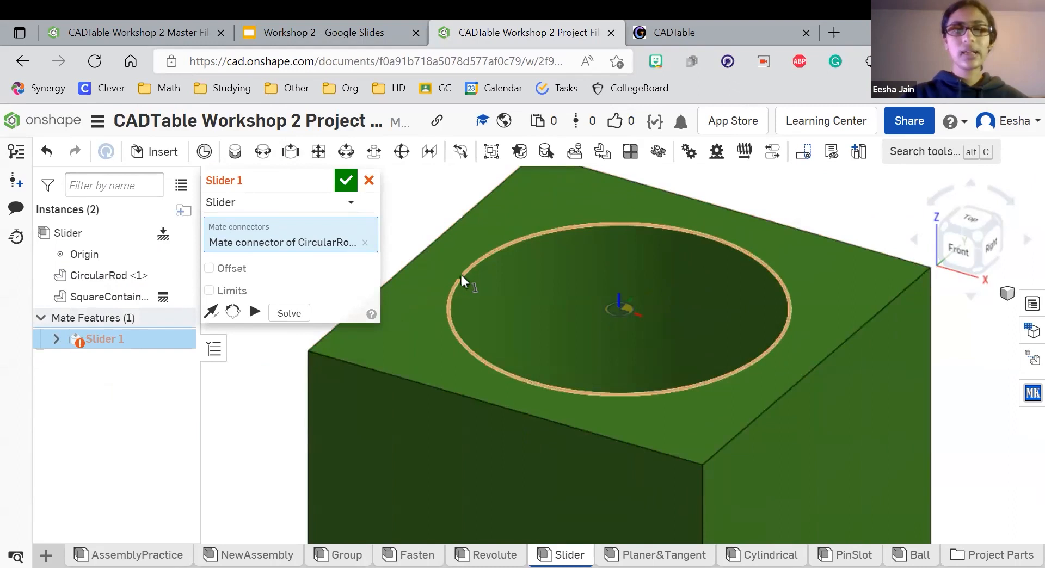
click(461, 275)
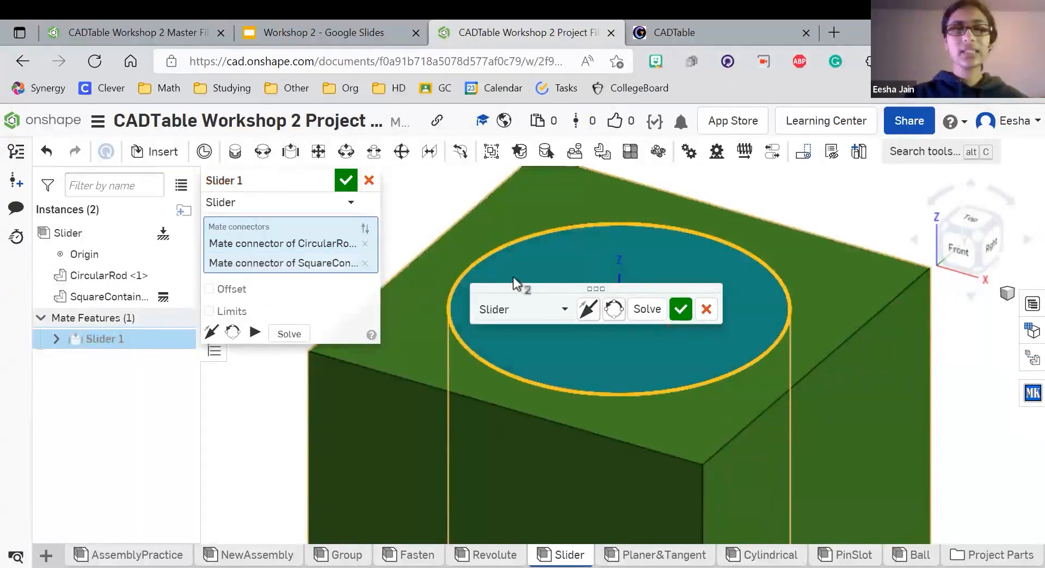
- Flip the Slider mate's primary axis and flip it back to compare the two rod directions
scroll(461, 223, down, 5)
scroll(462, 223, down, 5)
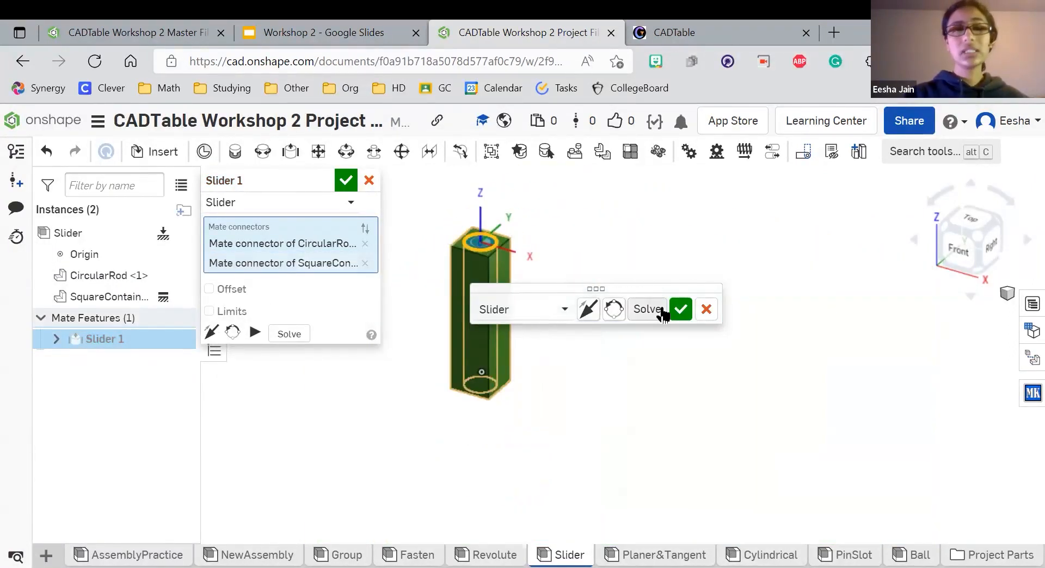
click(585, 308)
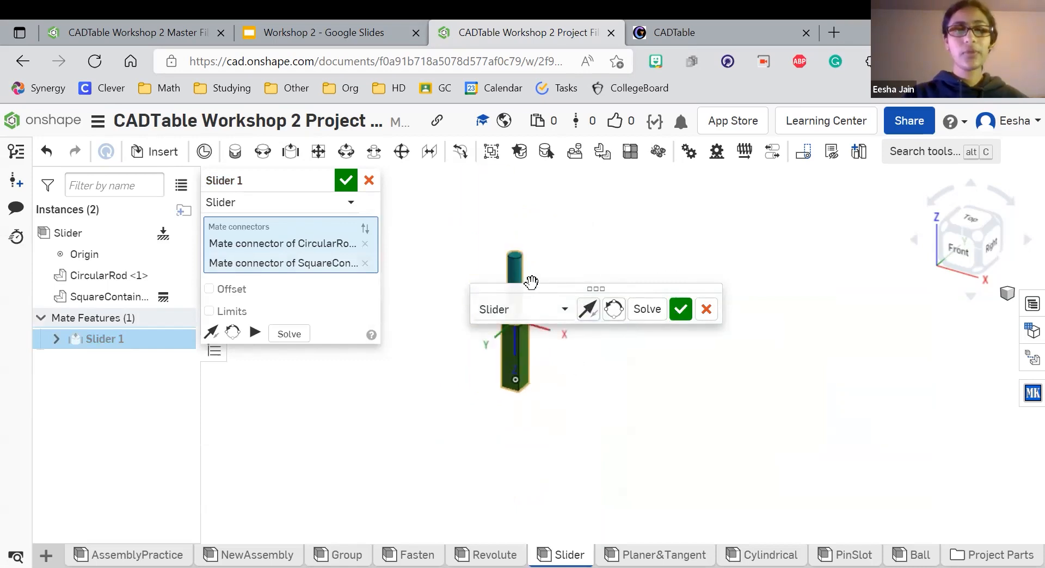
click(588, 309)
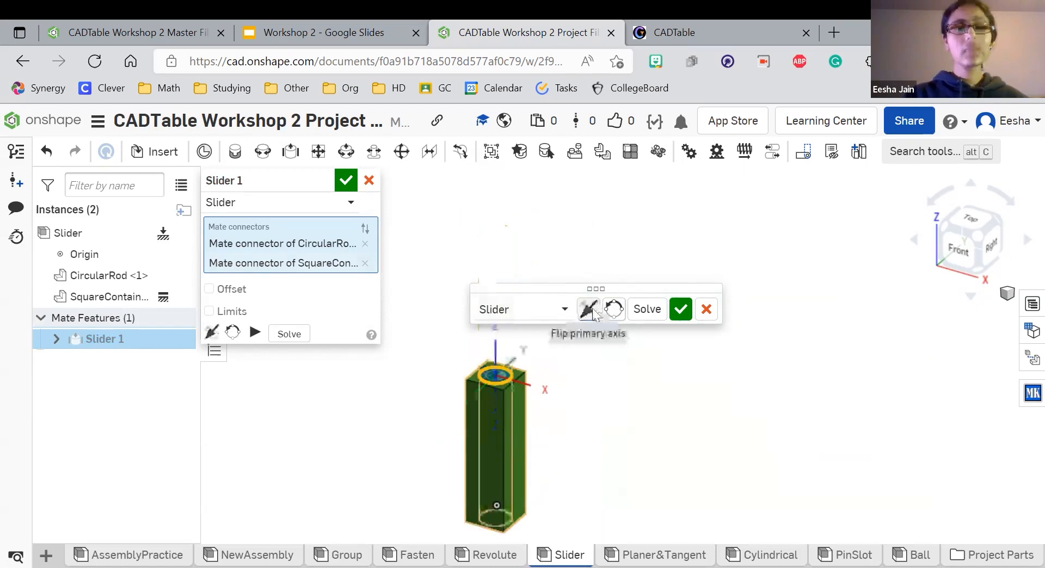
- Flip the Slider mate's primary axis so the CircularRod extends above the SquareContainer, accept the mate, and slide the rod to test it
click(588, 309)
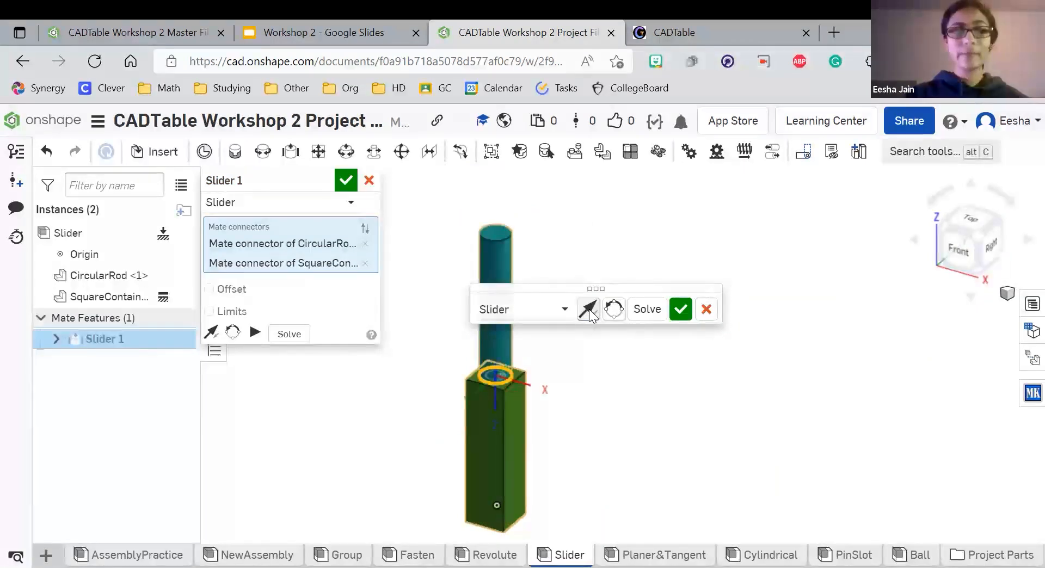
click(680, 309)
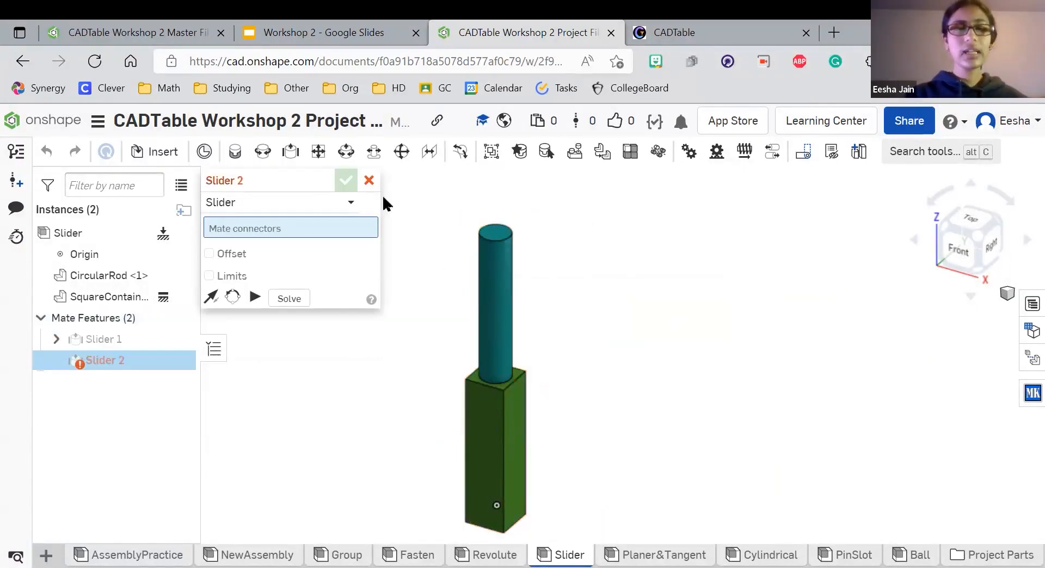
click(369, 181)
scroll(490, 275, down, 3)
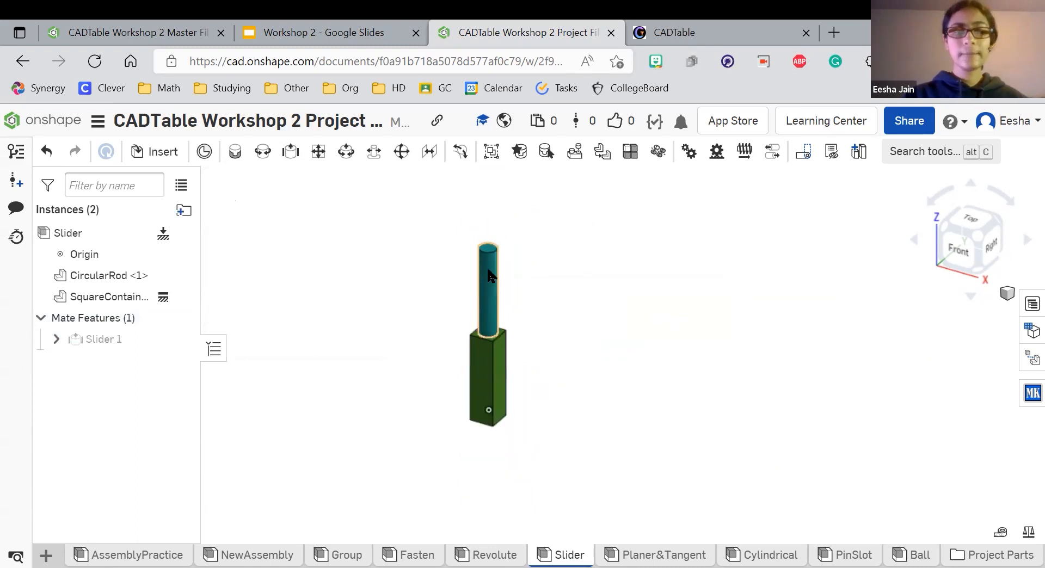
drag(495, 213, 494, 263)
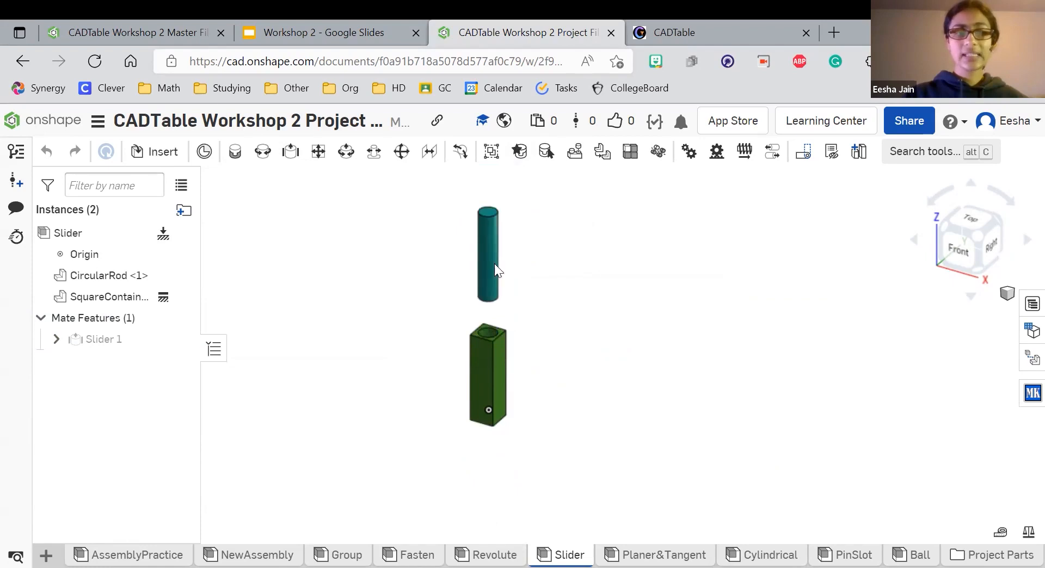
- Switch to the Workshop 2 slides to review the Slider Mate exercise's note on limits, and return to the Onshape project
click(327, 32)
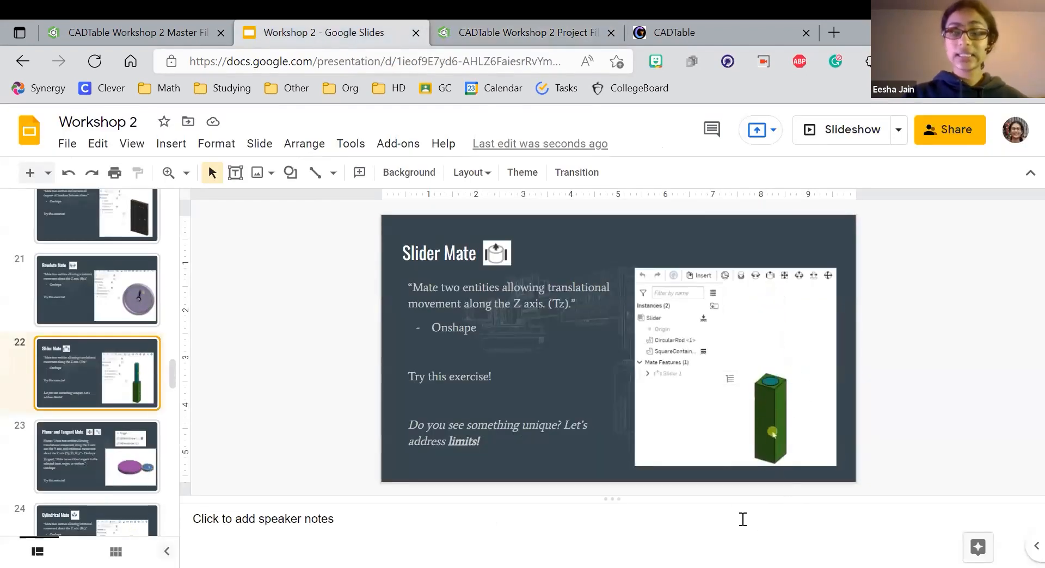
click(462, 39)
scroll(506, 324, up, 3)
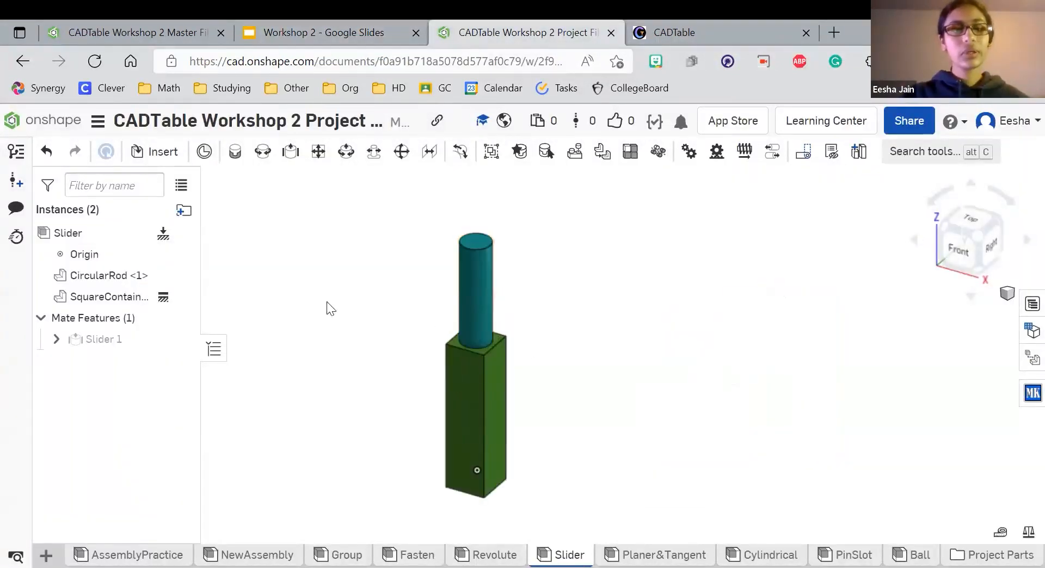
- Enable limits on the existing Slider mate with a maximum Z distance of 0 mm, and slide the CircularRod to test them
right_click(98, 345)
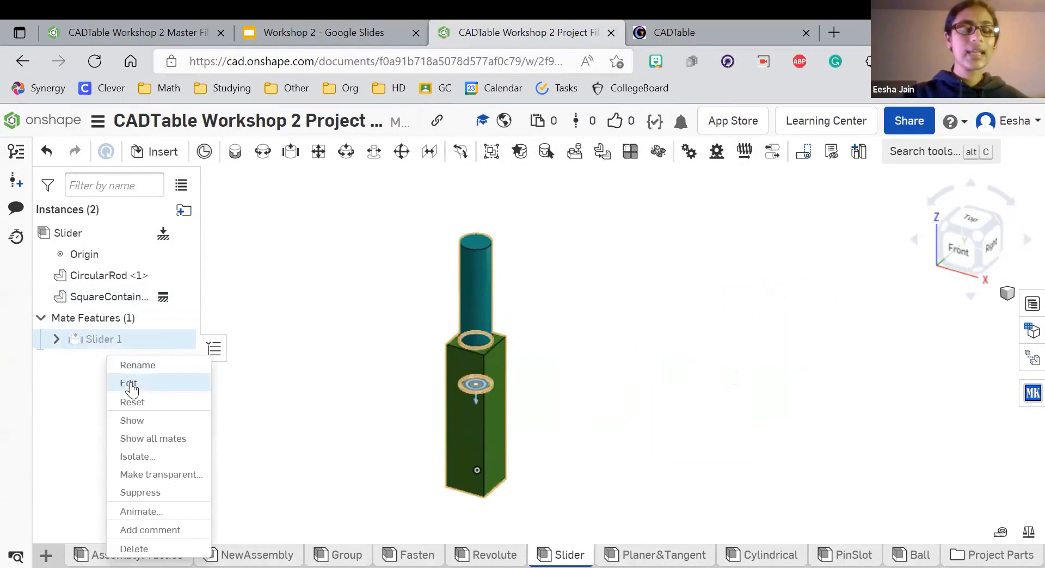
click(125, 381)
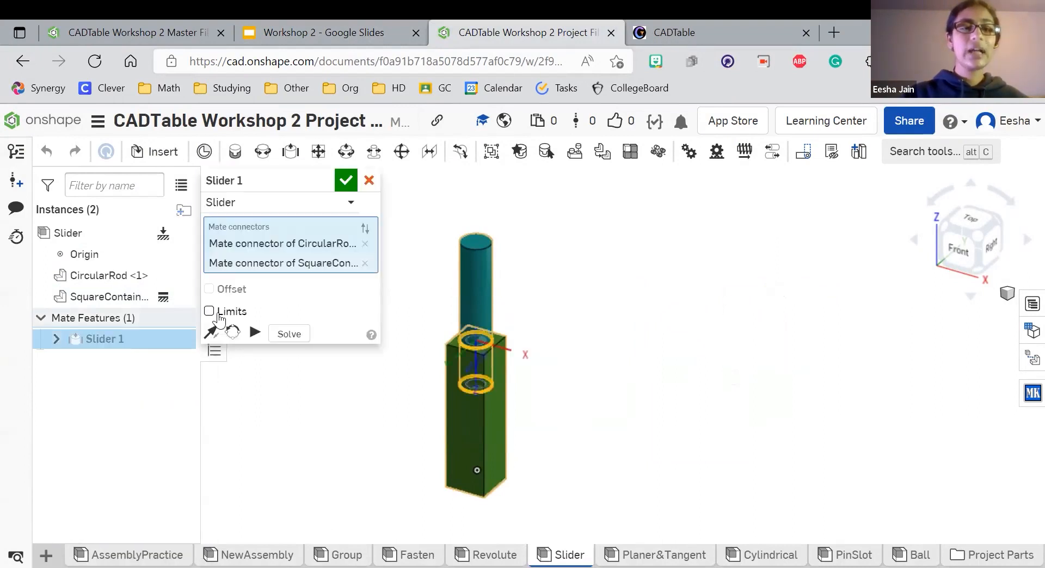
click(210, 311)
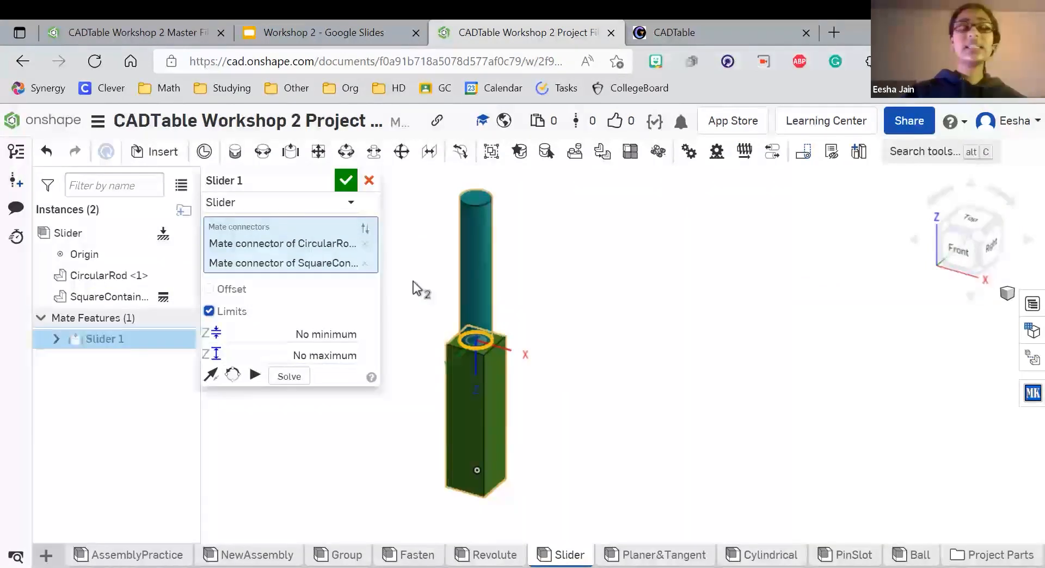
scroll(641, 329, down, 3)
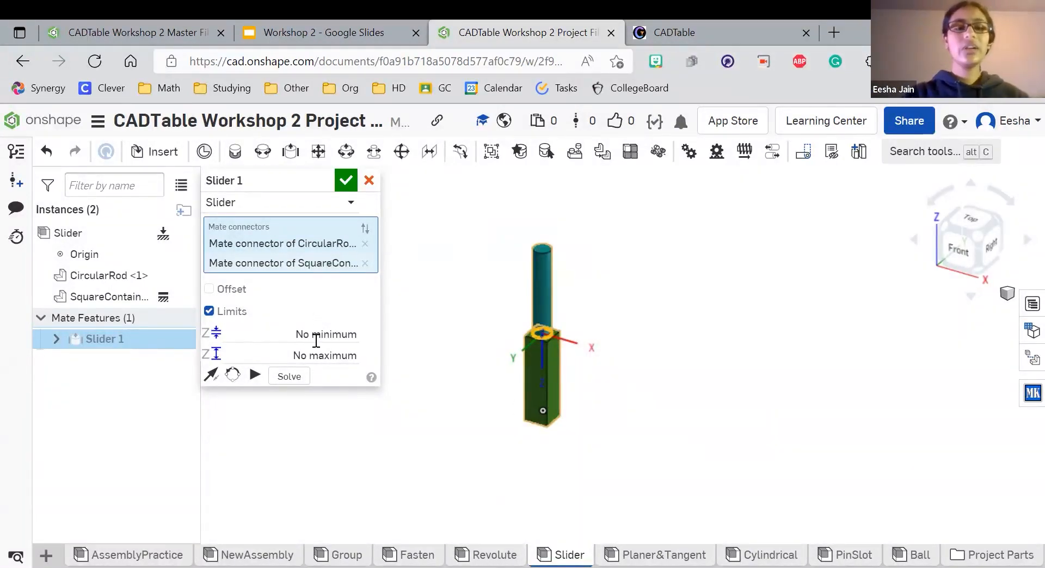
click(347, 347)
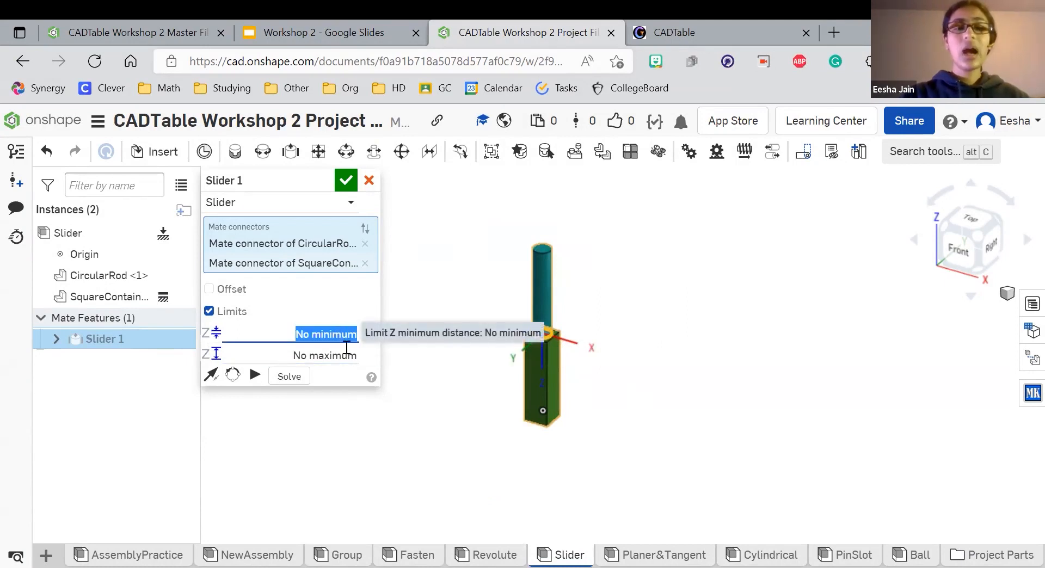
click(339, 356)
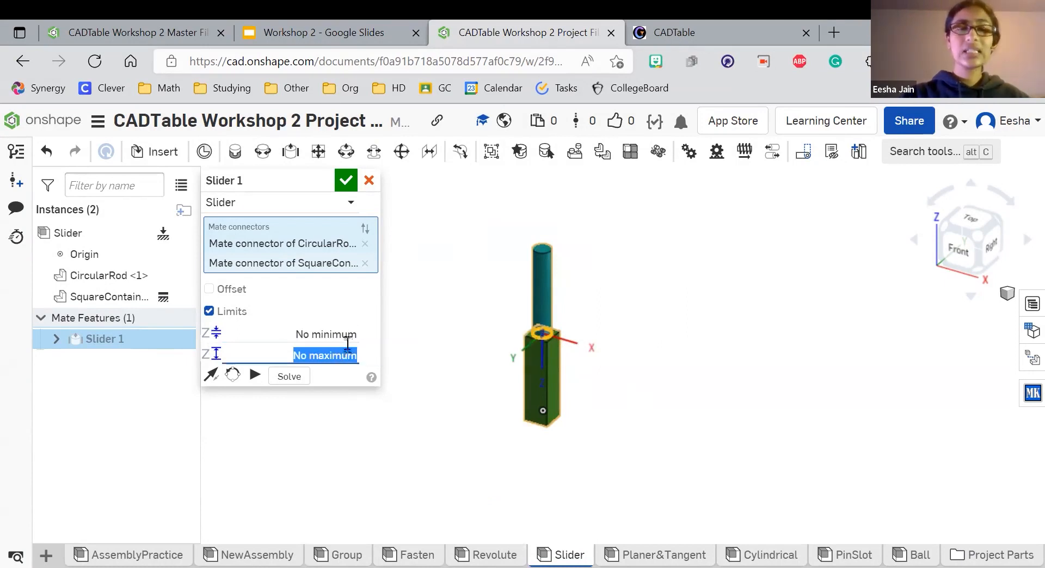
text(0)
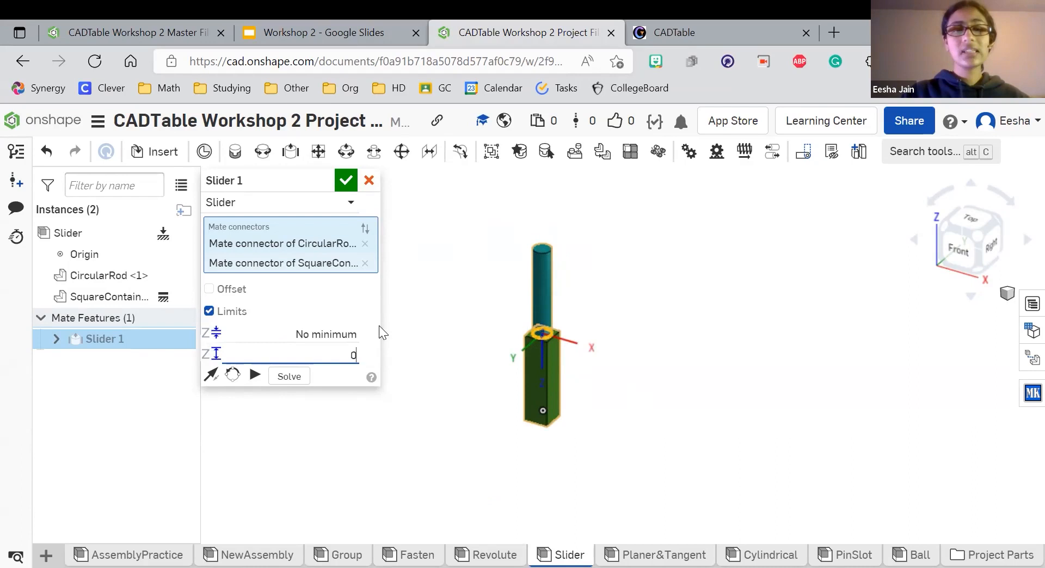
click(322, 327)
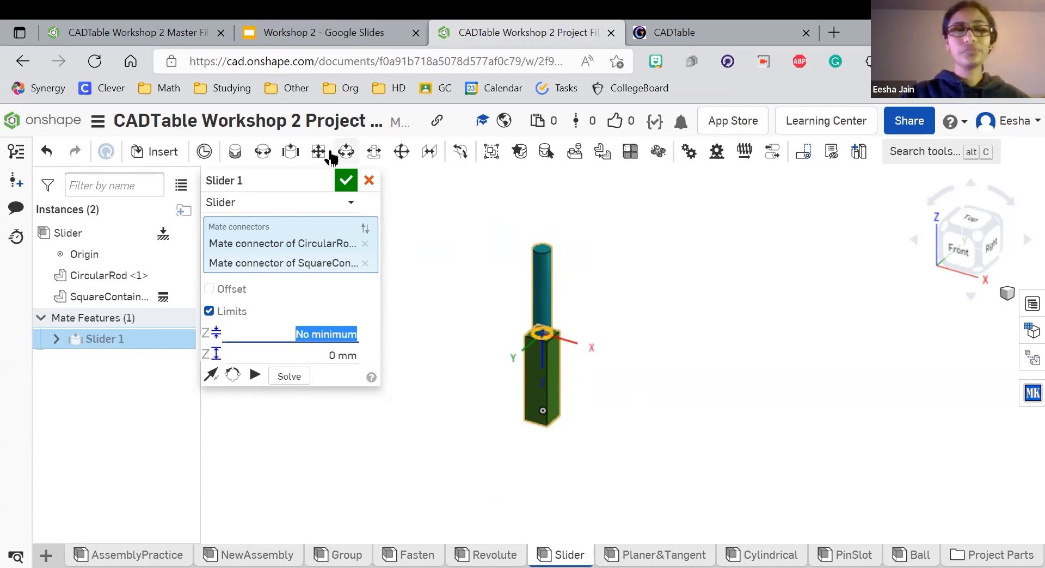
click(345, 180)
drag(546, 300, 548, 435)
drag(514, 201, 515, 387)
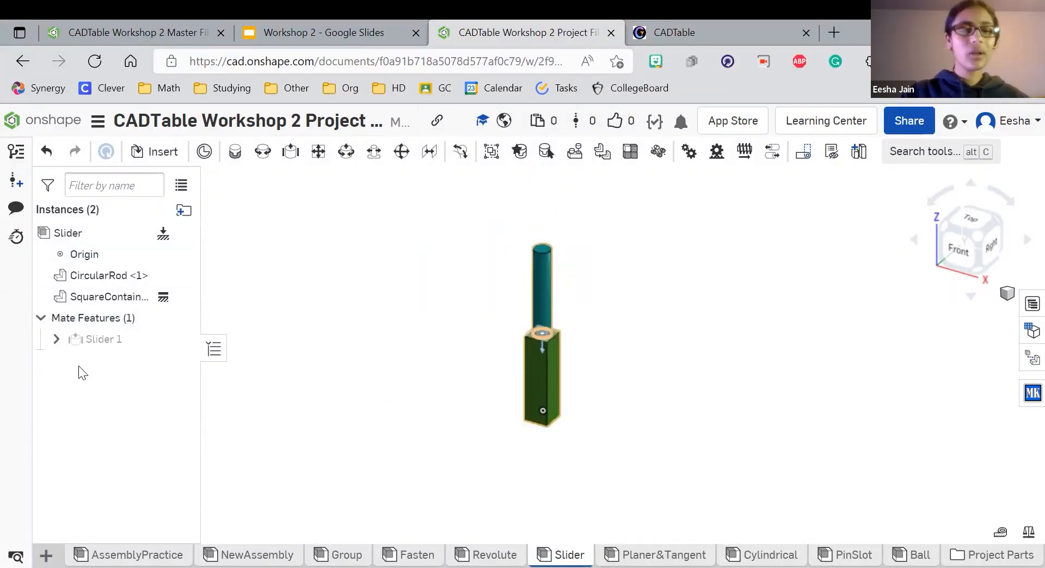
- Set the Slider mate's minimum Z limit to 0 mm, clear its maximum limit, and move the CircularRod to test the range
right_click(101, 340)
click(120, 373)
click(327, 334)
text(0)
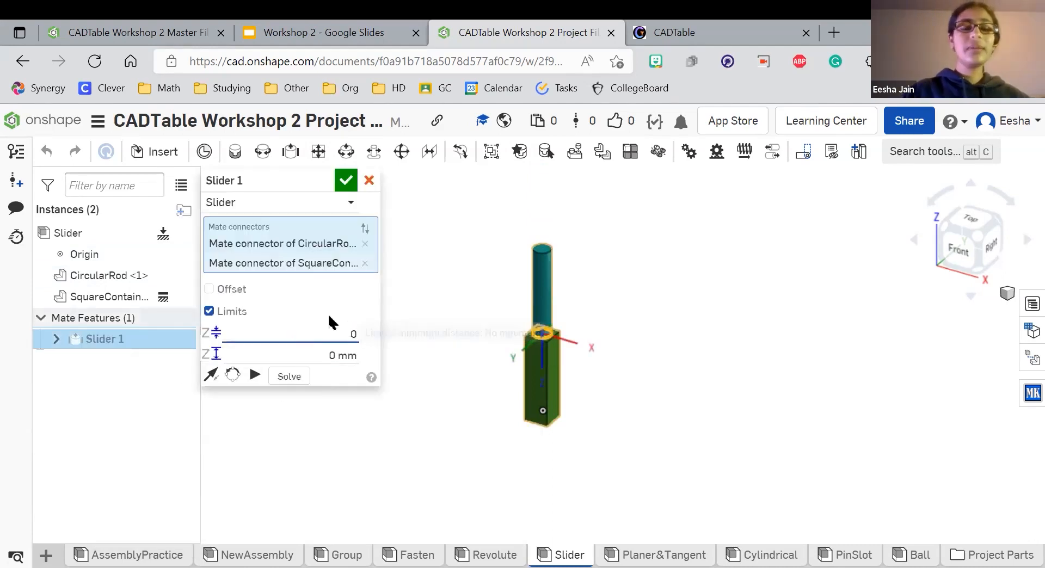
click(354, 356)
key(BackSpace)
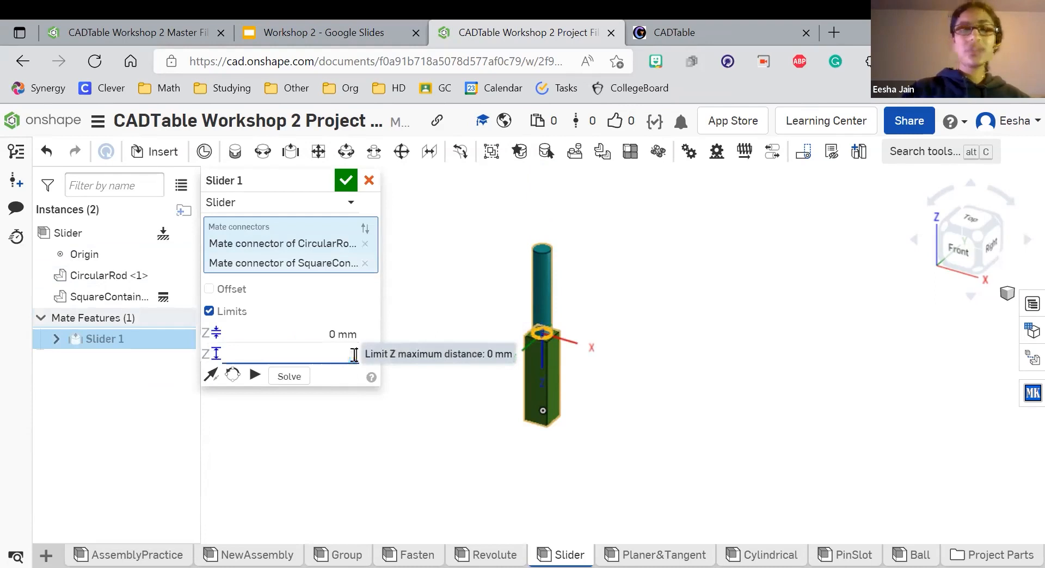
click(349, 333)
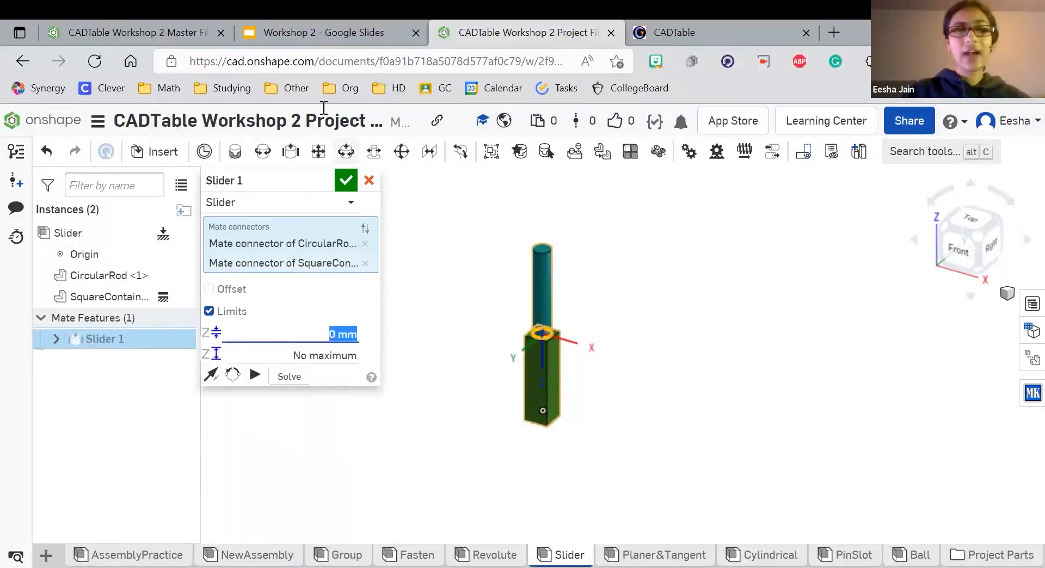
click(346, 180)
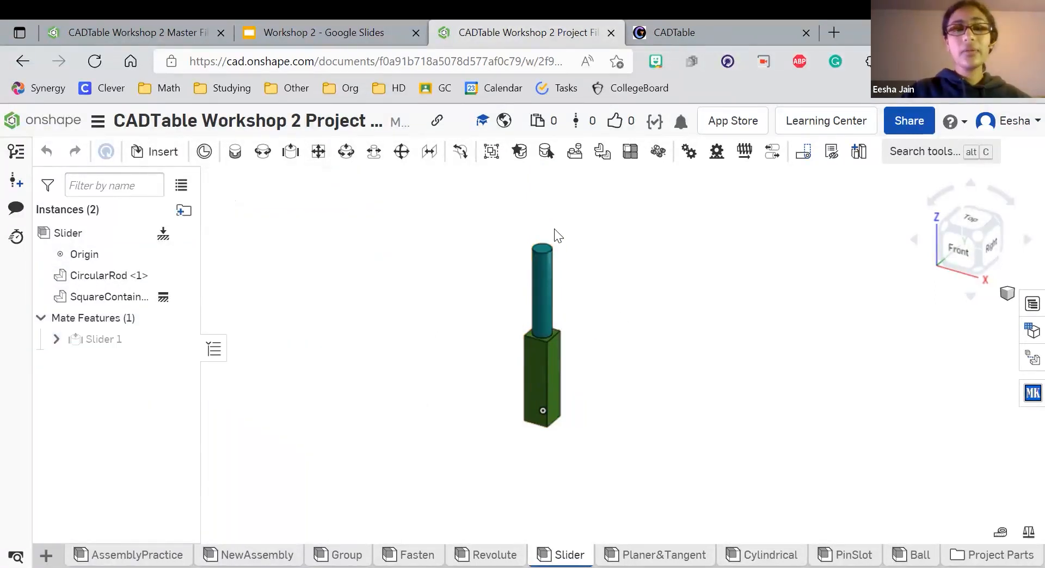
drag(540, 275, 610, 256)
drag(589, 409, 561, 291)
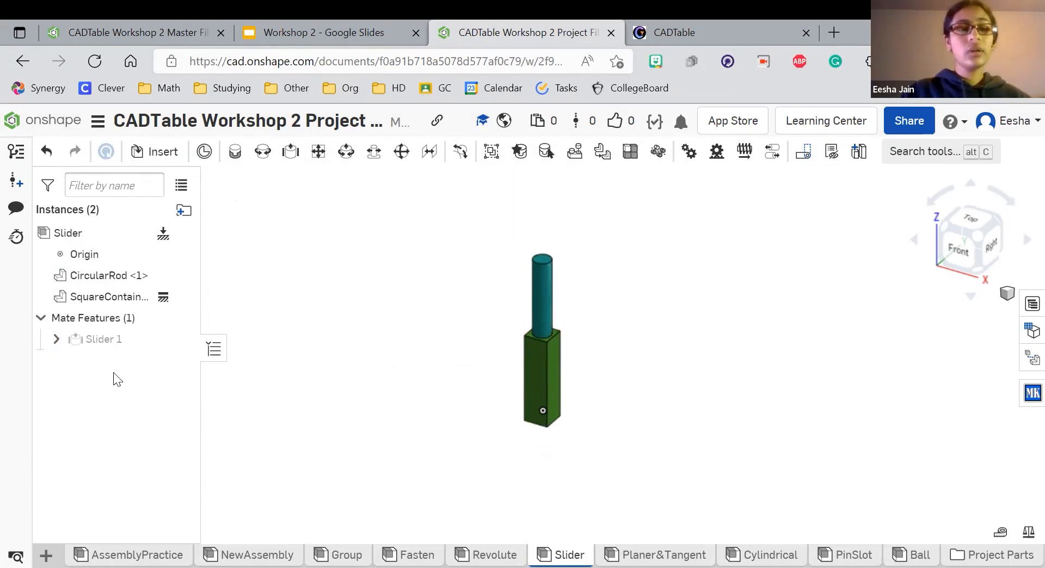
- Set the Slider mate's maximum Z limit to 300 mm, solve it, and animate its degree of freedom
right_click(124, 338)
click(152, 378)
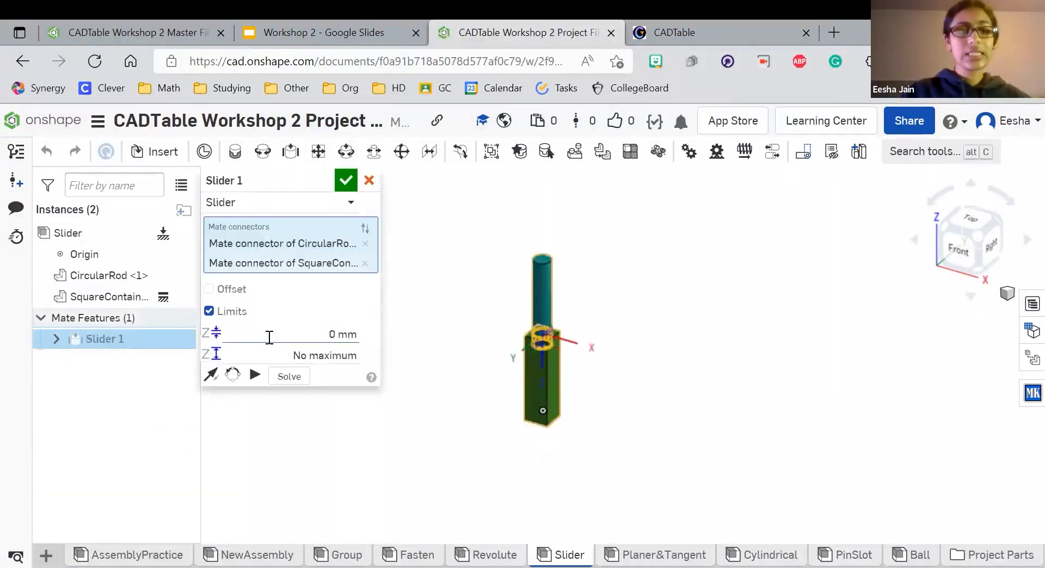
click(319, 356)
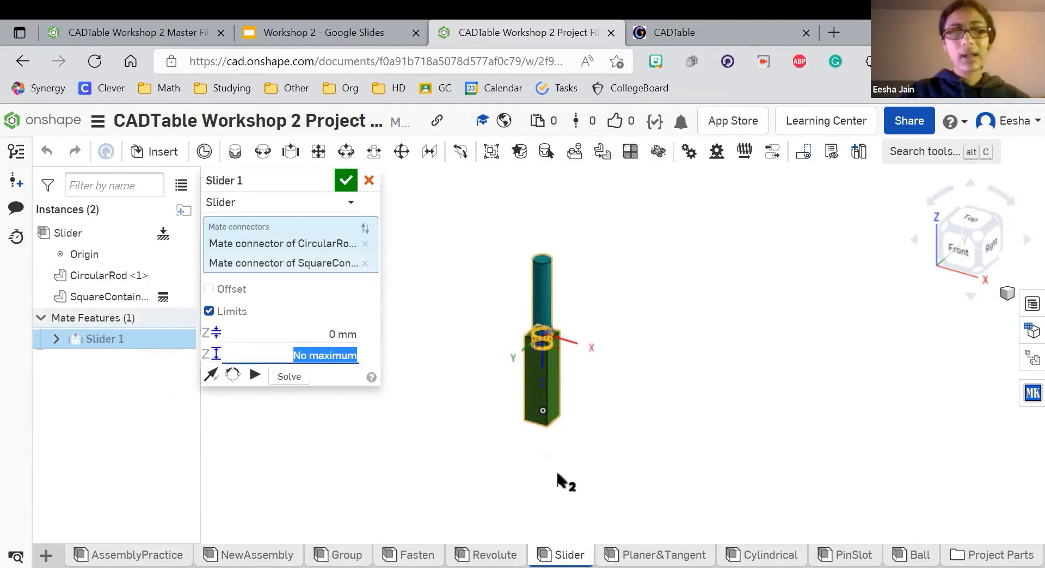
text(300)
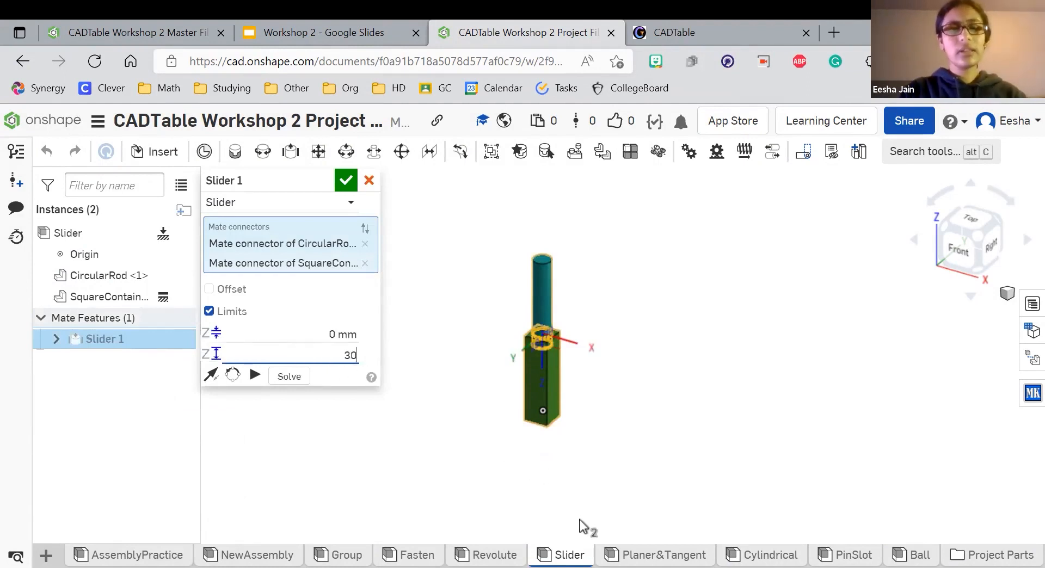
key(Return)
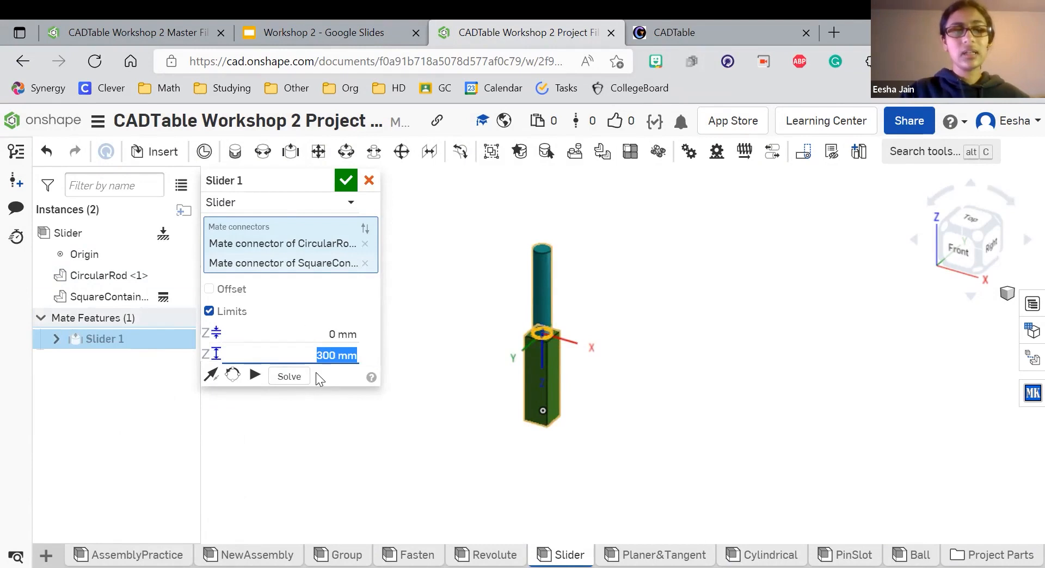
click(286, 380)
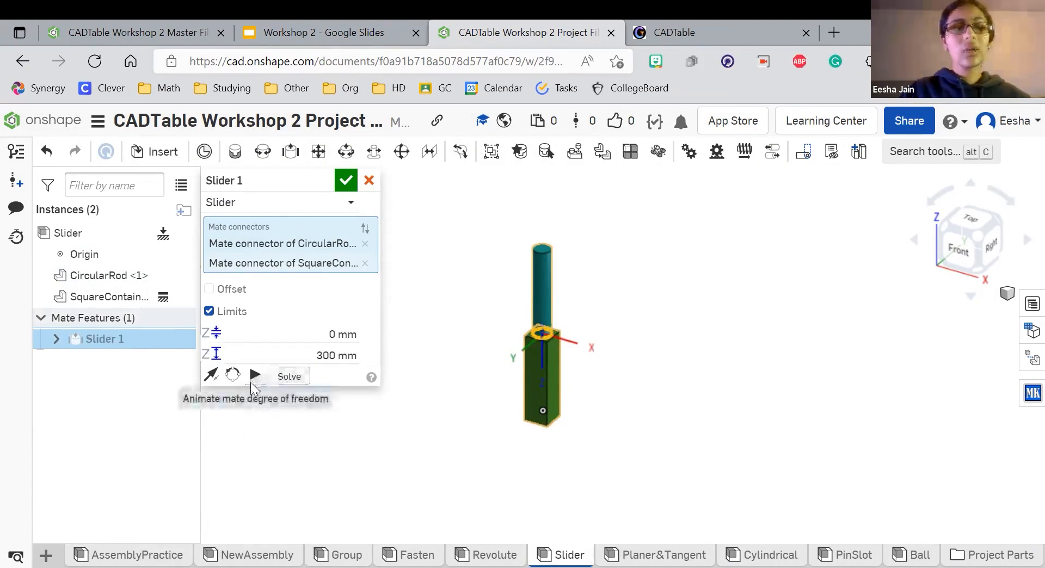
click(254, 375)
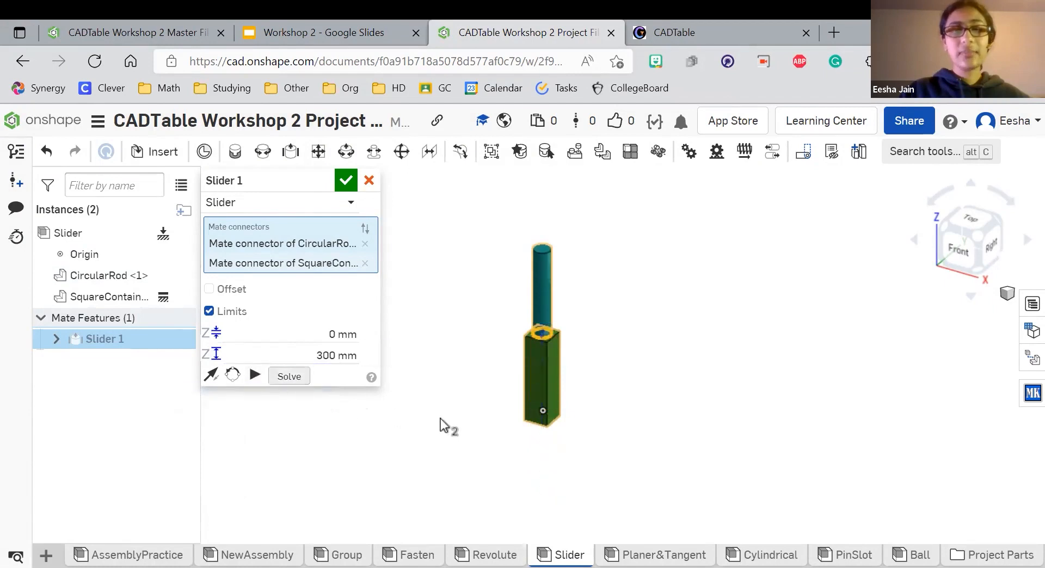
- Set the Slider mate's maximum Z limit to 150 mm, animate the mate, and accept the change
click(335, 362)
text(150)
click(346, 306)
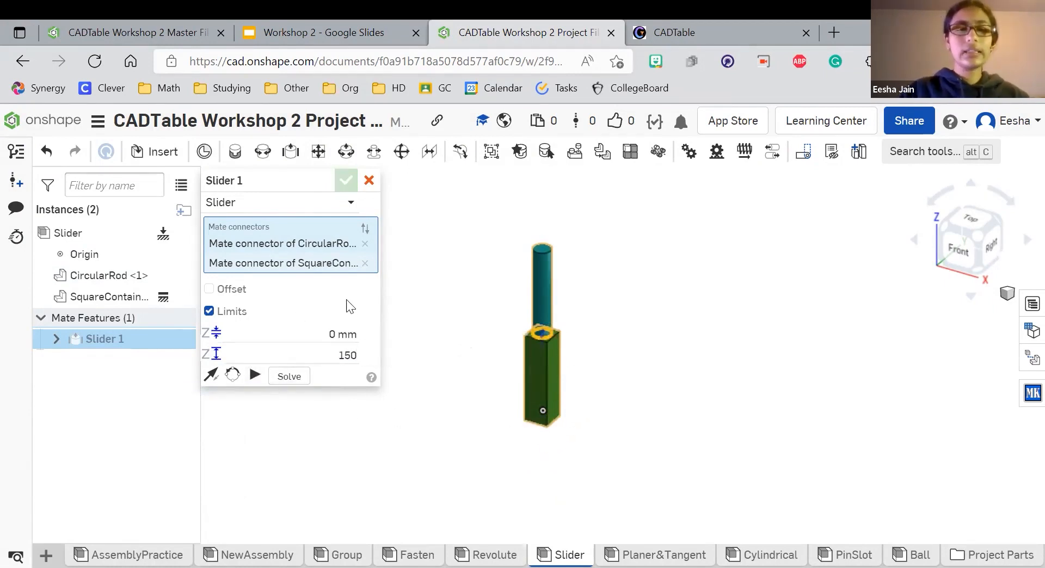
click(256, 375)
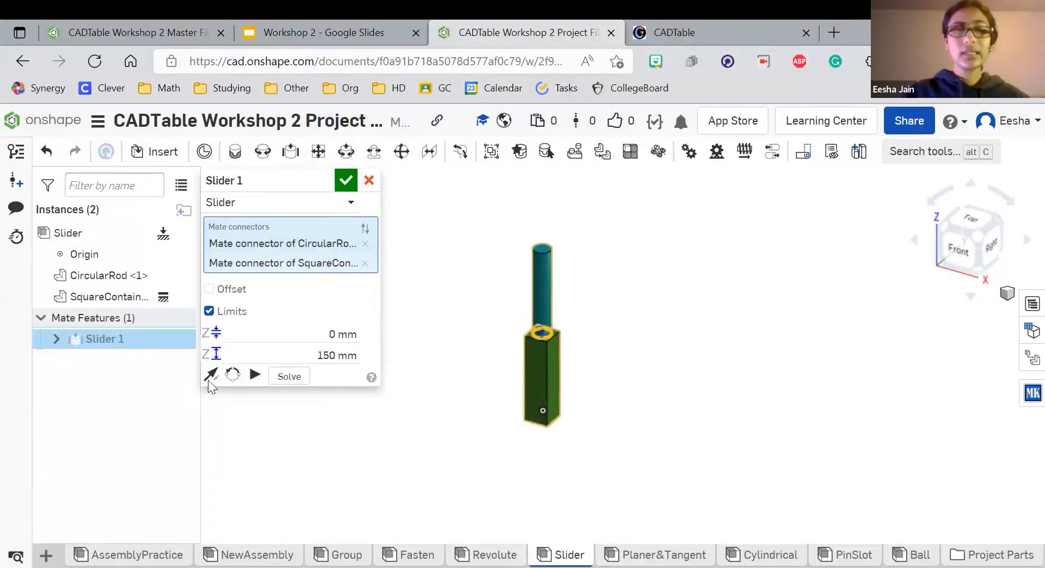
click(347, 182)
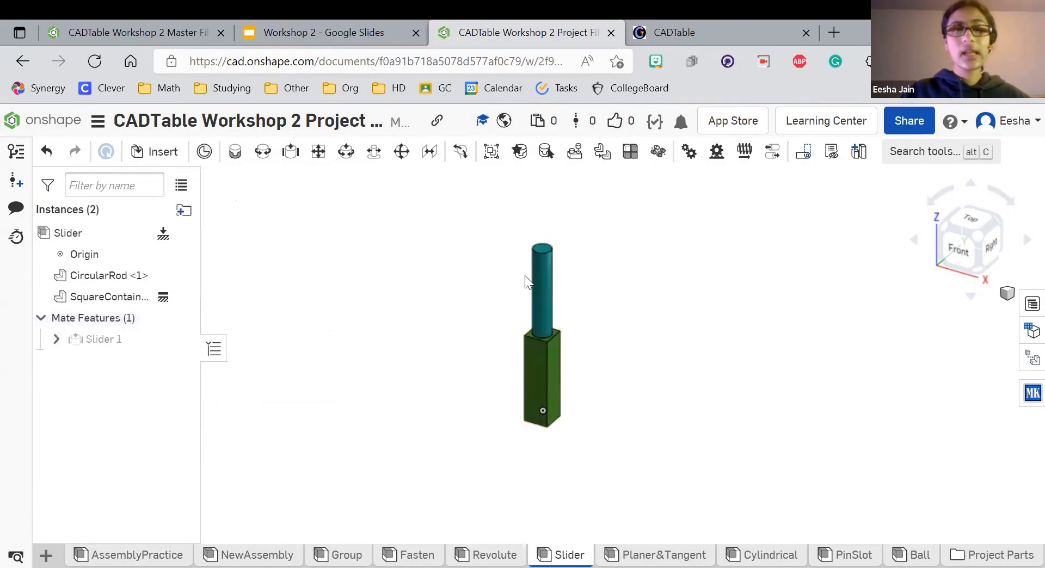
- Move the CircularRod up and down in the SquareContainer to test the Slider mate's limits
drag(572, 321, 500, 187)
drag(547, 394, 548, 264)
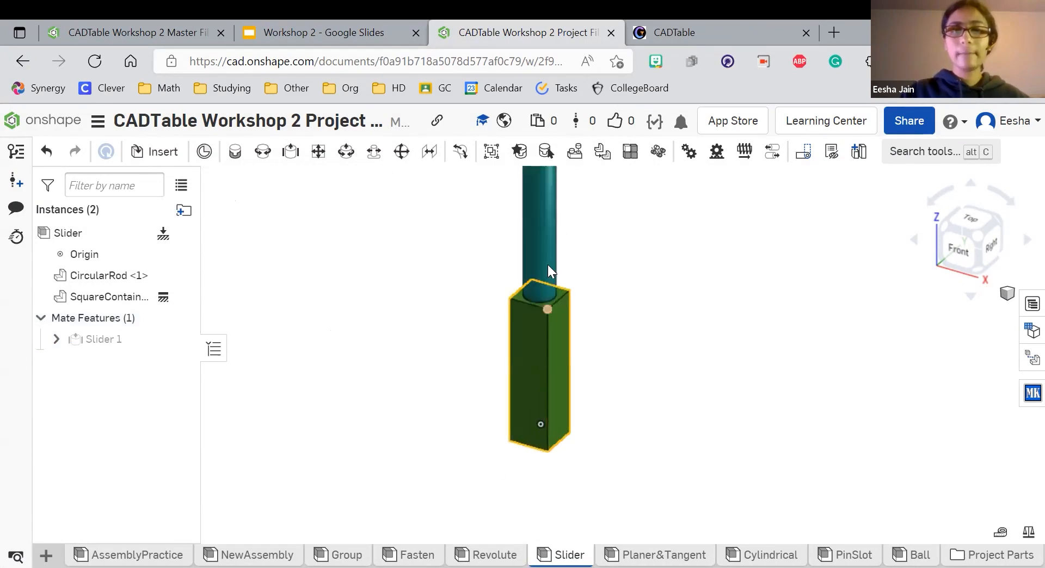
scroll(561, 229, up, 5)
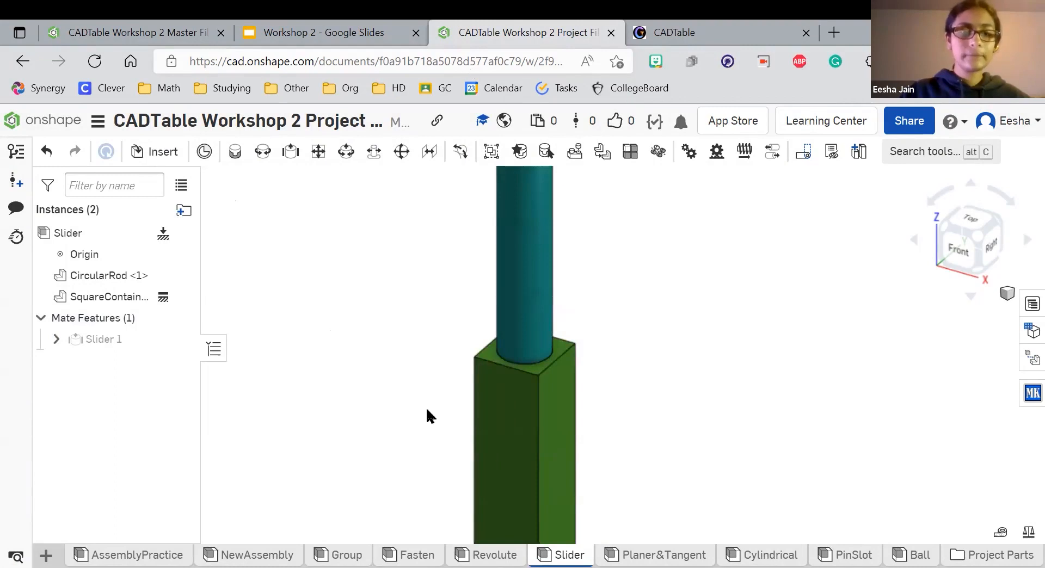
scroll(427, 415, down, 3)
scroll(490, 387, down, 5)
scroll(381, 430, up, 5)
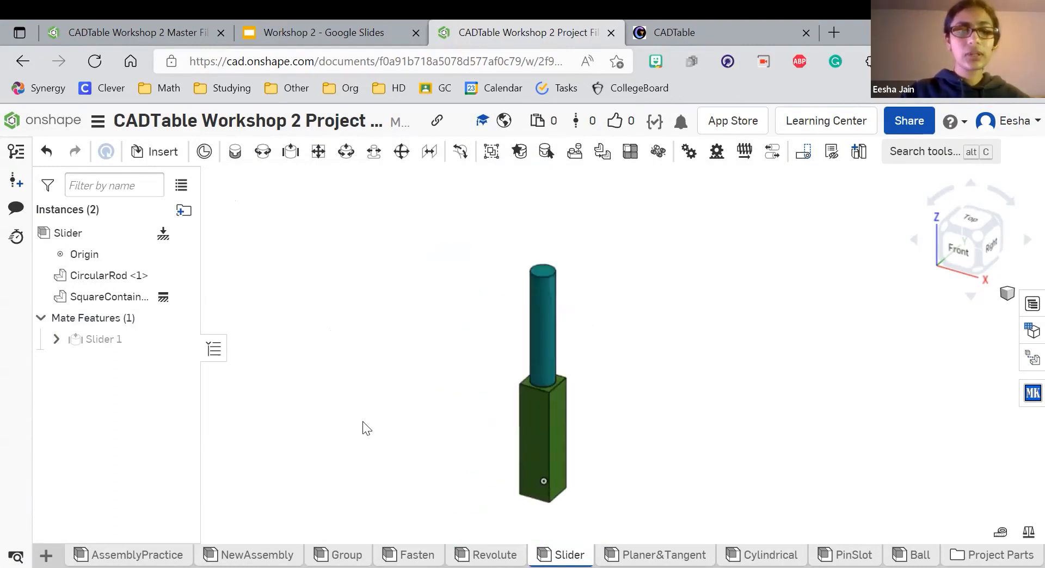
drag(601, 283, 550, 120)
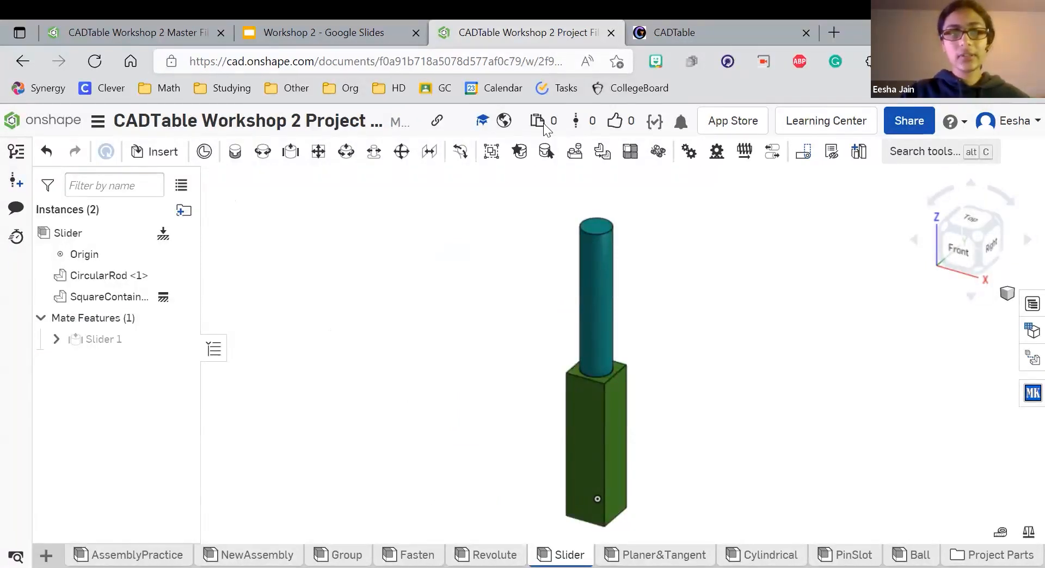
scroll(354, 251, down, 3)
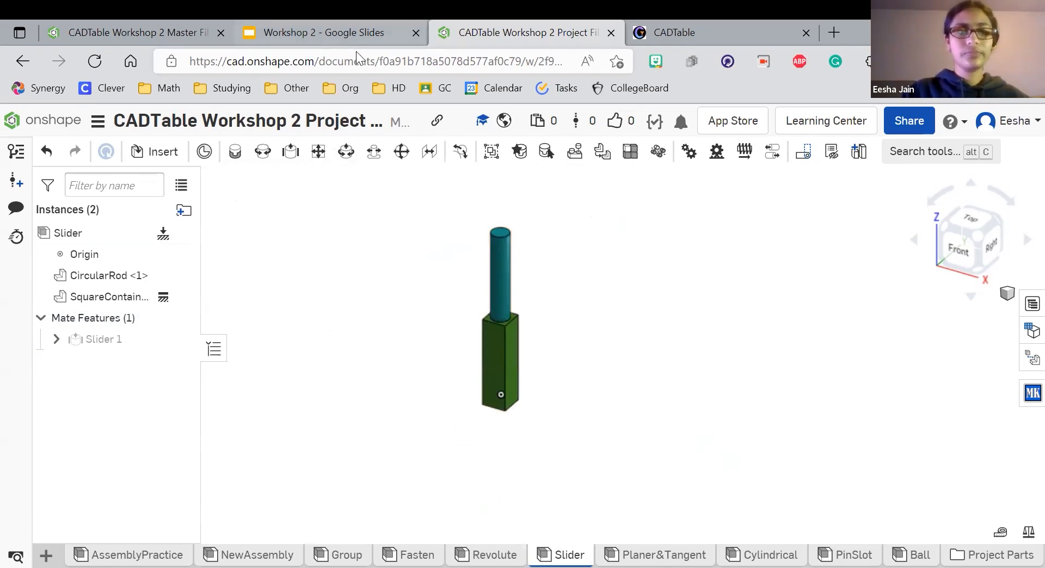
- Show the Planar and Tangent Mate slide in the Workshop 2 Google Slides presentation and close the CADTable website
click(349, 32)
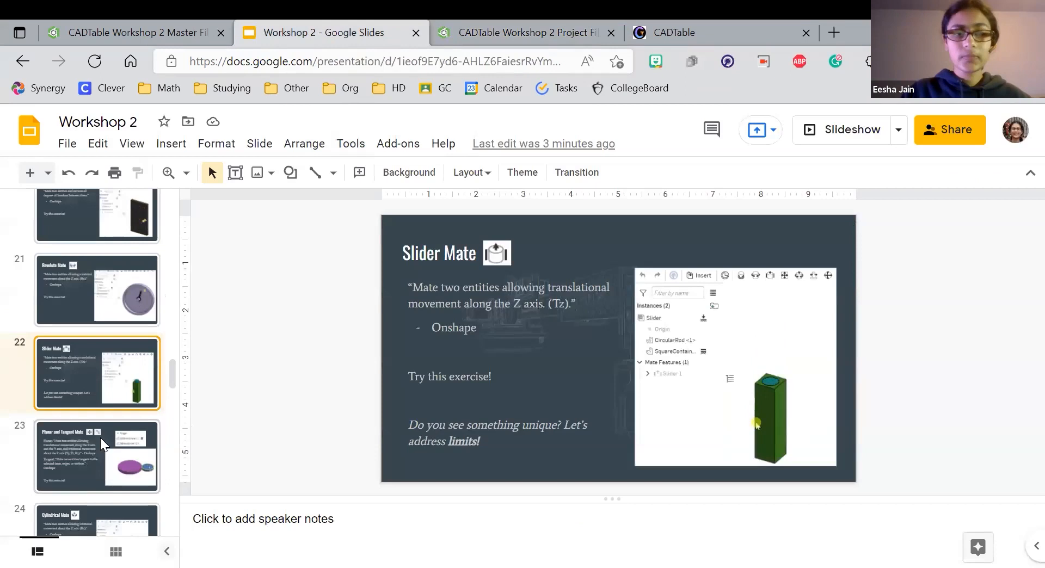
scroll(100, 445, down, 1)
click(118, 391)
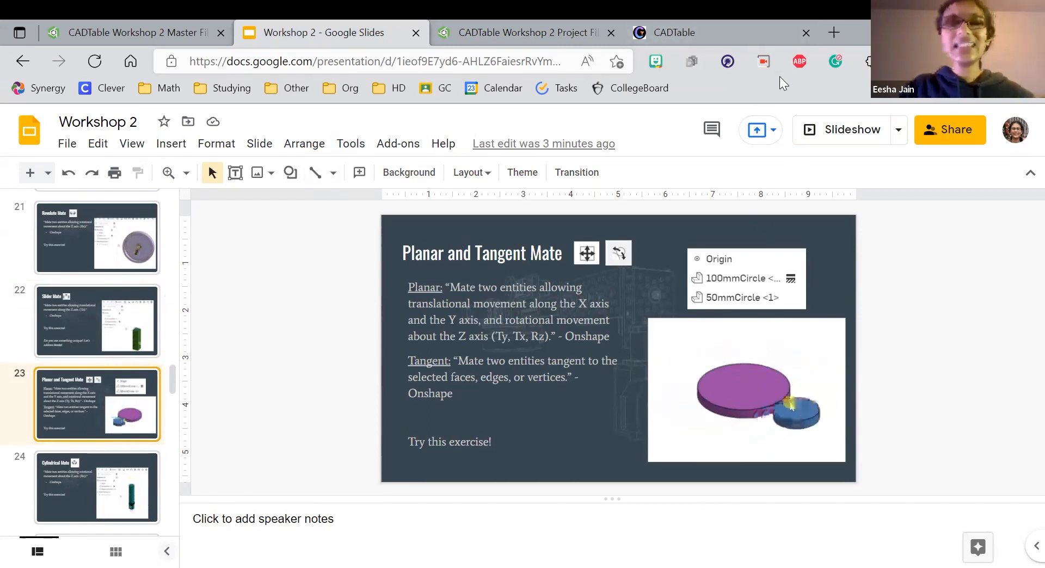
click(687, 36)
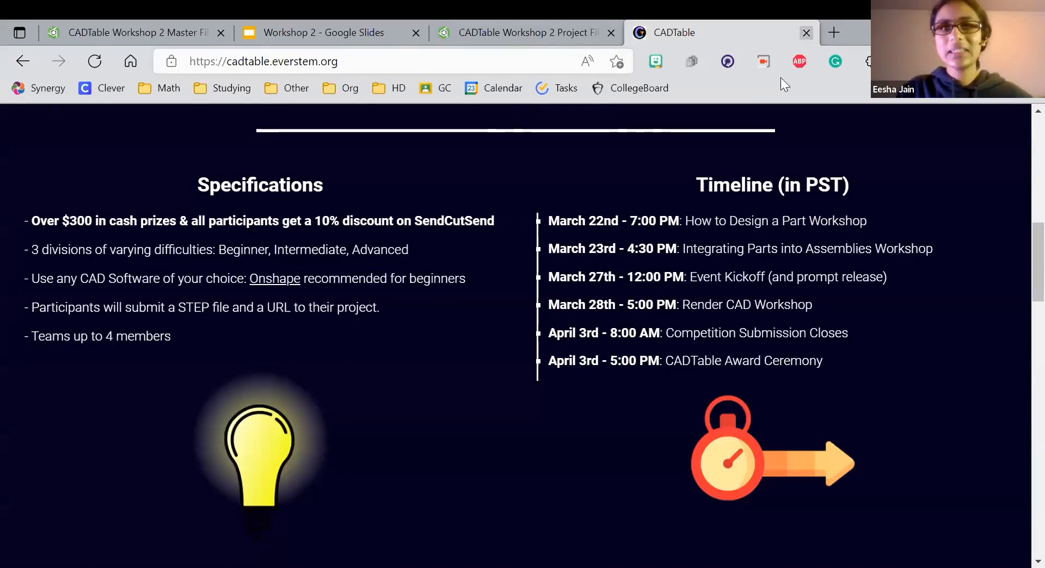
key(ctrl+w)
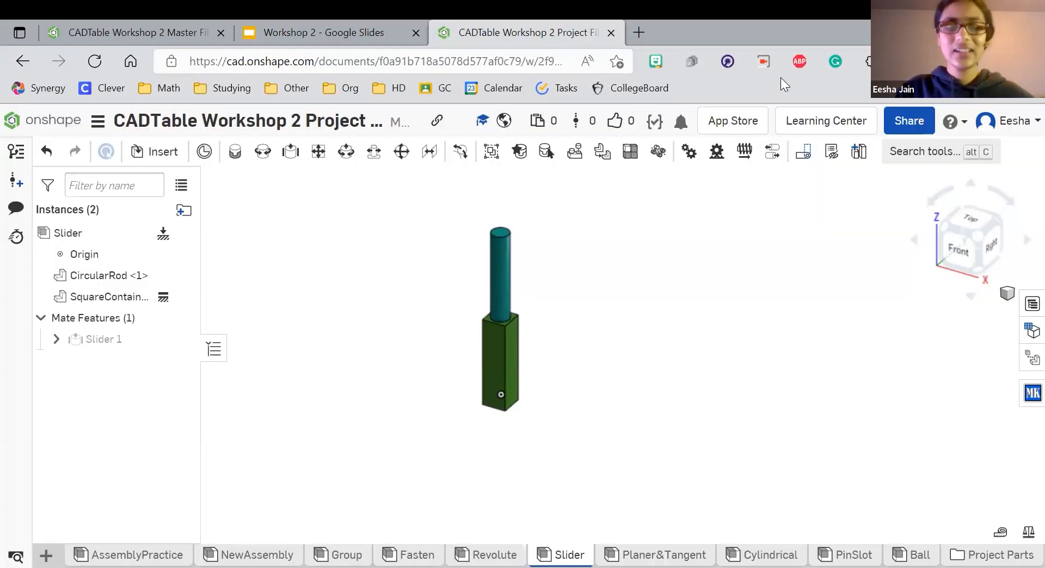
- Insert the 100mmCircle and 50mmCircle parts side by side into the Planer&Tangent assembly
click(703, 562)
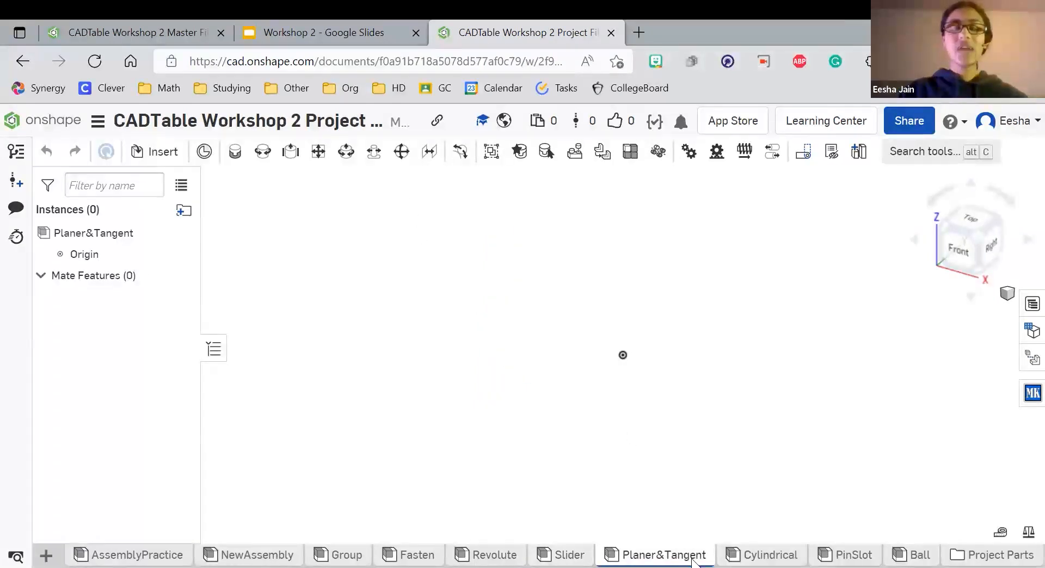
click(147, 151)
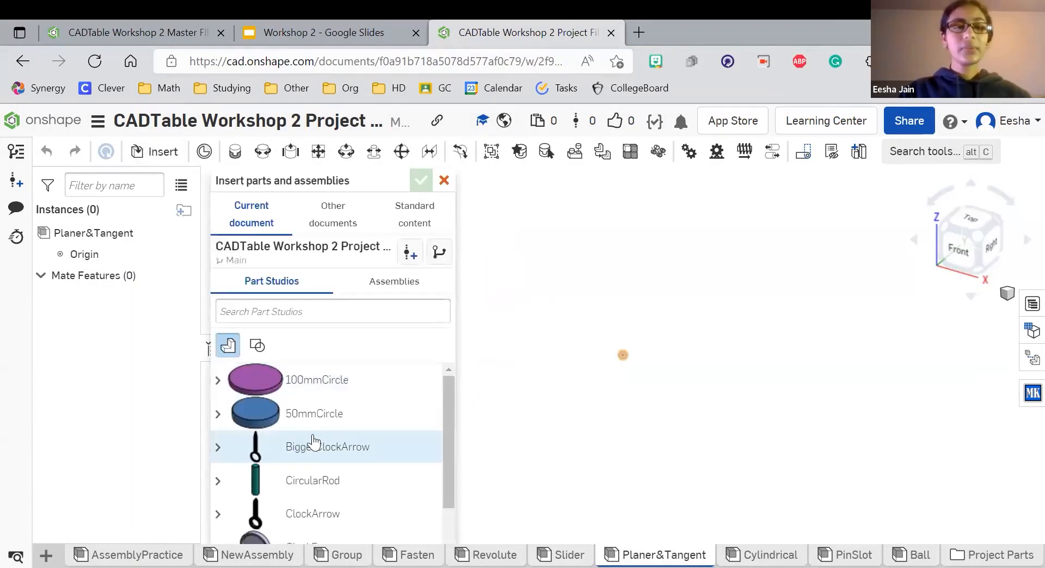
click(326, 384)
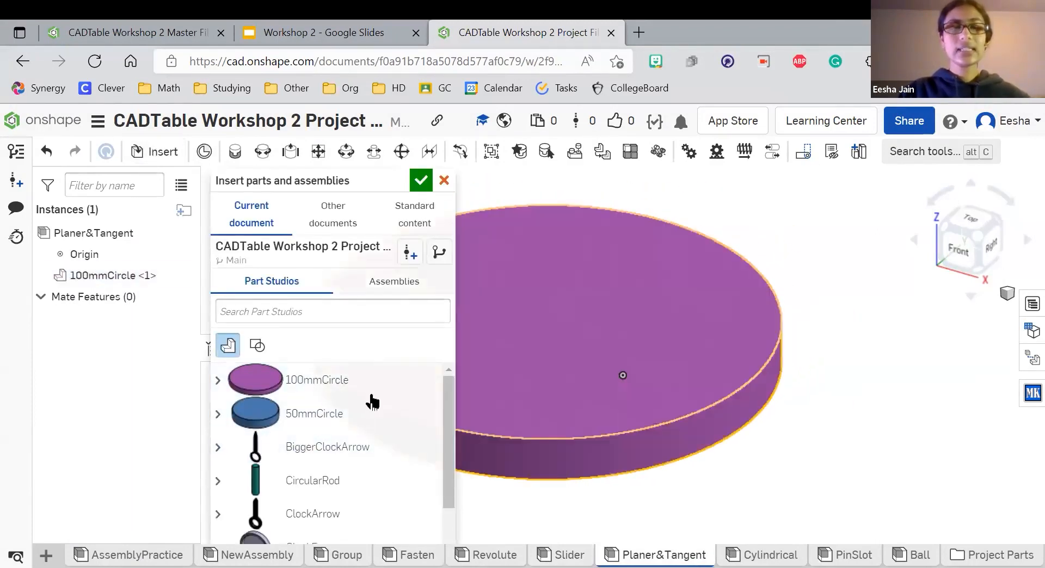
click(360, 414)
click(910, 378)
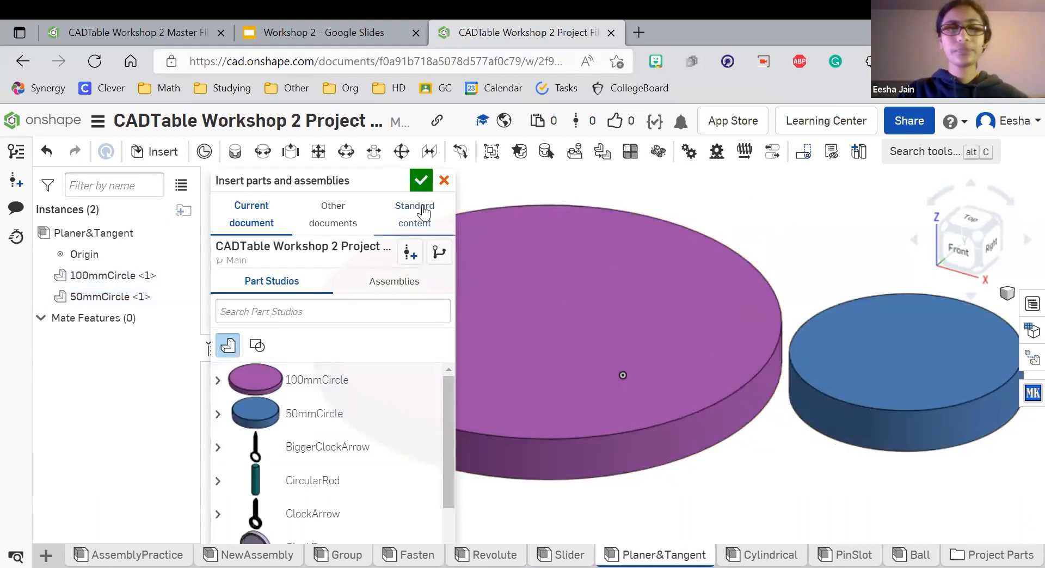
click(421, 181)
scroll(401, 341, down, 3)
drag(757, 360, 827, 343)
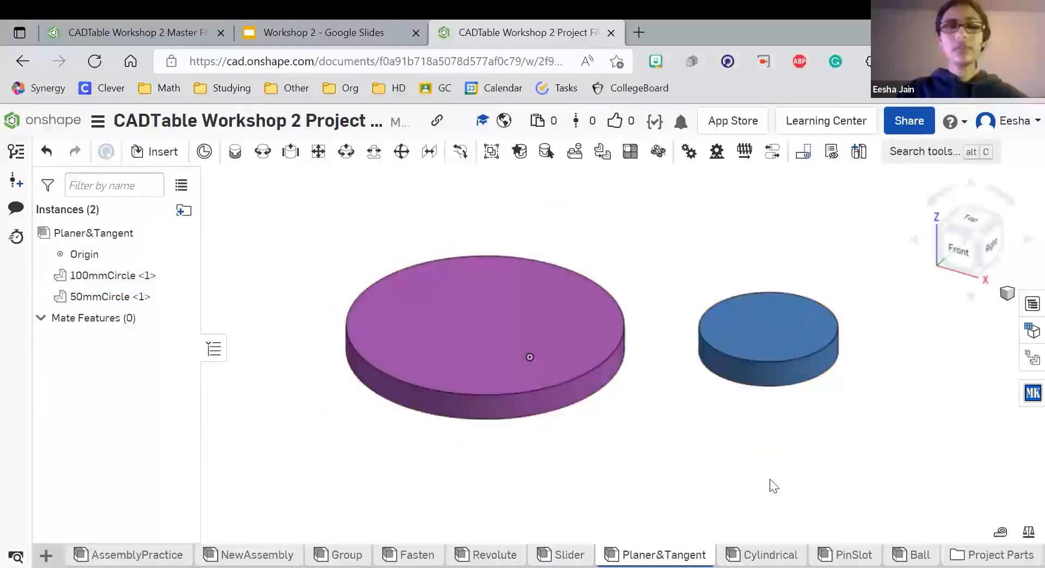
- Unfix the SquareContainer in the Slider assembly and move it to test its freedom
click(569, 555)
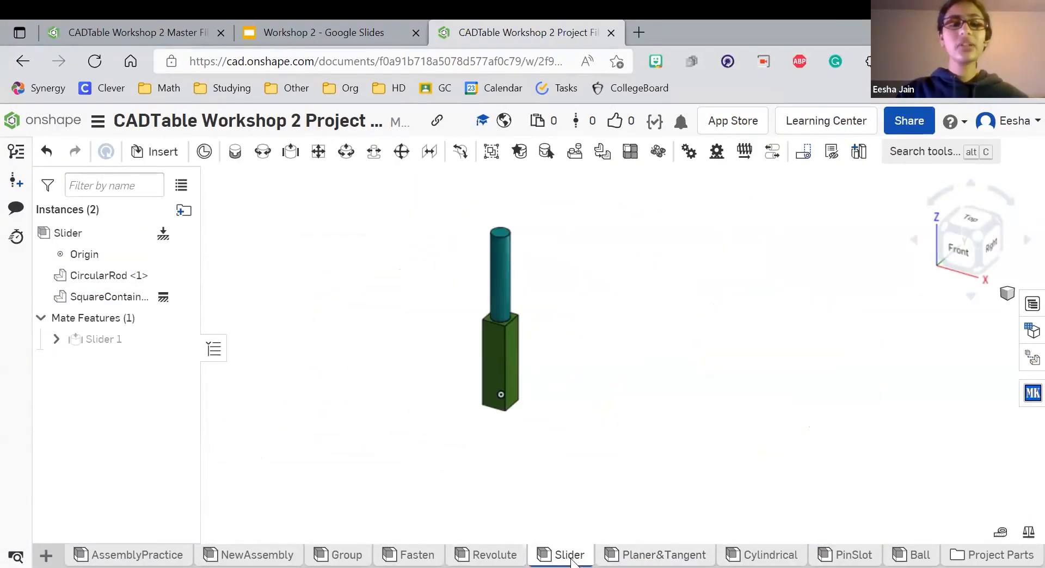
right_click(98, 298)
click(158, 236)
mouse_move(507, 324)
mouse_down()
mouse_move(498, 368)
mouse_move(498, 282)
mouse_move(503, 393)
mouse_move(473, 344)
mouse_move(521, 230)
mouse_move(532, 401)
mouse_move(487, 200)
mouse_move(504, 434)
mouse_move(523, 431)
mouse_move(492, 320)
mouse_move(512, 329)
mouse_move(502, 328)
mouse_up()
click(609, 265)
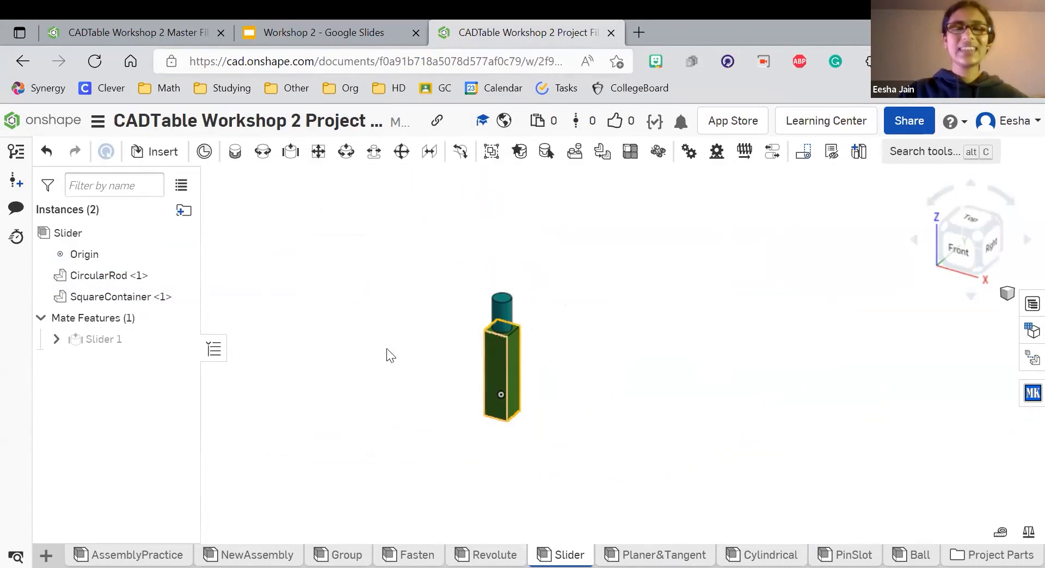
- Fix the SquareContainer in place again and slide the CircularRod to check its motion
right_click(149, 296)
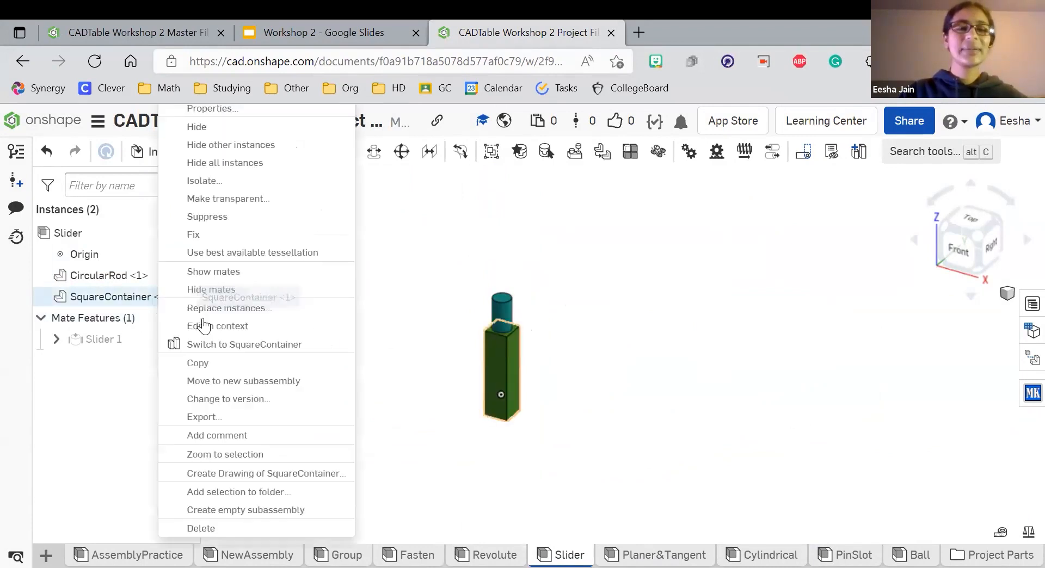
click(207, 236)
drag(506, 325, 546, 172)
right_drag(546, 174, 502, 251)
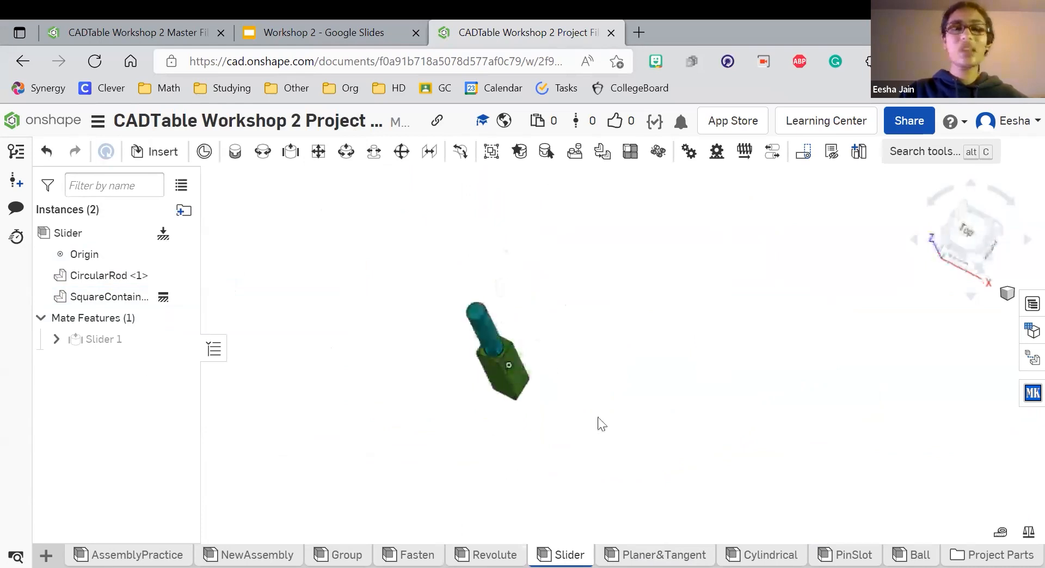
right_drag(713, 373, 674, 484)
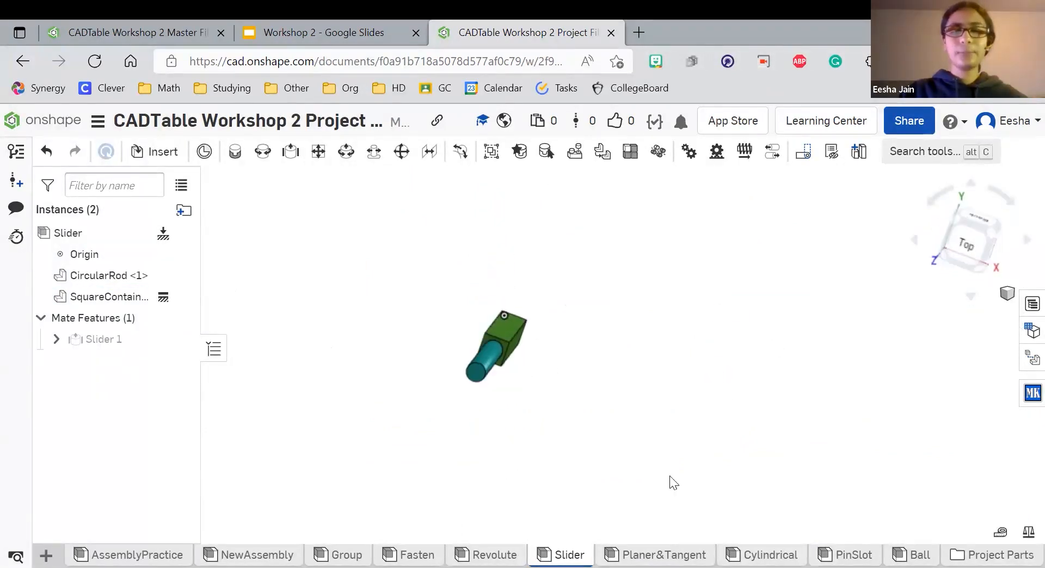
- Move the 100mmCircle closer to the 50mmCircle in the Planer&Tangent assembly
click(664, 555)
drag(575, 306, 616, 325)
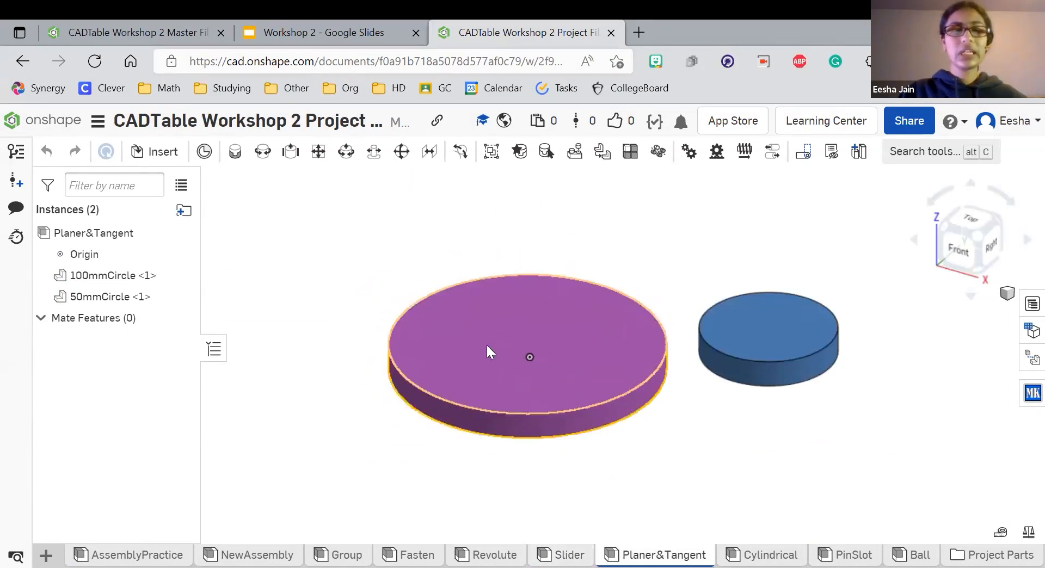
right_click(117, 273)
click(182, 236)
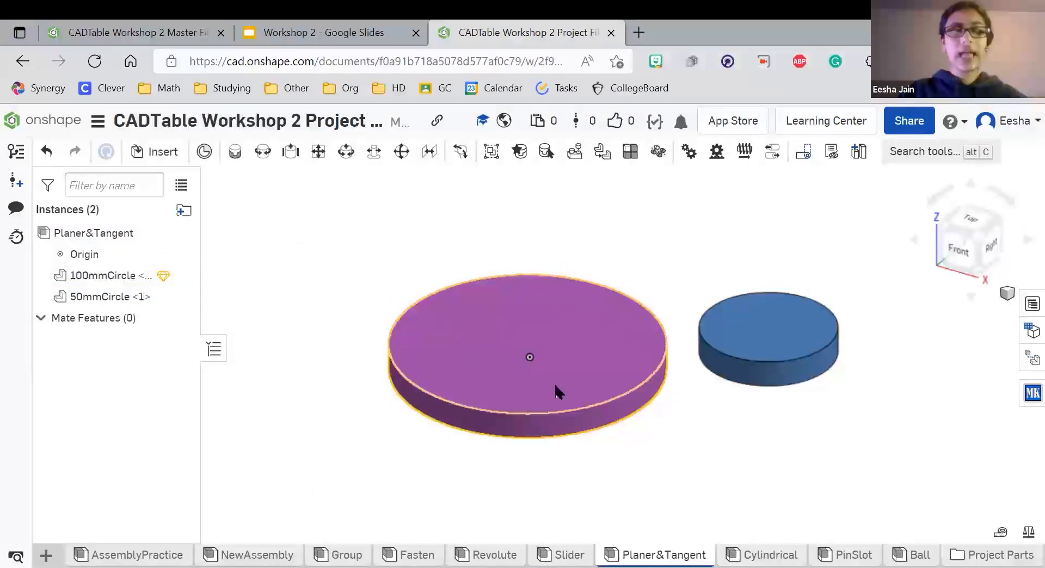
drag(555, 386, 685, 439)
drag(570, 395, 502, 382)
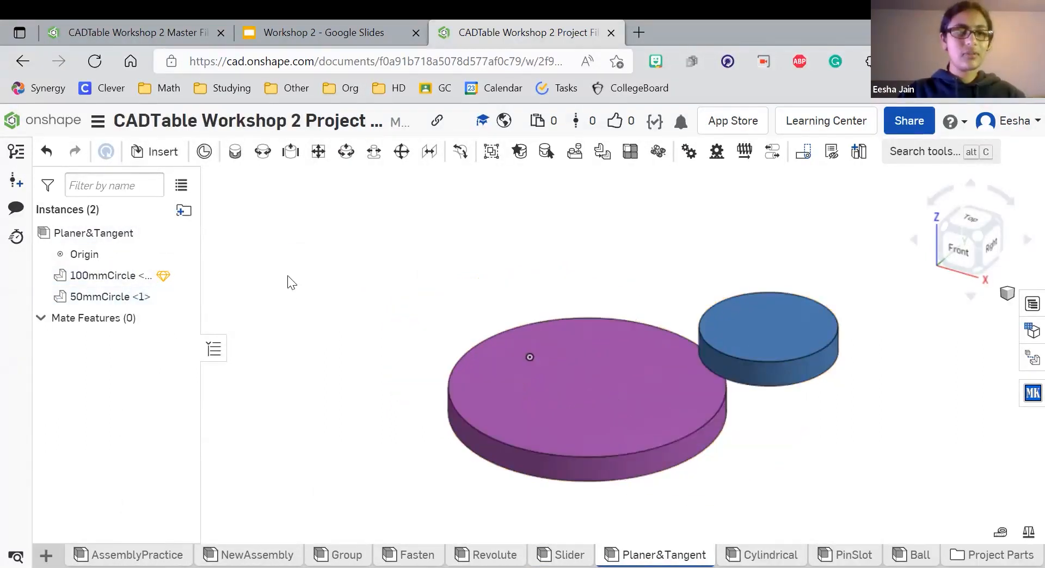
right_click(123, 280)
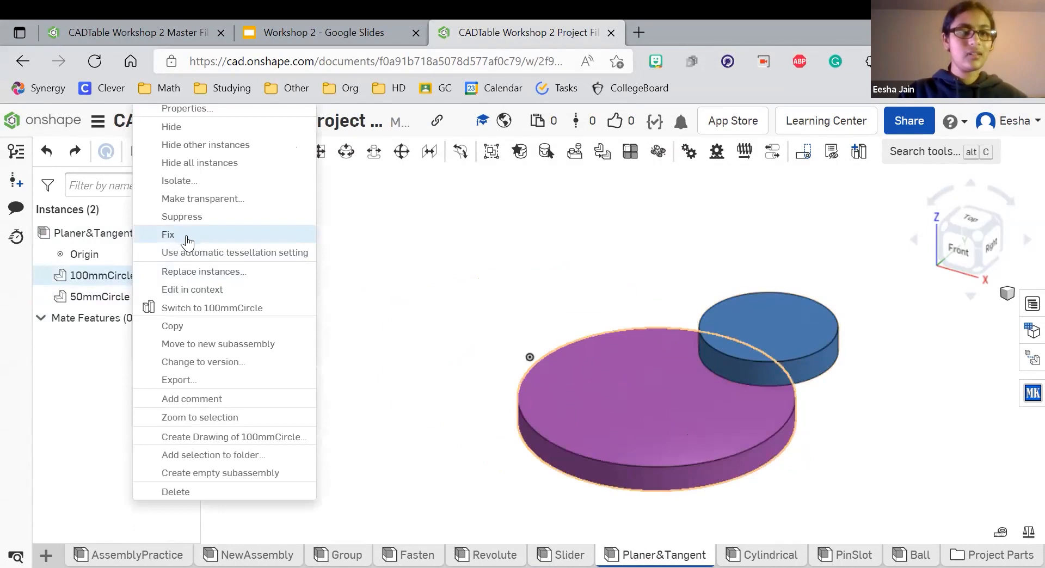
click(193, 252)
- Move the 100mmCircle over the origin and fix it in place
right_click(127, 279)
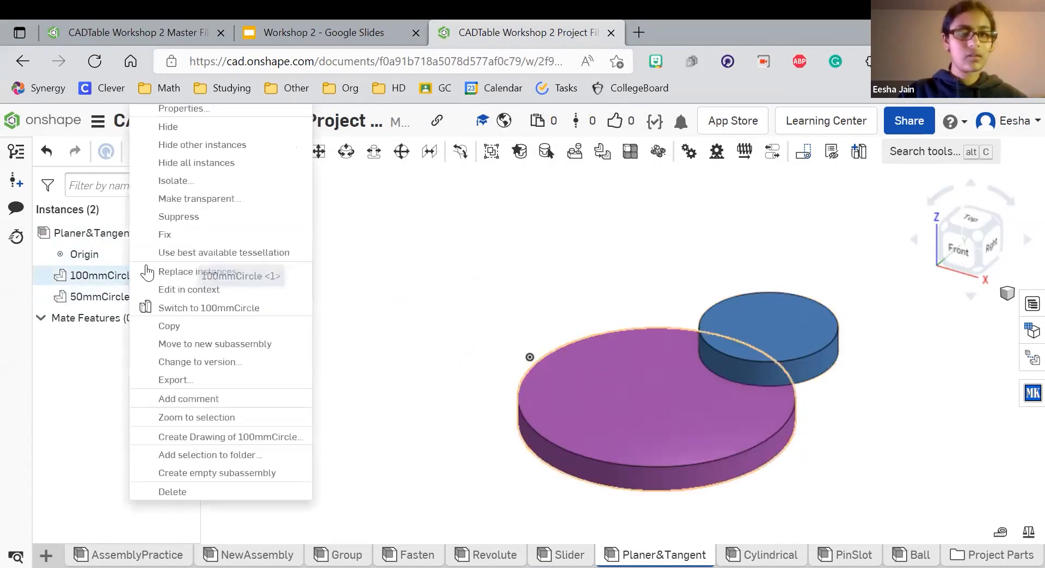
click(568, 248)
drag(610, 378, 524, 352)
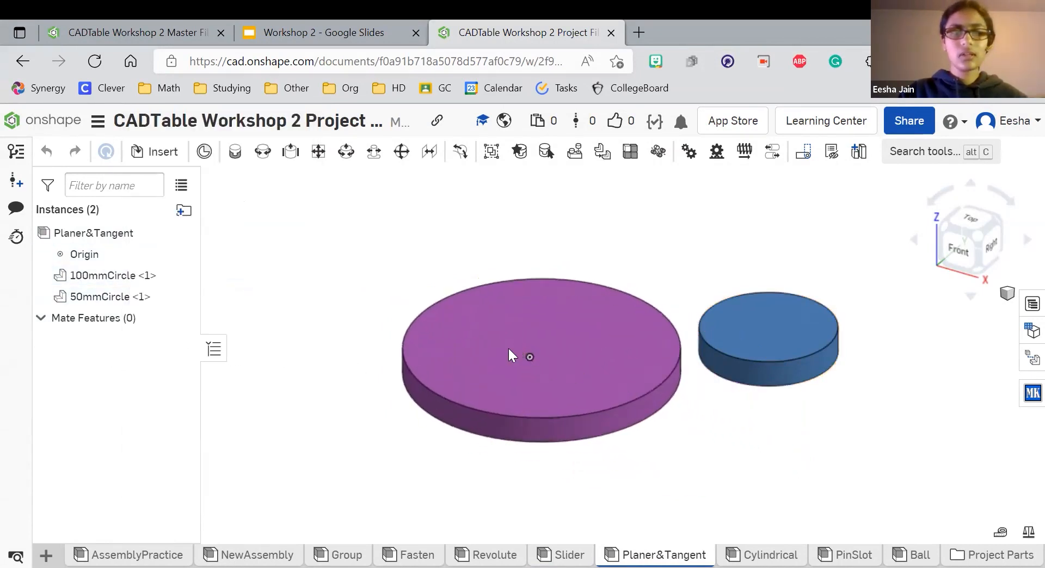
right_click(124, 276)
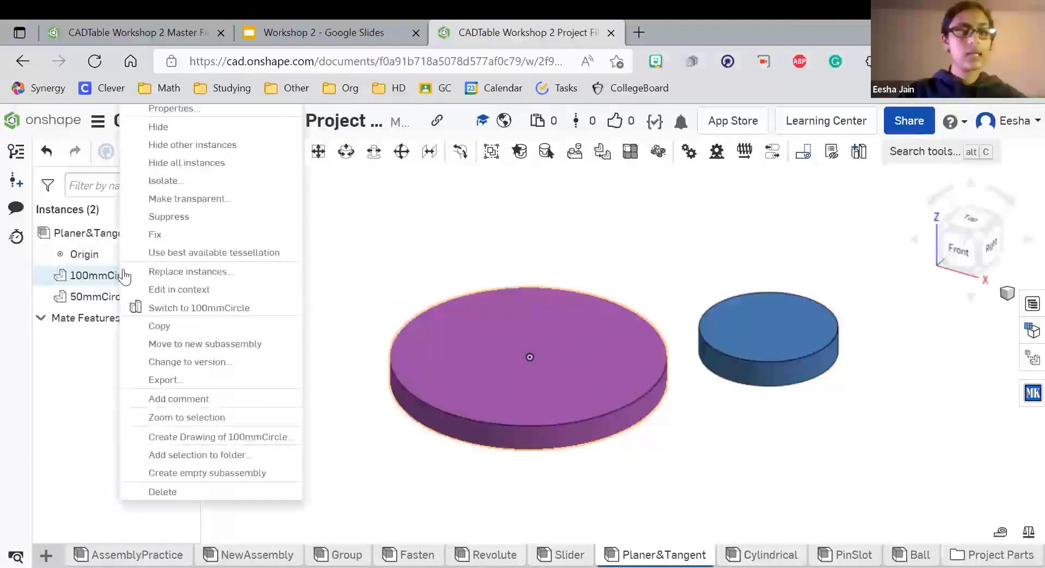
click(172, 235)
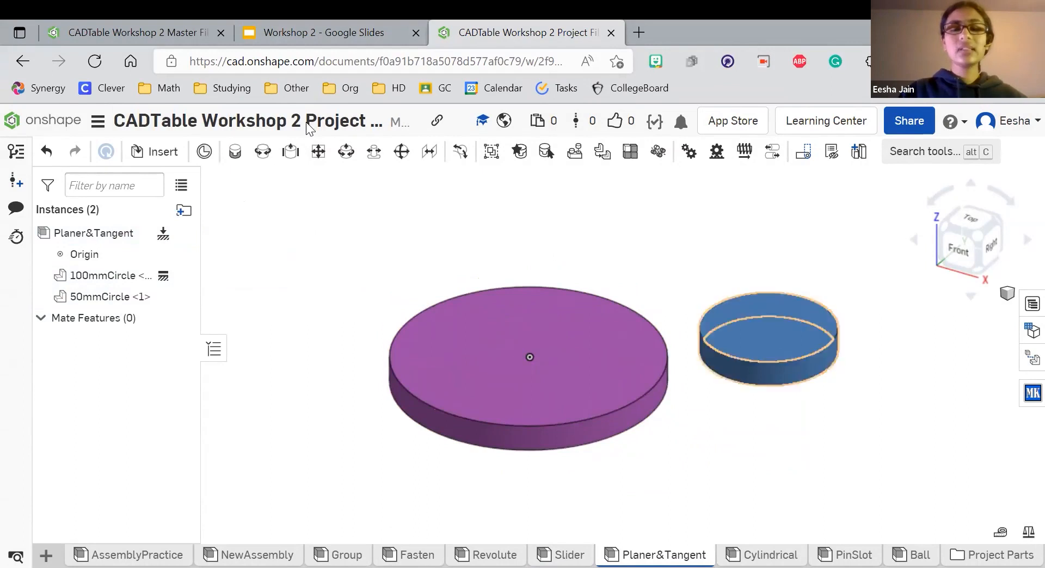
- Switch to Google Slides to review the definitions of the Planar and Tangent mates
click(264, 31)
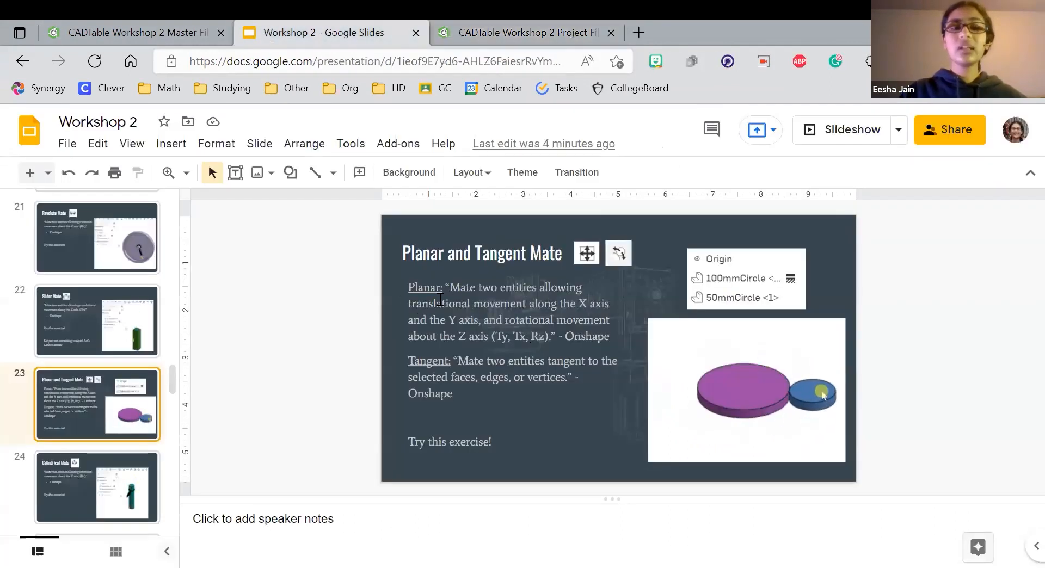
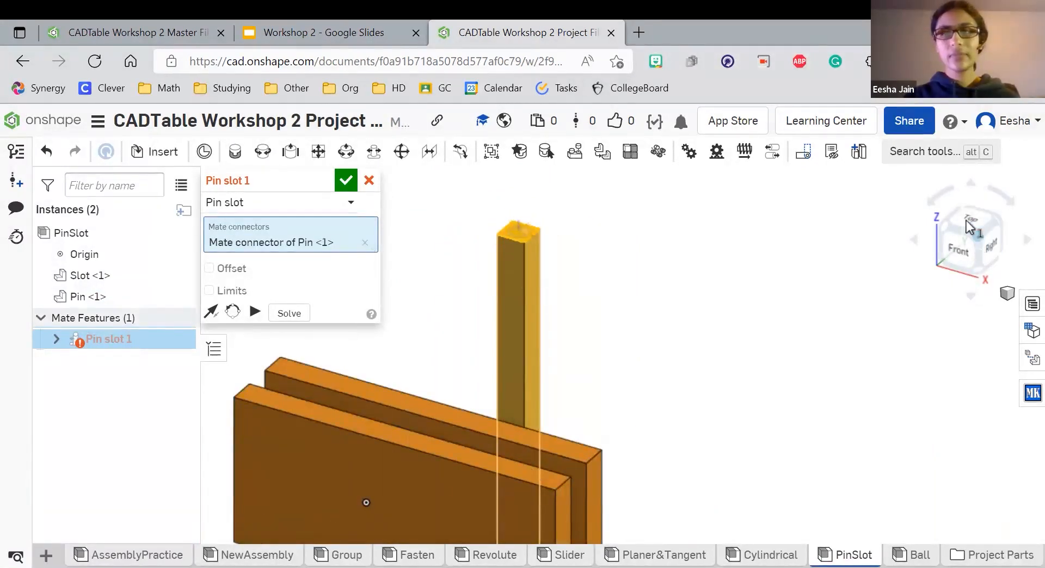
- Select the centre of the Slot's inner floor as the second mate connector of the Pin slot mate
click(966, 221)
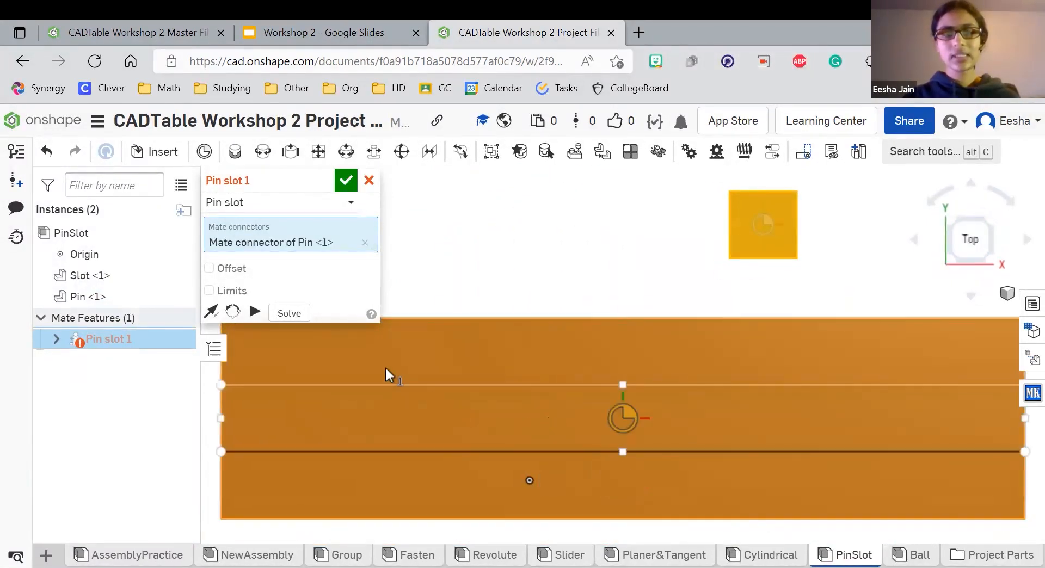
scroll(386, 369, down, 5)
click(989, 257)
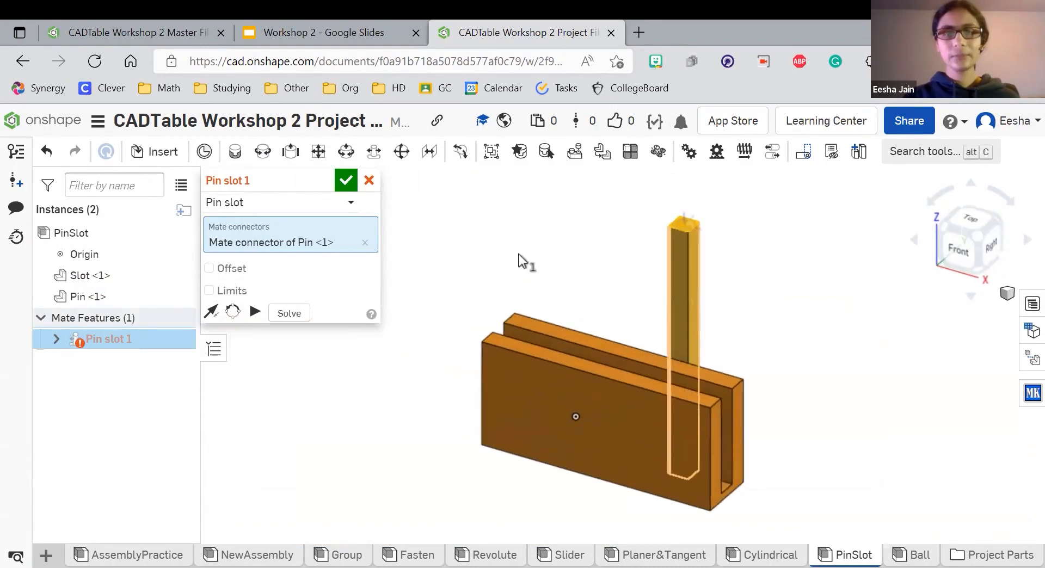
click(961, 227)
click(649, 426)
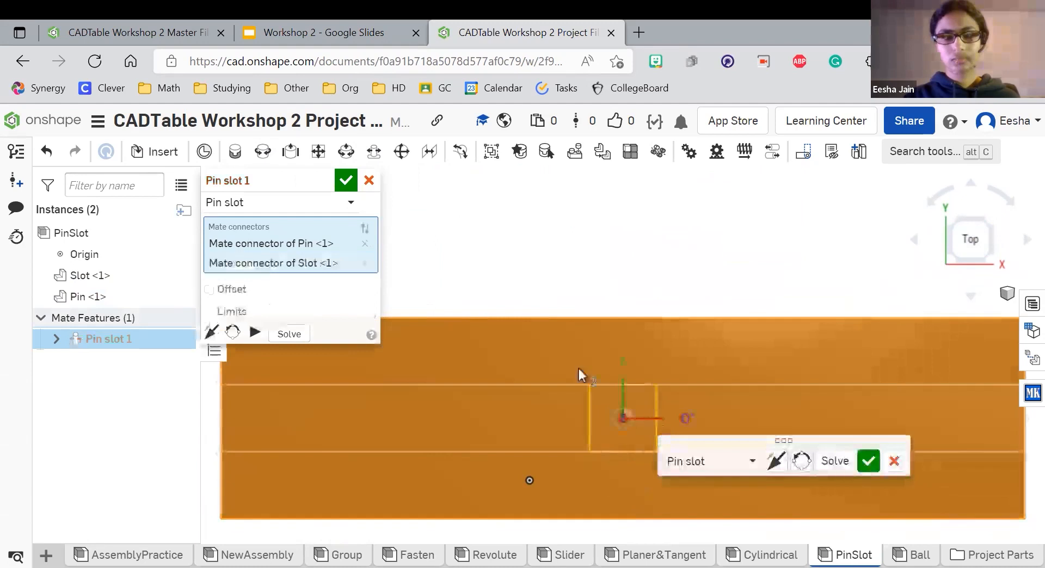
click(997, 264)
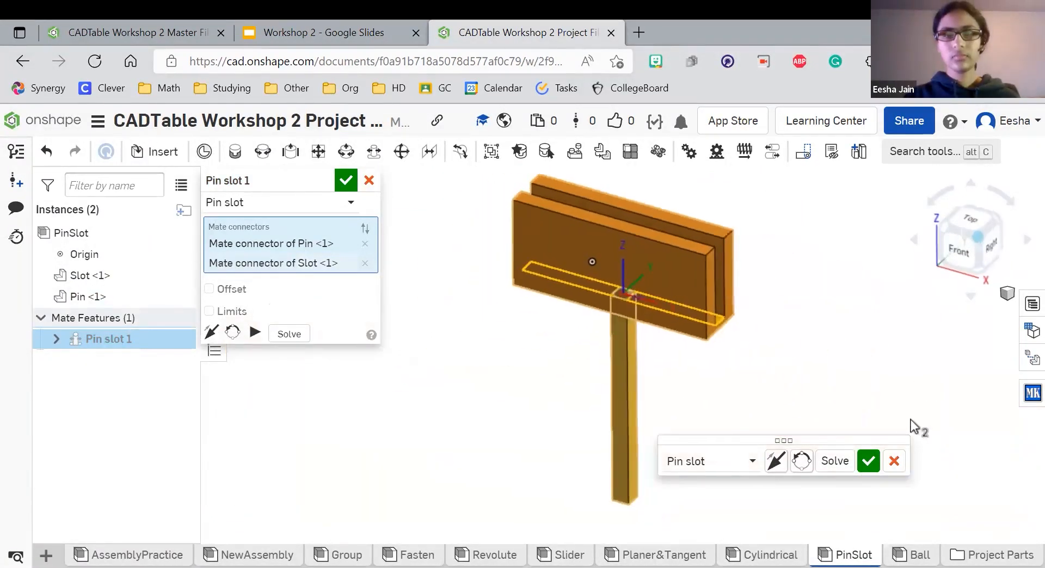
- Flip the Pin slot mate's primary axis, accept it, and move the Pin to test the mate
click(782, 466)
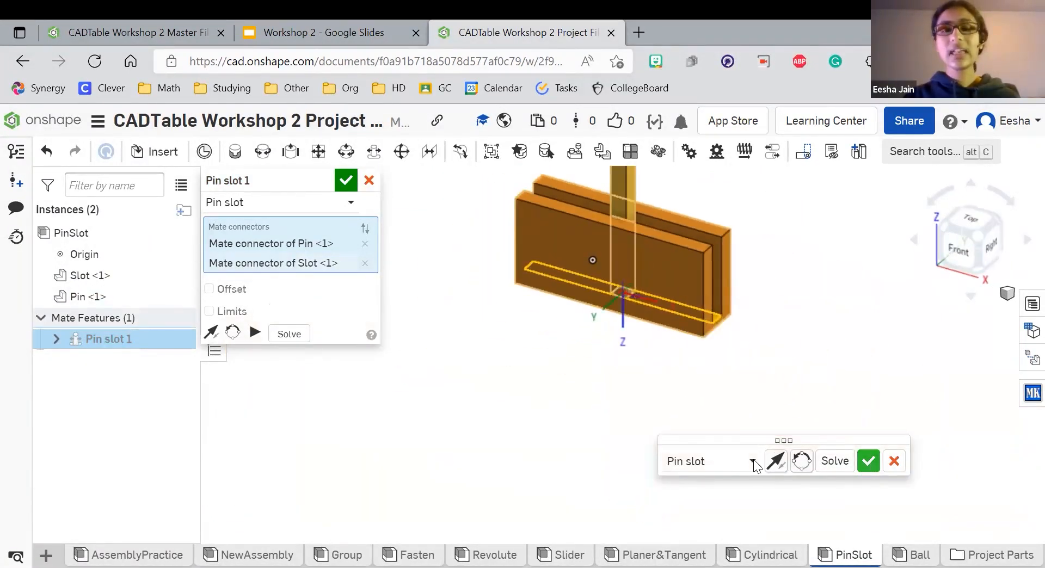
click(868, 462)
scroll(621, 473, down, 5)
scroll(647, 331, up, 4)
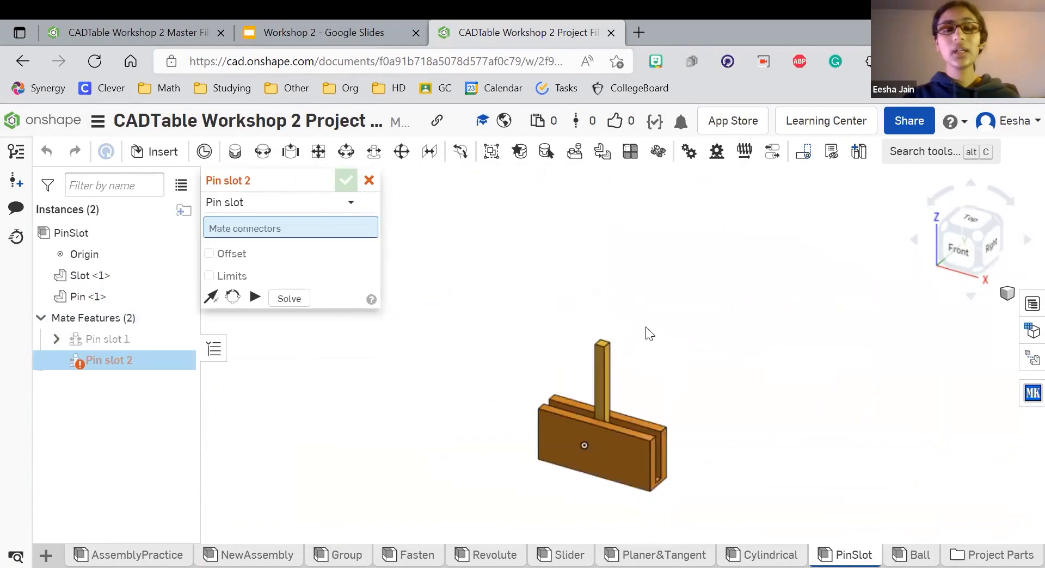
click(370, 181)
drag(598, 405, 573, 355)
- Undo the Pin's movement and the Pin slot mate
key(ctrl+z)
key(ctrl+z)
key(ctrl+z)
key(ctrl+z)
key(ctrl+z)
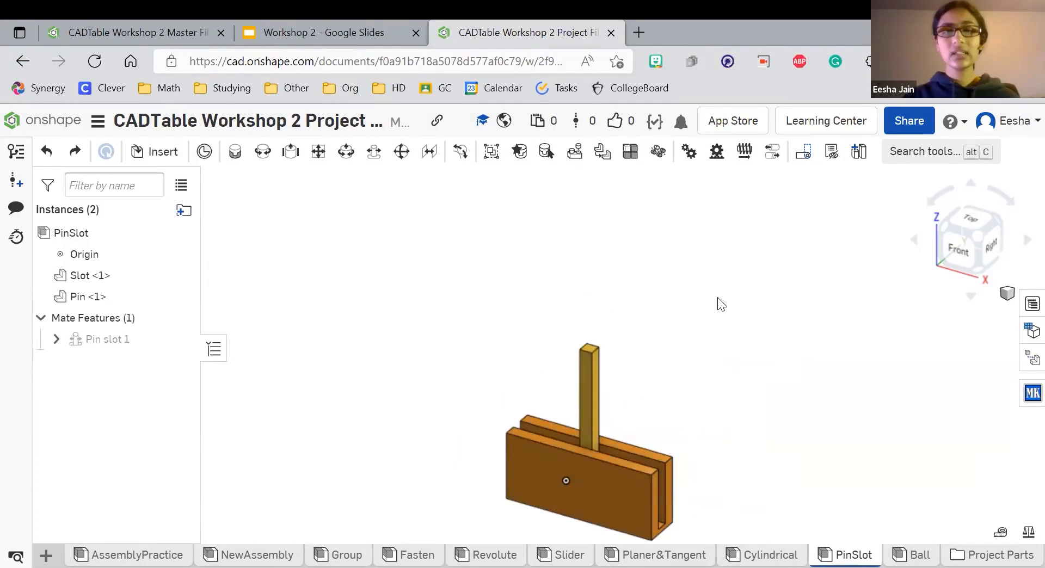
click(76, 151)
- Create a Pin slot mate between the Pin's top end and the inner floor edge at the Slot's open end
scroll(654, 414, up, 6)
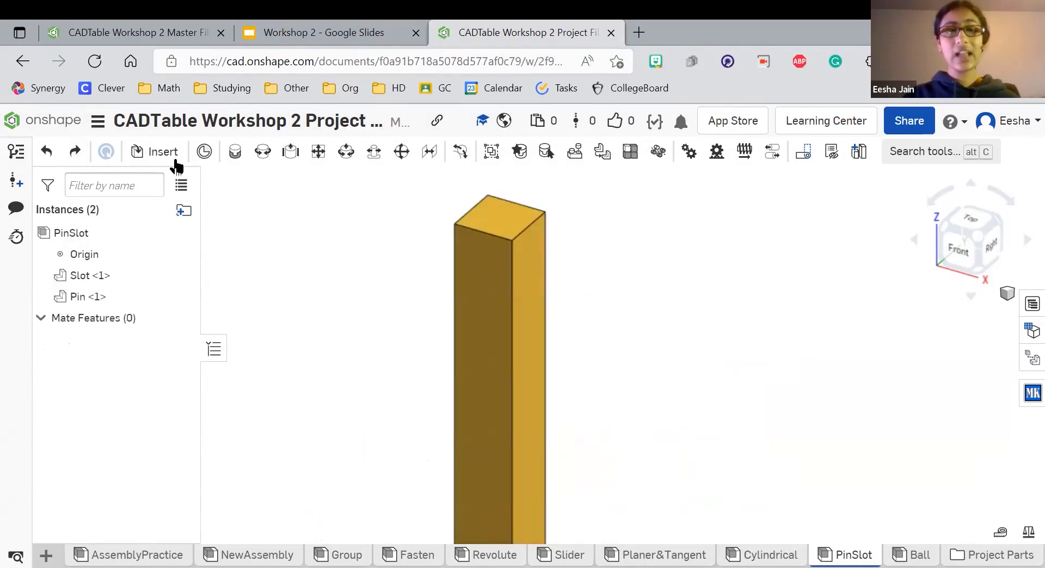
click(374, 153)
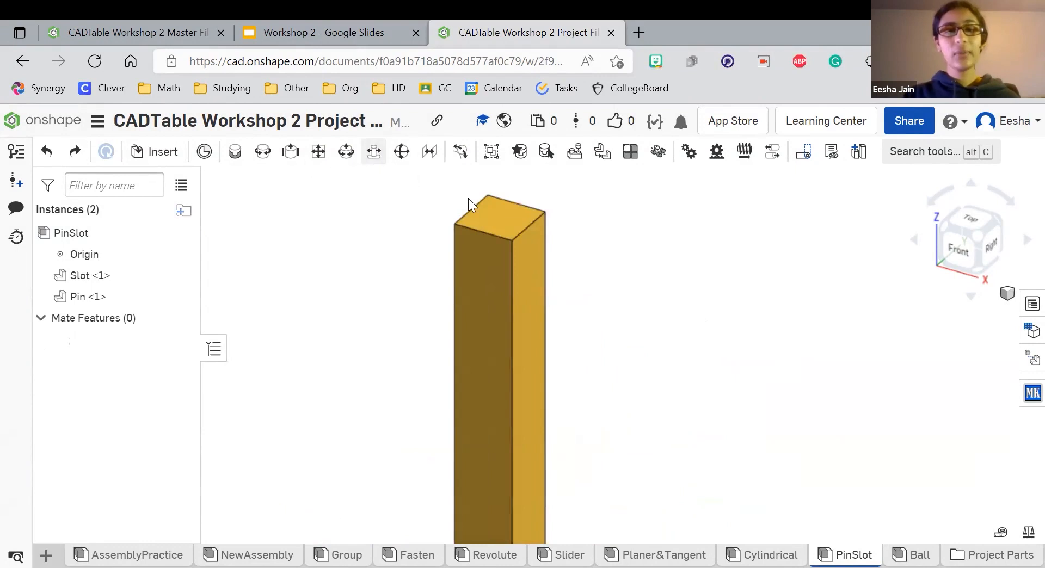
click(526, 225)
scroll(523, 223, down, 5)
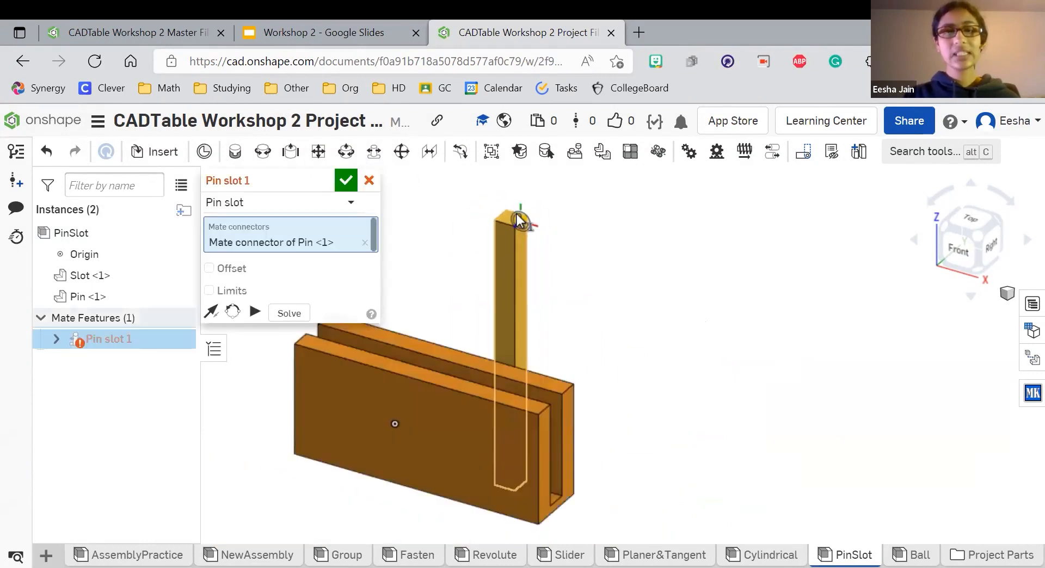
scroll(537, 405, up, 5)
scroll(537, 399, up, 5)
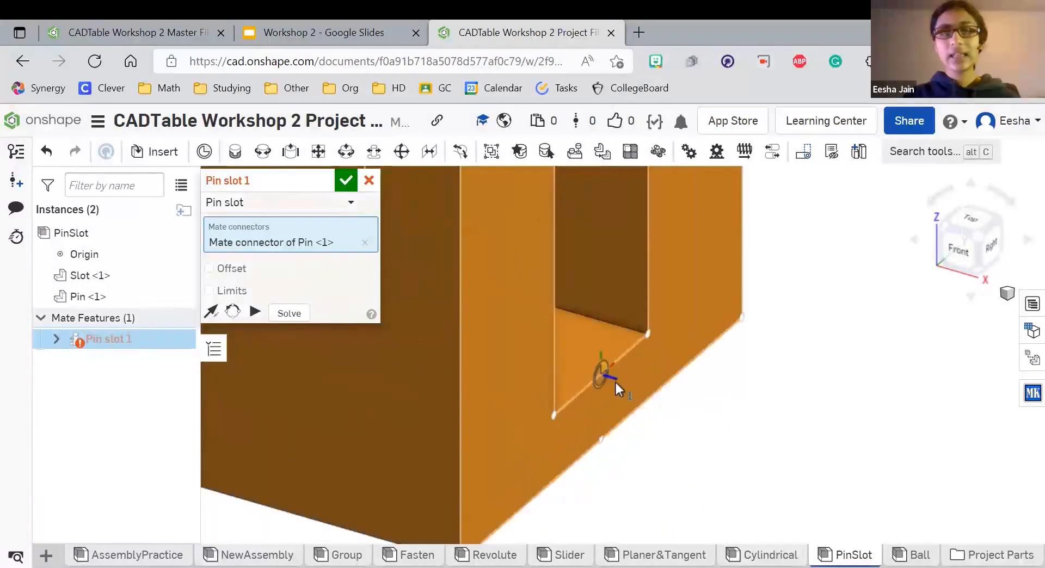
click(579, 391)
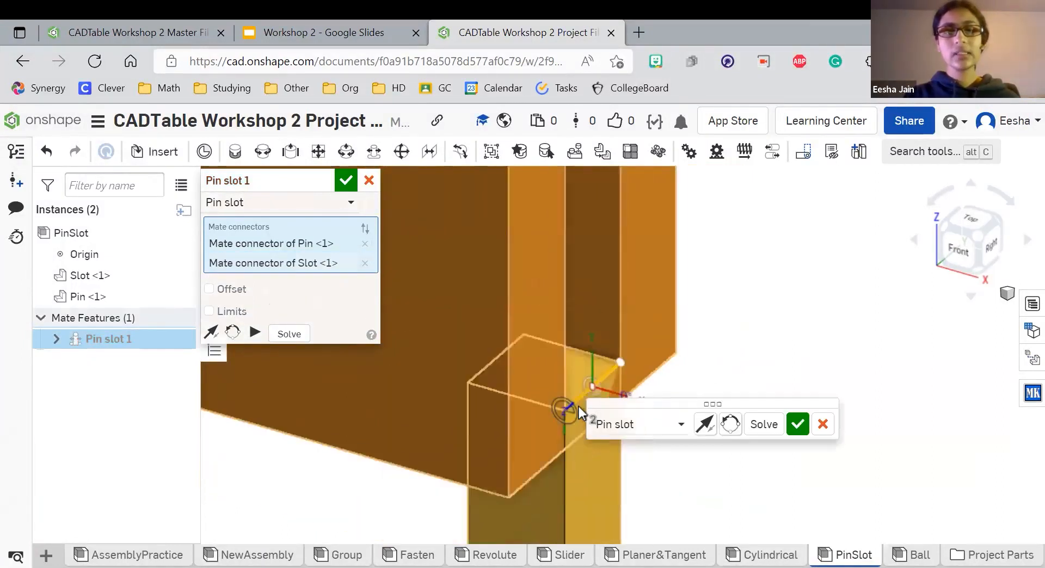
- Flip the Pin slot mate's primary axis, accept the mate, and move the Pin to try it
click(713, 428)
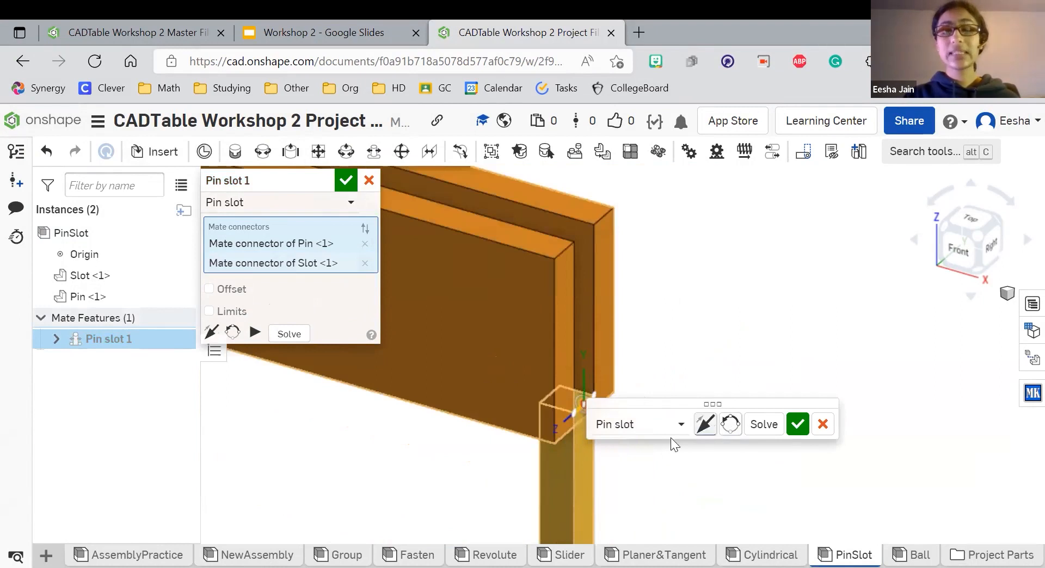
scroll(567, 462, down, 5)
click(796, 425)
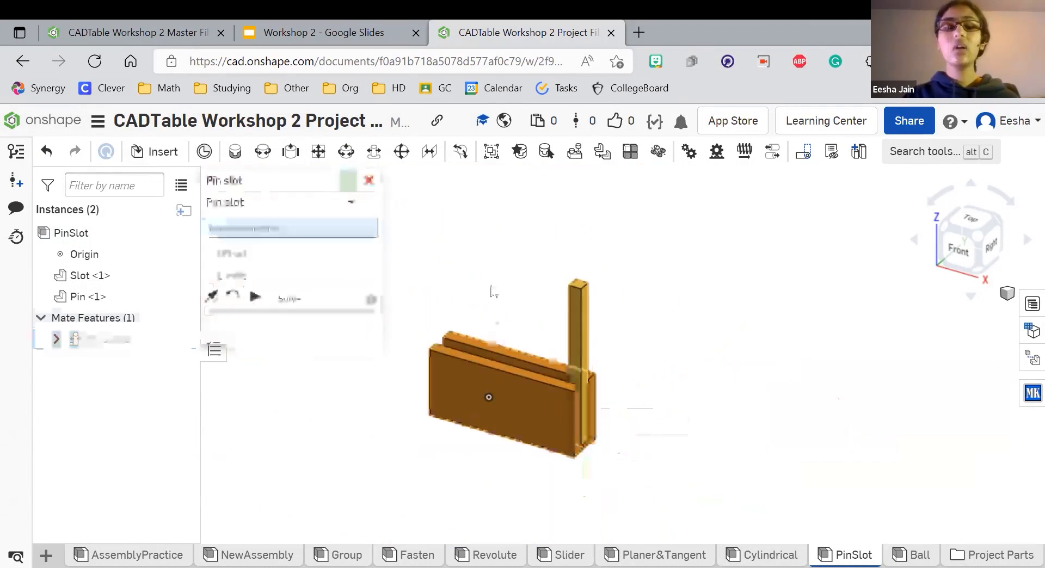
drag(581, 338, 541, 325)
- Fix the Slot in place and move the Pin to test the Pin slot mate
right_click(538, 413)
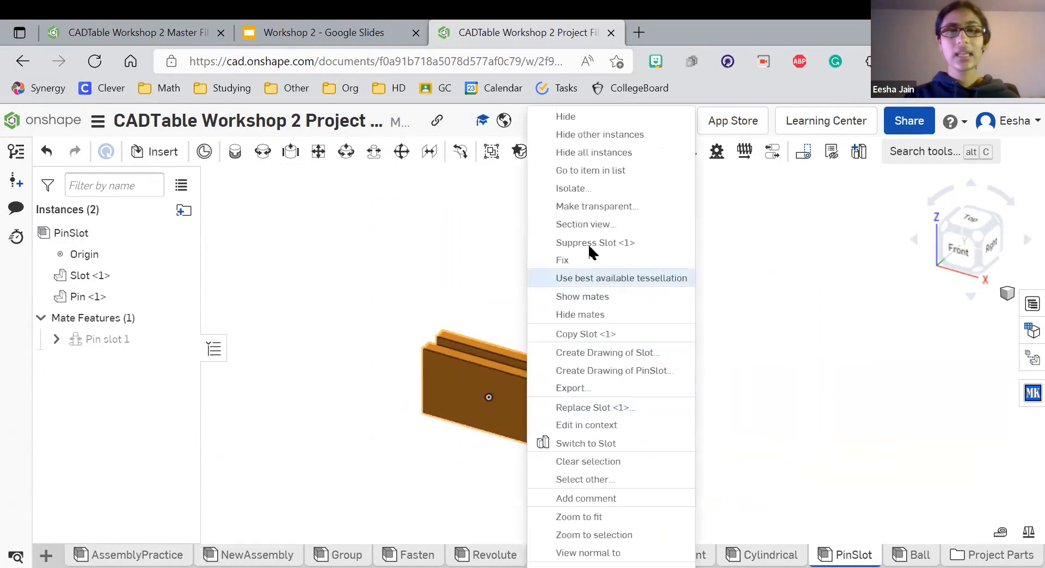
click(566, 261)
drag(580, 369, 611, 327)
scroll(537, 380, up, 5)
scroll(586, 332, down, 5)
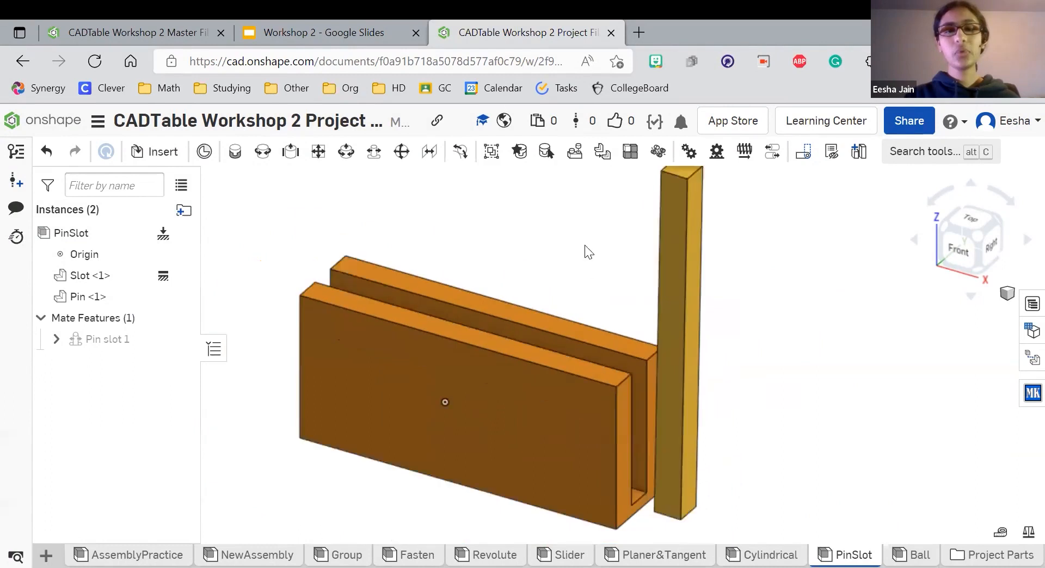
- Add a Planar mate between the Pin's front side face and the Slot's large front face
click(318, 154)
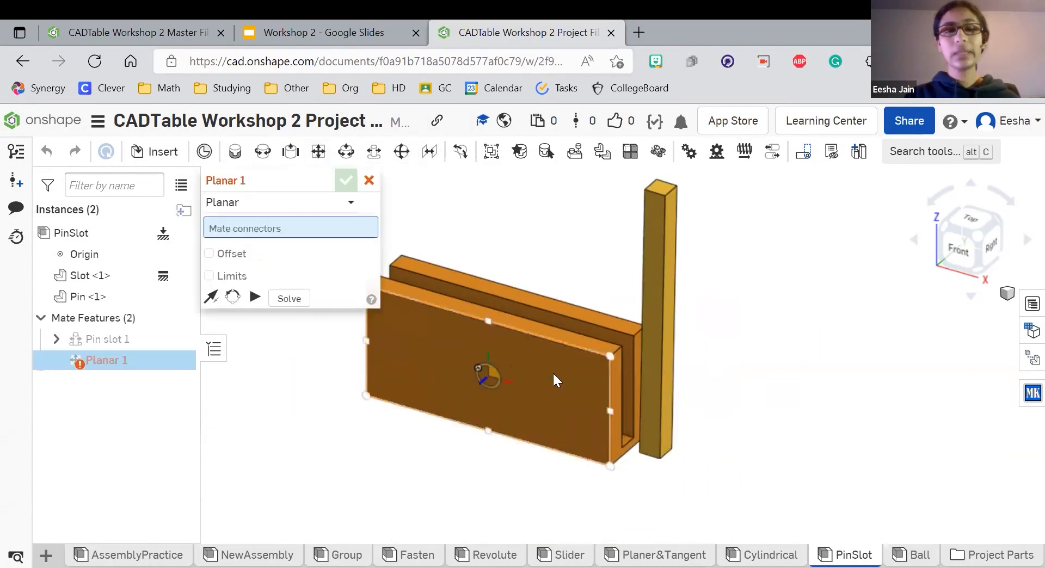
scroll(655, 306, up, 3)
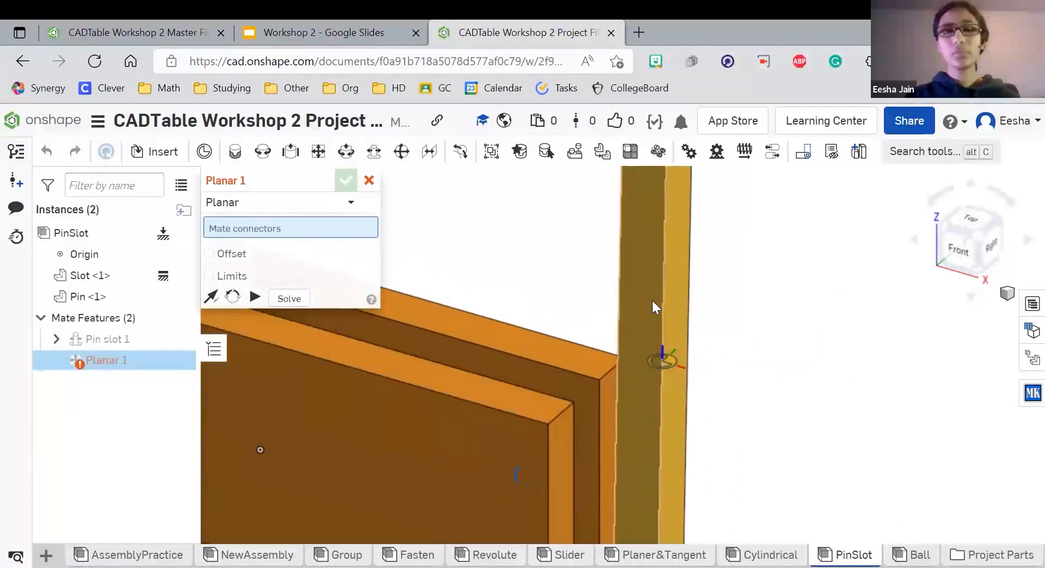
click(639, 299)
scroll(614, 343, down, 3)
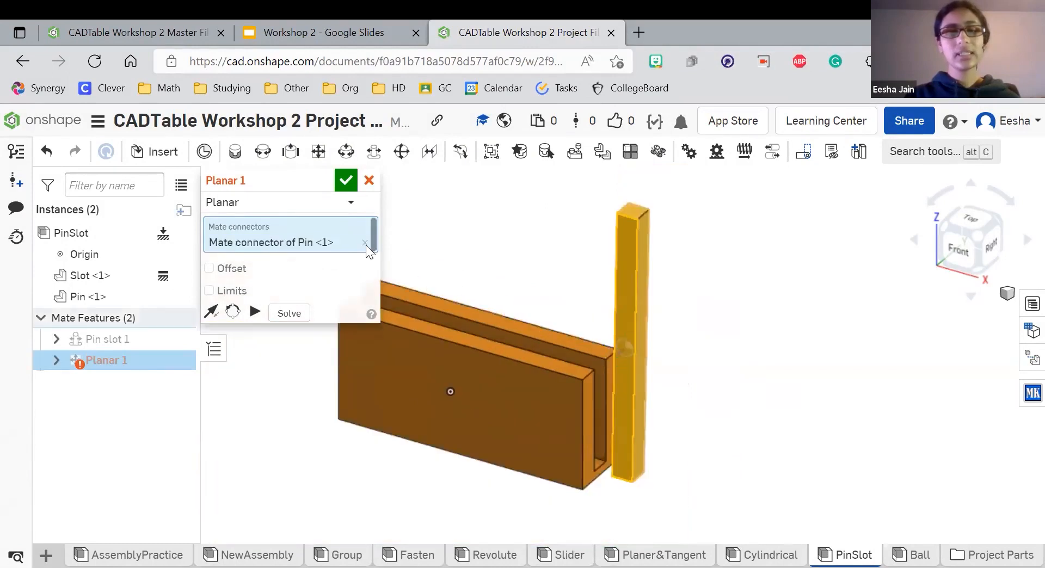
click(479, 415)
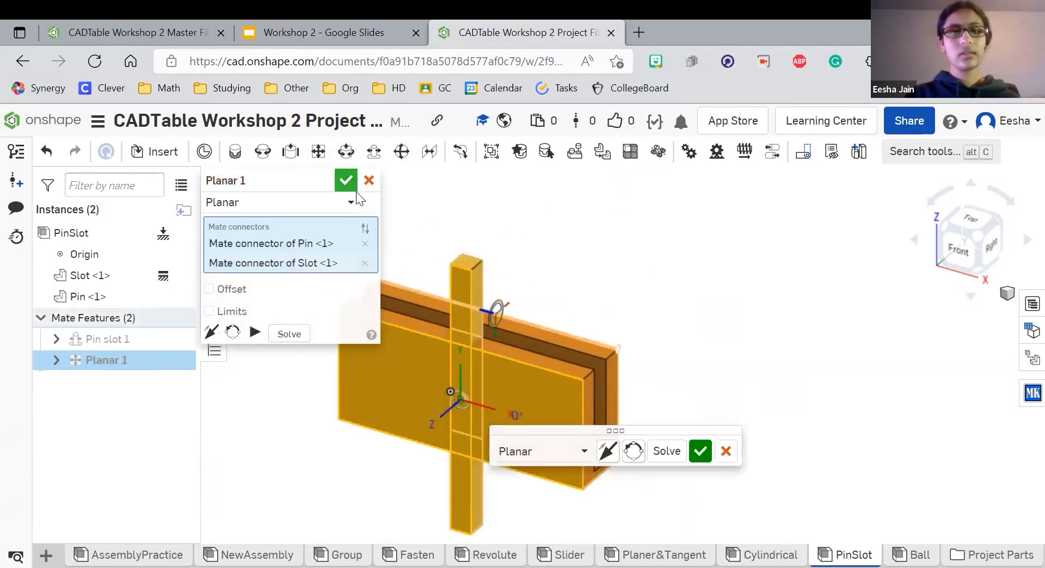
click(345, 181)
- Move the Pin to test both mates together, and inspect the Pin slot and Planar mates
drag(463, 291, 654, 381)
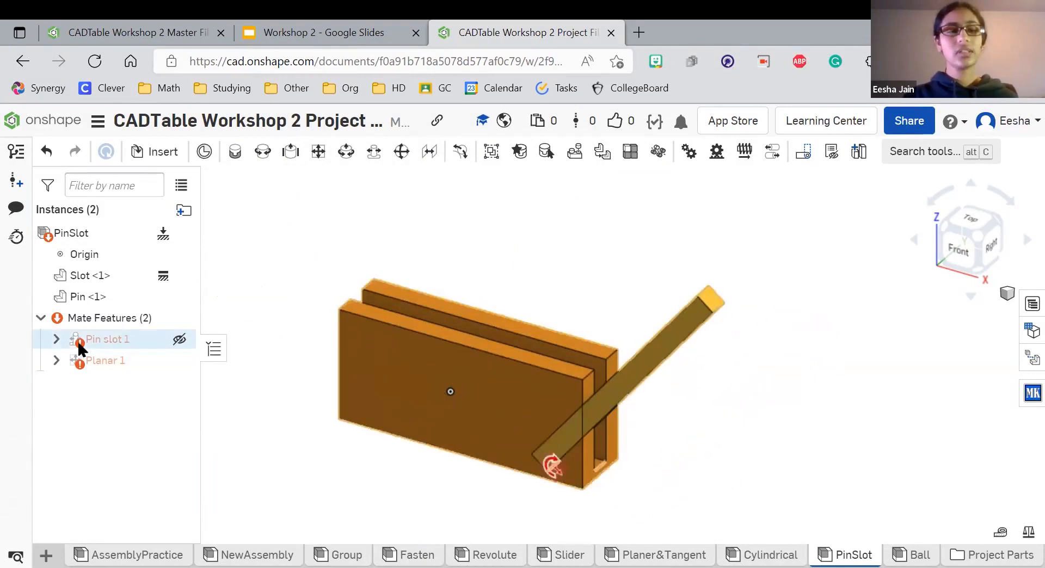
click(82, 343)
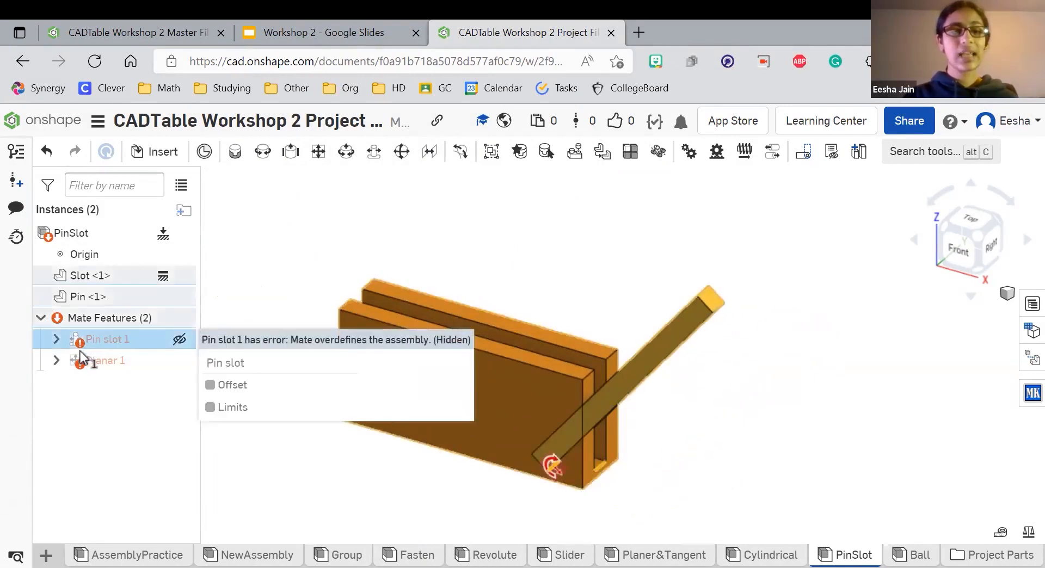
click(120, 363)
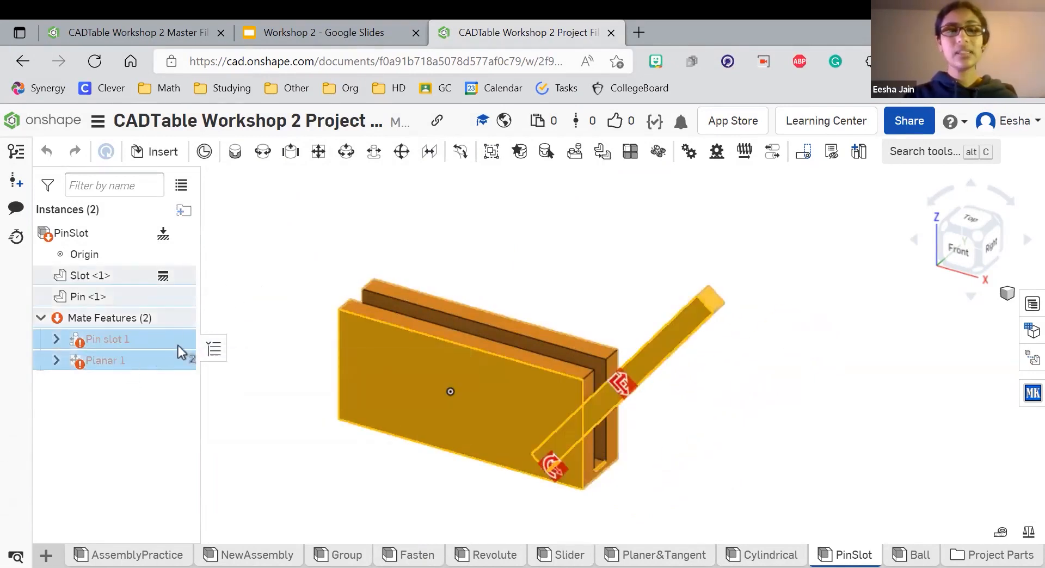
- Delete the Planar mate and move the Pin to retest the Pin slot mate
click(272, 291)
click(136, 364)
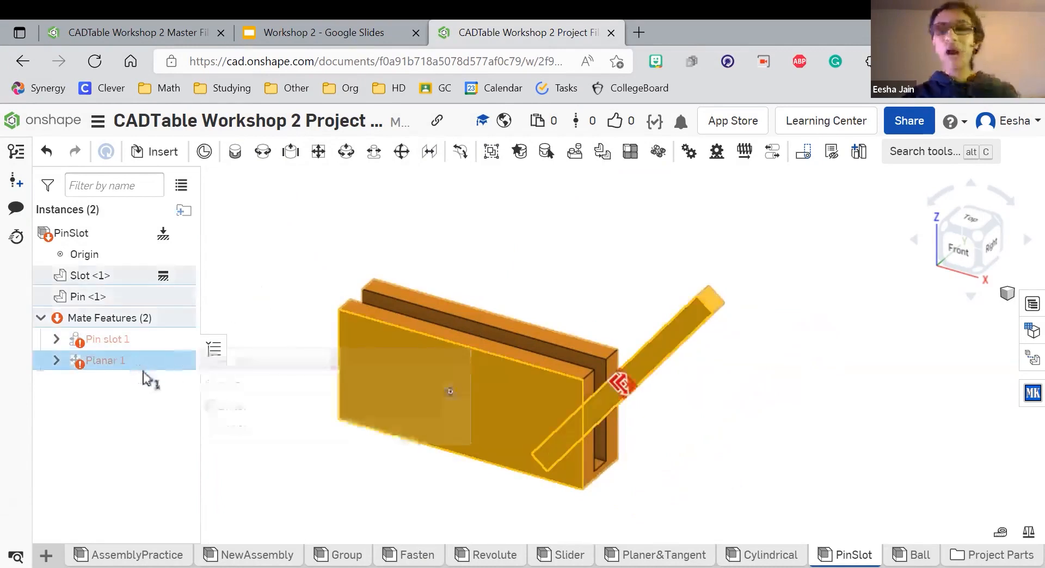
key(Delete)
drag(646, 378, 653, 332)
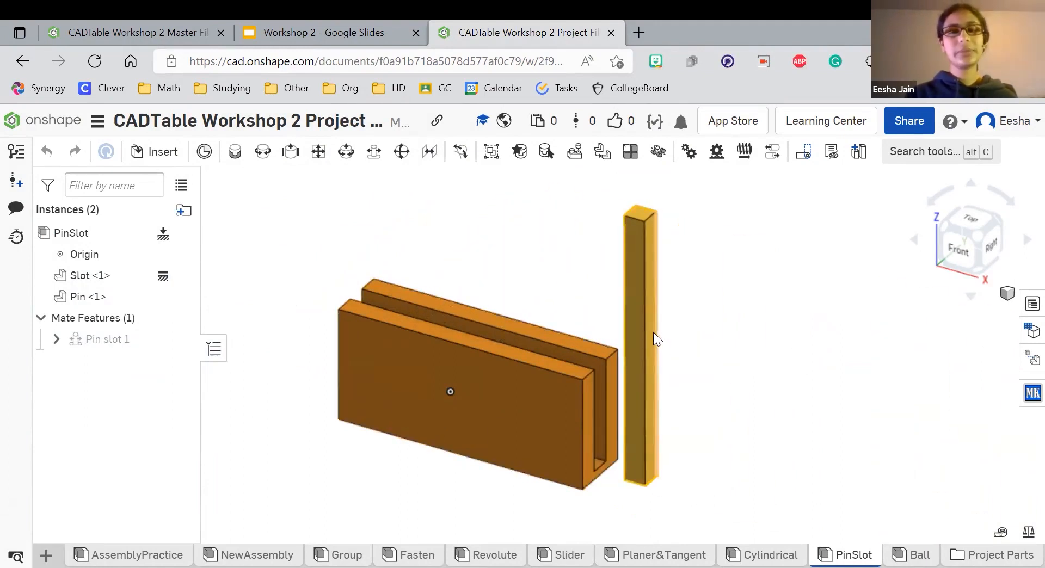
drag(630, 299, 425, 218)
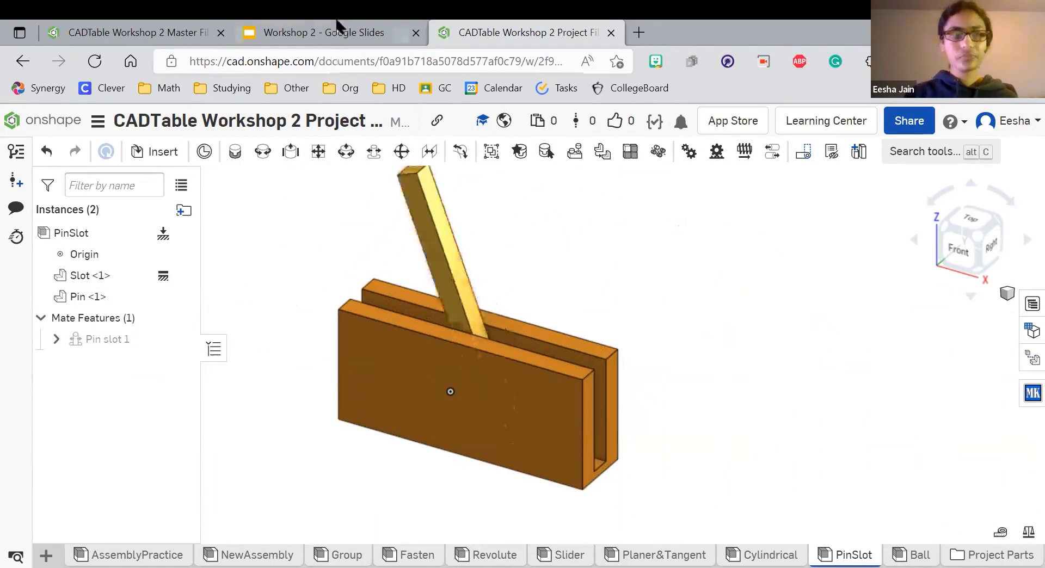
- Switch to Google Slides to review the Ball mate definition, and return to the Onshape project file
click(327, 32)
click(131, 357)
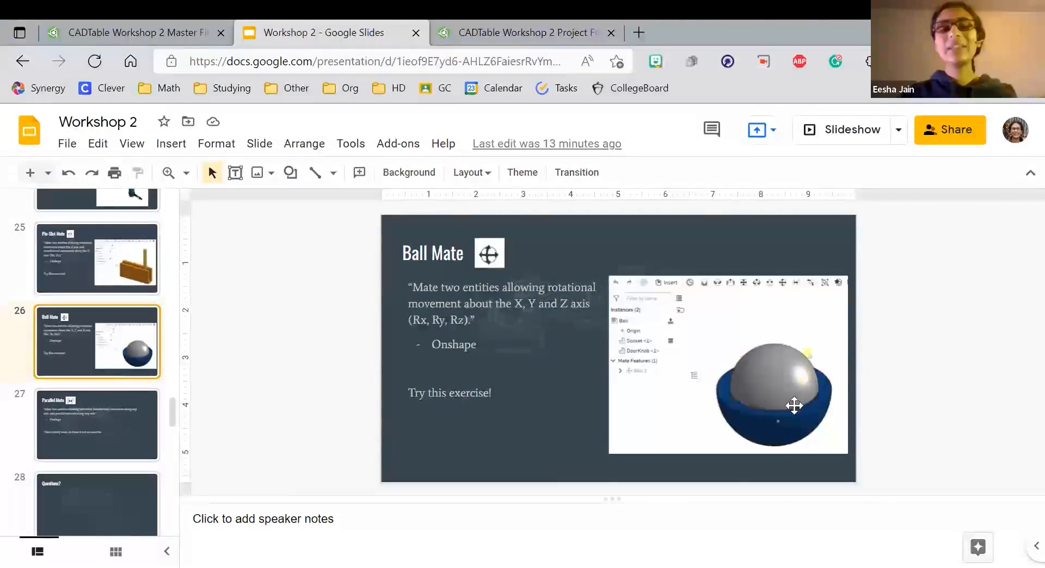
click(486, 32)
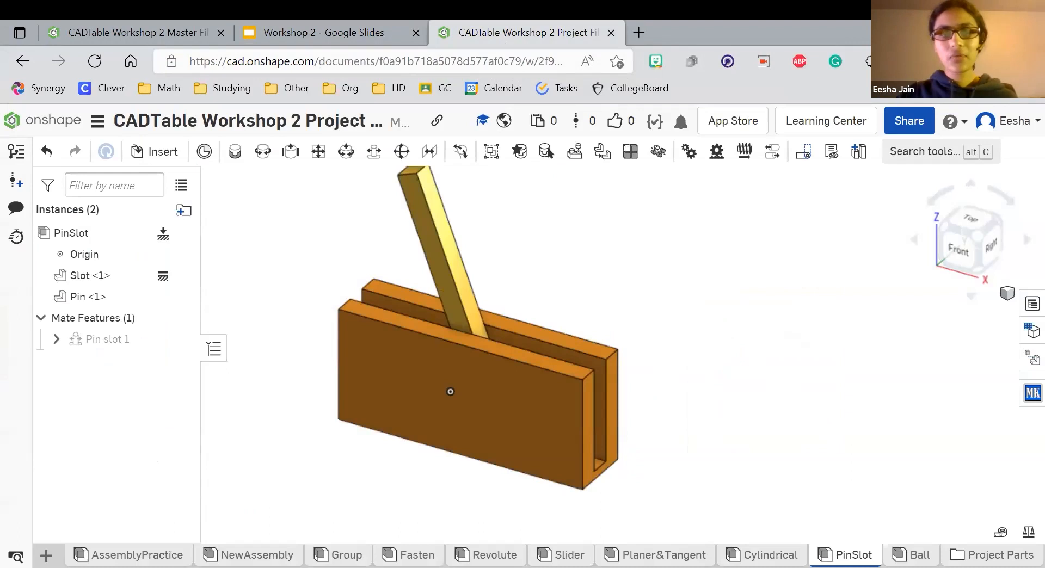
- Insert the DoorKnob and the Socket side by side into the Ball assembly
click(920, 555)
click(155, 152)
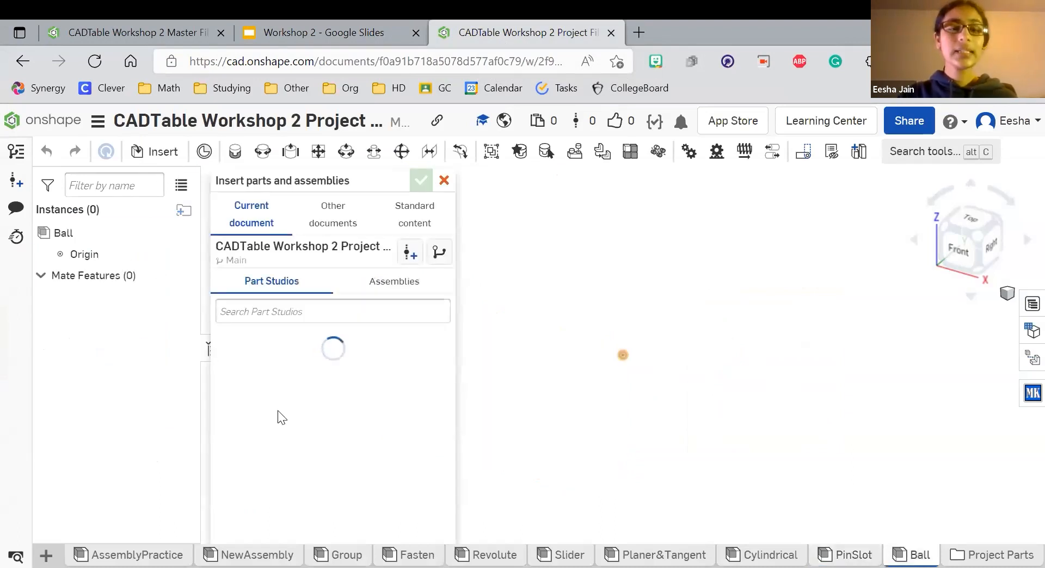
scroll(308, 430, down, 3)
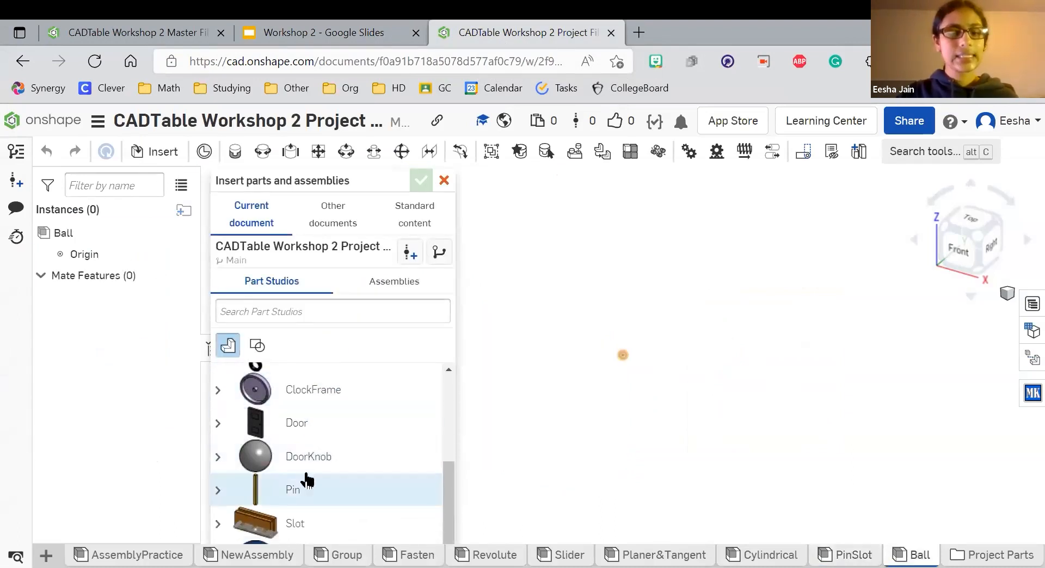
click(336, 457)
click(525, 354)
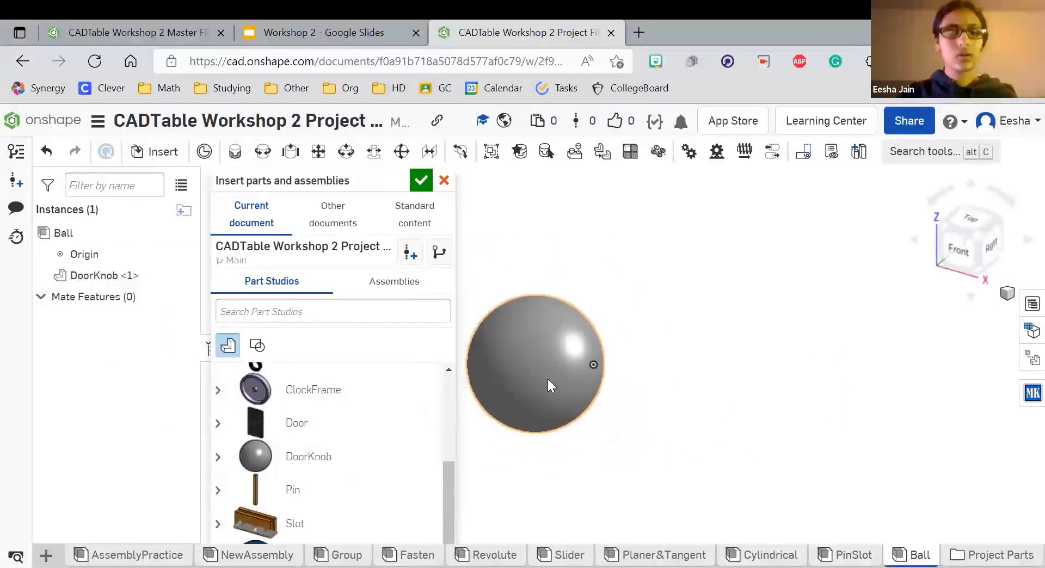
scroll(317, 455, up, 1)
scroll(317, 456, down, 1)
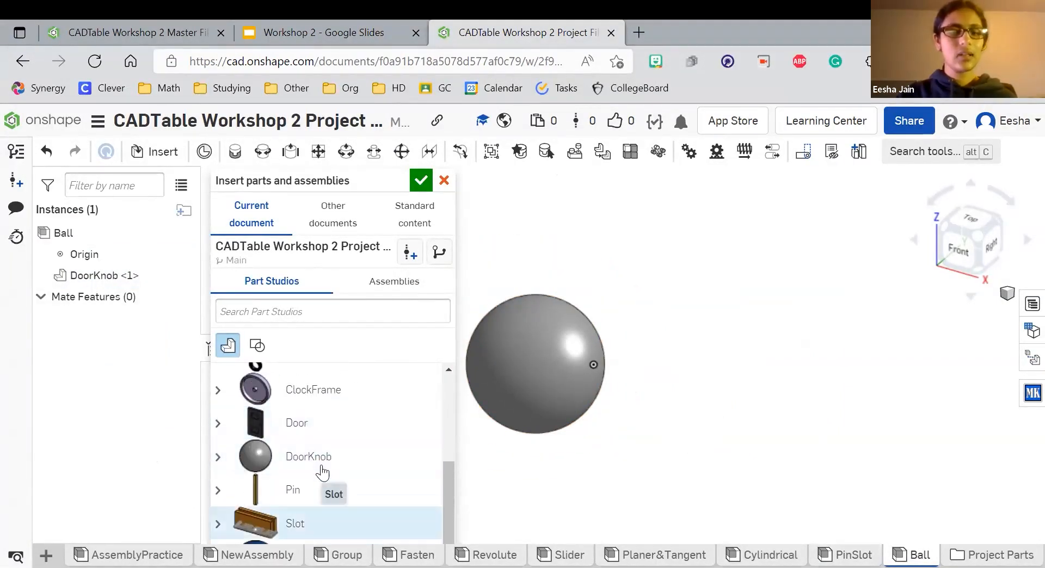
drag(322, 473, 703, 348)
click(427, 186)
- Rotate the Socket with its manipulator so that its hollow opening faces upward
click(652, 365)
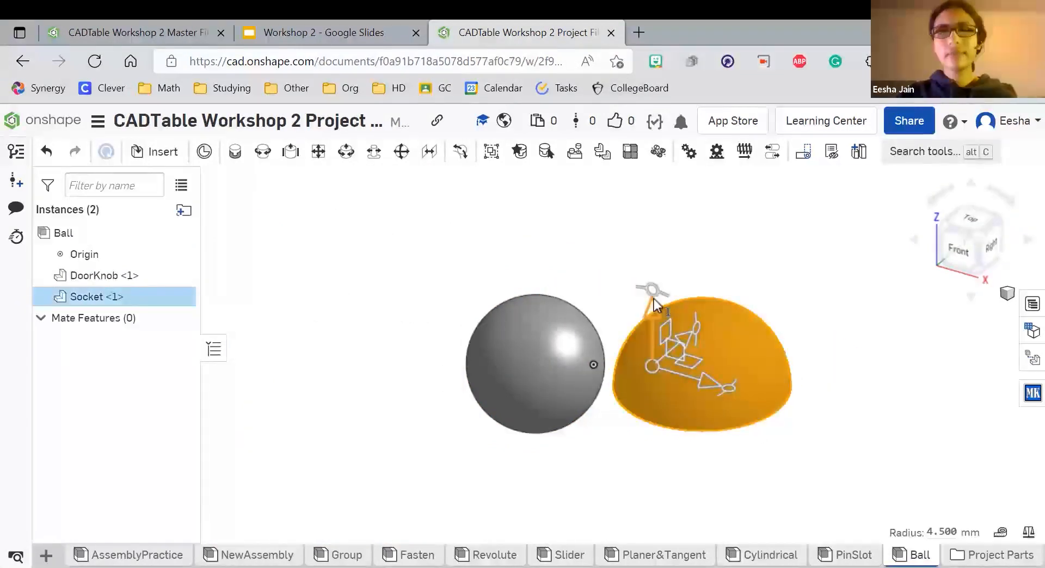
drag(652, 289, 647, 440)
click(736, 464)
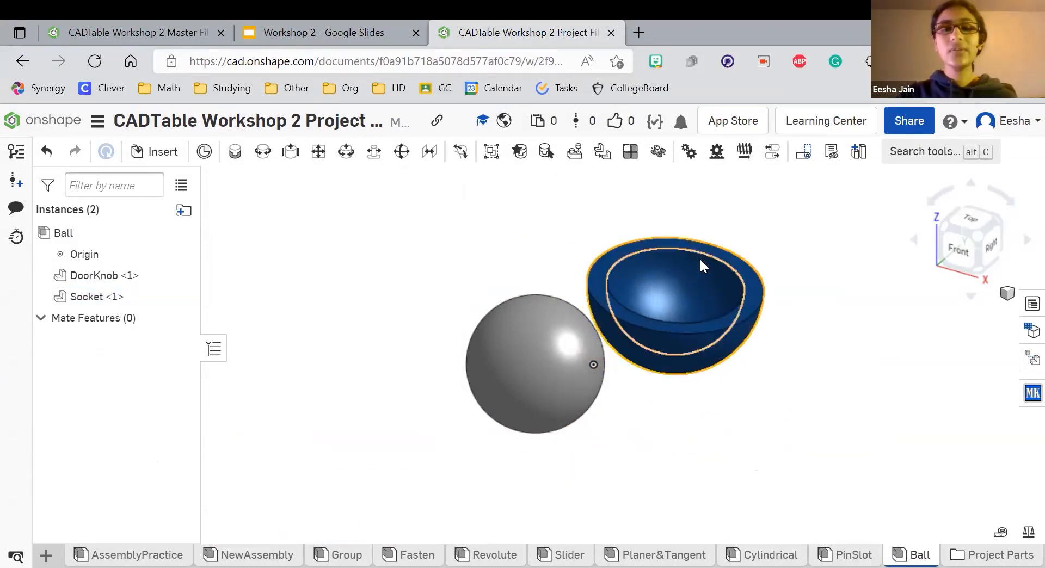
- Join the Socket's inner rim centre to the DoorKnob's centre with a Ball mate
scroll(691, 245, up, 5)
click(401, 151)
click(564, 351)
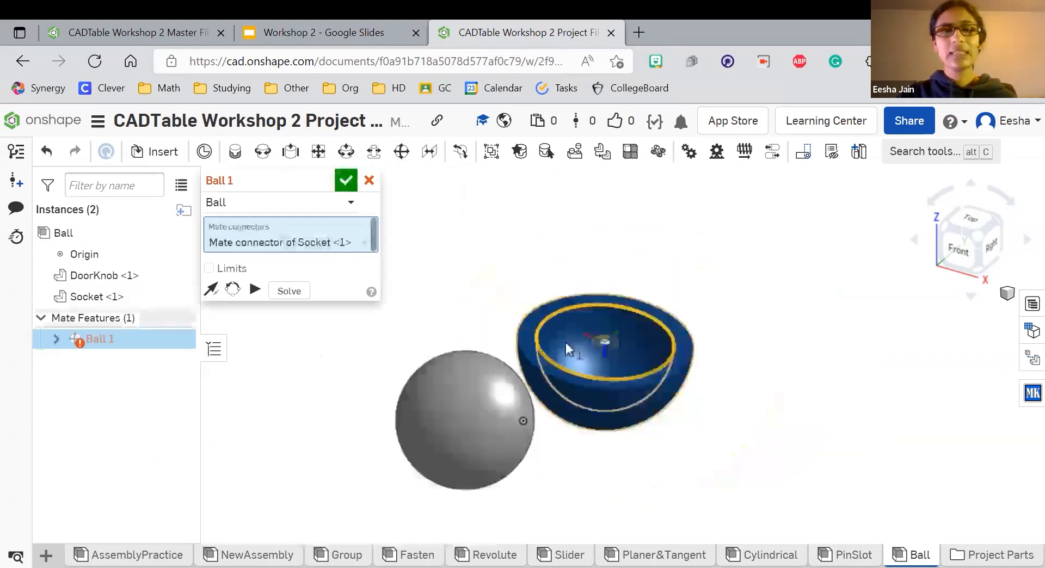
click(475, 414)
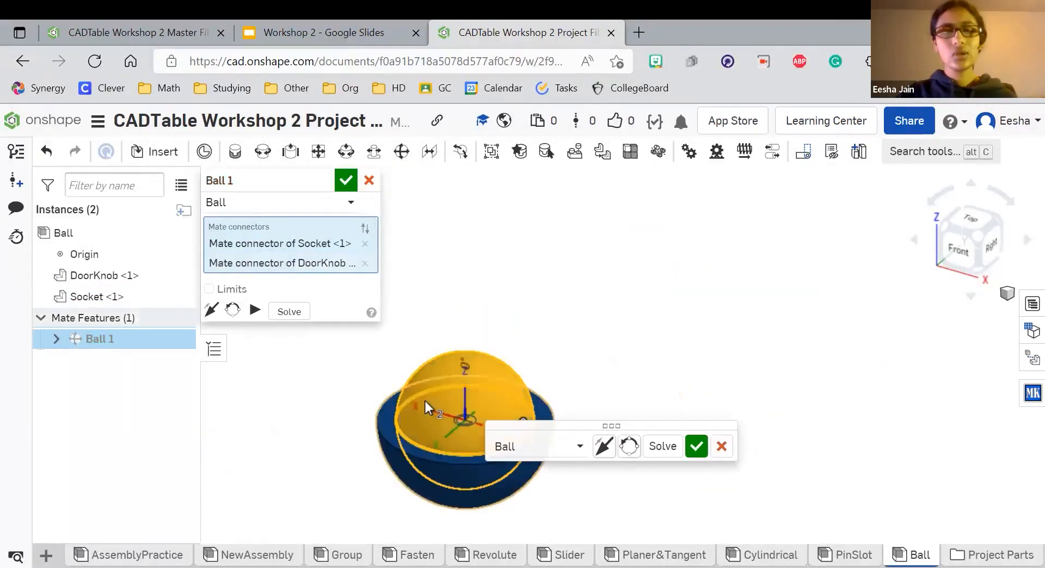
click(699, 452)
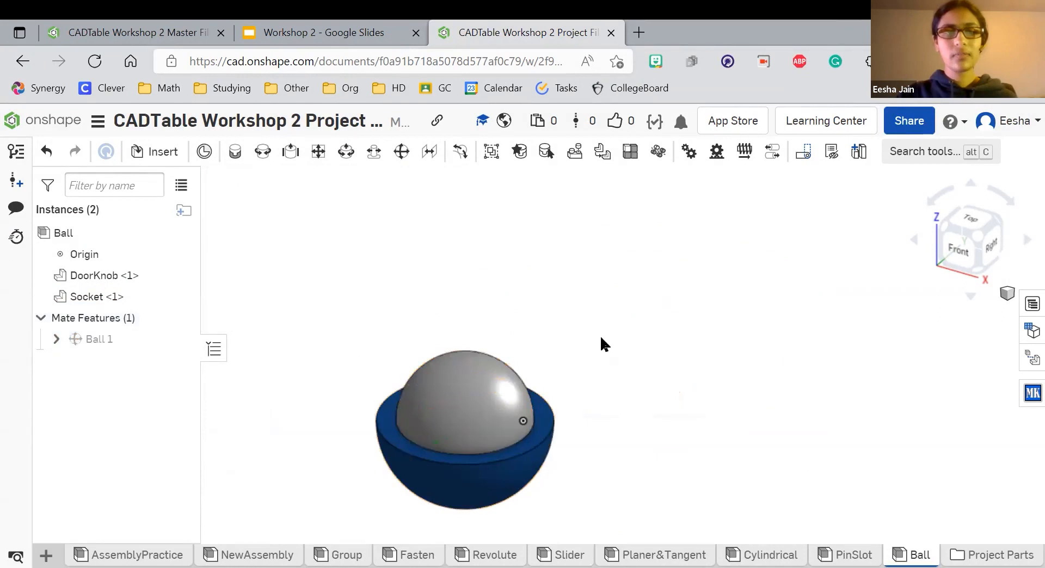
click(368, 180)
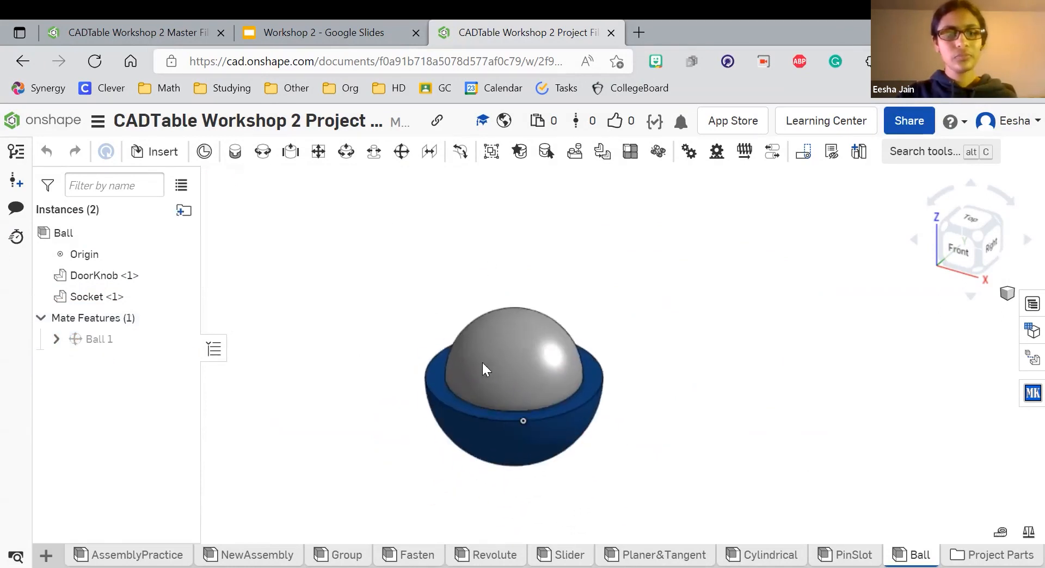
- Fix the Socket in place and inspect the ball joint from another angle
right_click(82, 299)
click(135, 239)
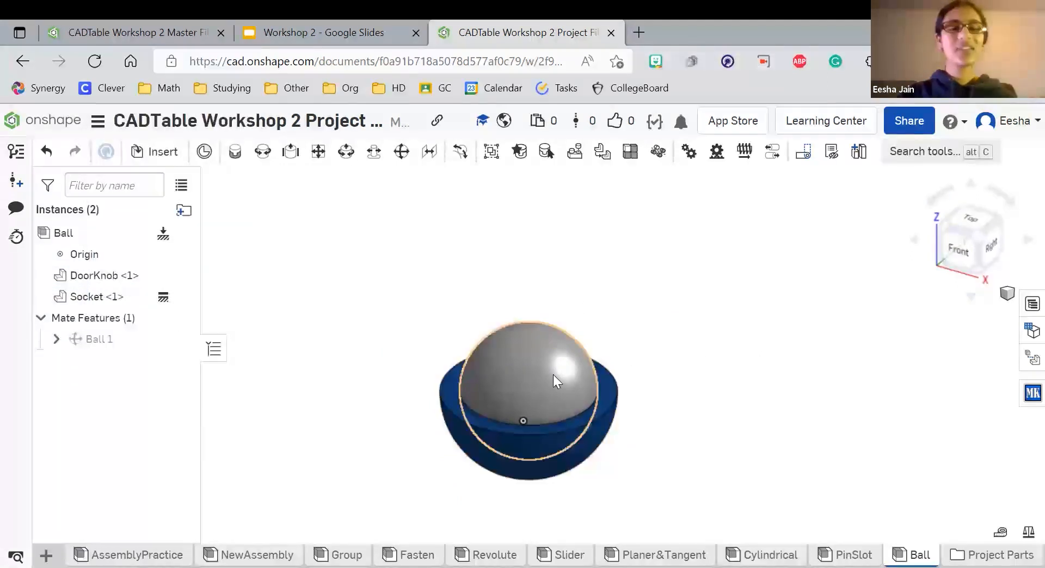
scroll(531, 283, down, 3)
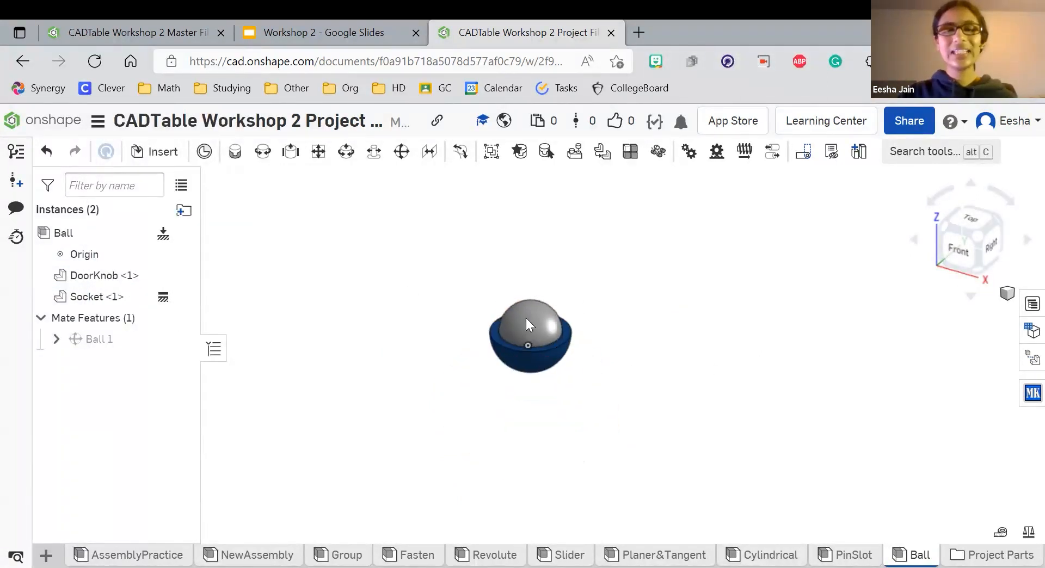
scroll(533, 333, up, 3)
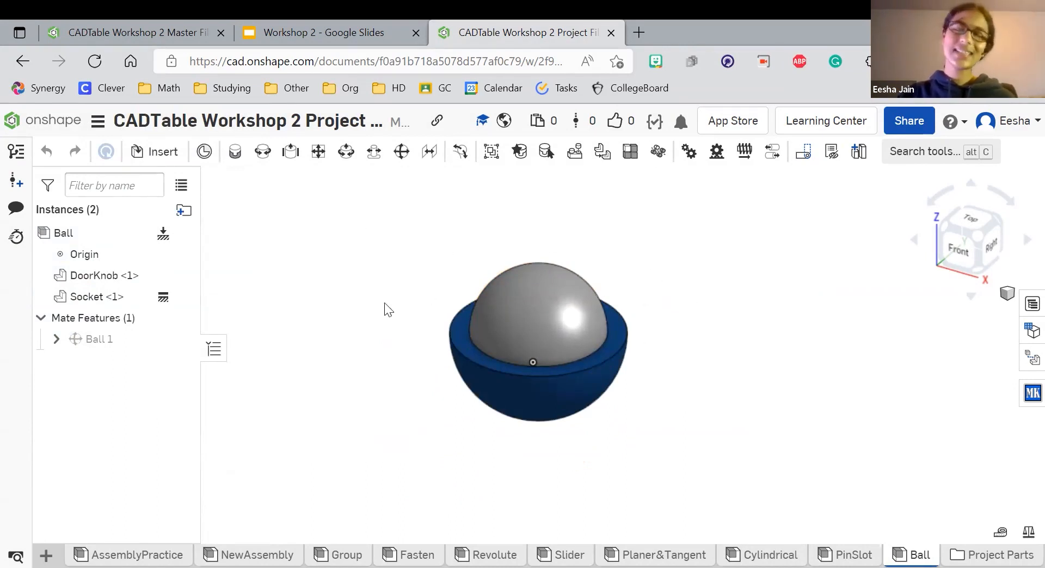
right_drag(347, 288, 426, 374)
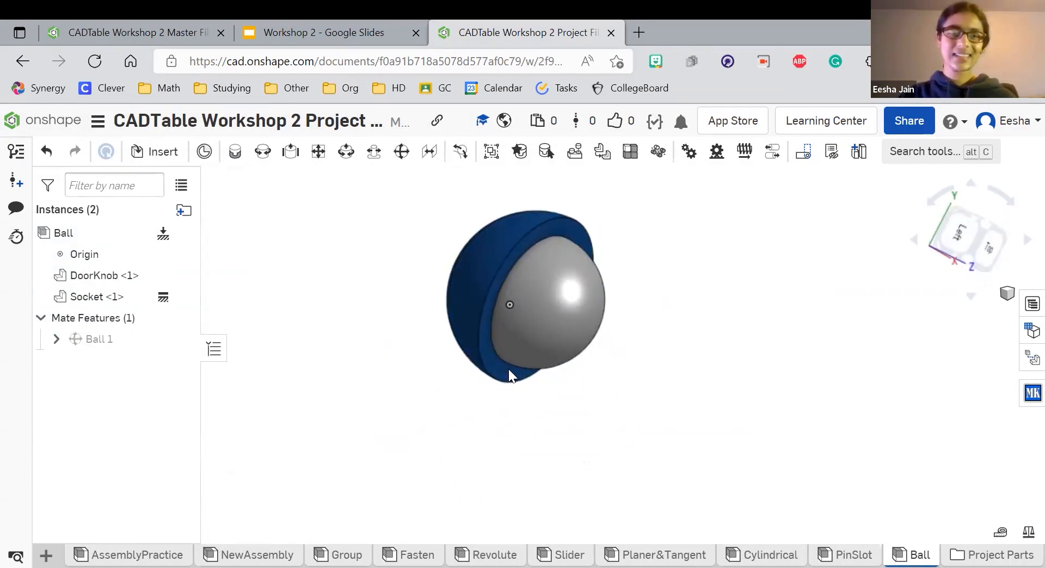
- Insert a second DoorKnob into the Ball assembly, placed beside the ball joint
right_drag(690, 394, 620, 290)
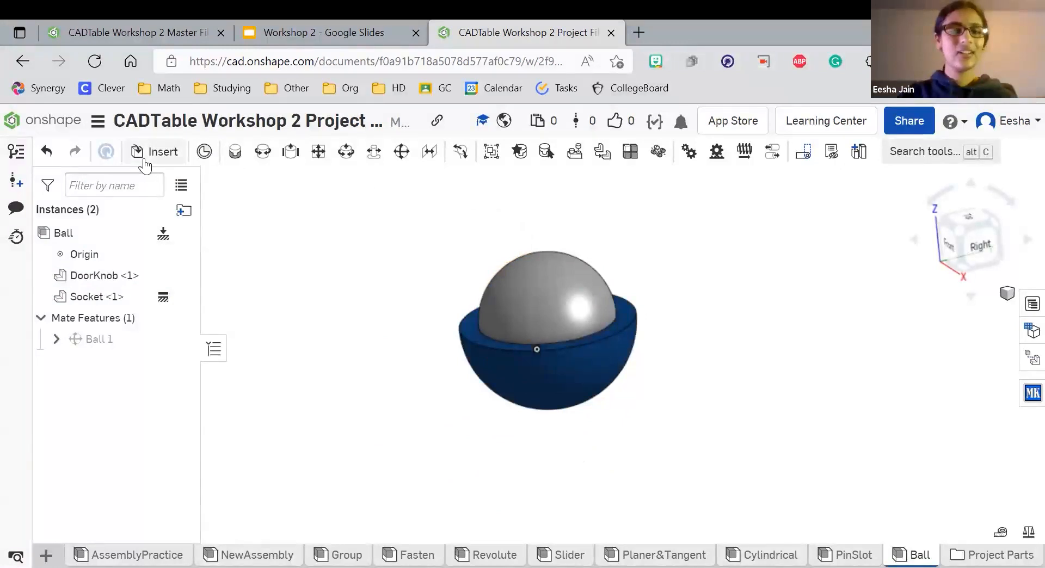
key(i)
scroll(287, 479, down, 3)
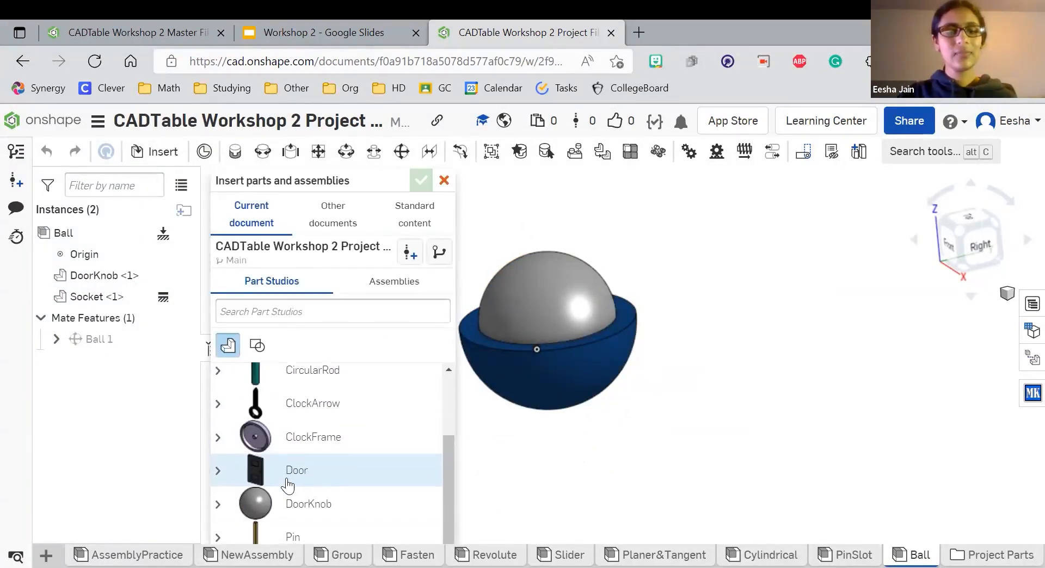
click(289, 488)
click(826, 355)
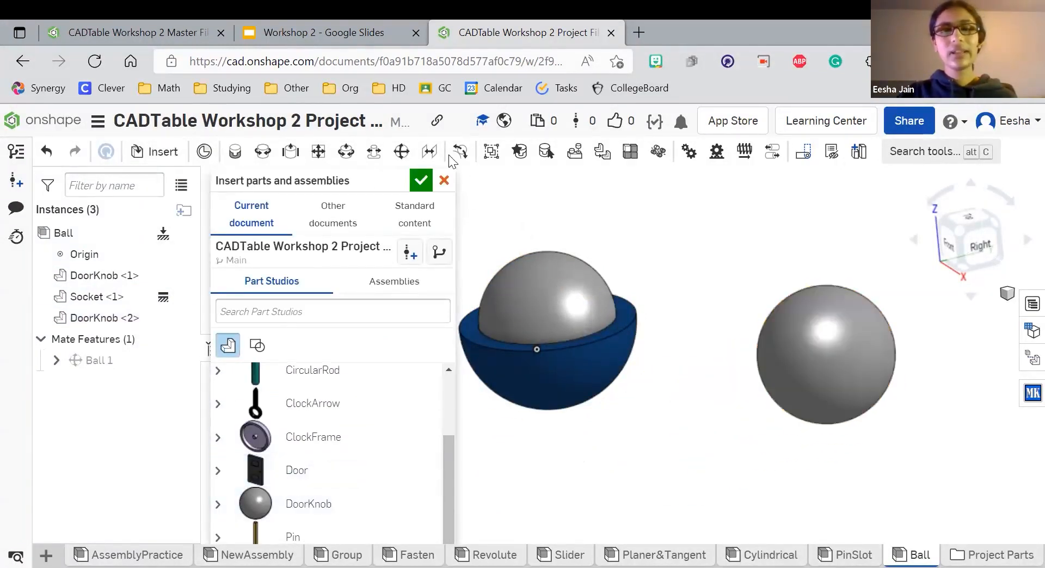
click(421, 182)
- Create a Fastened mate using two connectors on the DoorKnob seated in the Socket
click(234, 152)
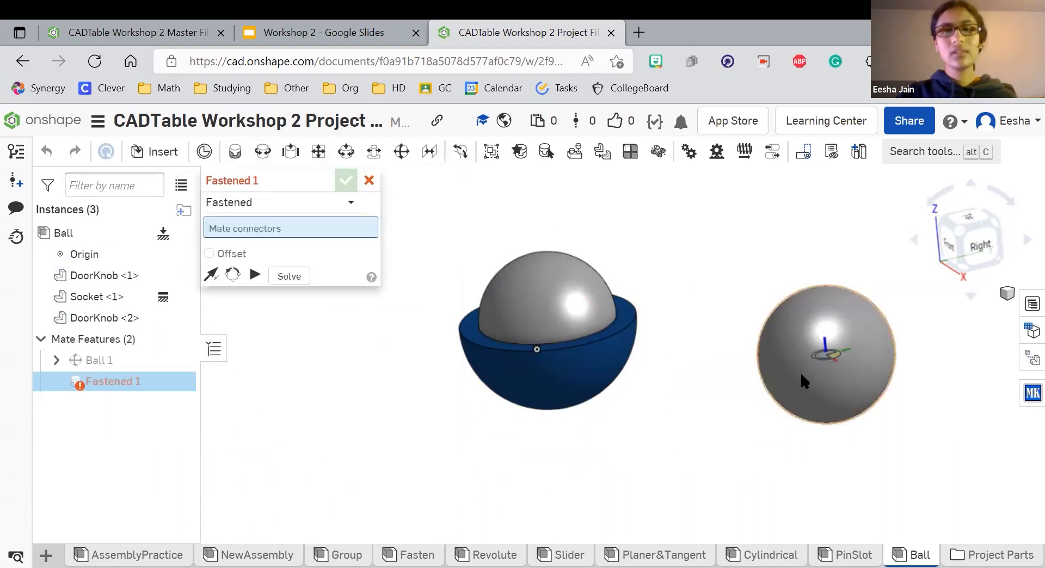
click(560, 279)
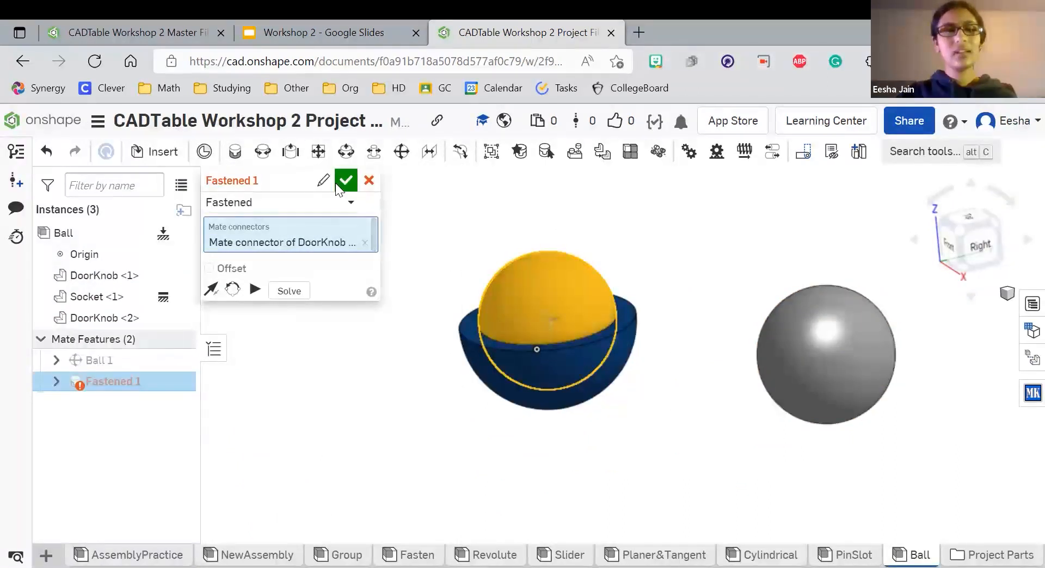
click(557, 294)
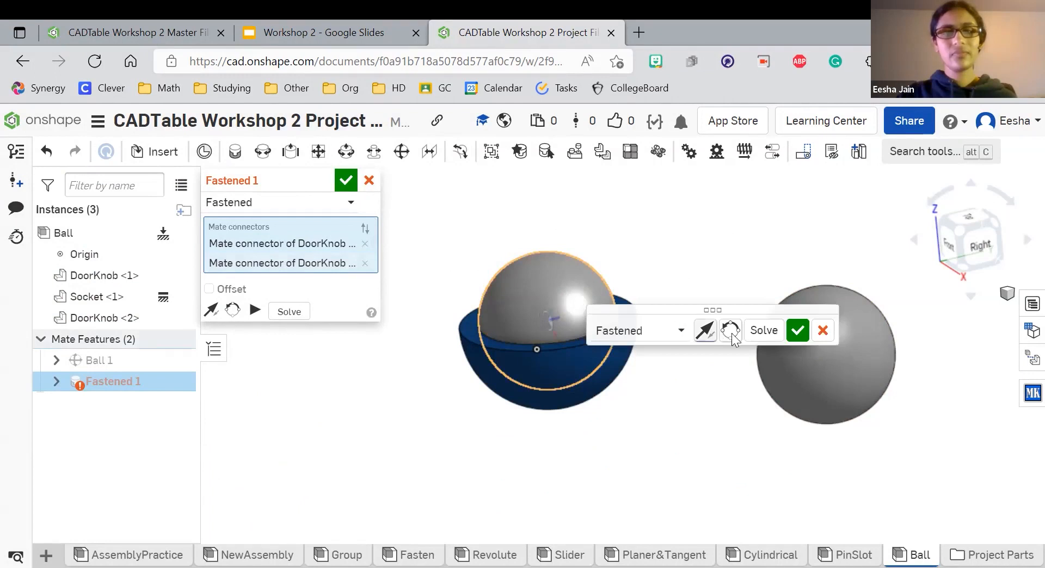
click(797, 331)
key(j)
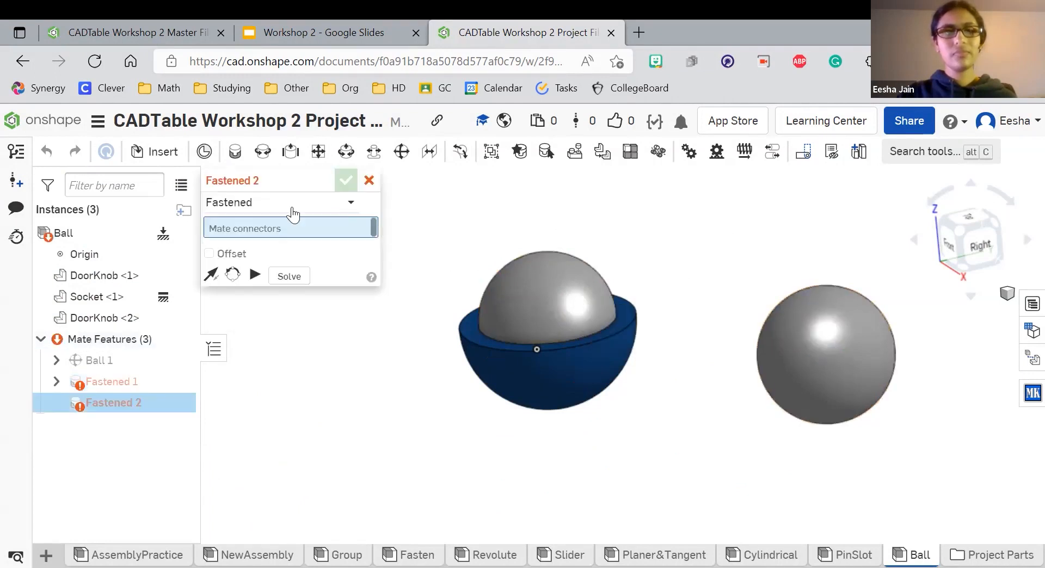
click(369, 180)
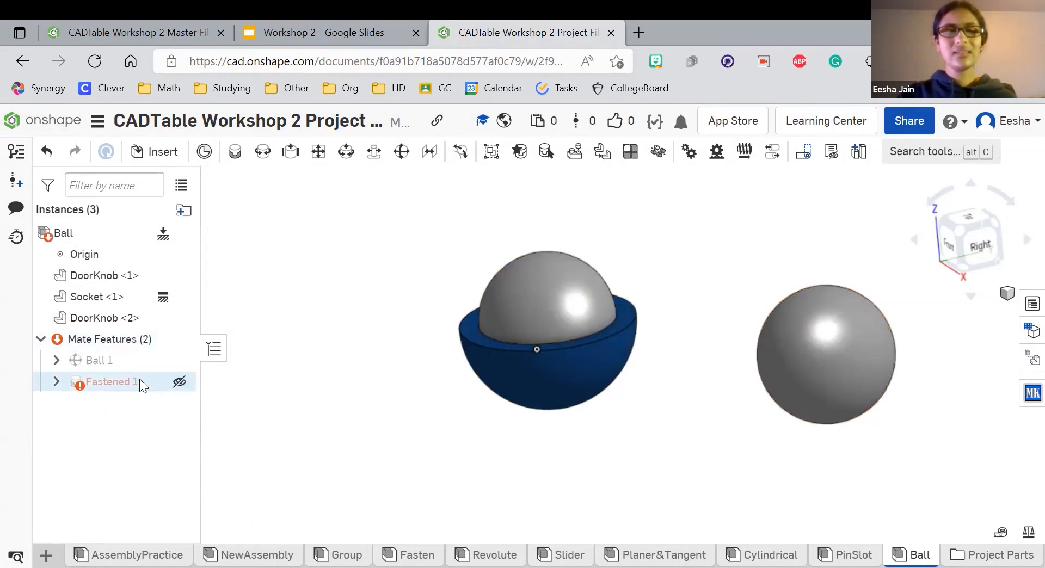
- Edit the Fastened mate to replace its first connector with the second DoorKnob's centre, and enable the offset option
double_click(183, 381)
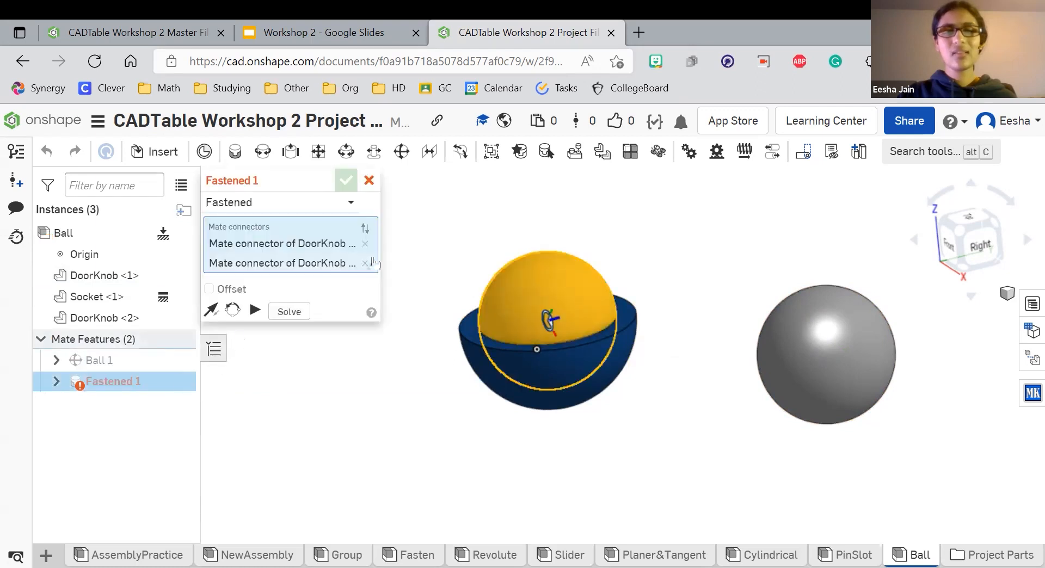
click(364, 243)
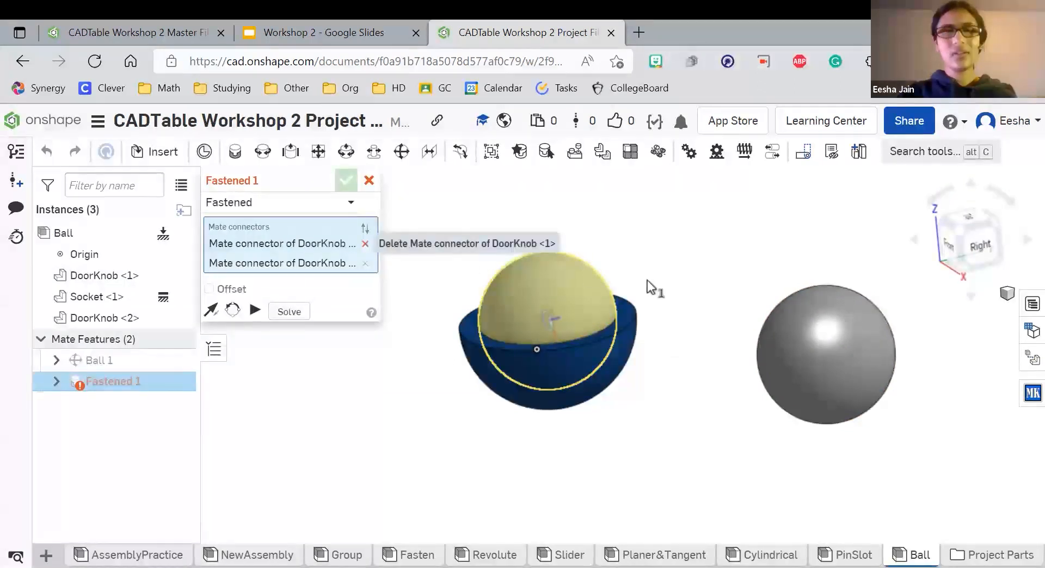
click(834, 355)
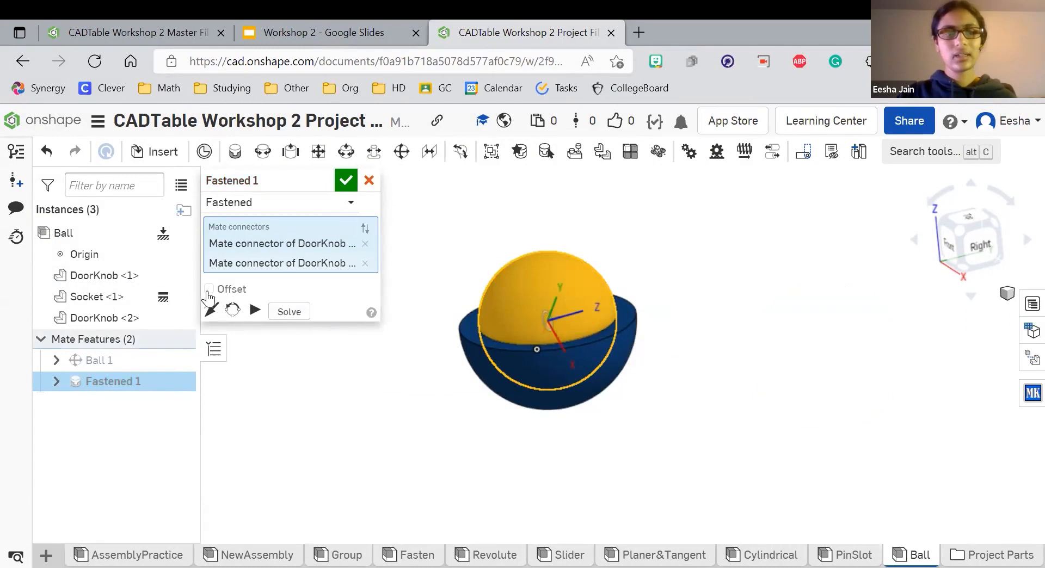
click(209, 289)
click(289, 332)
key(Return)
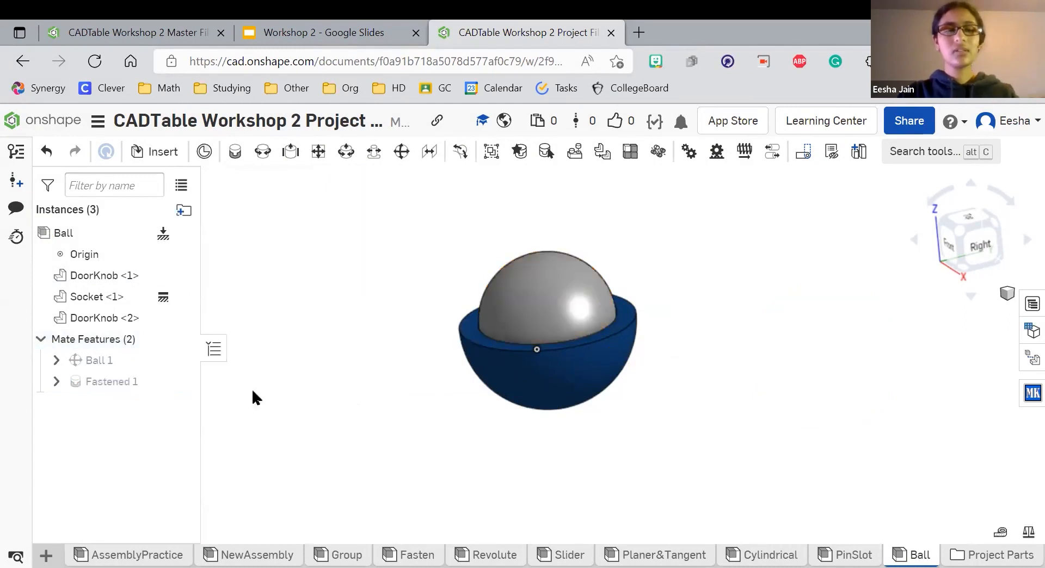
- Set the Fastened mate's Y offset to 2 mm and move the joined DoorKnobs to test the ball joint
right_click(123, 384)
click(165, 408)
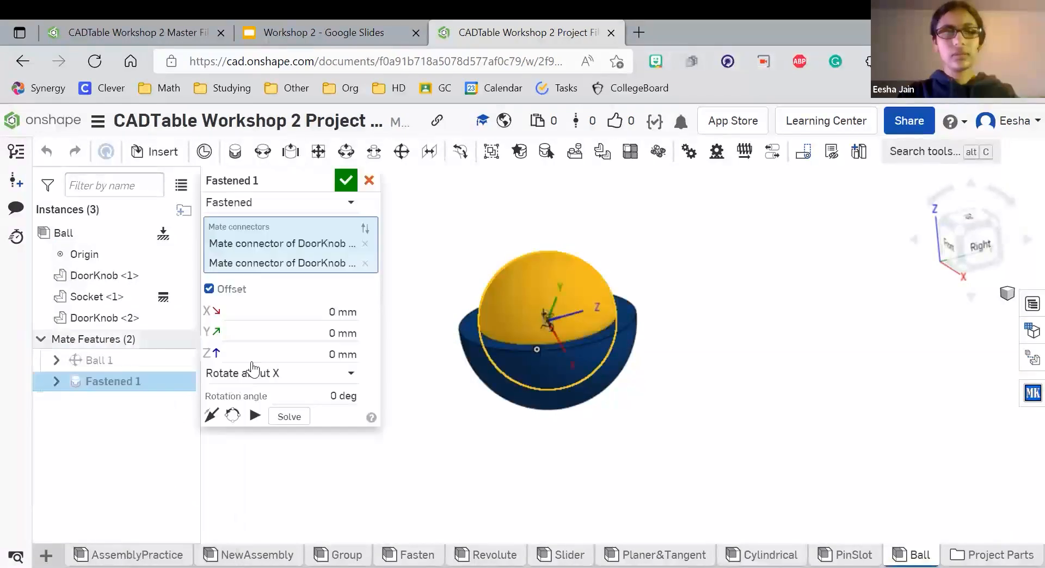
click(325, 330)
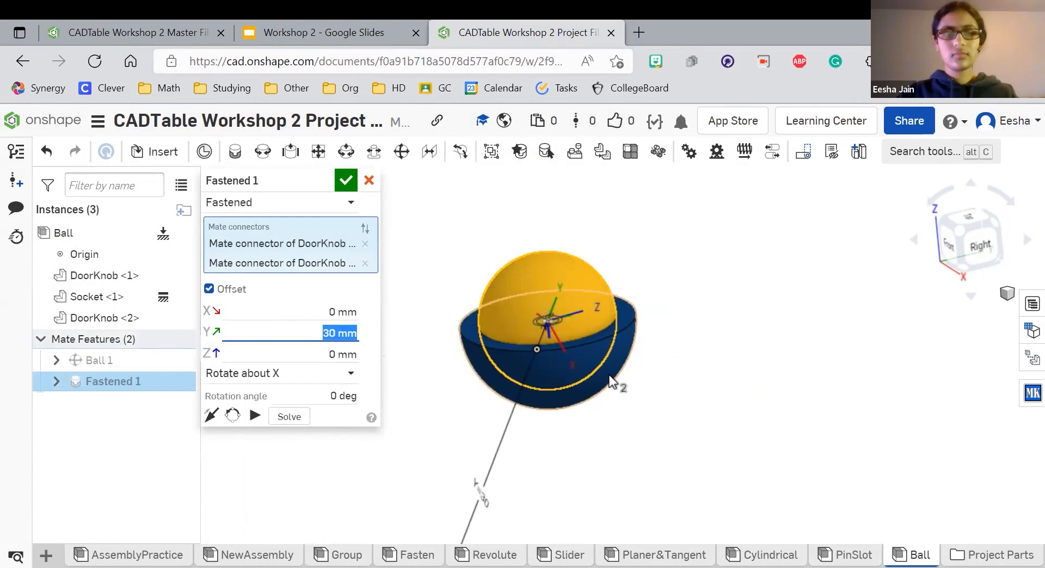
key(Return)
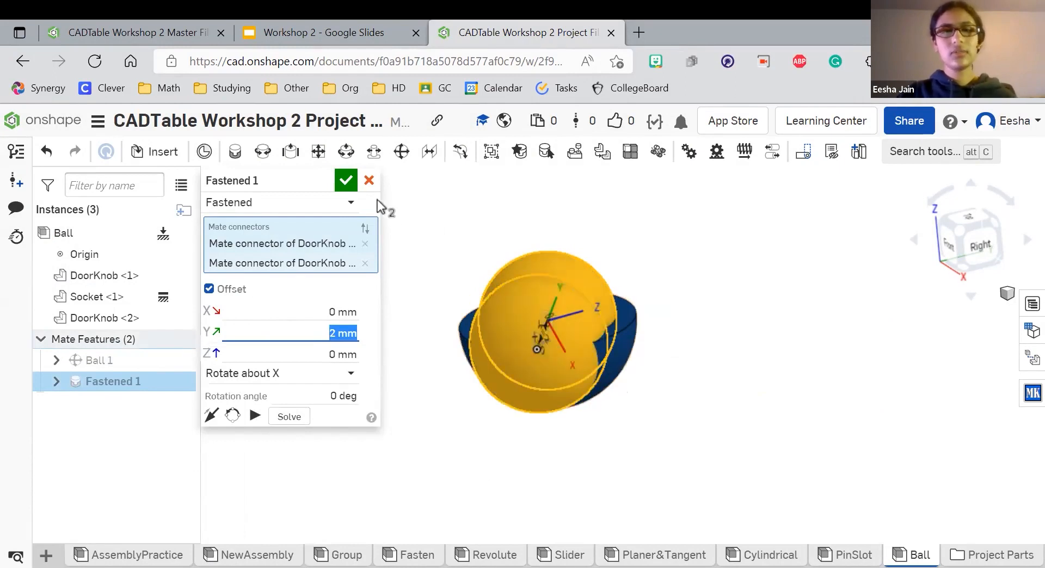
click(347, 181)
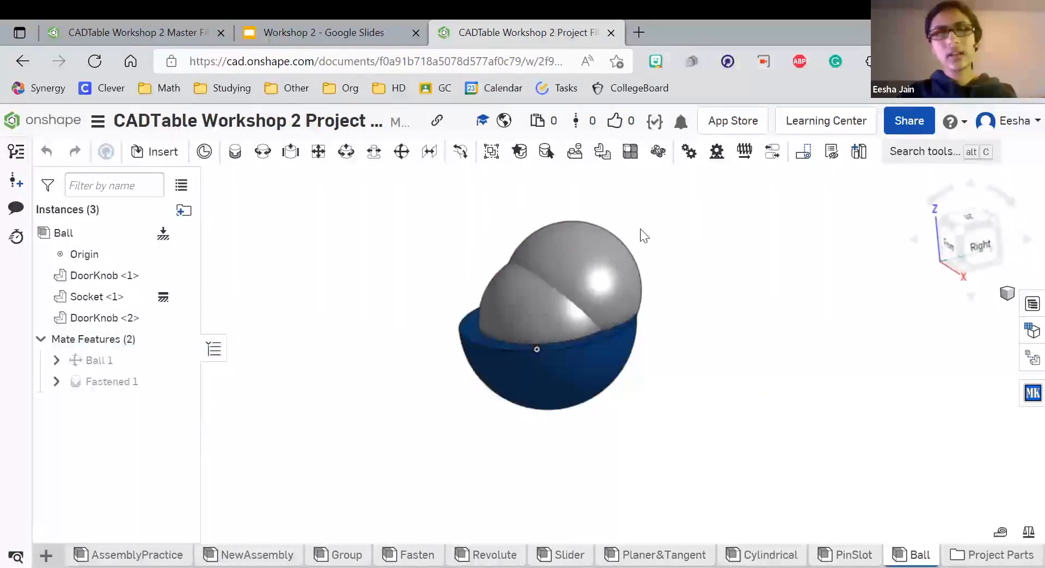
drag(522, 223, 549, 229)
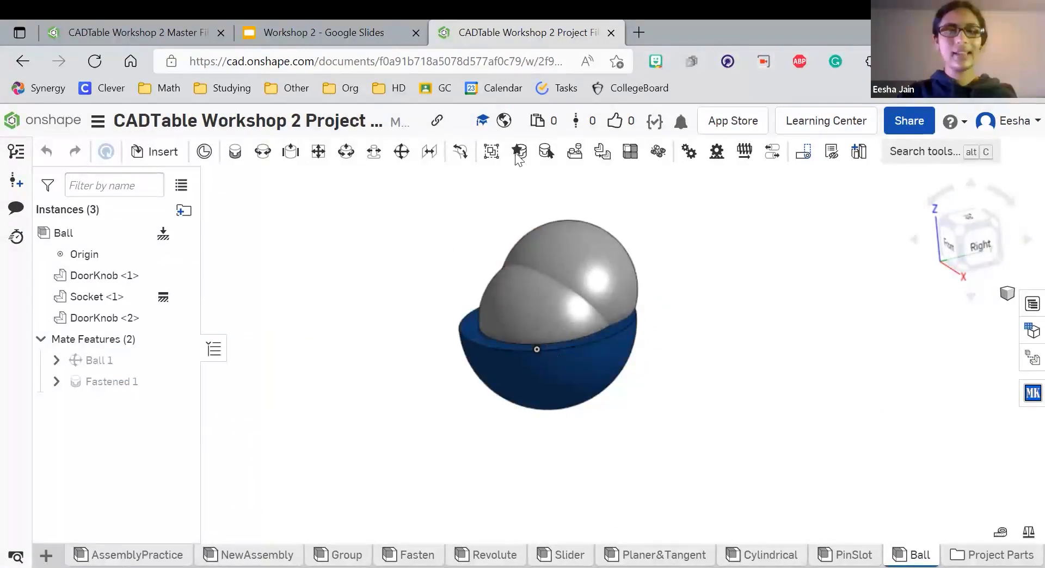
- Switch to the Workshop 2 presentation in Google Slides and show the Parallel Mate slide
click(293, 32)
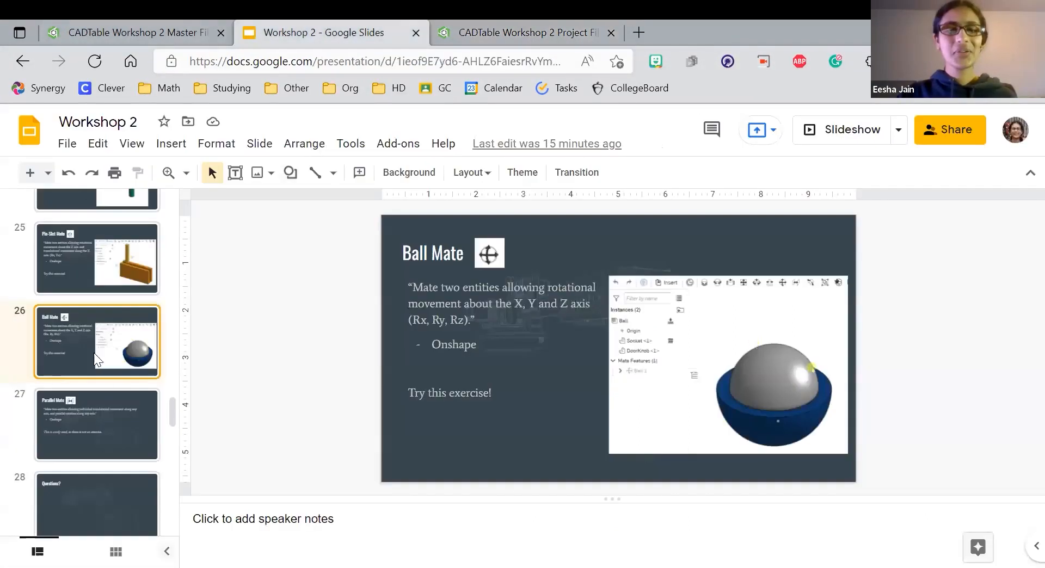
click(132, 410)
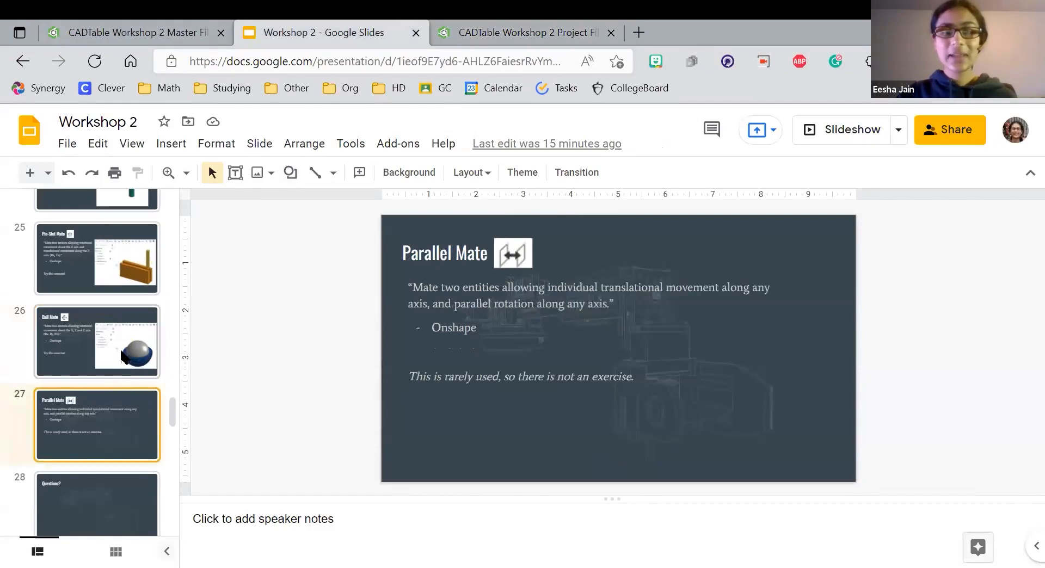
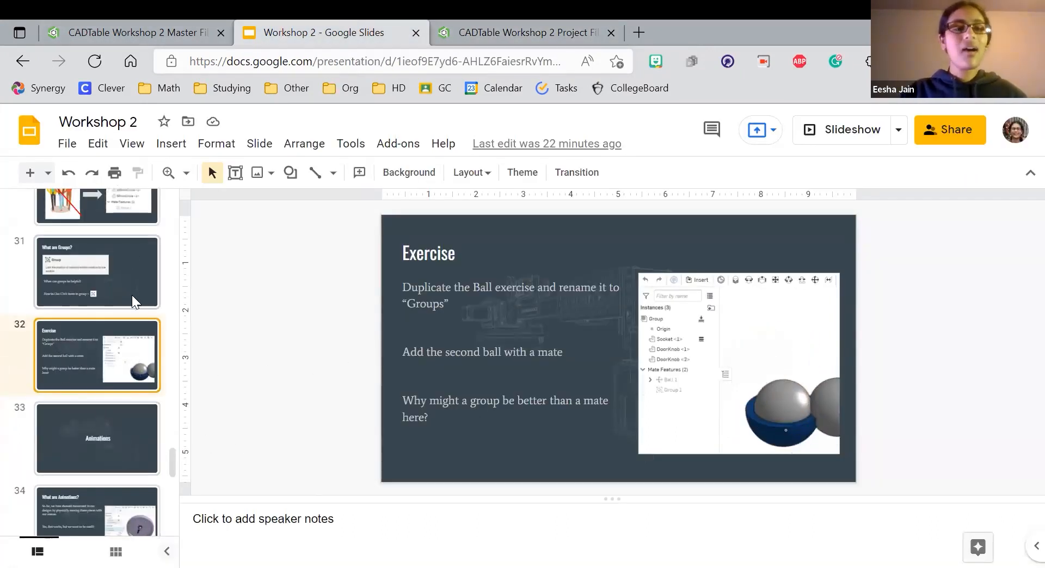
- Switch back to the Onshape project and look at the Group and Ball assemblies
click(538, 25)
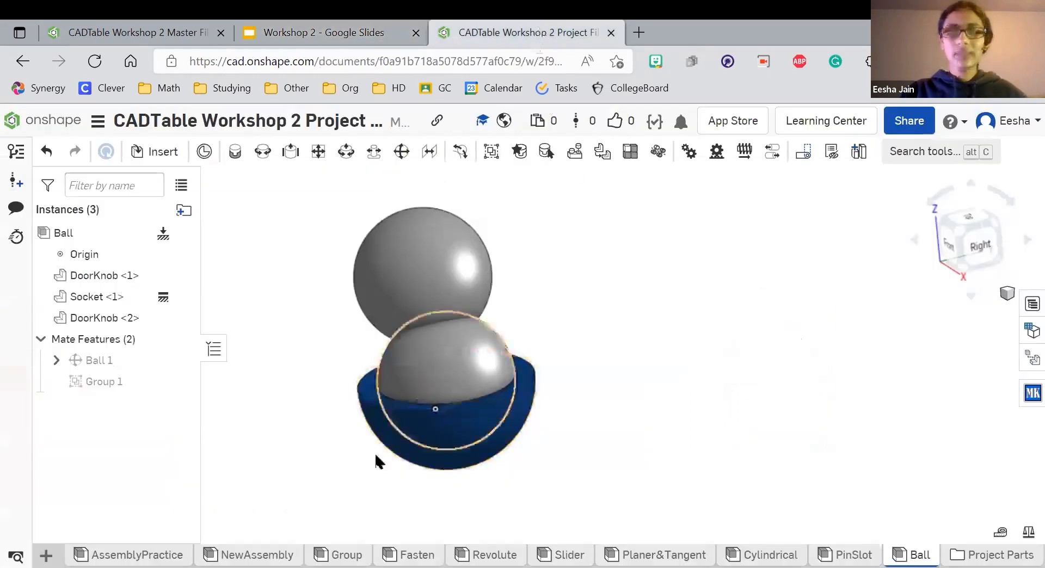
click(339, 555)
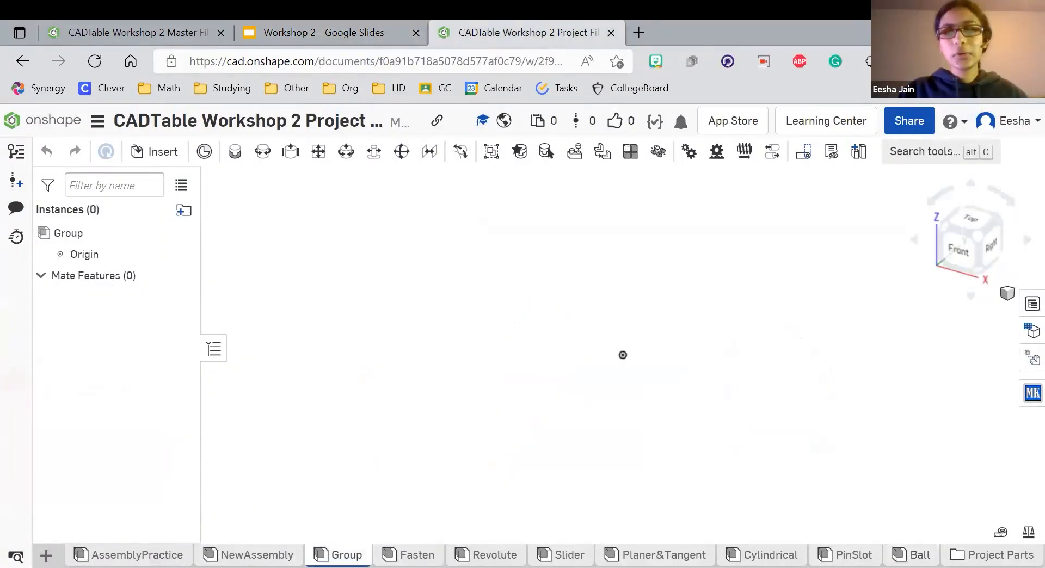
click(920, 556)
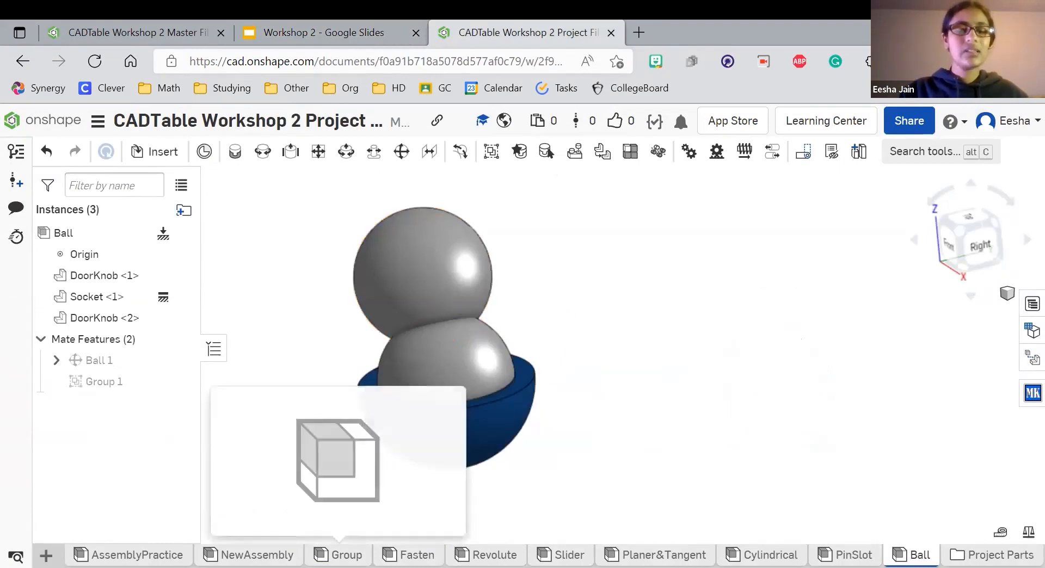
right_click(340, 556)
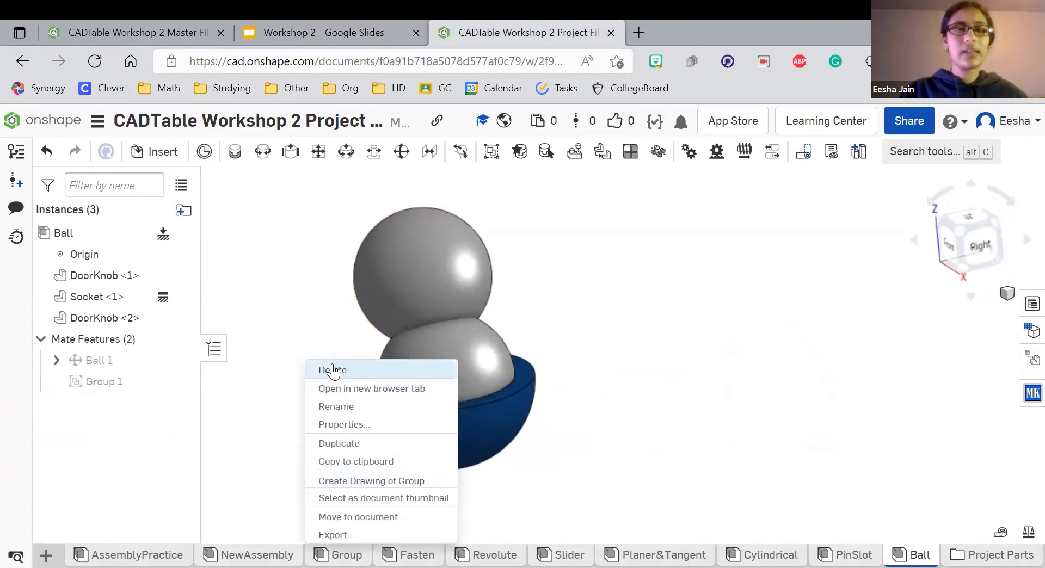
click(260, 275)
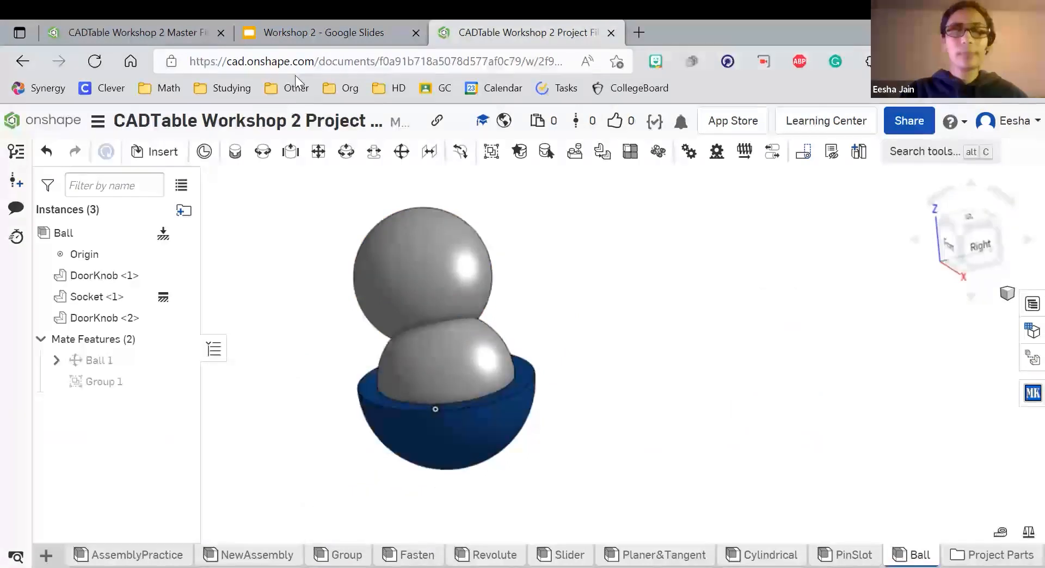
- Switch to the Google Slides presentation and browse the Animations section to the "What are Animations?" slide
click(333, 29)
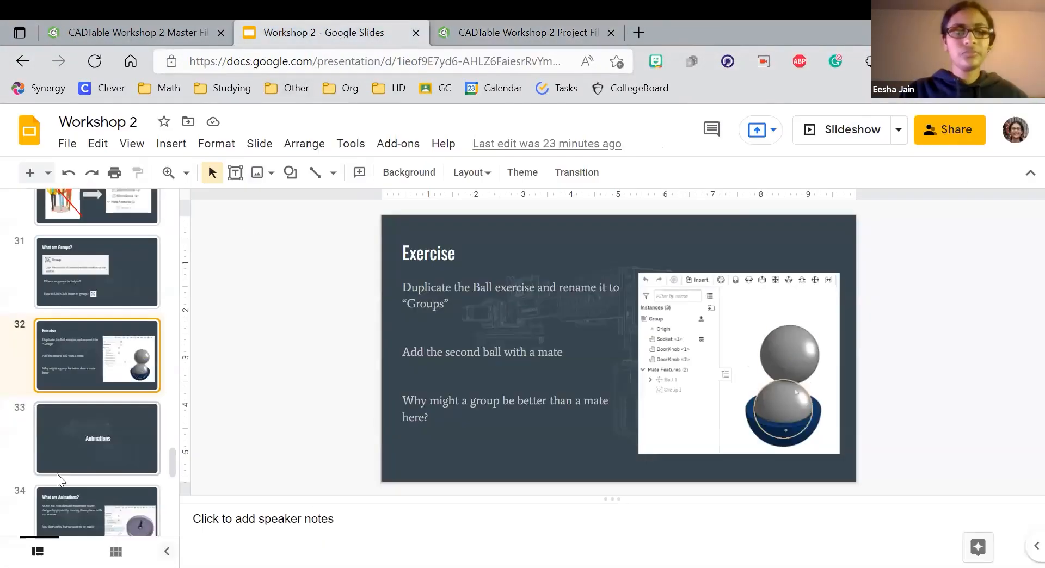
click(78, 444)
scroll(86, 454, down, 2)
scroll(90, 430, down, 5)
scroll(89, 411, up, 3)
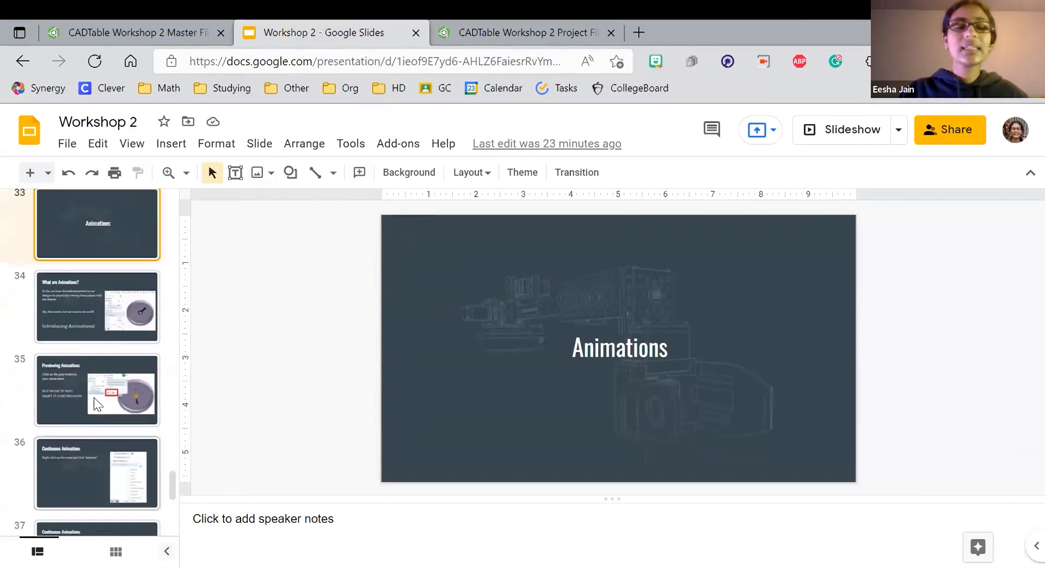
click(114, 337)
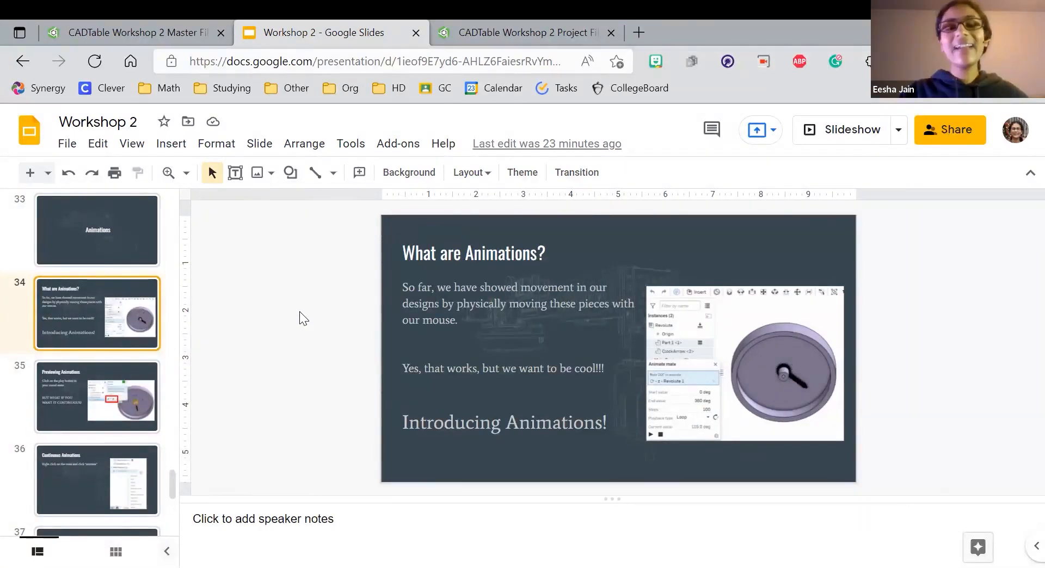
- Inspect the clock in Onshape's Revolute assembly from the front and in an isometric view, and return to the Google Slides presentation
click(533, 32)
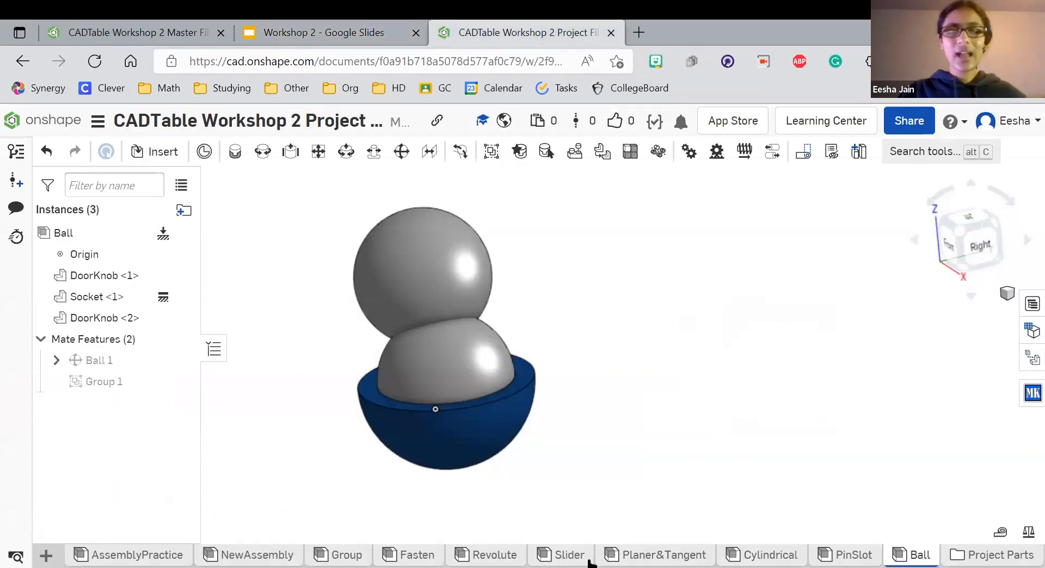
click(490, 555)
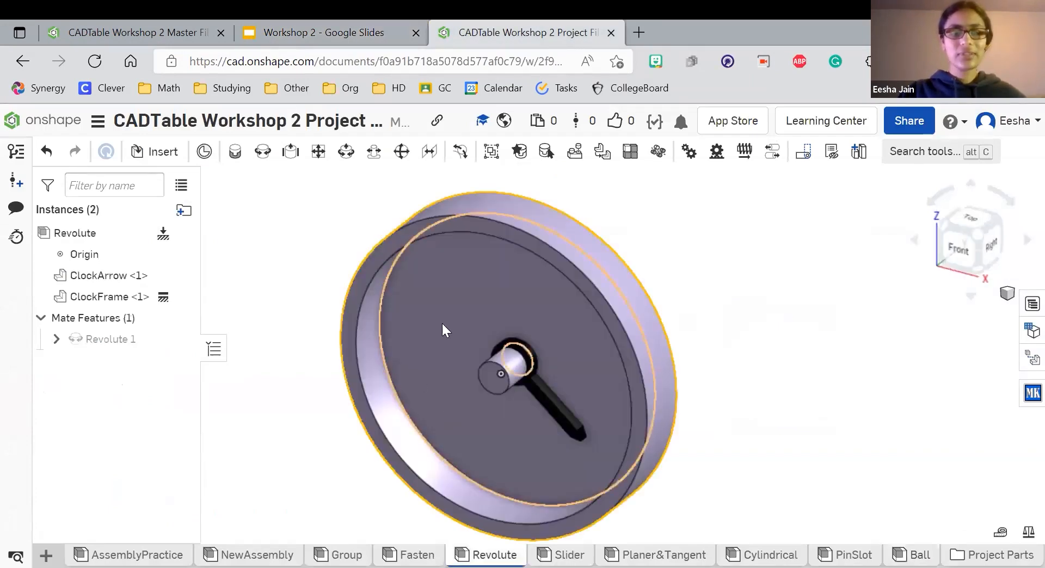
click(962, 244)
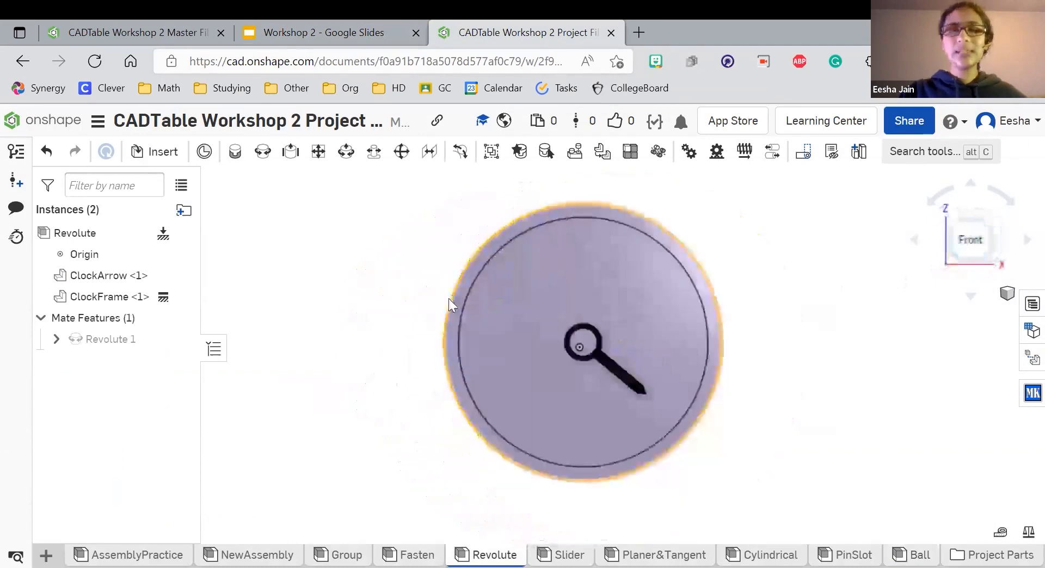
click(994, 220)
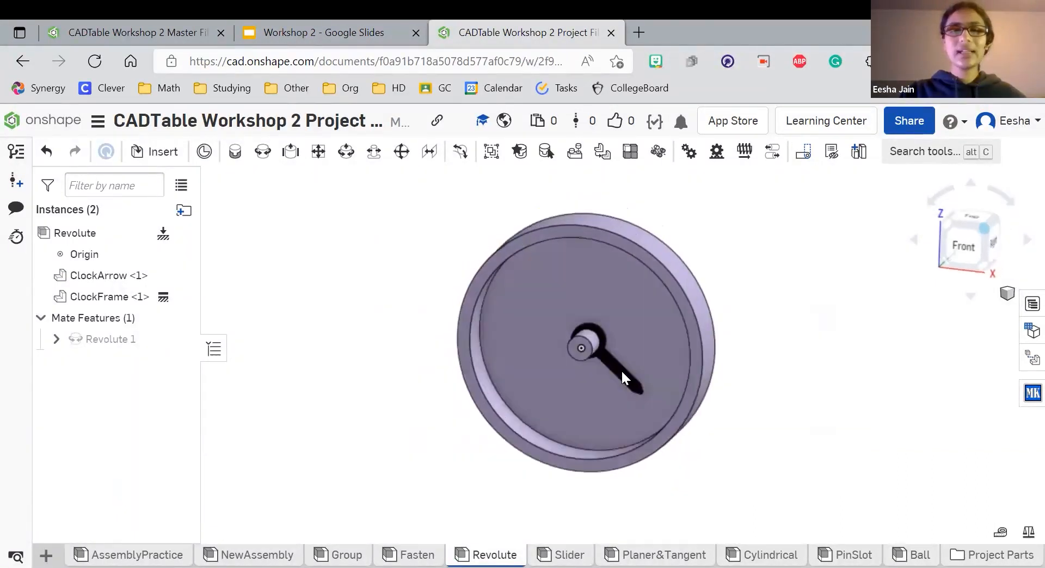
scroll(491, 324, up, 5)
scroll(296, 340, down, 4)
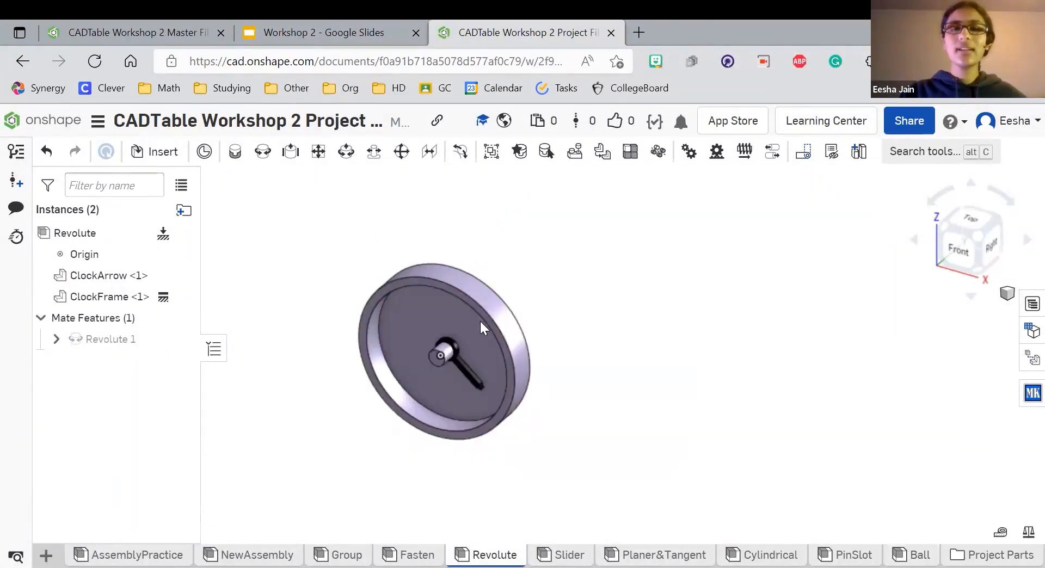
scroll(261, 365, up, 3)
scroll(309, 372, down, 2)
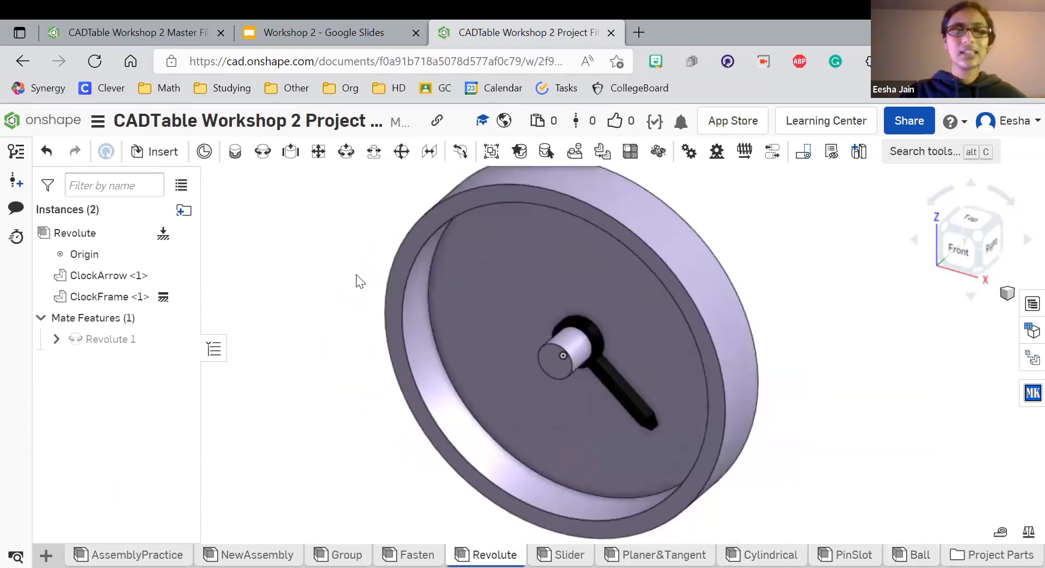
click(362, 28)
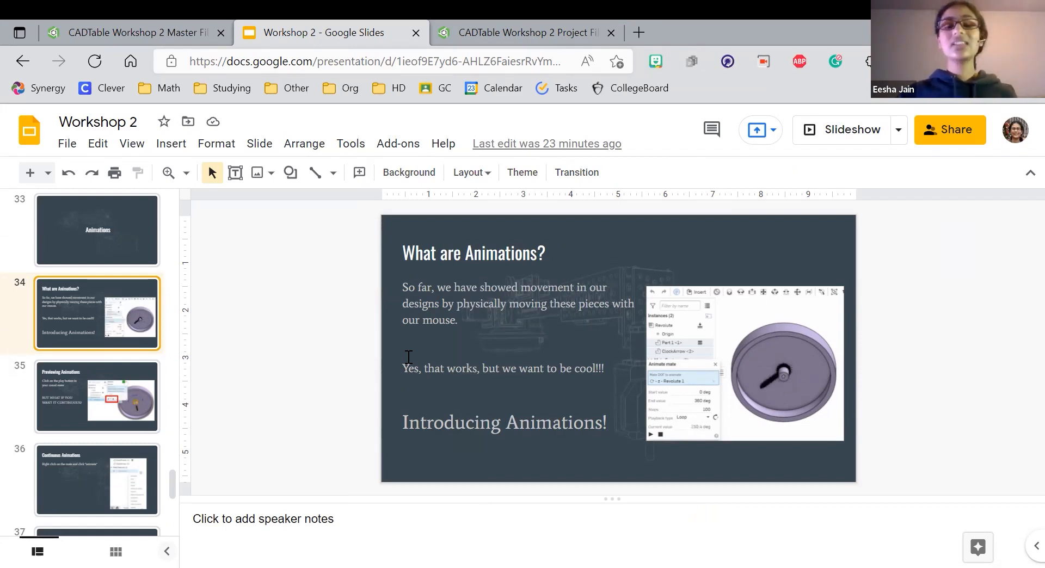
- Show the Previewing Animations slide, and switch to Onshape to preview the Revolute 1 mate's motion from its edit dialog
key(Down)
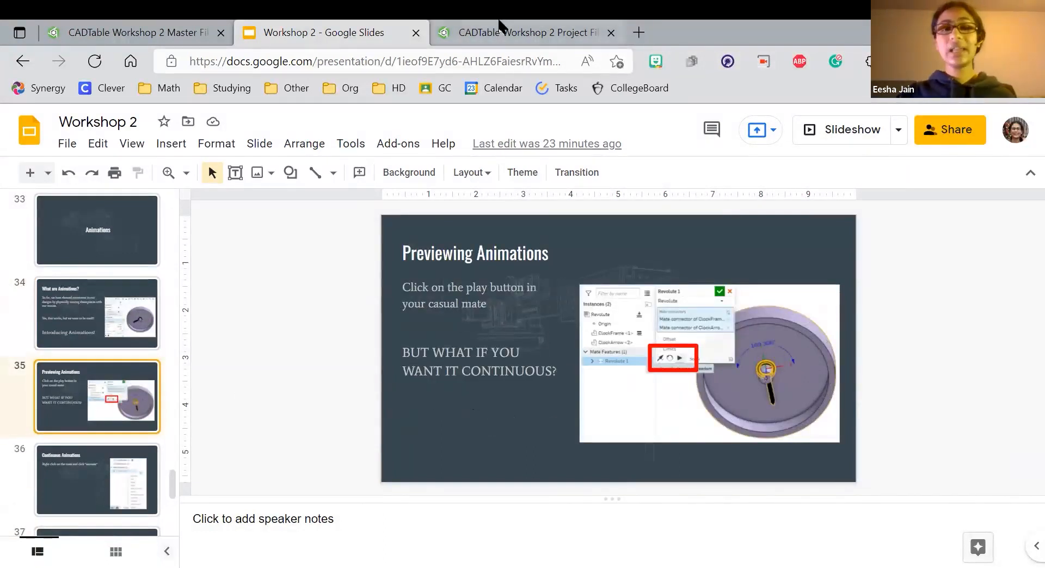
click(497, 24)
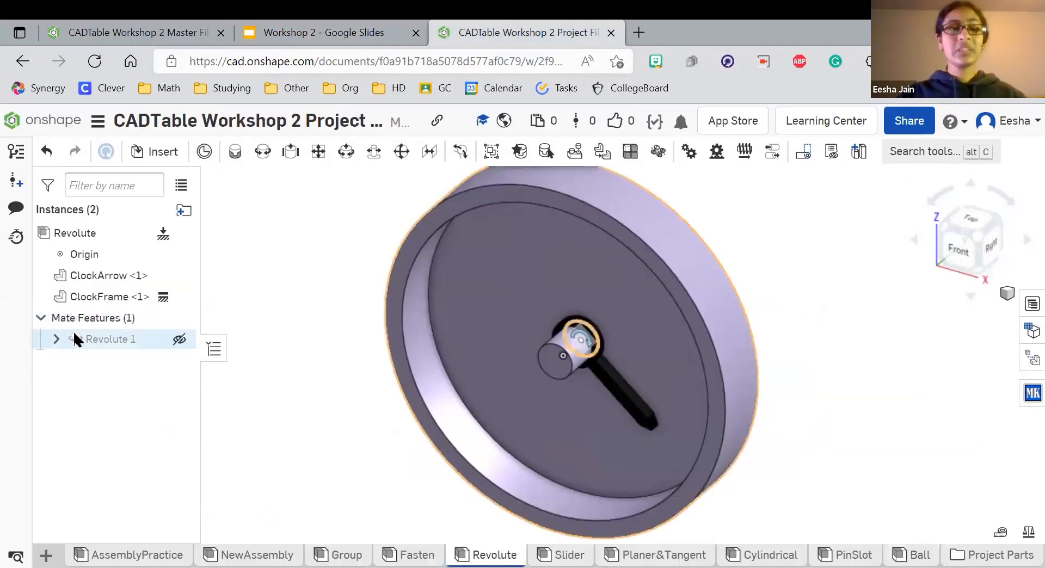
right_click(107, 338)
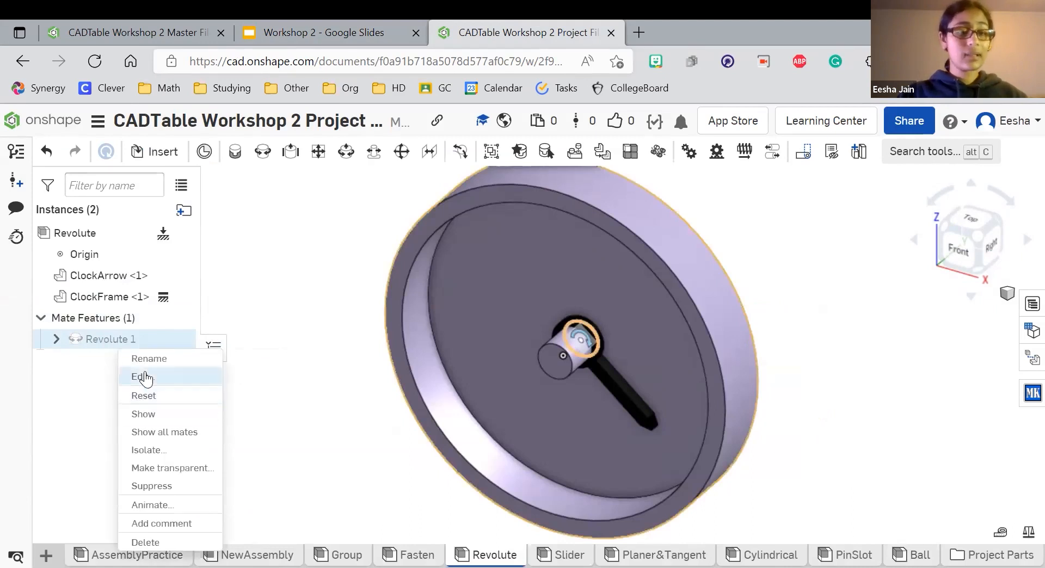
click(140, 376)
click(255, 333)
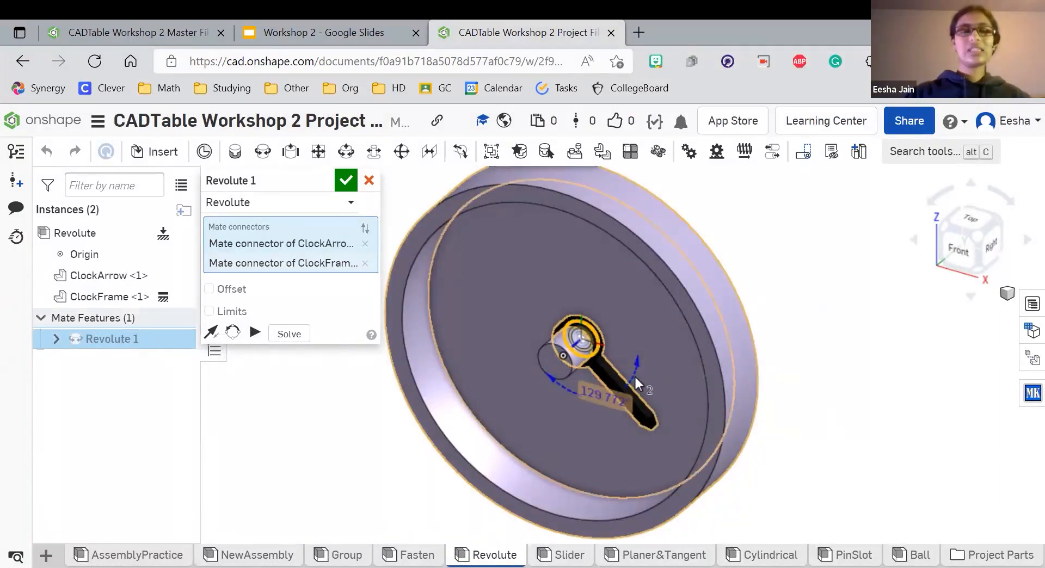
click(369, 180)
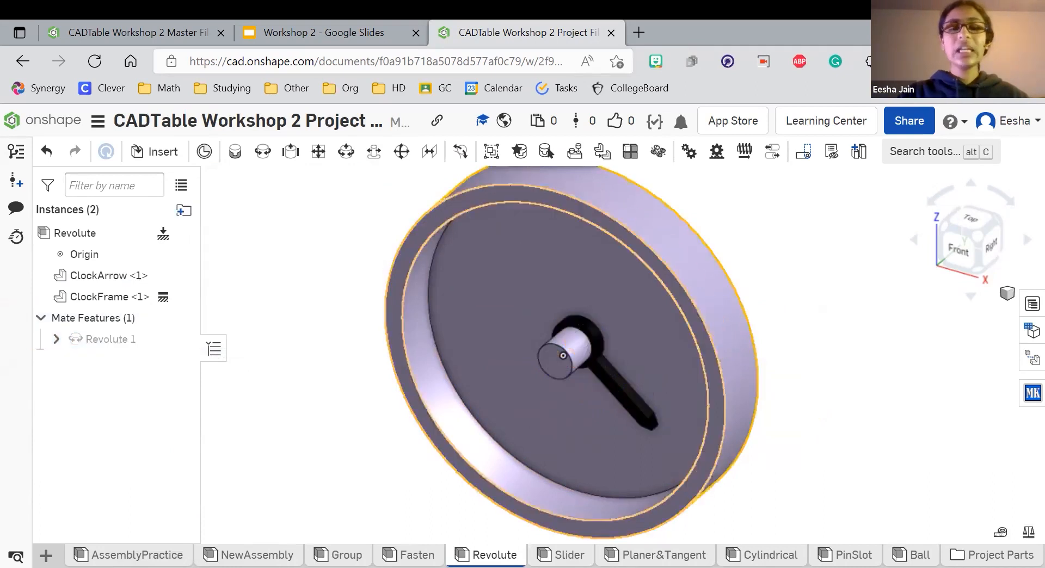
- Animate the Revolute 1 mate from 0 to 360 deg with Reciprocate playback, and replay it as a Loop
right_click(121, 343)
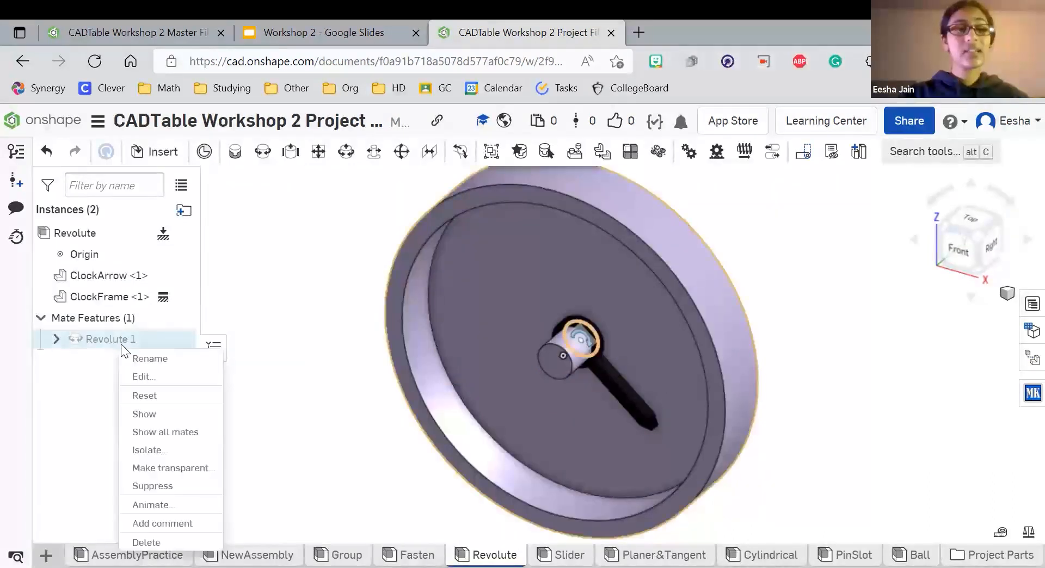
click(154, 505)
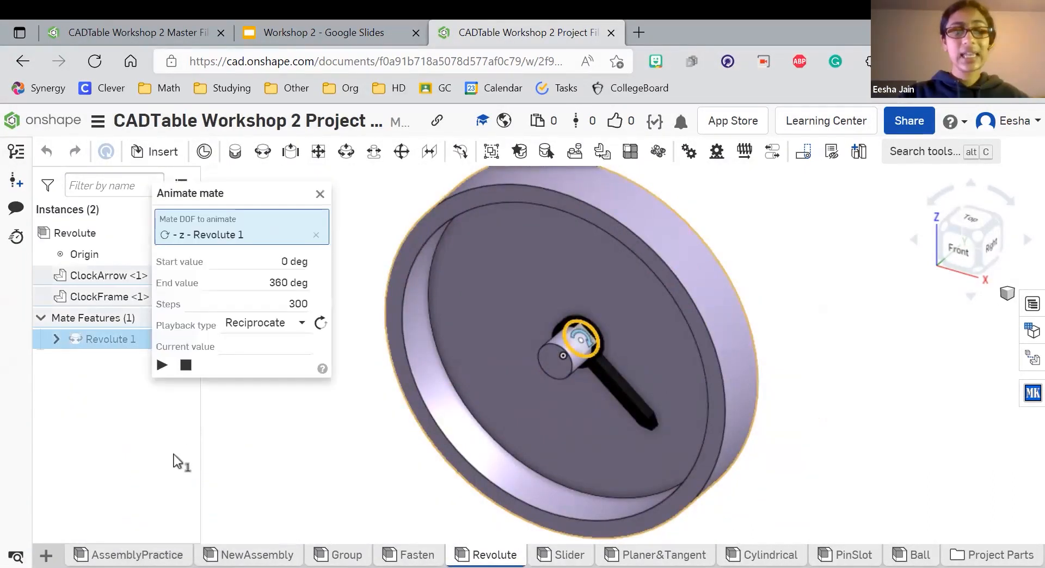
click(161, 366)
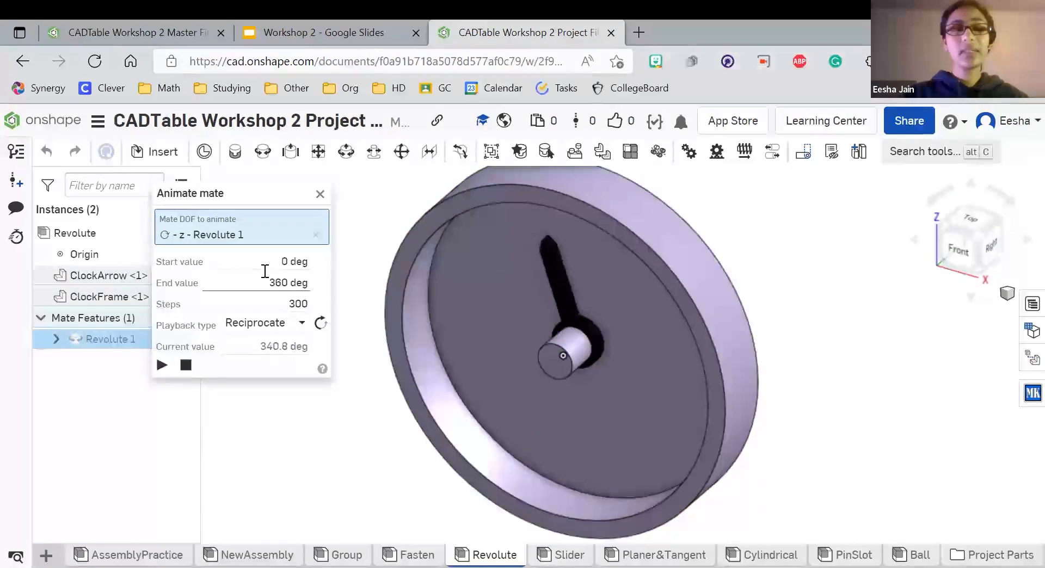
click(284, 323)
click(270, 397)
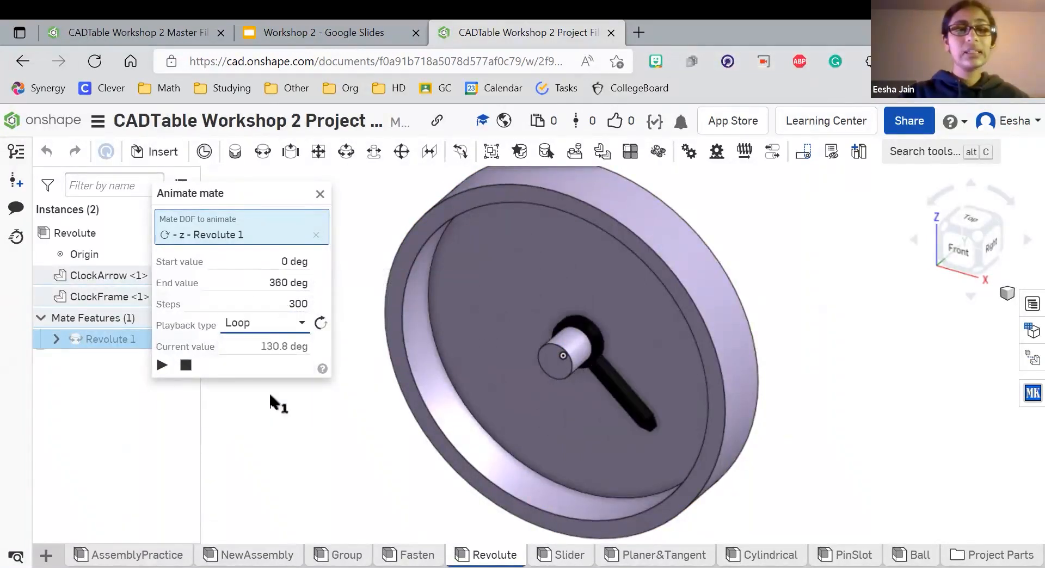
click(166, 363)
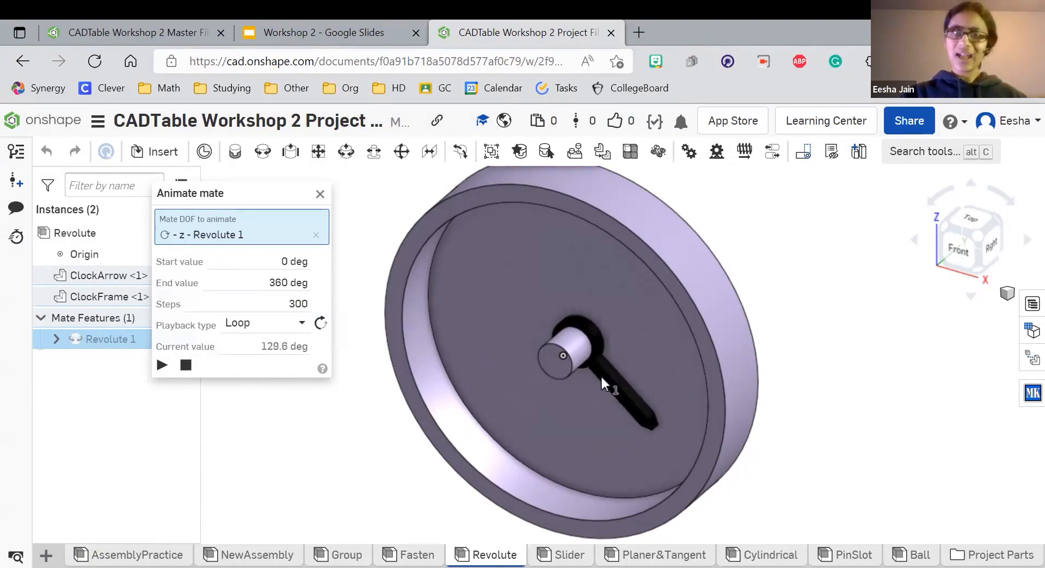
click(162, 364)
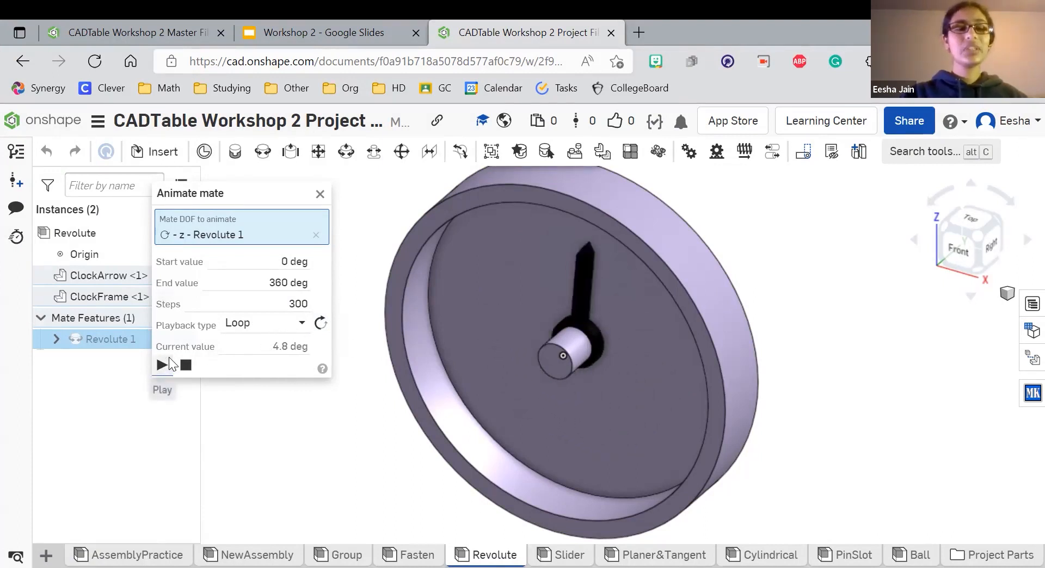
- Set the clock animation to 100 steps and play it again
double_click(298, 304)
key(BackSpace)
text(100)
click(161, 363)
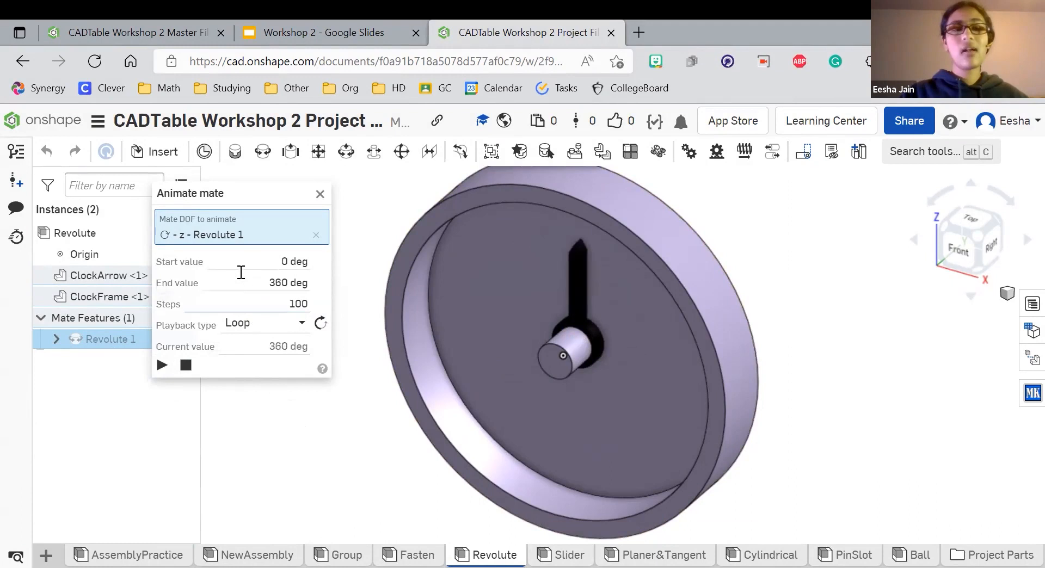
- Reverse the direction of the clock animation and set its playback type to Single
click(321, 324)
click(261, 324)
click(260, 348)
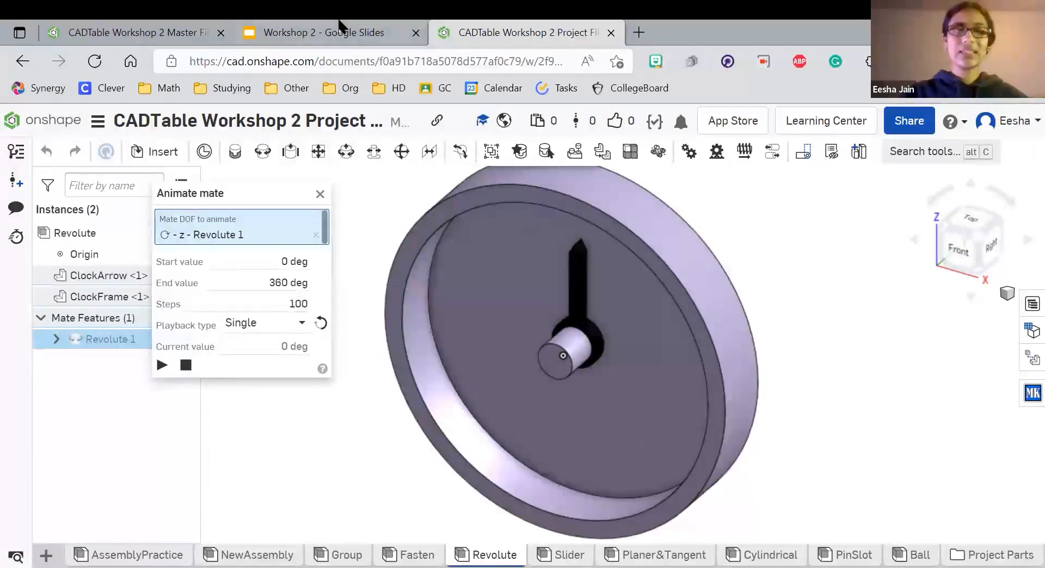
- Switch to the Google Slides presentation and browse the two Continuous Animations slides up to the Exercise slide
click(338, 30)
click(99, 455)
scroll(97, 413, down, 3)
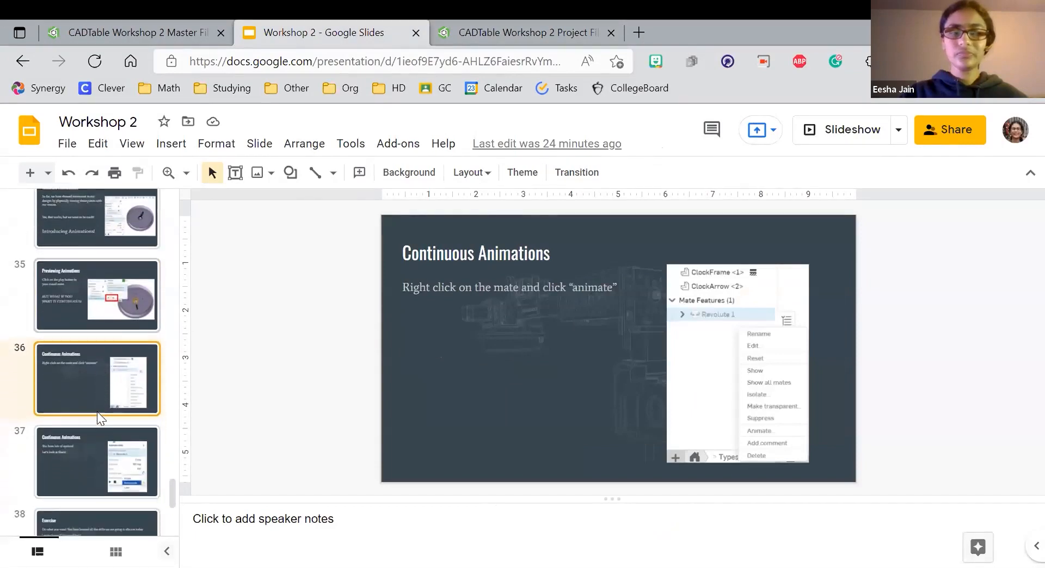
click(101, 409)
scroll(109, 411, down, 1)
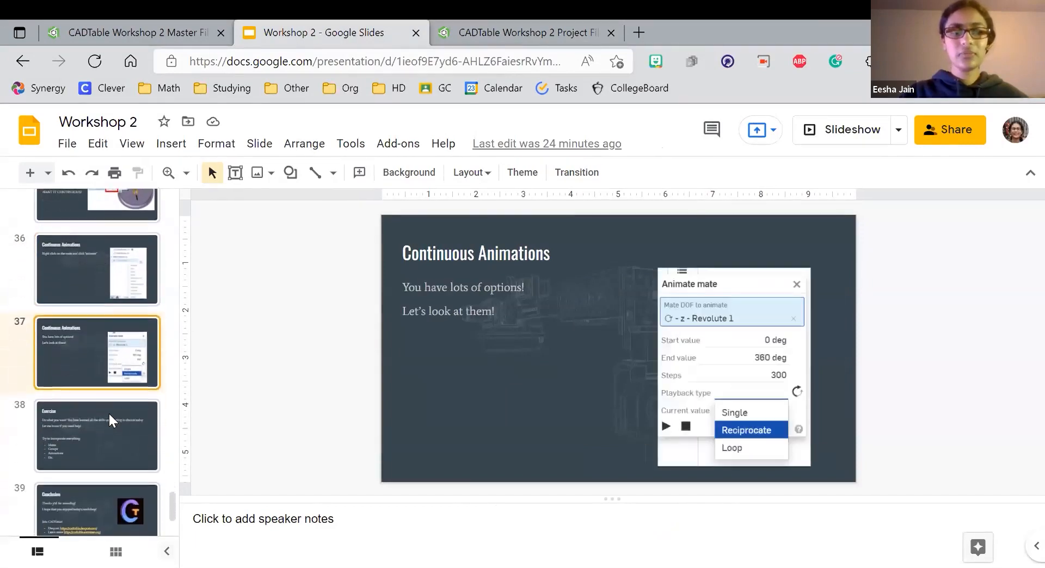
click(93, 433)
- Return to Onshape, close the clock animation, and open the Slider assembly in an isometric view
click(441, 29)
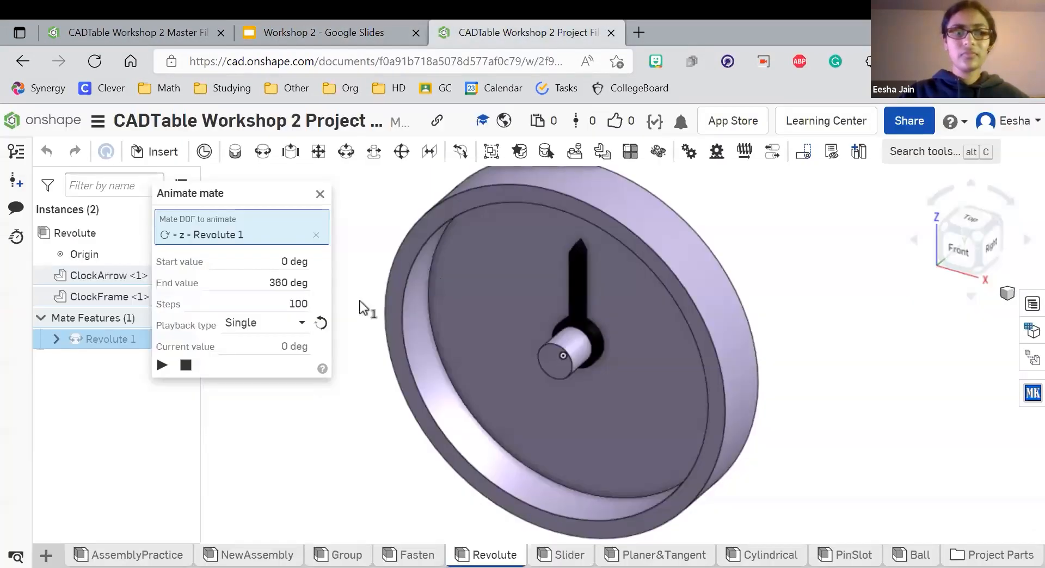
click(320, 194)
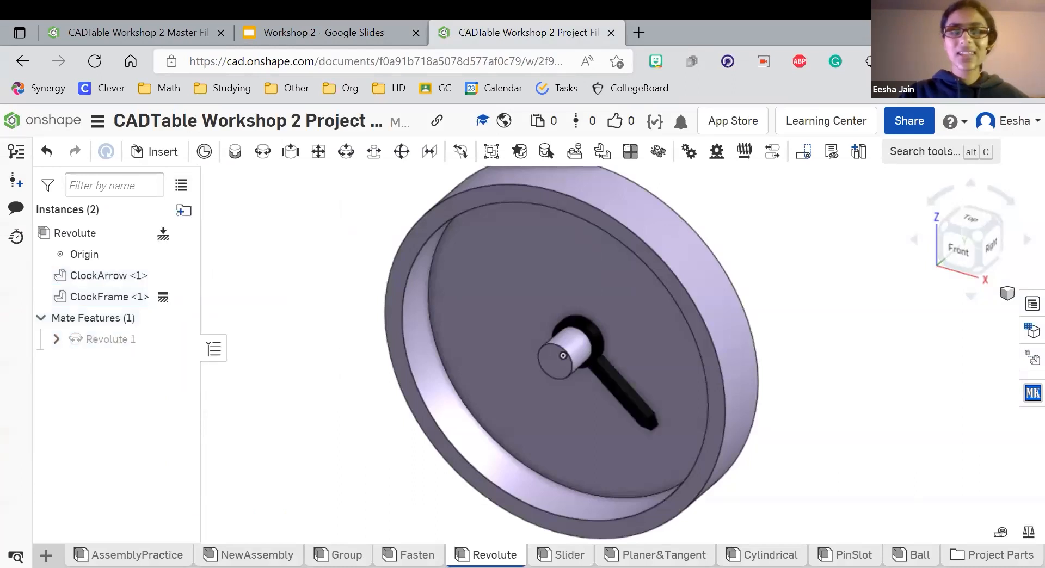
click(567, 558)
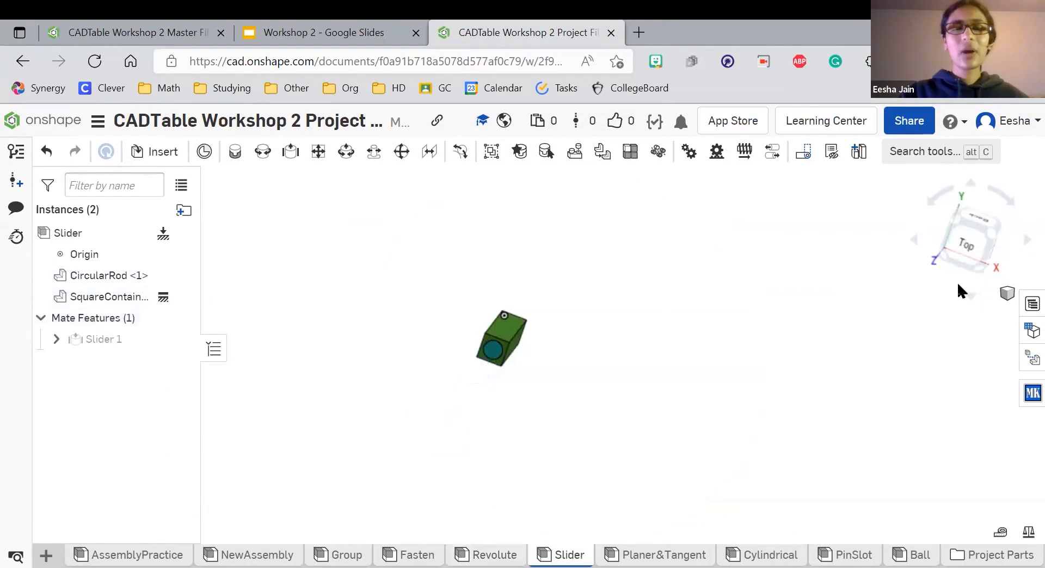
click(974, 269)
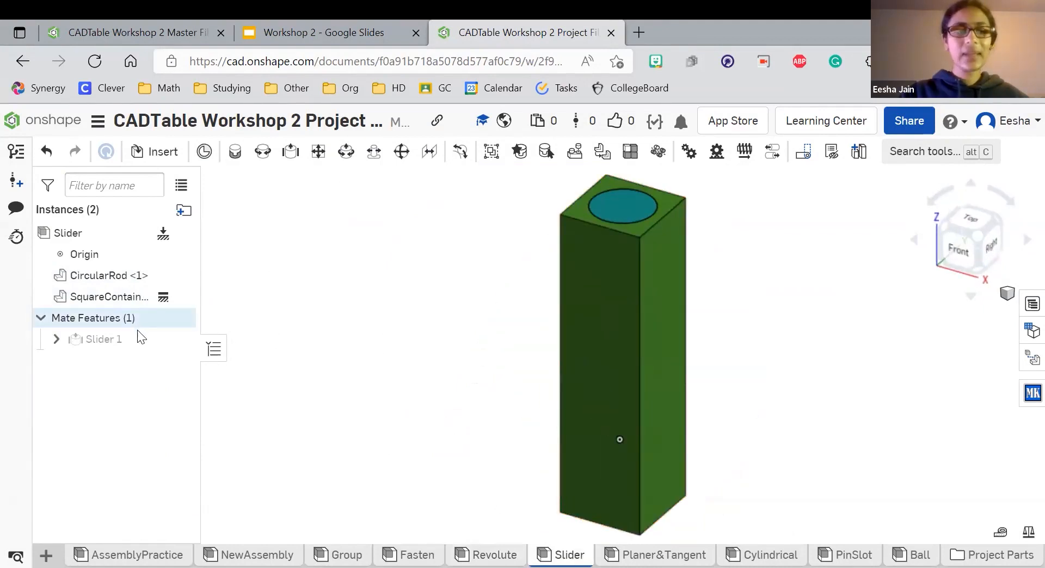
- Animate the Slider 1 mate from 0 to 150 mm in 300 steps with Reciprocate playback
right_click(121, 340)
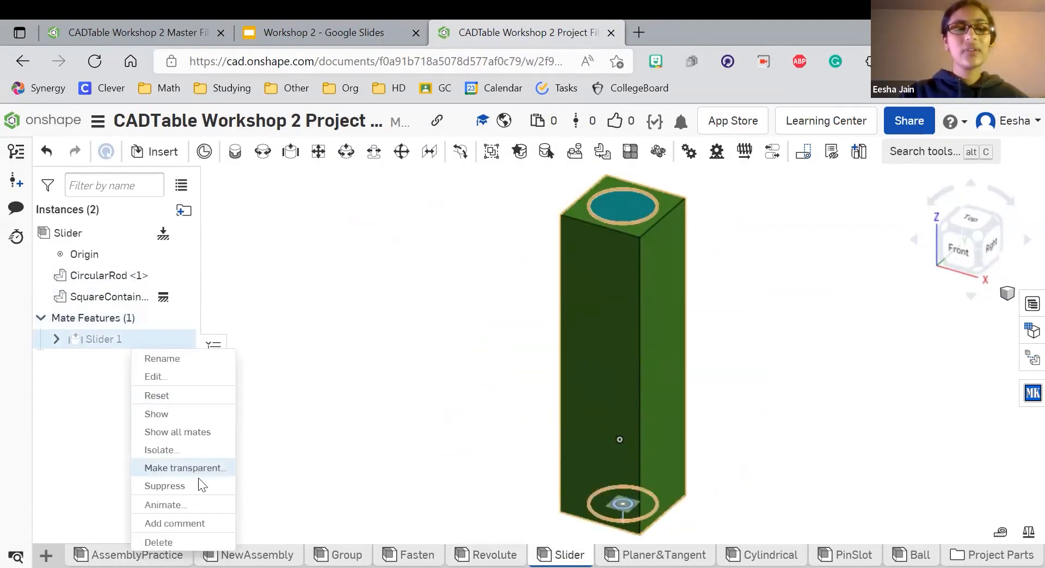
click(185, 504)
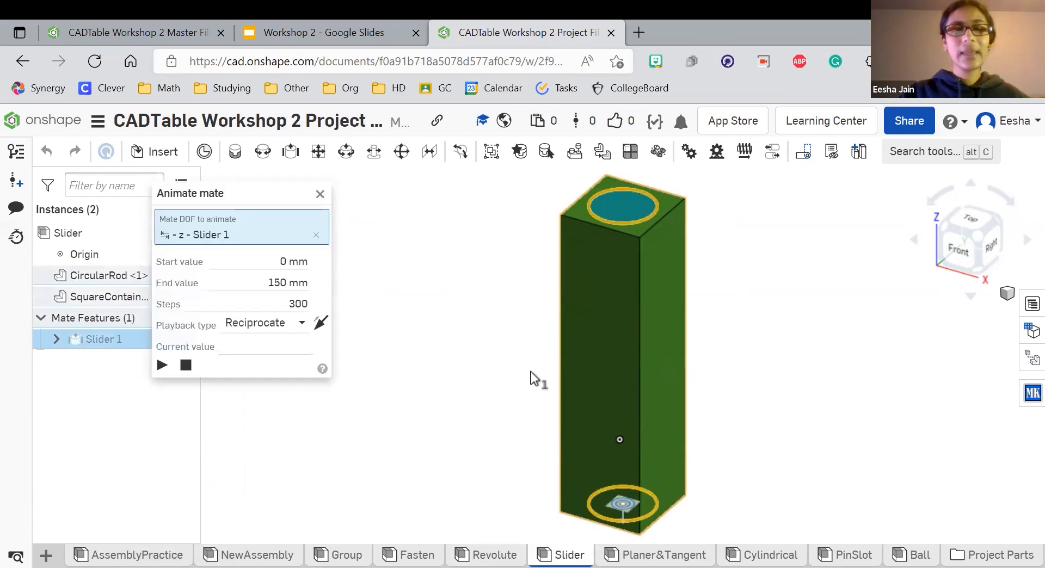
click(163, 365)
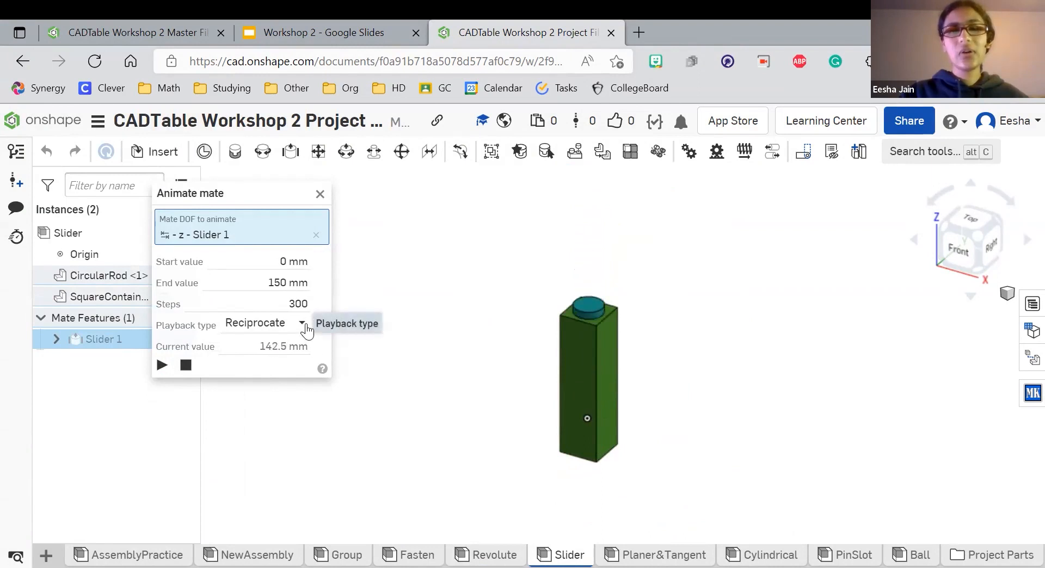
- Set the Slider 1 animation to 100 steps, replay it, and close the animation
double_click(297, 305)
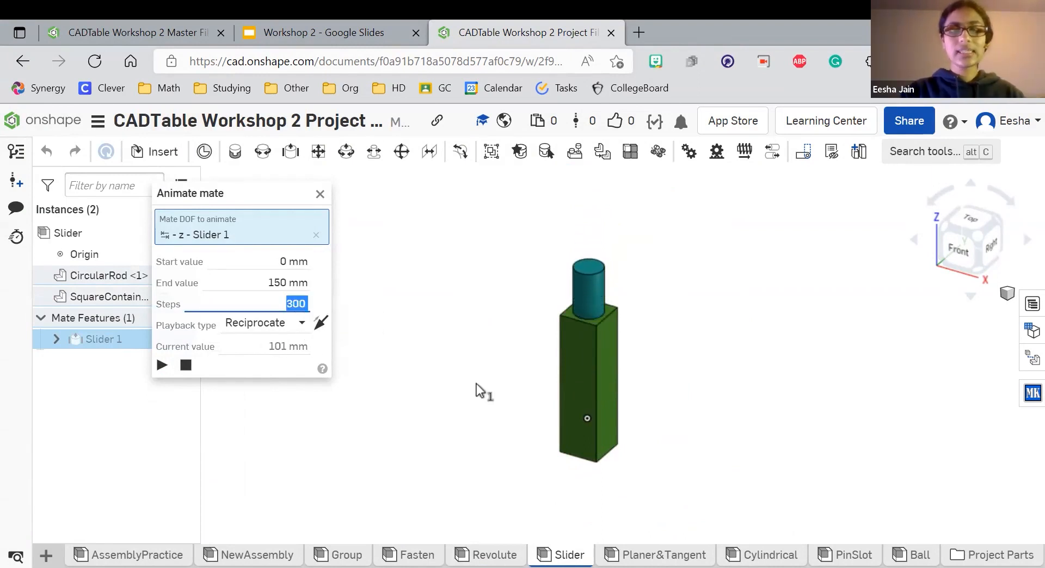
text(100)
key(Return)
click(161, 365)
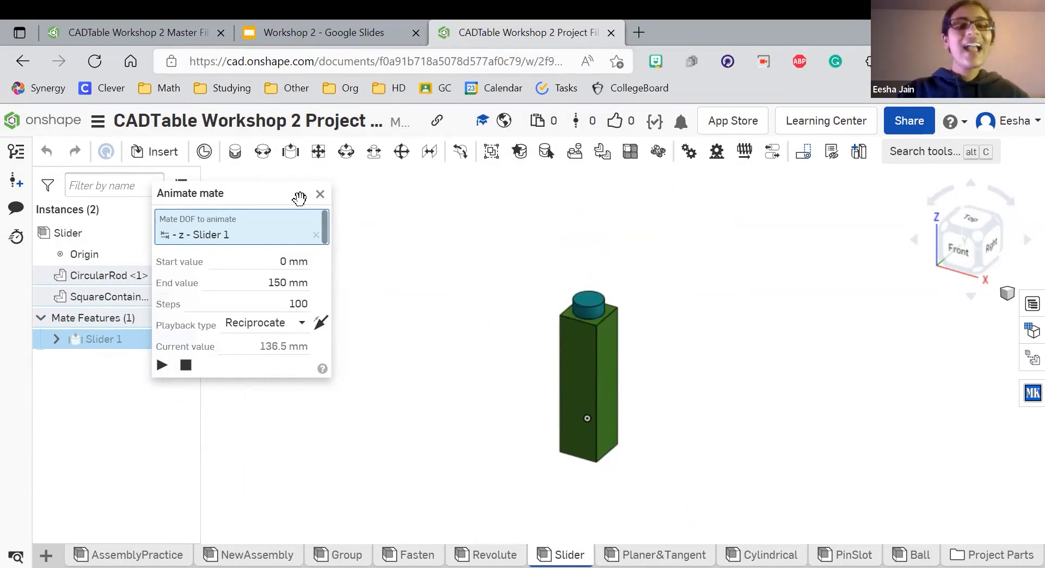
click(320, 194)
- Switch to the Google Slides presentation to show the Exercise slide, and return to the Slider assembly in Onshape
click(358, 33)
scroll(93, 392, down, 2)
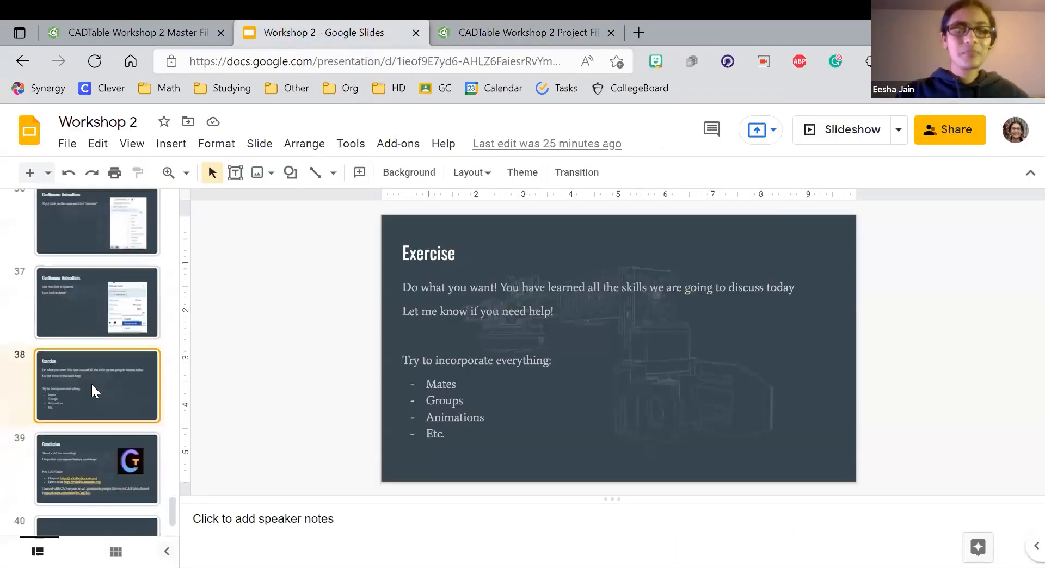
click(478, 34)
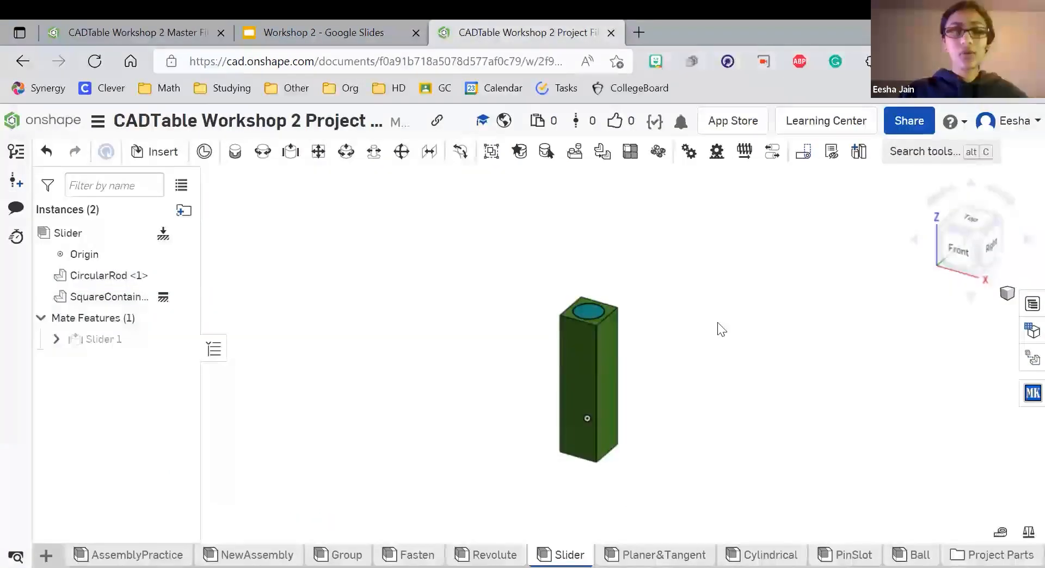
- Switch back to Google Slides, show the Conclusion slide, and bring up the preview of its "Learn more" CADTable link
click(338, 33)
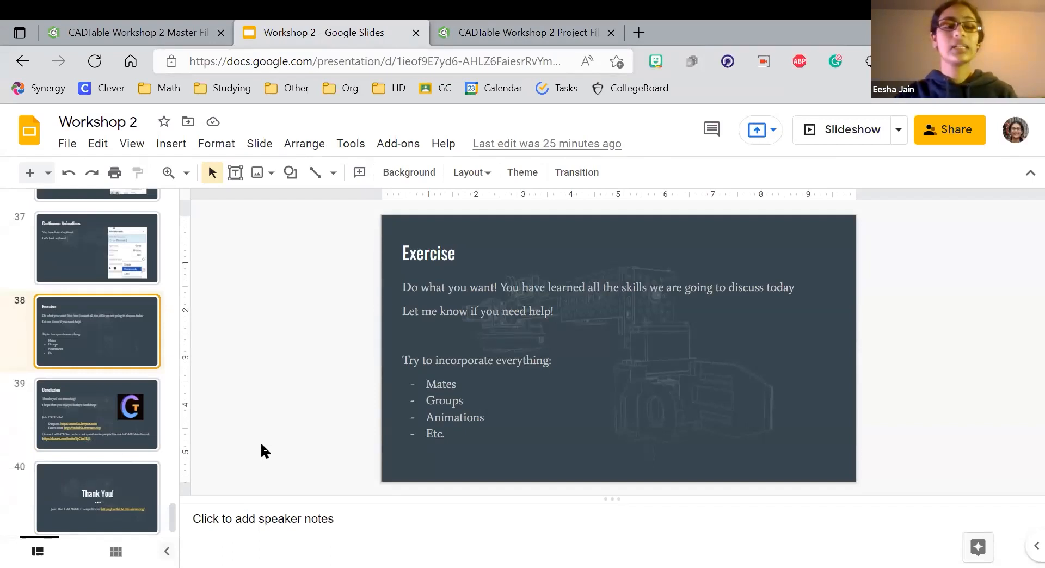
click(129, 427)
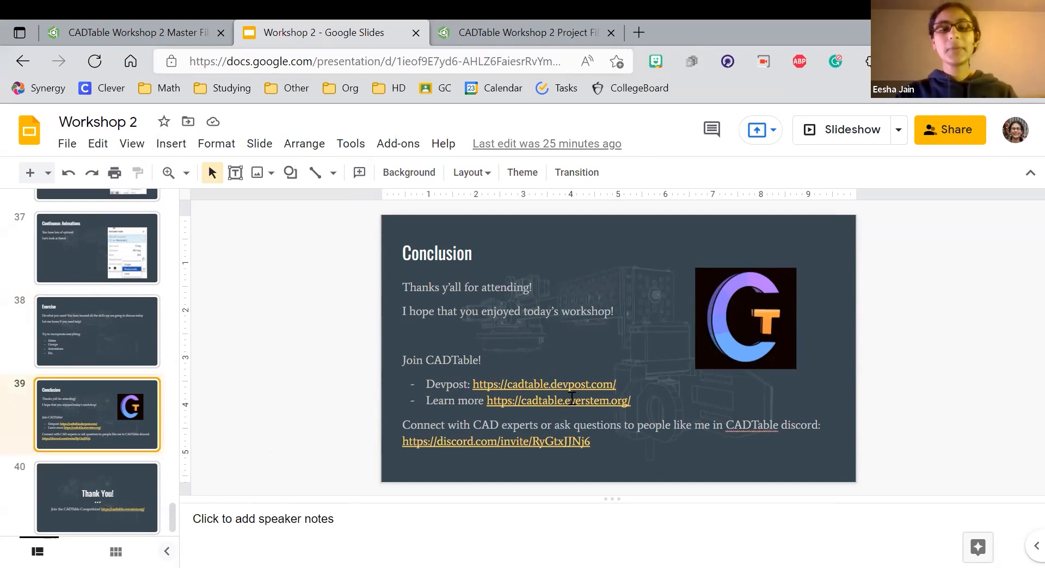
click(544, 401)
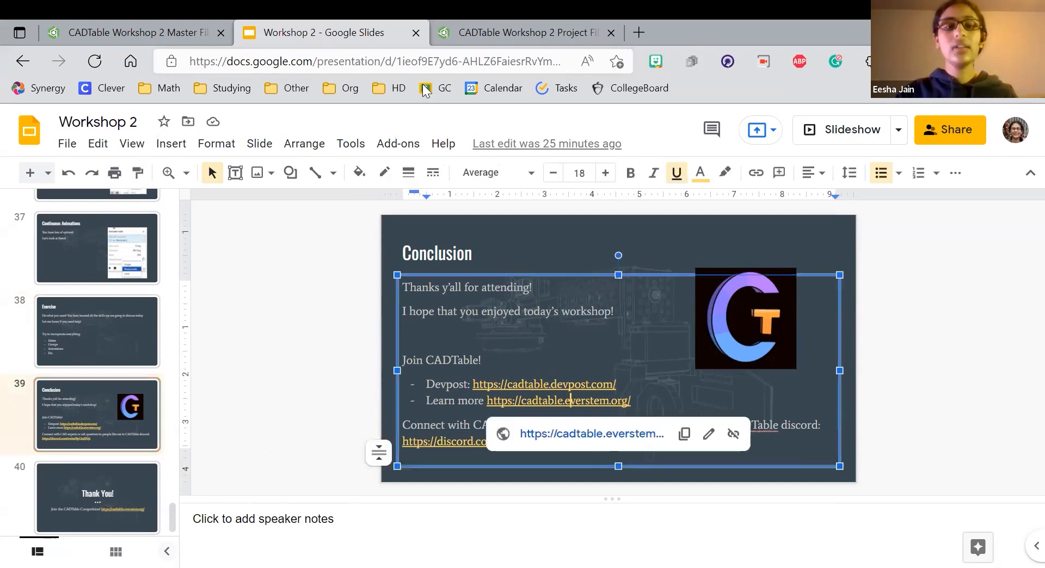